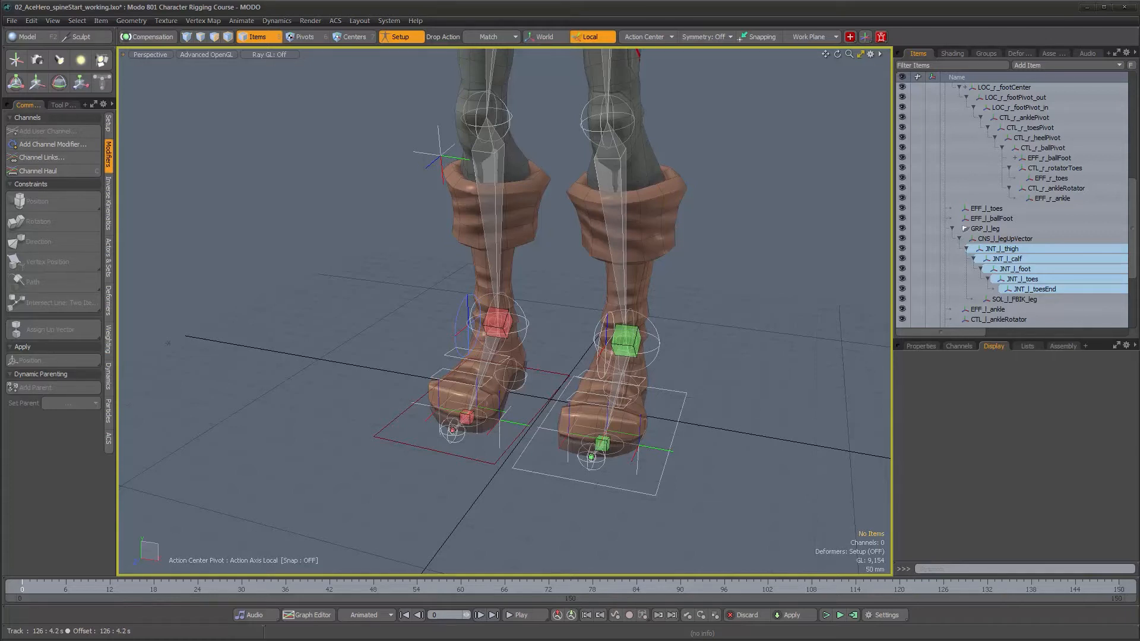
Examine both leg rigs, selecting the GRP_r_legFootRig group with its whole hierarchy to show the right foot's controls
left_click_drag(612, 431, 719, 432, "alt")
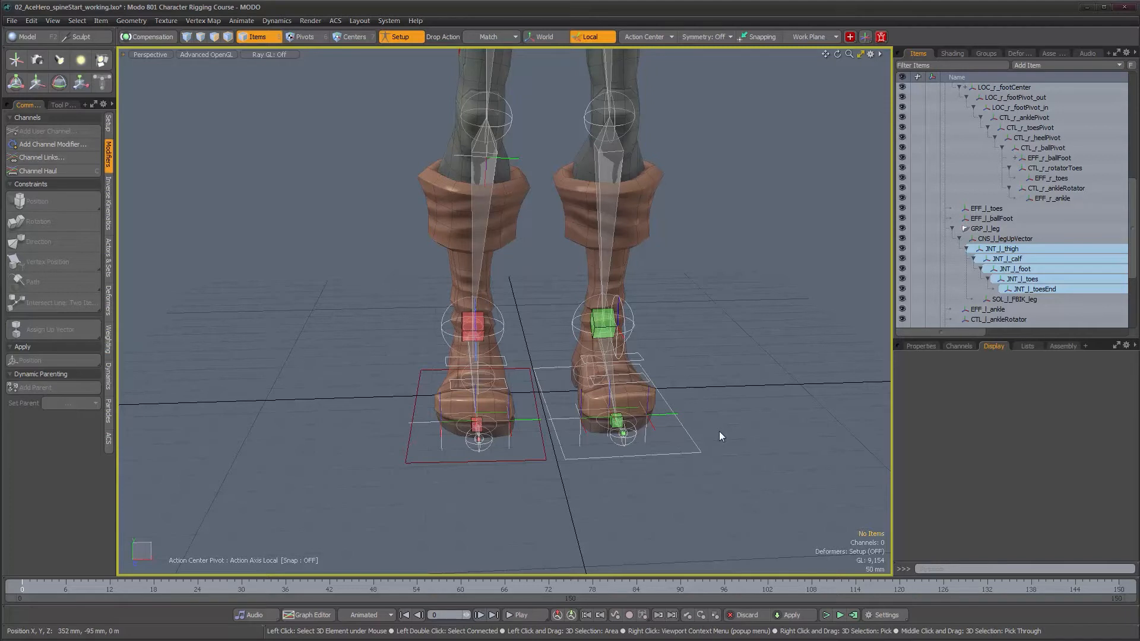
left_click_drag(720, 435, 669, 369, "alt")
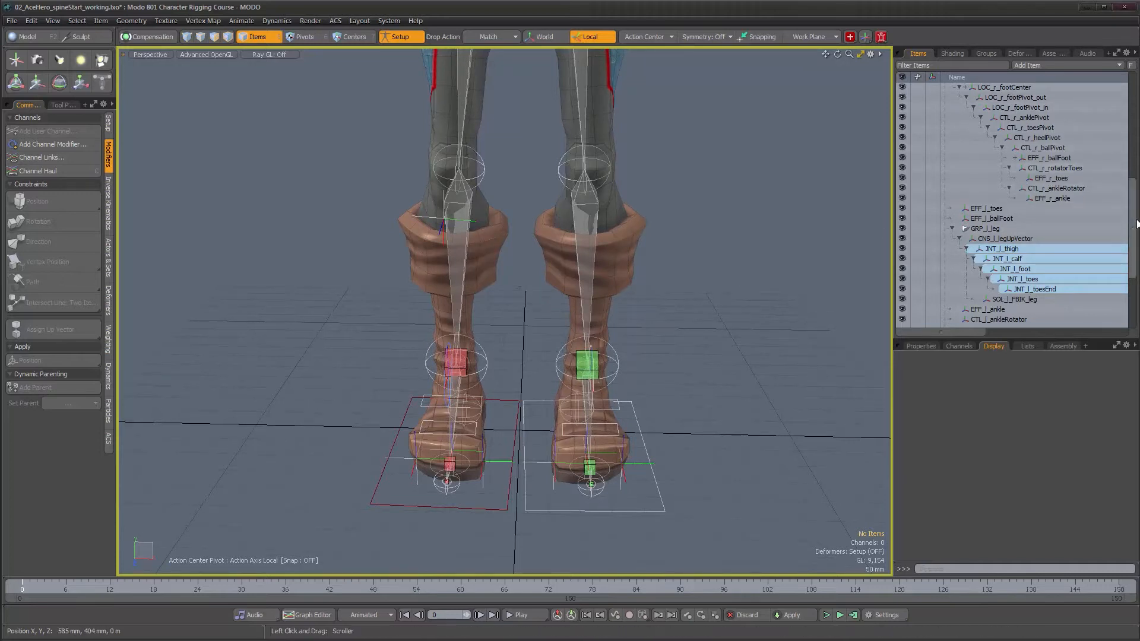
scroll(1110, 198, "up", 3)
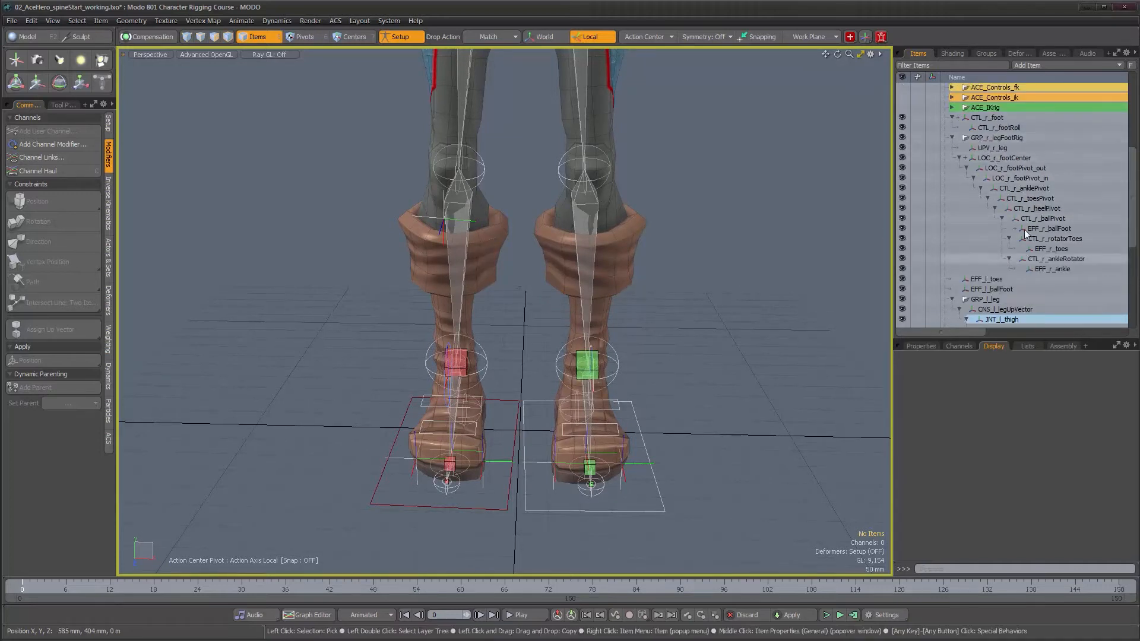
left_click(1001, 139)
double_click(1001, 140)
left_click_drag(652, 378, 572, 354, "alt")
right_click_drag(572, 354, 596, 408, "alt")
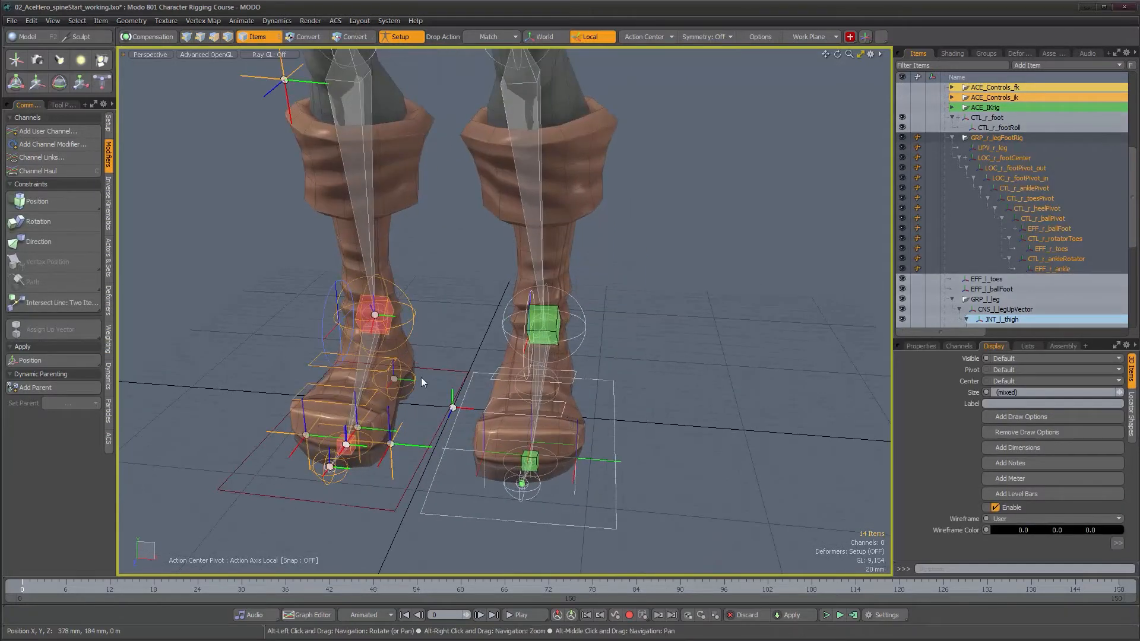
left_click_drag(638, 391, 674, 416, "alt")
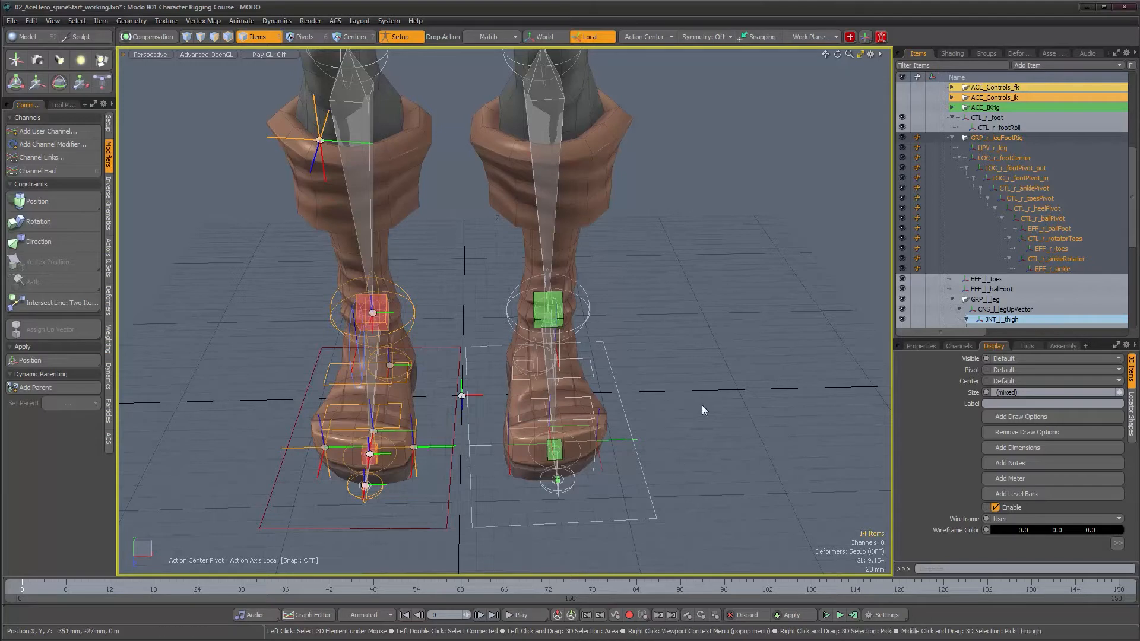
left_click_drag(702, 405, 679, 398, "alt")
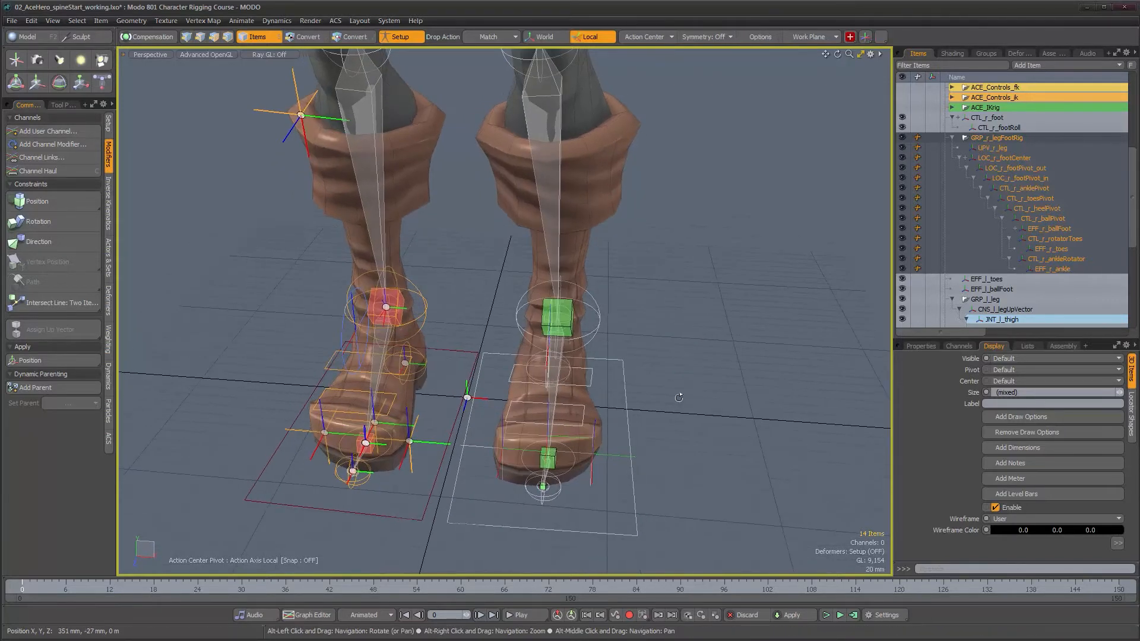
left_click(724, 378)
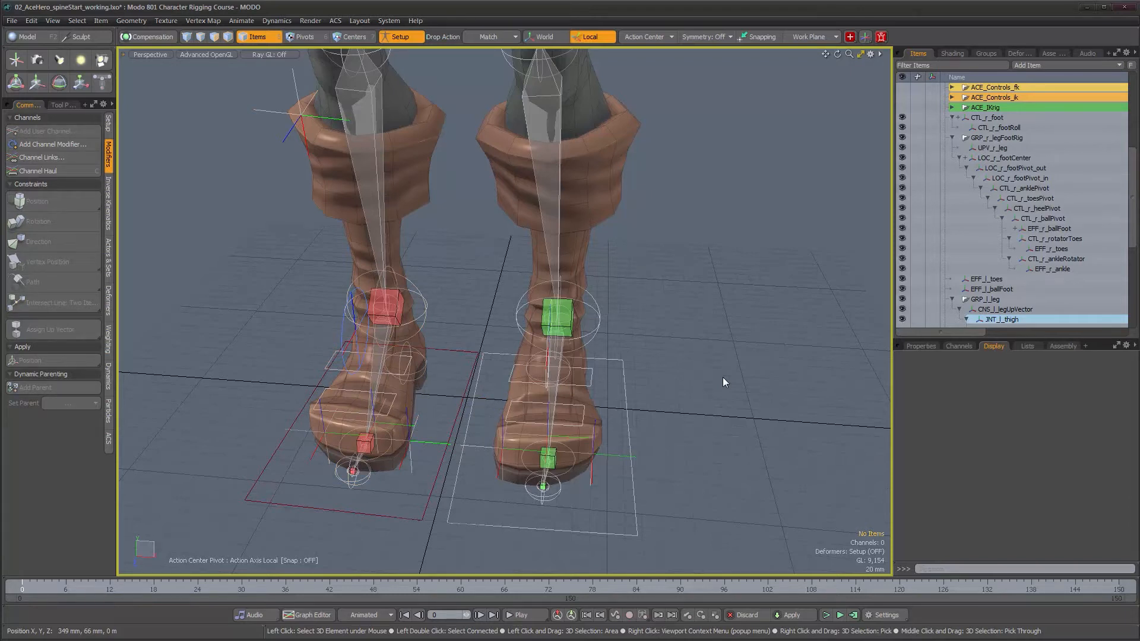
Select EFF_r_ballFoot and compare the right foot's effectors and controls with those of the left foot
left_click(1051, 229)
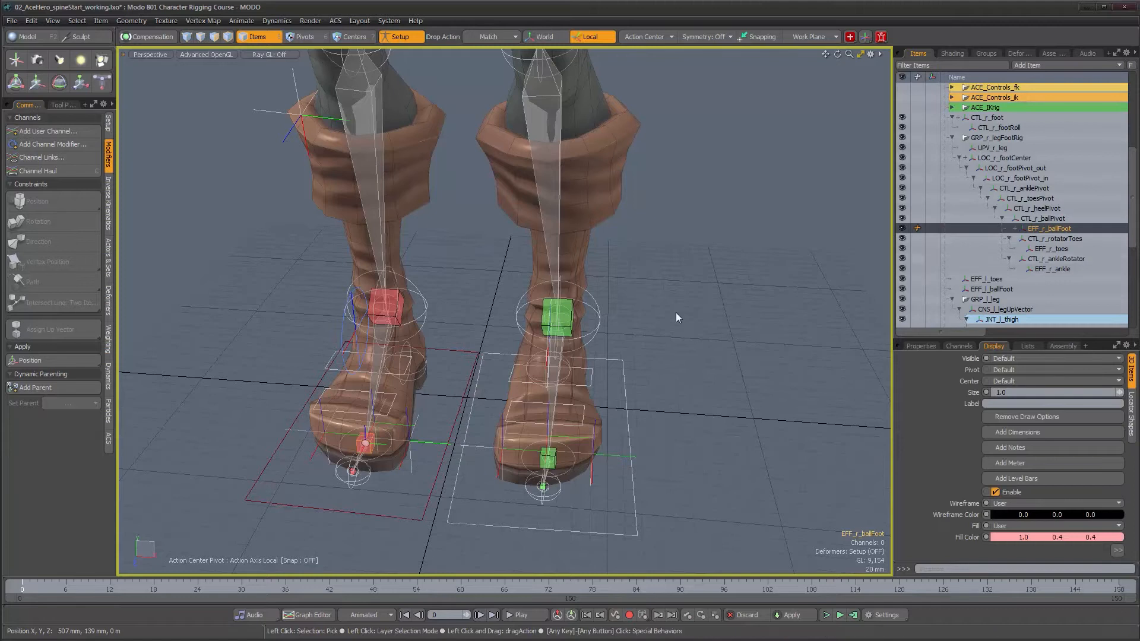
left_click_drag(409, 301, 630, 332, "alt")
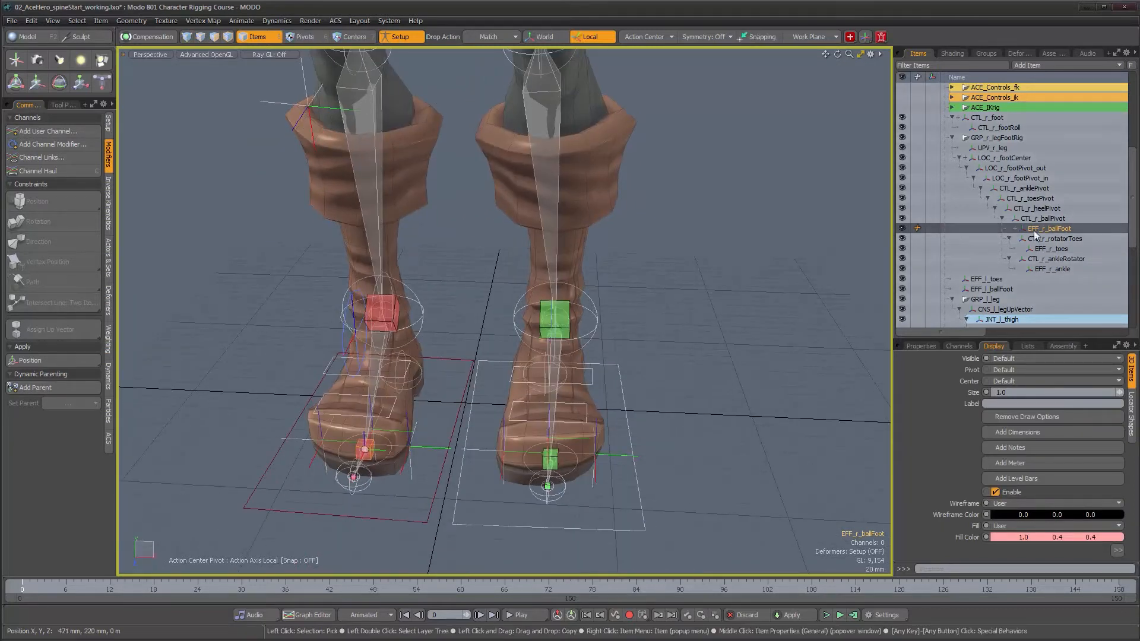
left_click_drag(410, 310, 483, 266, "alt")
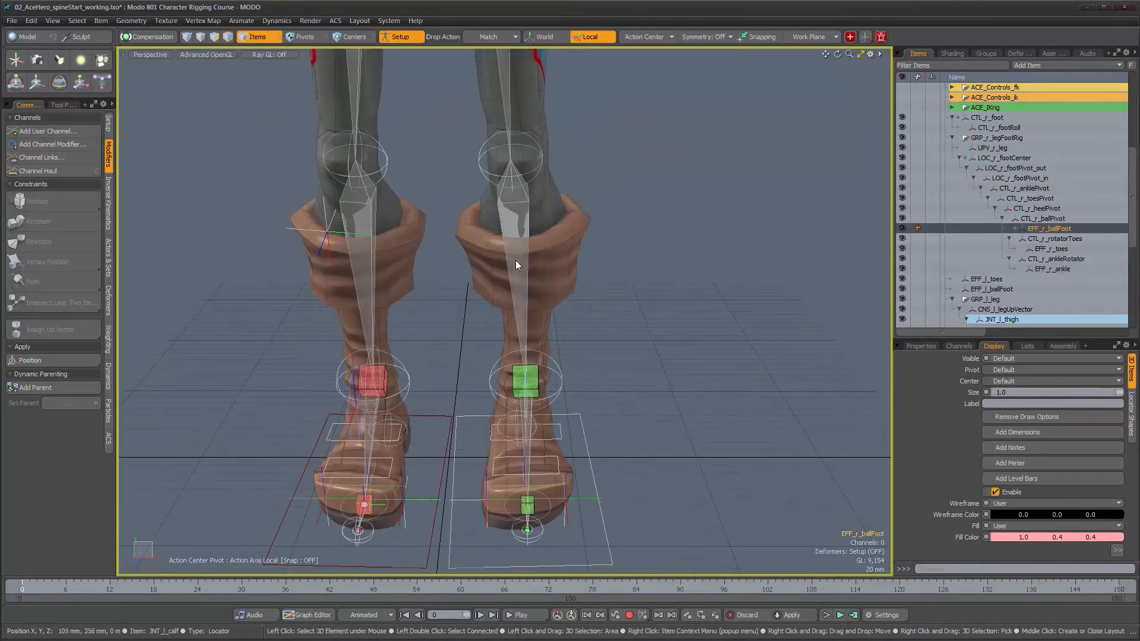
left_click_drag(544, 315, 540, 350, "alt")
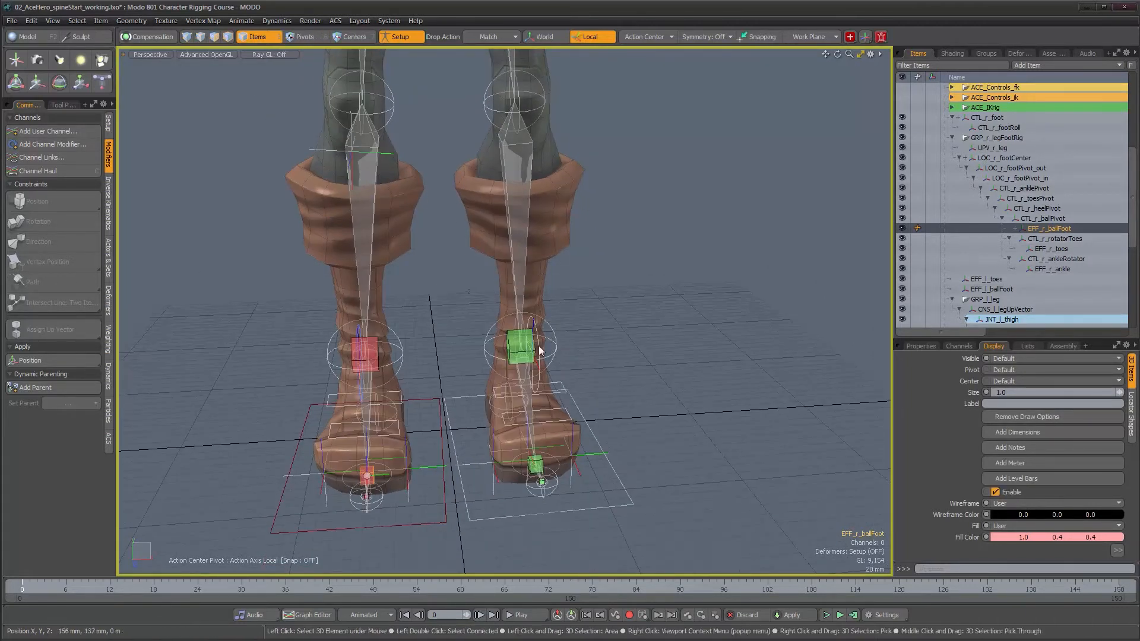
right_click_drag(521, 407, 556, 393, "alt")
left_click_drag(555, 393, 590, 317, "alt")
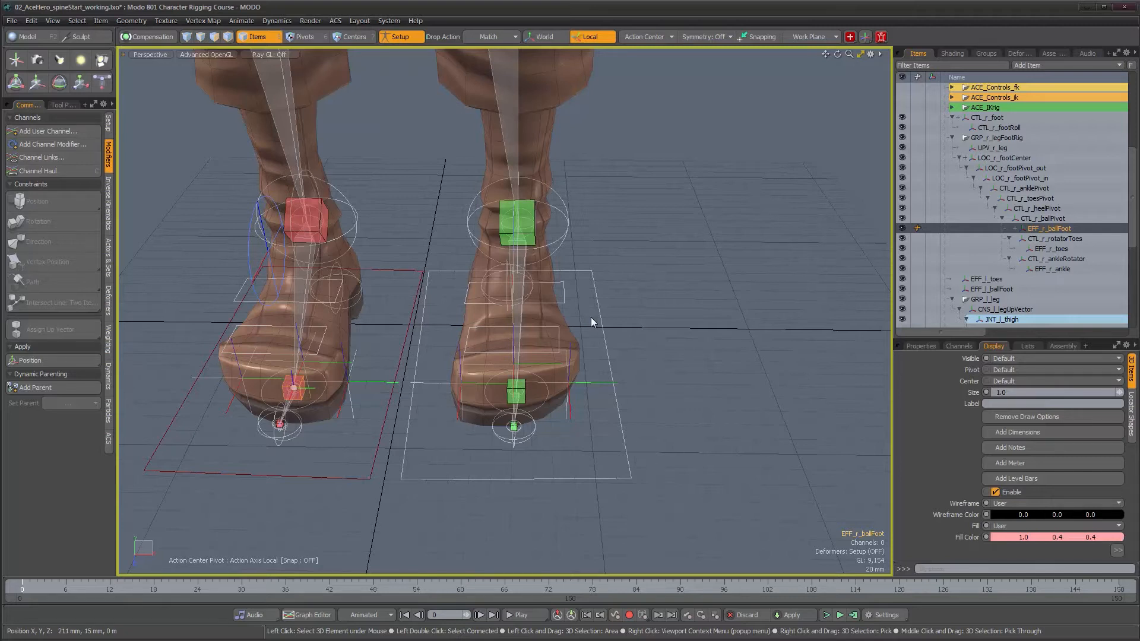
left_click_drag(586, 323, 608, 309, "alt")
scroll(522, 454, "down", 3)
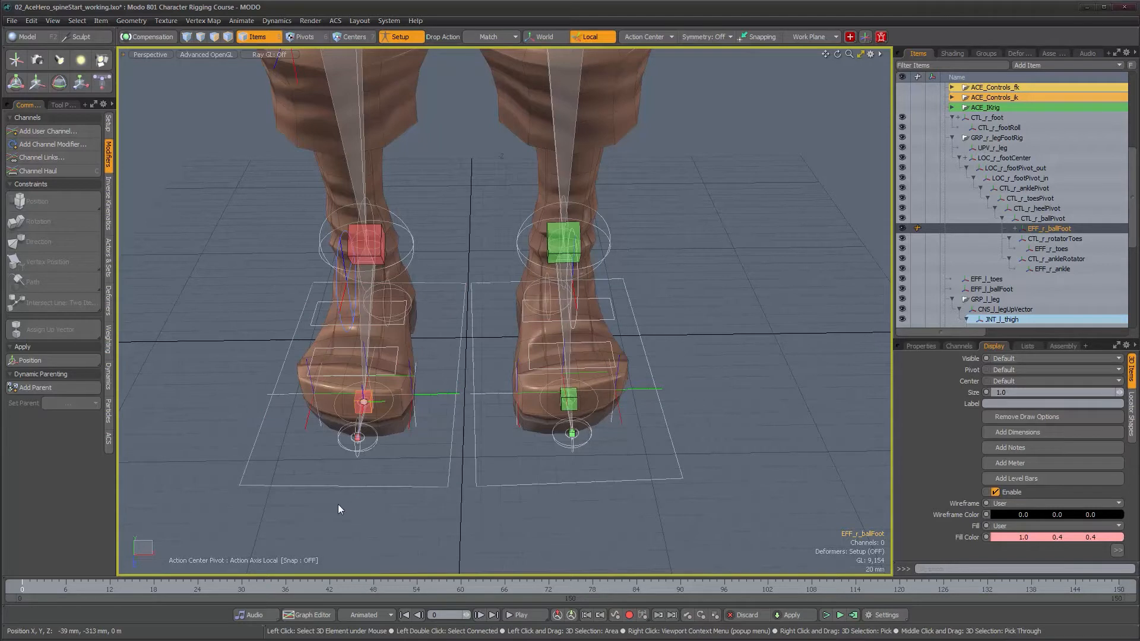
Add a new locator and match its position and rotation to the right foot control CTL_r_foot
left_click_drag(531, 494, 530, 497, "alt")
left_click(526, 490)
left_click_drag(498, 223, 448, 213, "alt")
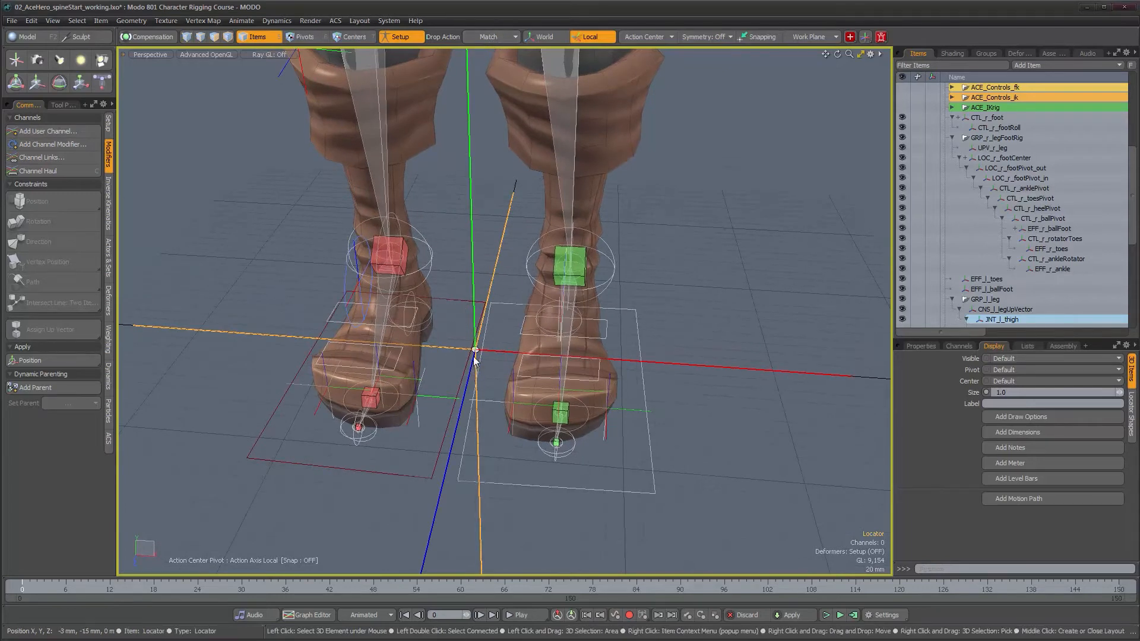
left_click(336, 469)
left_click_drag(338, 471, 428, 463, "alt")
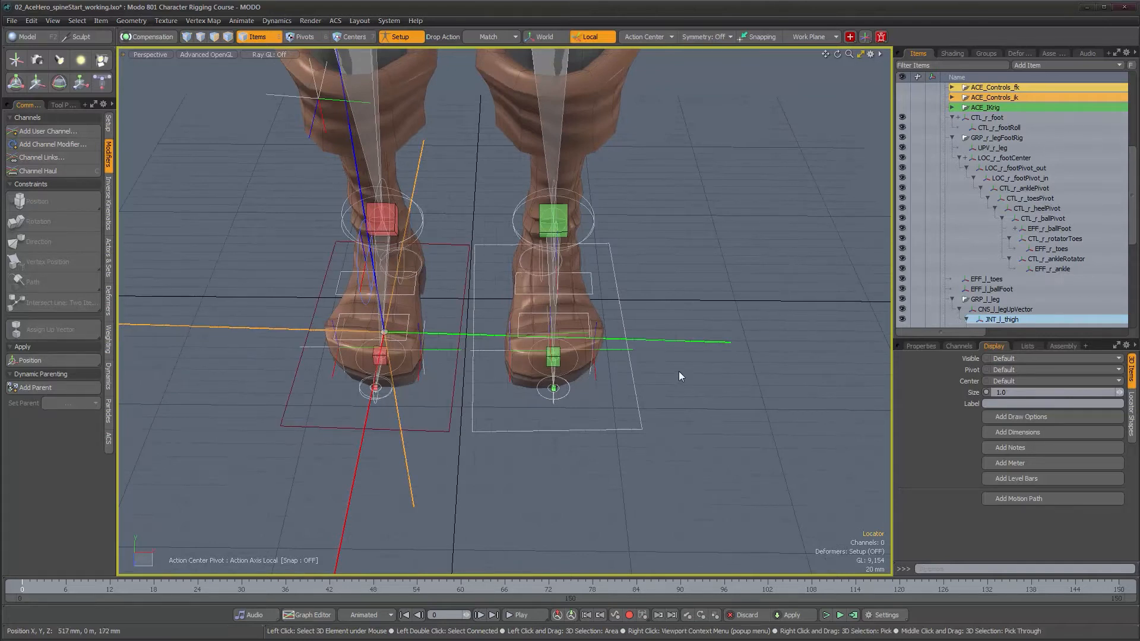
Mirror the new locator over to the left foot by setting its Position X to 119.8259 mm
left_click(920, 347)
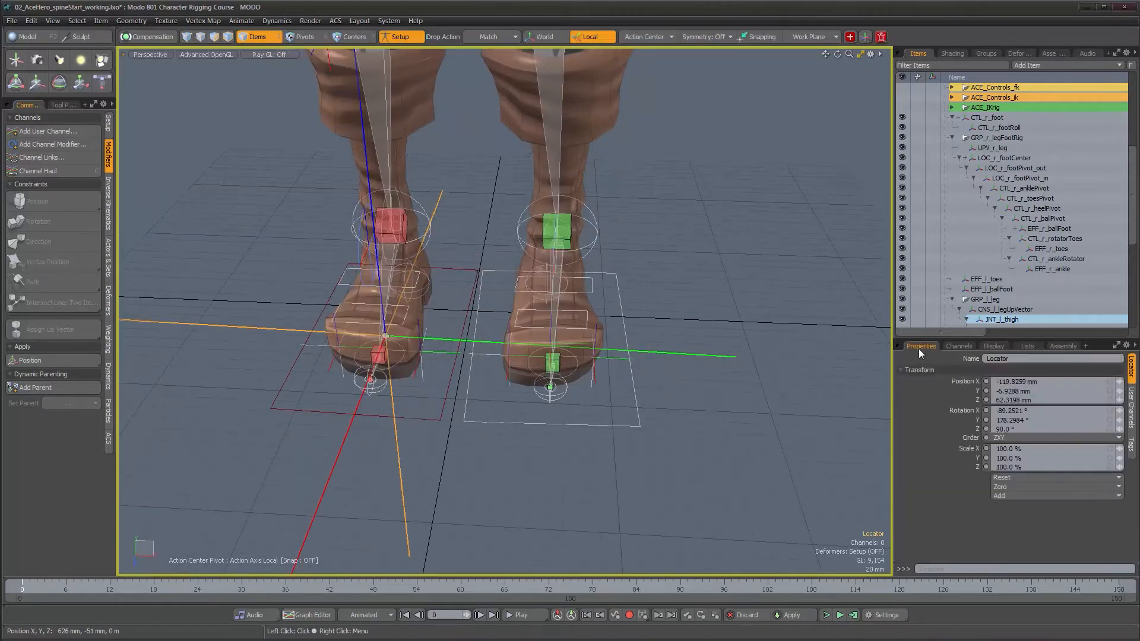
left_click_drag(661, 388, 680, 389, "alt")
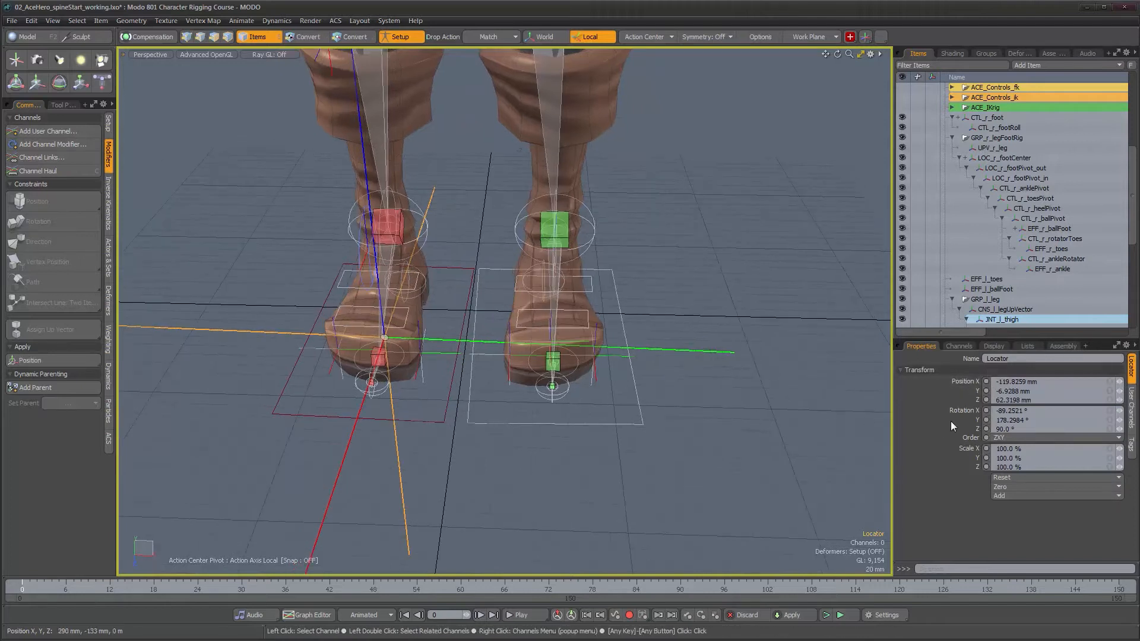
left_click_drag(563, 391, 576, 390, "alt")
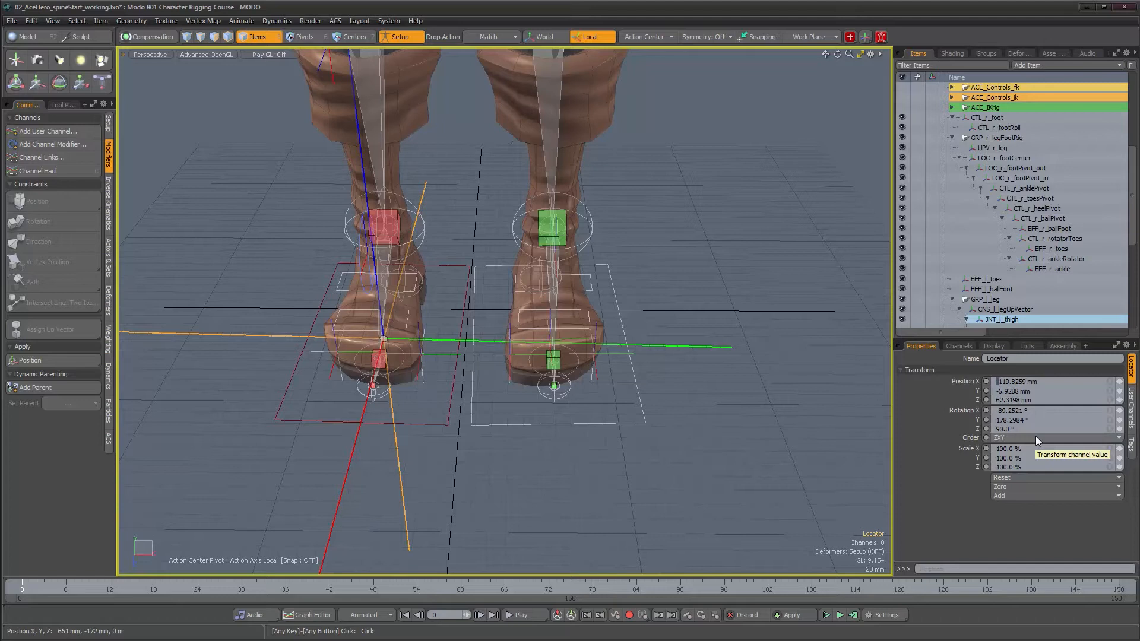
key("Return")
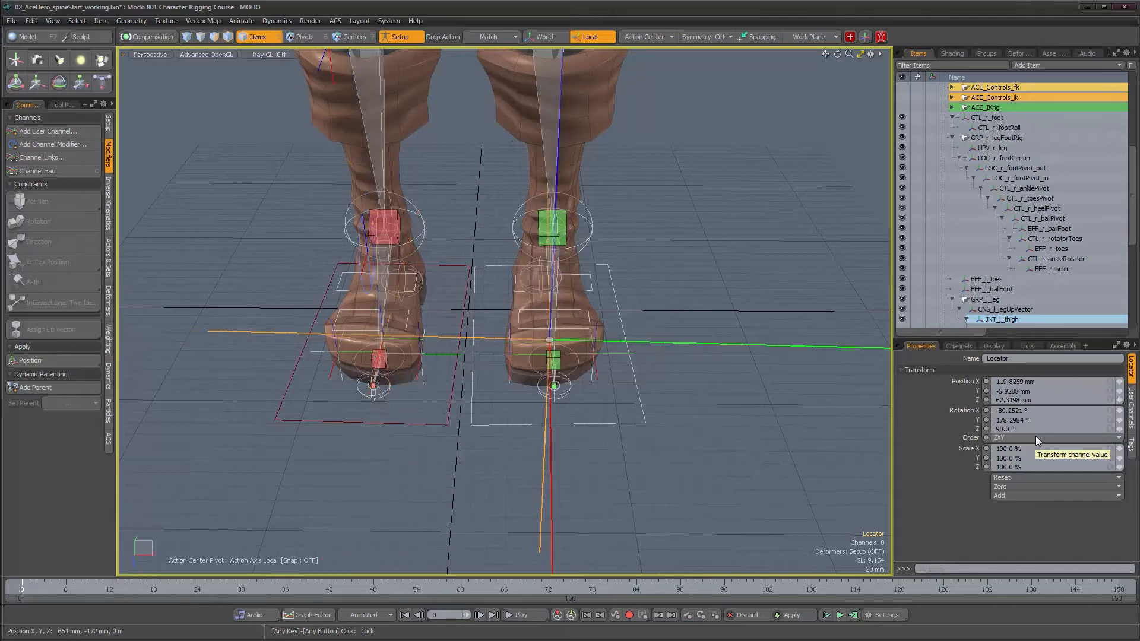
Mirror the new locator's orientation for the left foot by setting its Rotation Y to -178.2984°
left_click_drag(885, 389, 619, 452, "alt")
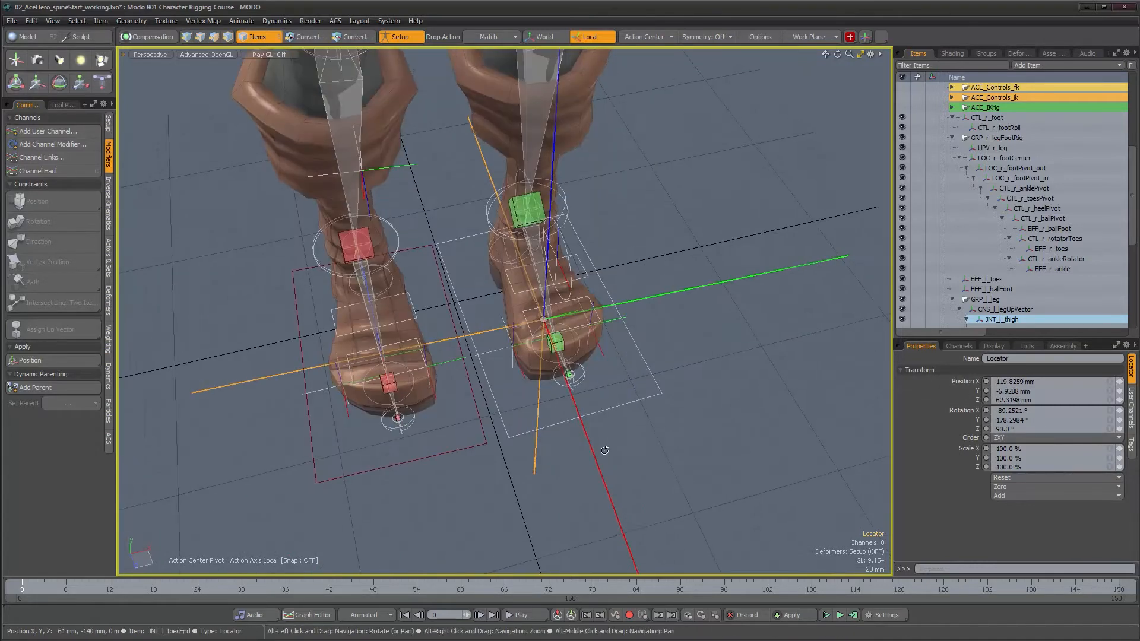
left_click_drag(639, 368, 485, 422, "alt")
left_click_drag(414, 421, 432, 448, "alt")
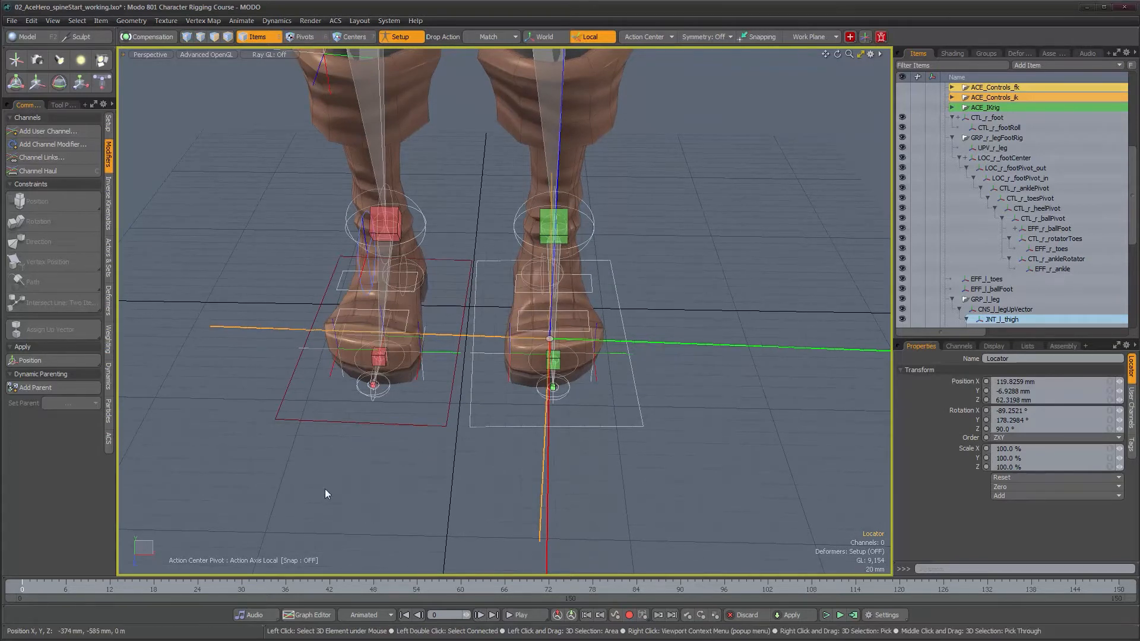
left_click_drag(361, 512, 397, 279, "alt")
left_click_drag(453, 206, 506, 381, "alt")
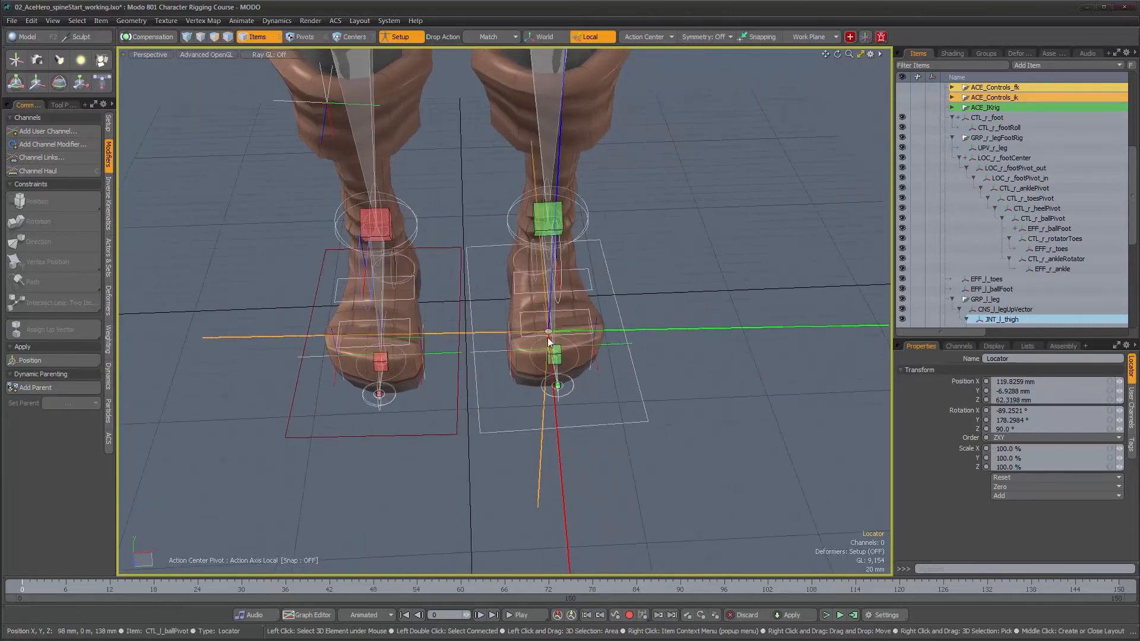
left_click_drag(648, 377, 675, 374, "alt")
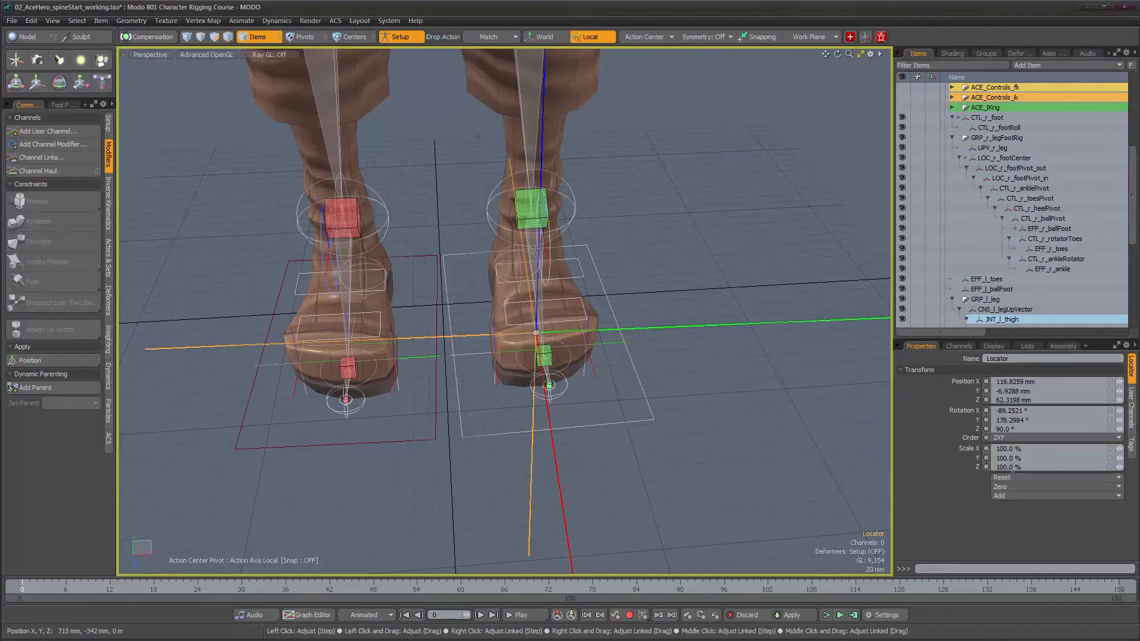
type("-")
key("Return")
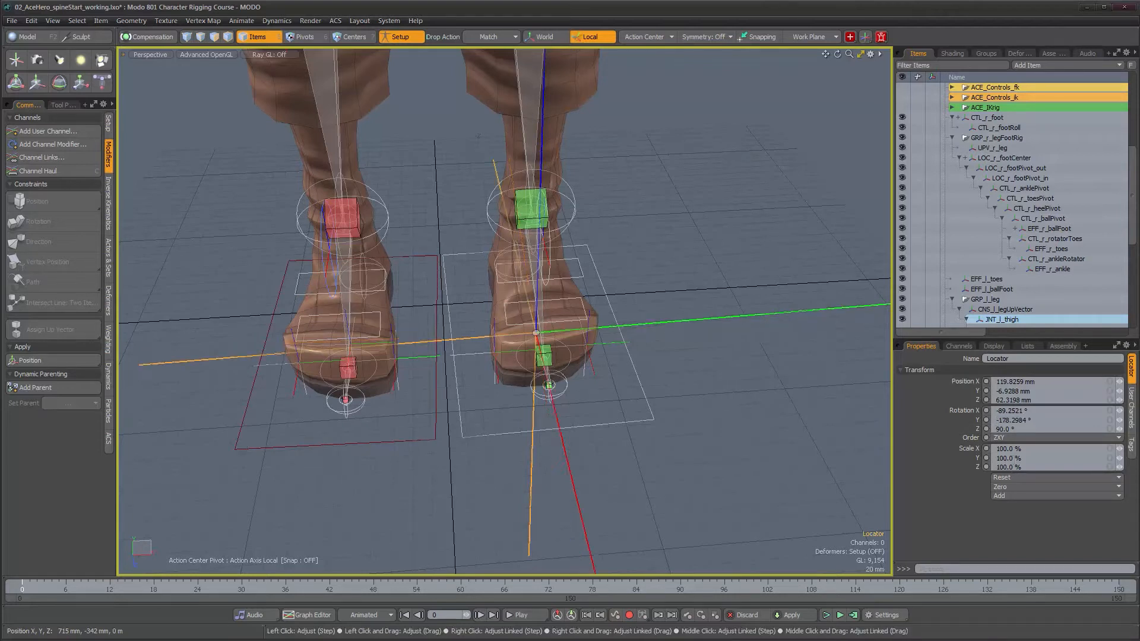
Copy the name CTL_r_foot from the right foot control to the new locator and change it to CTL_l_foot
left_click_drag(715, 390, 433, 536, "alt")
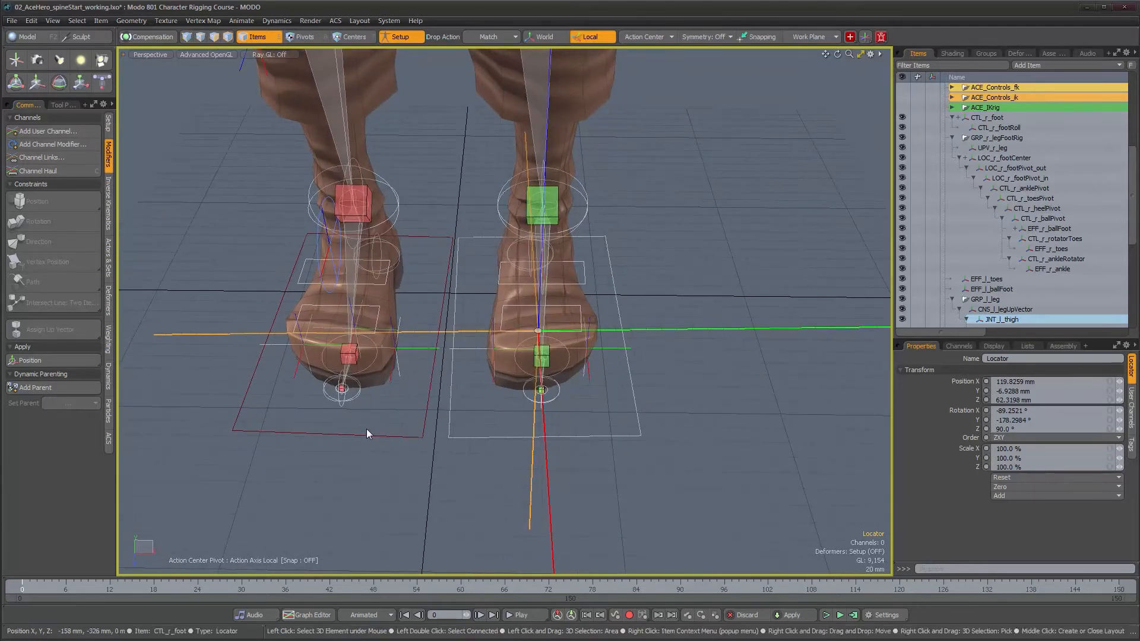
left_click(368, 436)
left_click(1016, 360)
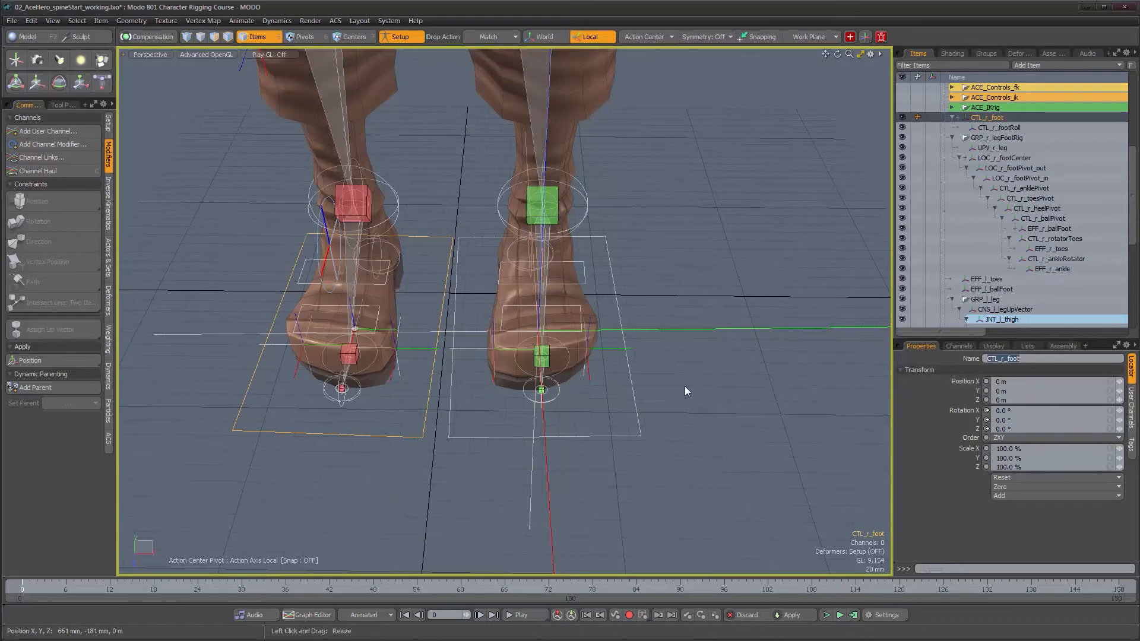
left_click(658, 328)
left_click(1002, 358)
type("CTL_r_foot")
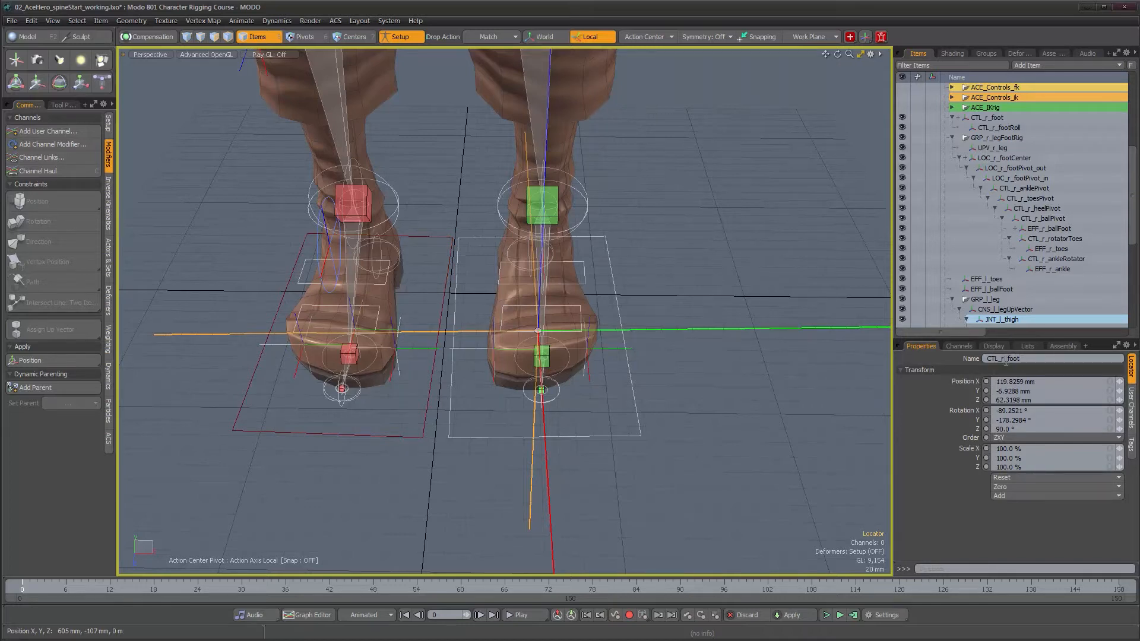
left_click(1006, 360)
key("BackSpace")
type("l")
key("Return")
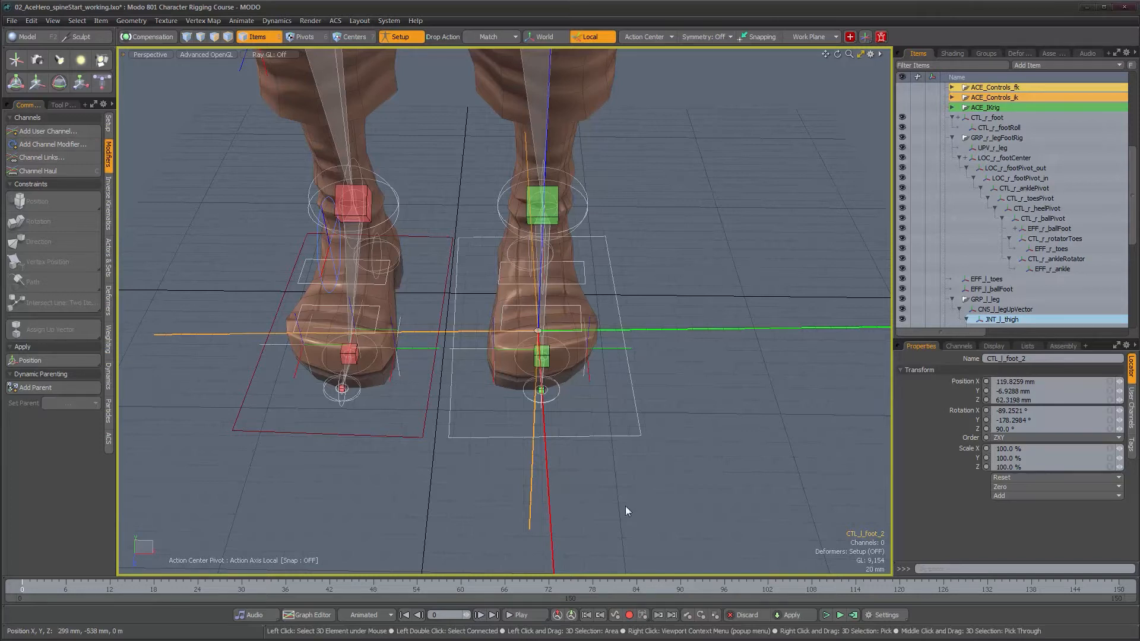
Compare the mirrored foot locator with the existing left foot controls, including CTL_l_ankleRotator, and clear the selection
left_click_drag(643, 473, 678, 425, "alt")
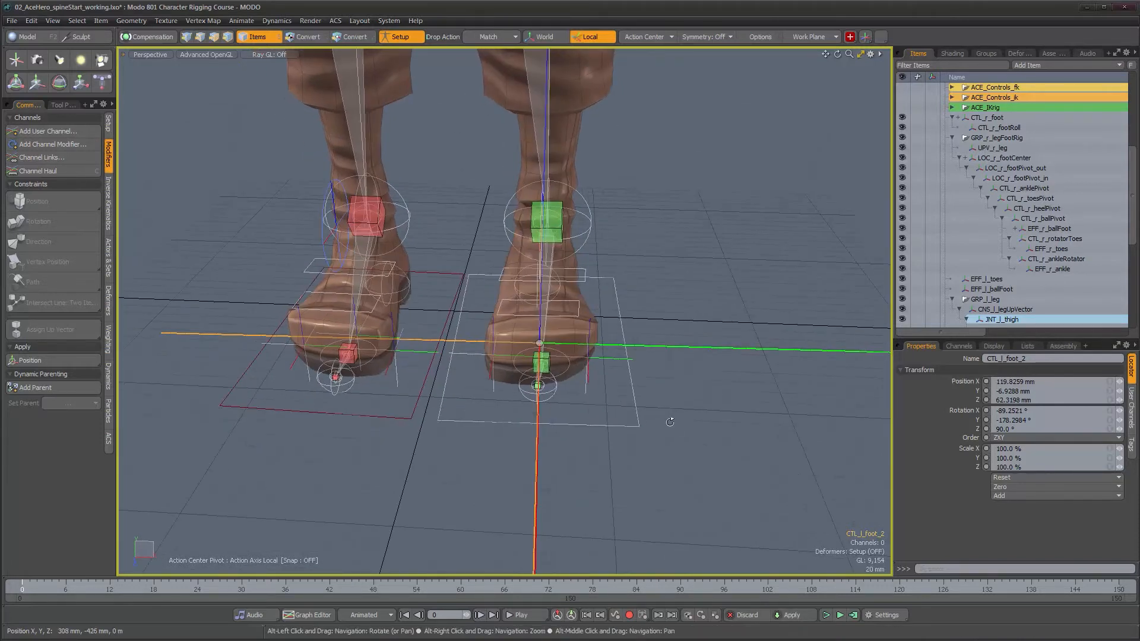
left_click_drag(291, 417, 344, 430, "alt")
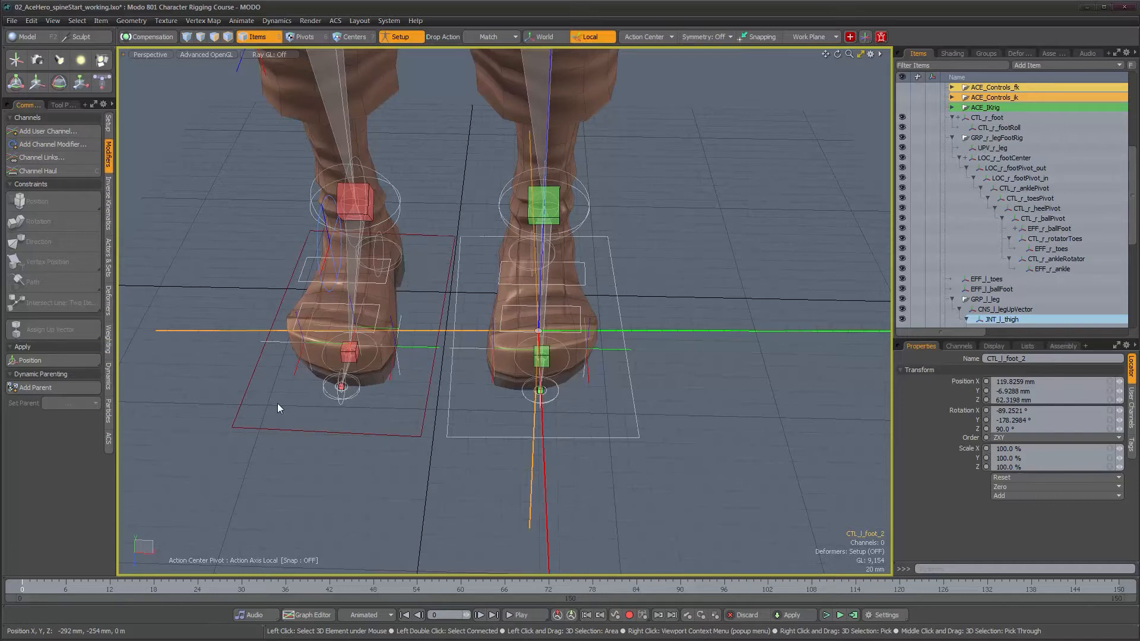
left_click_drag(312, 400, 516, 325, "alt")
left_click(630, 327)
left_click_drag(631, 331, 741, 475, "alt")
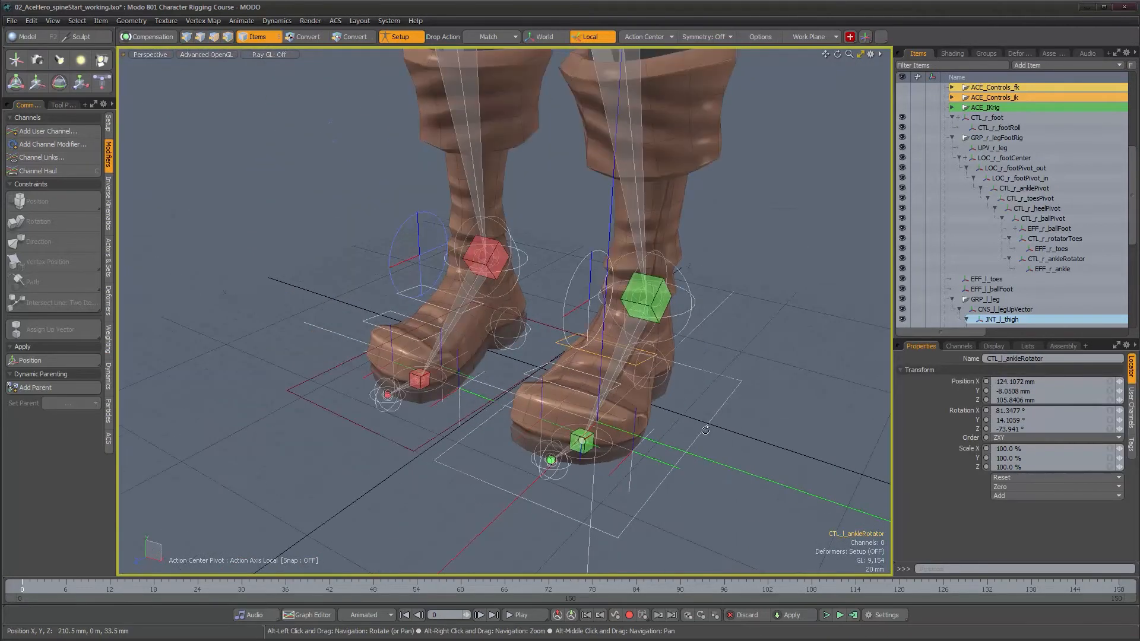
left_click(740, 472)
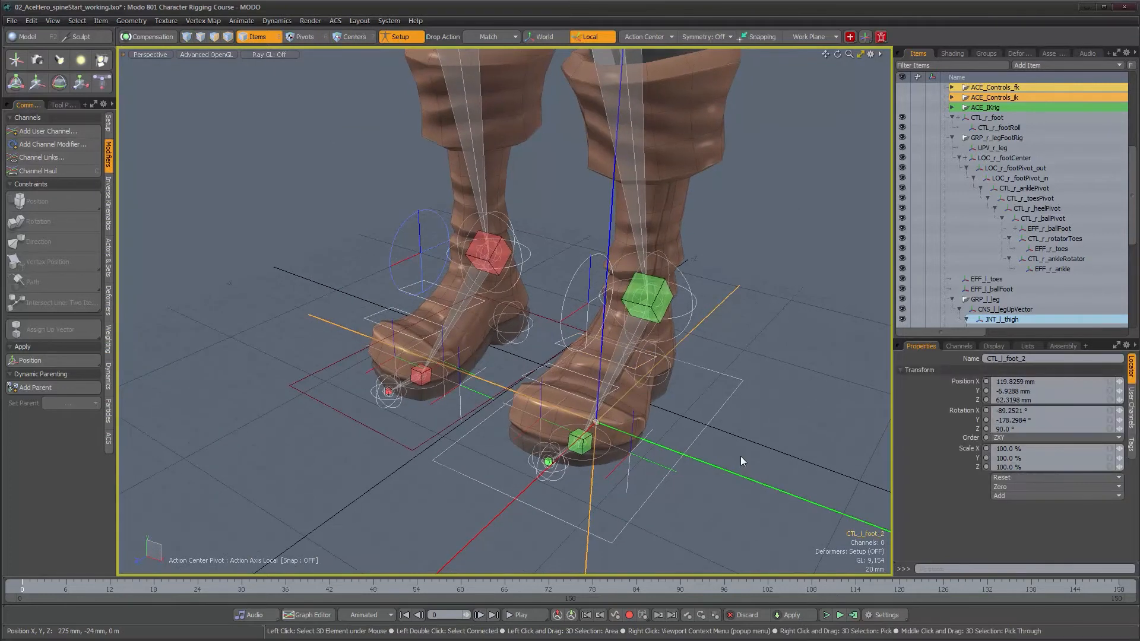
left_click(740, 457)
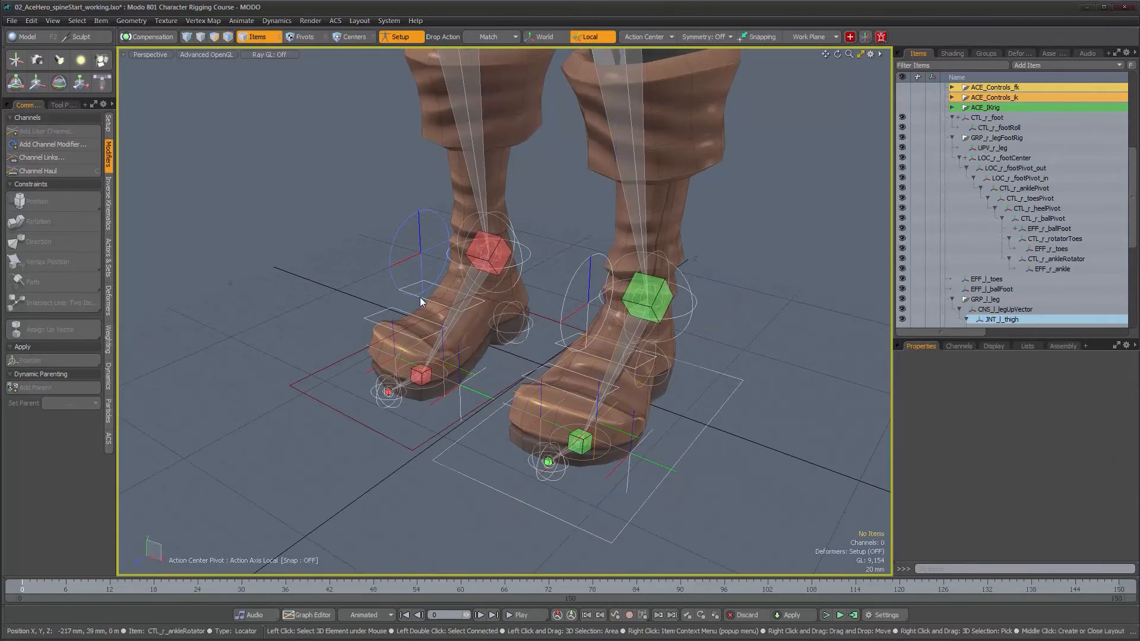
Create a new locator and match its position and rotation to the joint at the ball of the left foot
left_click_drag(422, 298, 380, 278, "alt")
left_click_drag(380, 278, 475, 295, "ctrl+alt")
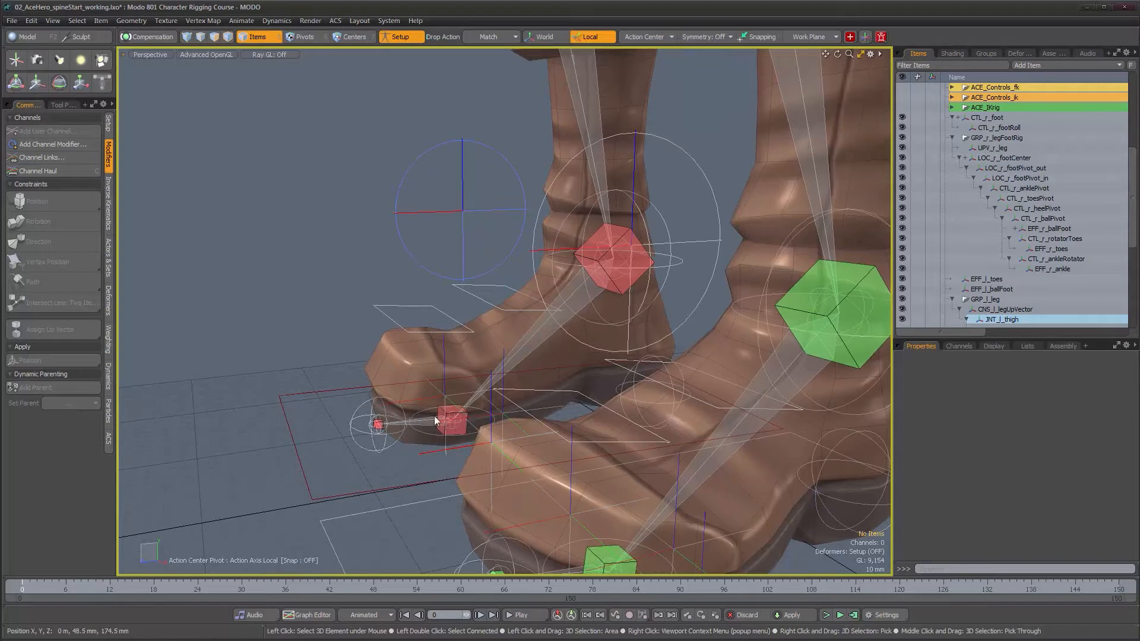
left_click_drag(456, 426, 588, 418, "alt")
left_click_drag(573, 328, 592, 344, "alt")
key("l")
left_click_drag(579, 400, 561, 345, "alt")
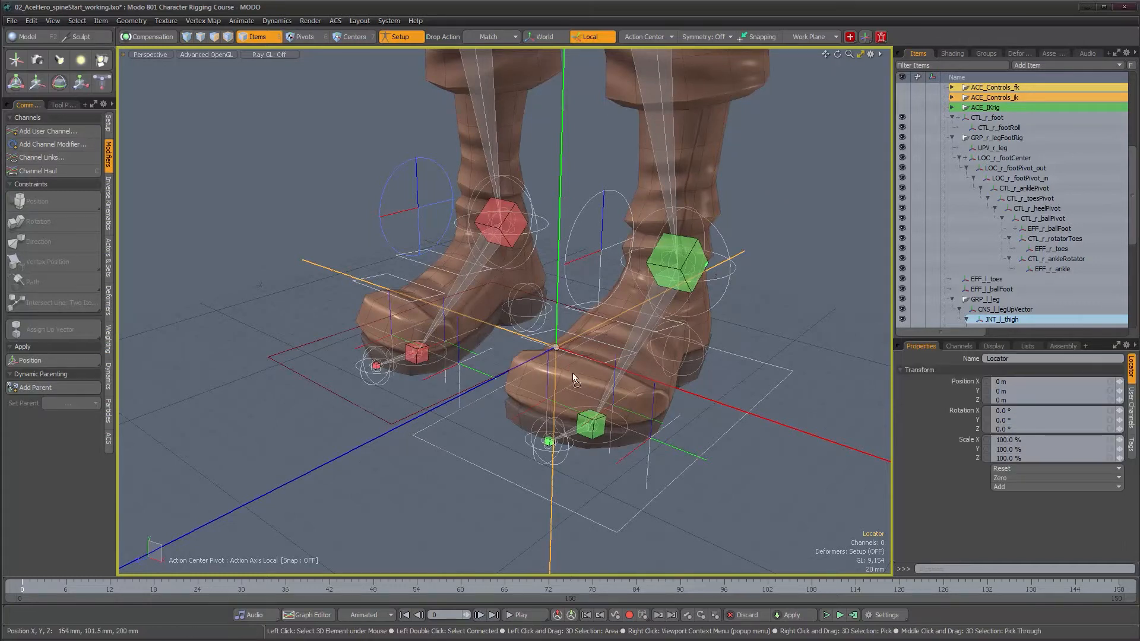
key("m")
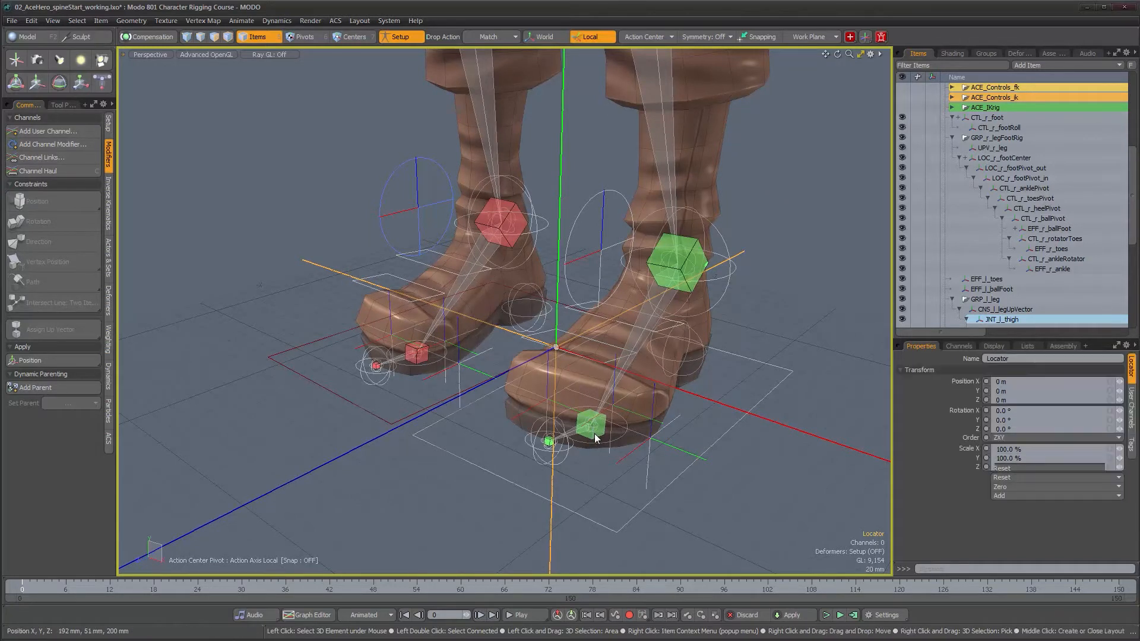
left_click_drag(629, 456, 363, 262, "alt")
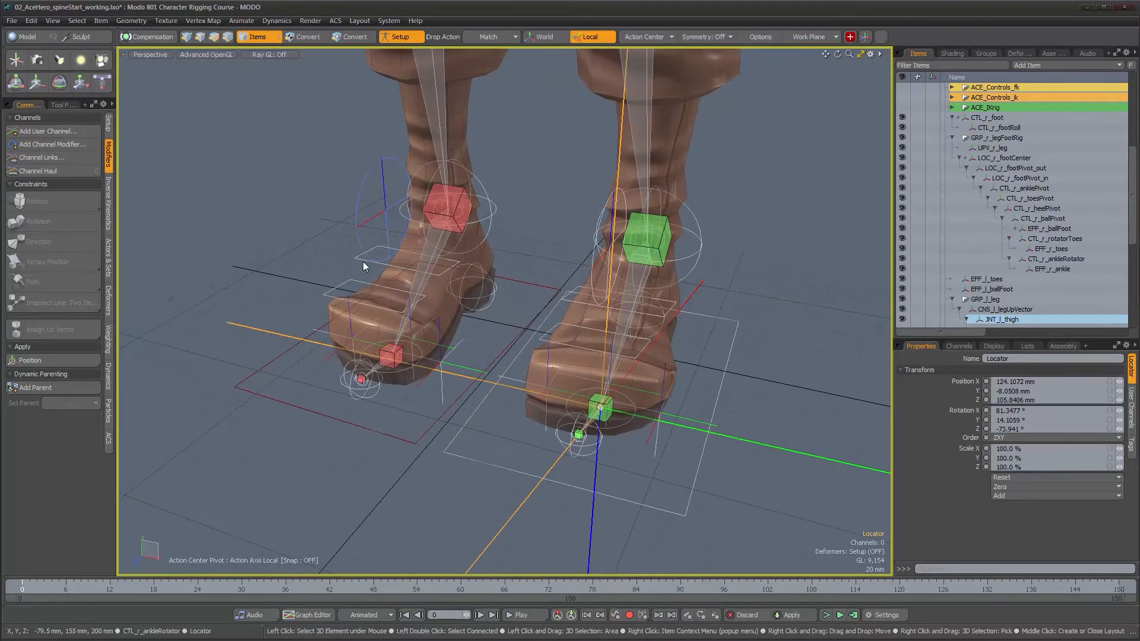
Compare the custom locator shape settings of CTL_r_ankleRotator and CTL_l_ankleRotator, especially their offsets
left_click(359, 259)
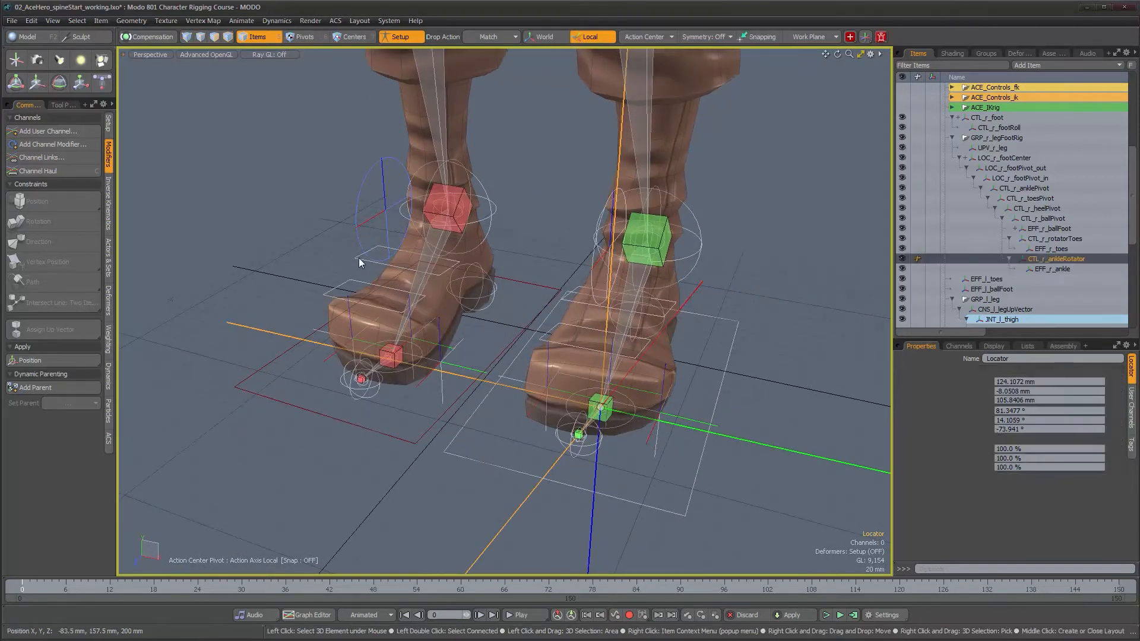
left_click(996, 346)
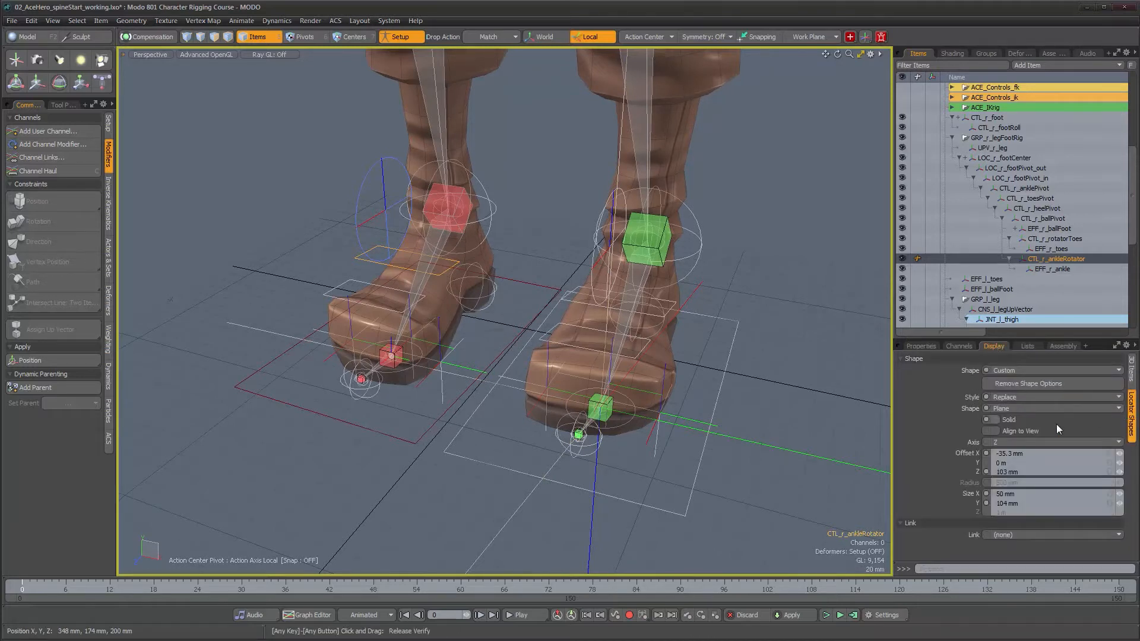
left_click_drag(632, 399, 514, 358, "alt")
left_click_drag(513, 358, 533, 341, "ctrl+alt")
left_click_drag(602, 337, 641, 364, "alt+shift")
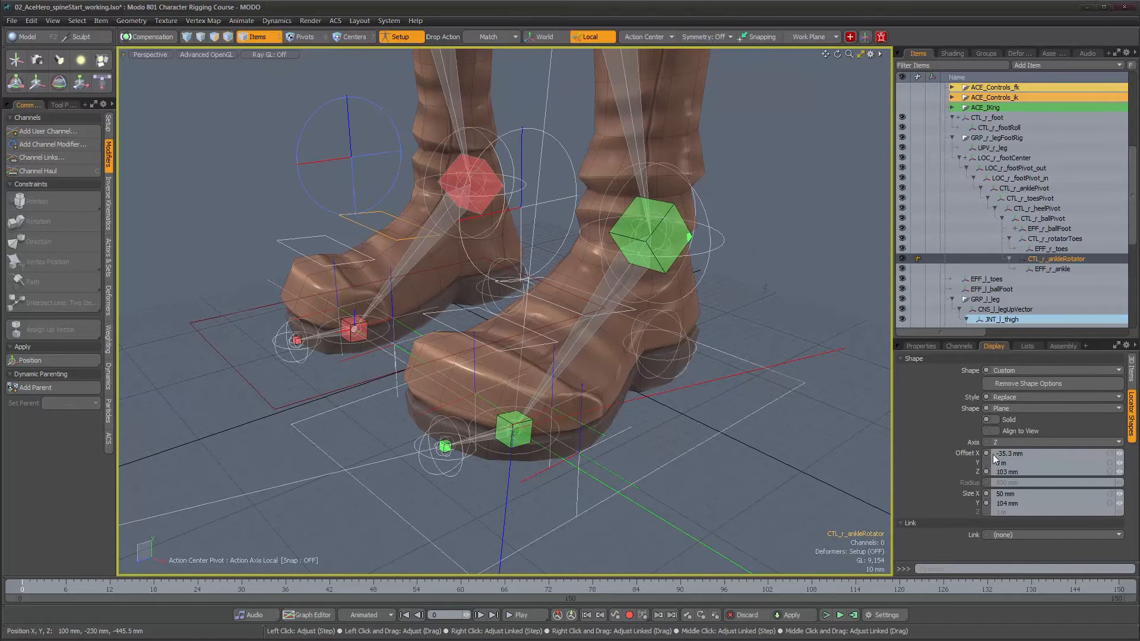
left_click_drag(647, 333, 674, 313, "alt")
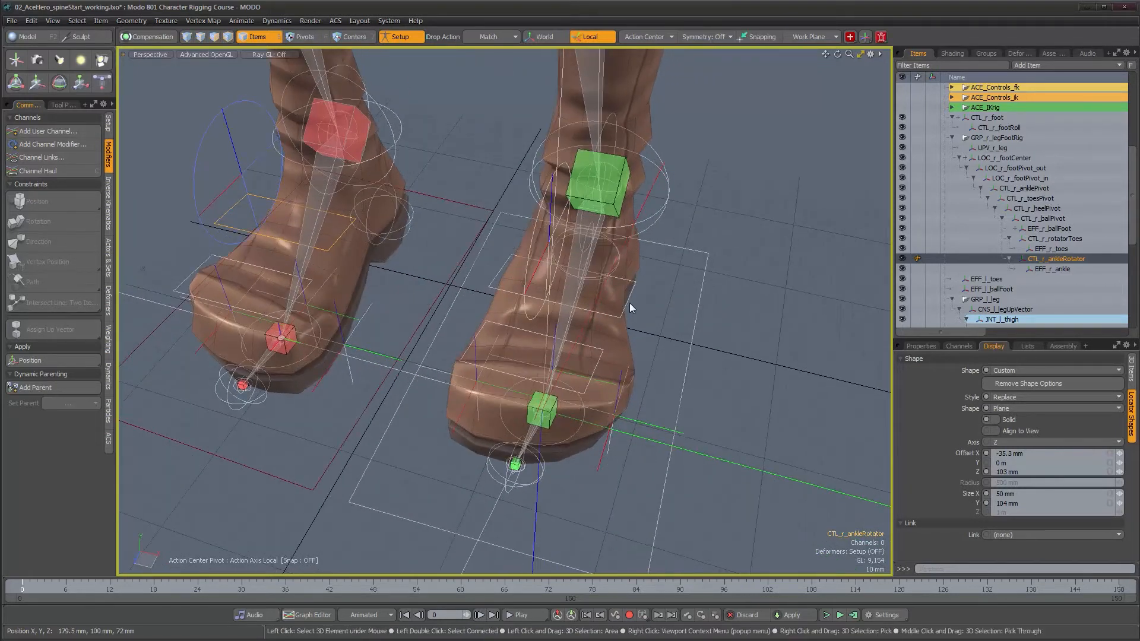
left_click(629, 305)
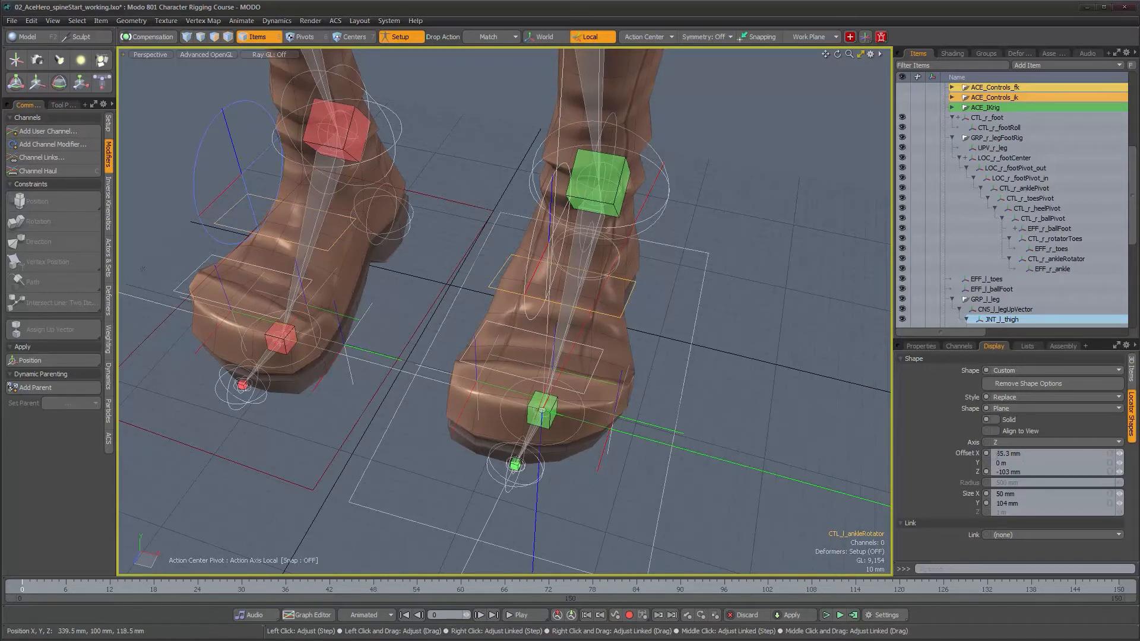
Delete the extra locator that was matched to the joint at the ball of the left foot
left_click_drag(740, 372, 496, 422, "alt")
scroll(513, 393, "down", 3)
scroll(527, 425, "up", 3)
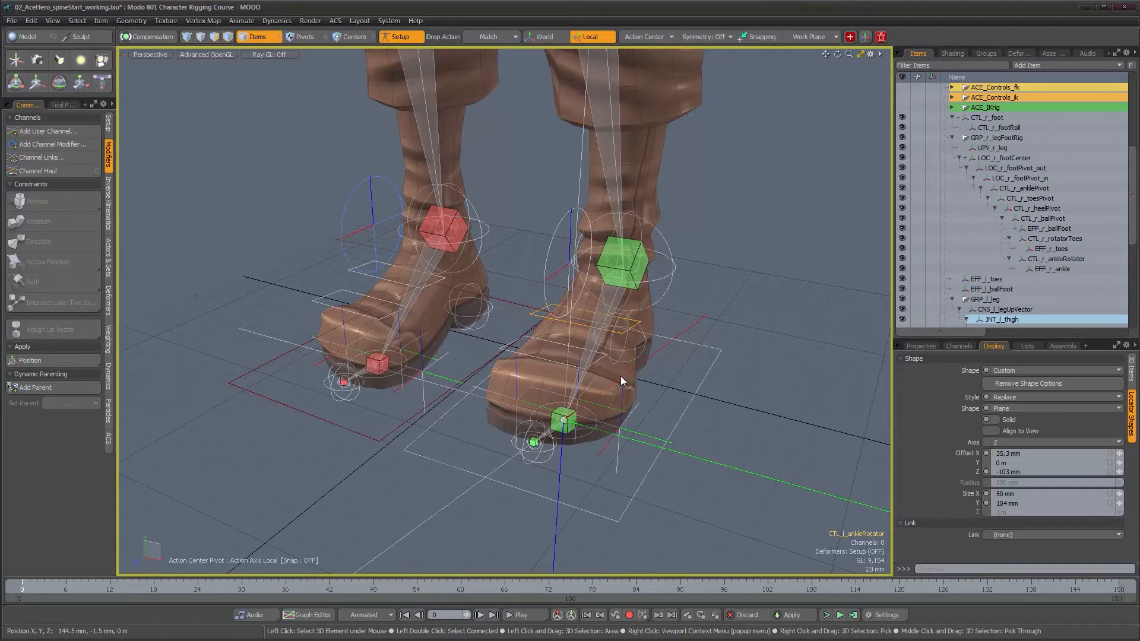
left_click_drag(621, 376, 577, 329, "alt")
left_click_drag(498, 348, 603, 386, "alt")
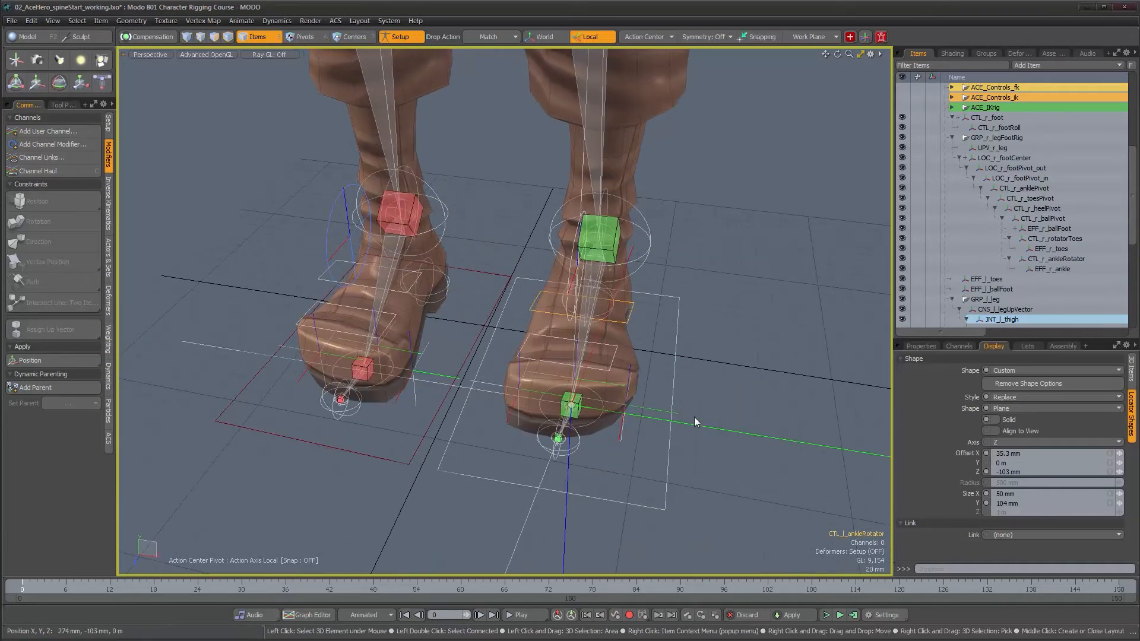
left_click_drag(693, 417, 448, 412, "alt")
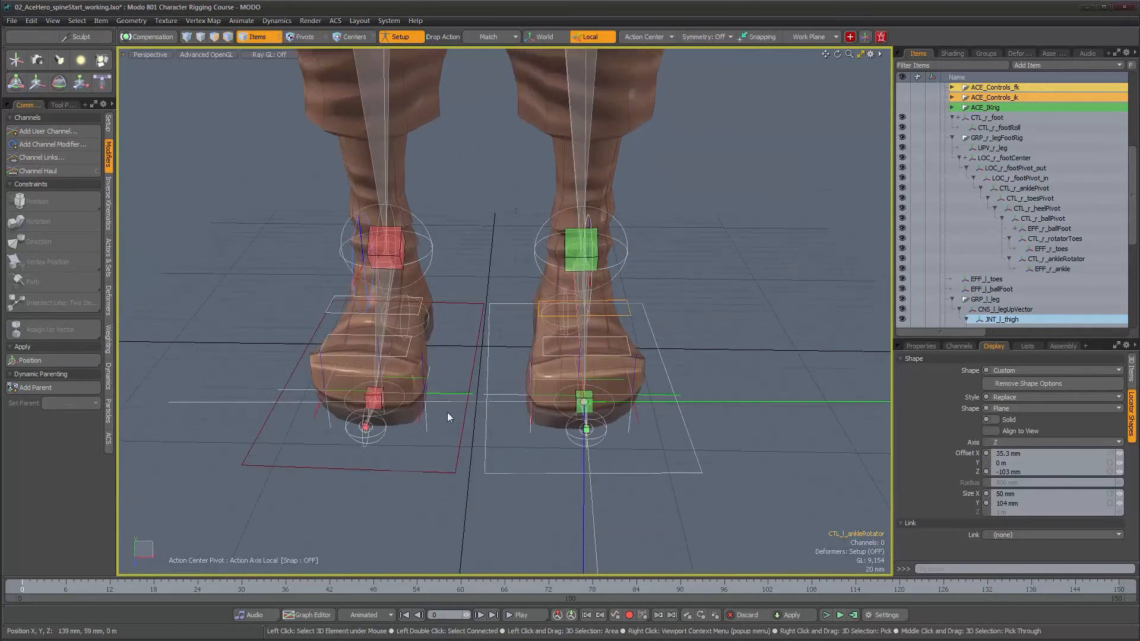
right_click_drag(279, 468, 429, 452, "alt")
left_click_drag(429, 452, 366, 441, "alt")
left_click_drag(556, 448, 708, 475, "alt")
left_click(722, 451)
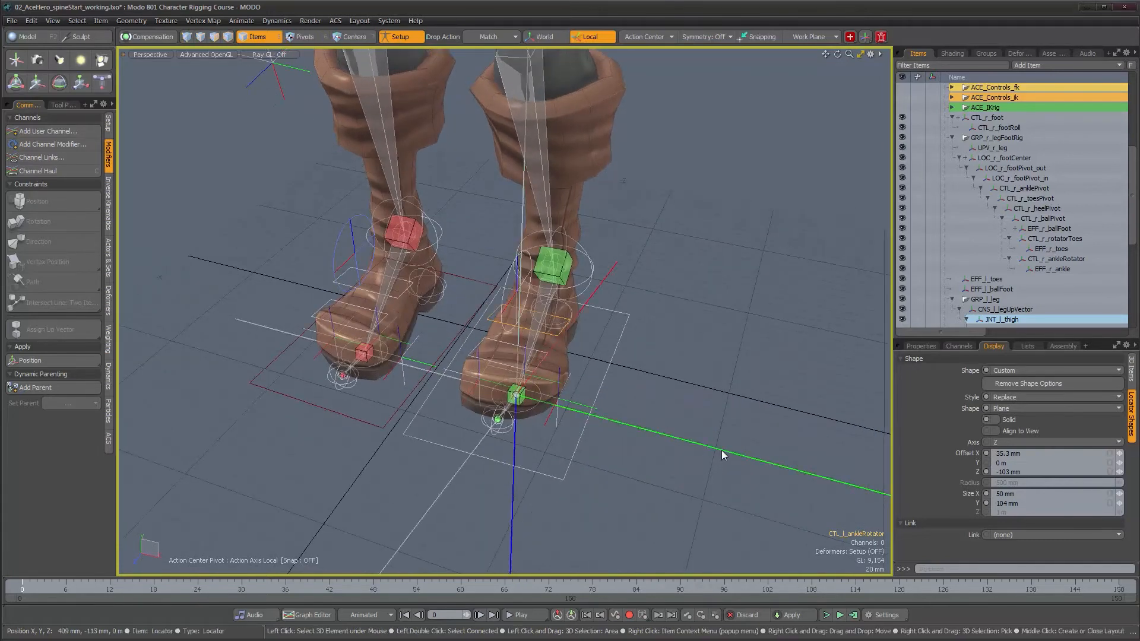
left_click(720, 450)
Create a new locator, match its position and rotation to the right heel control, and show its transform properties
left_click_drag(641, 393, 535, 412, "alt")
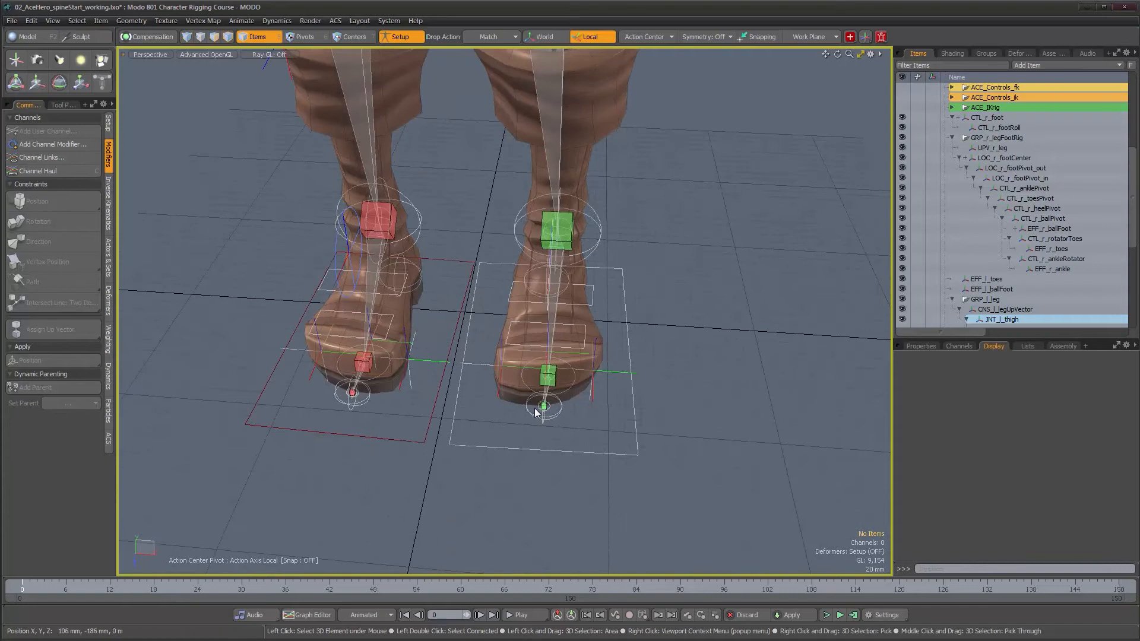
left_click(534, 408)
left_click_drag(487, 383, 491, 334, "alt")
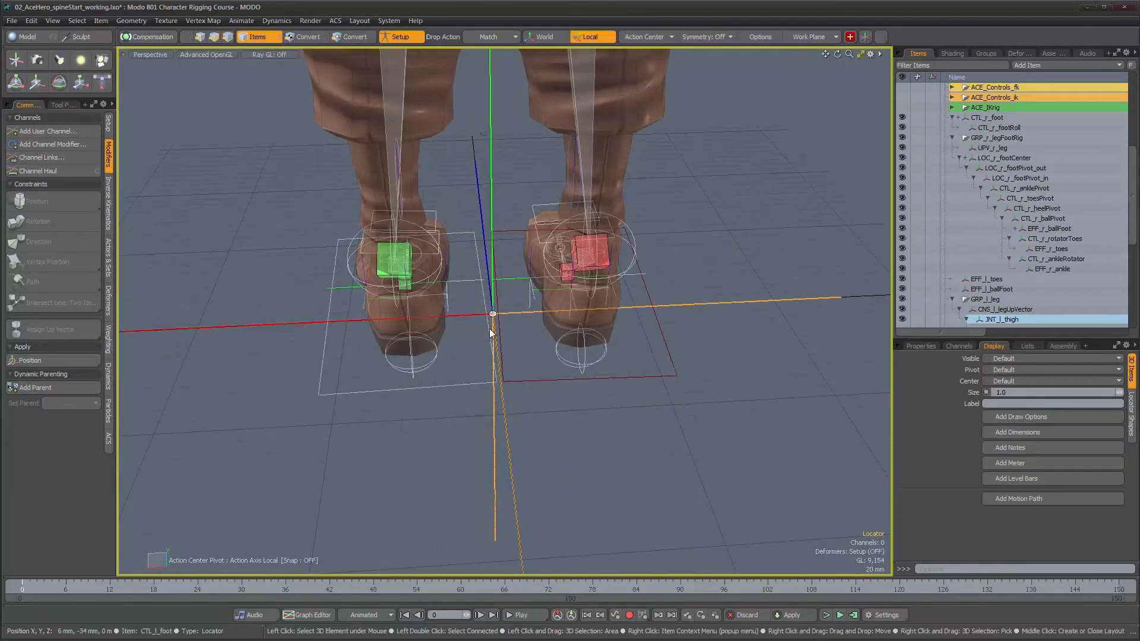
left_click(587, 369)
left_click_drag(595, 415, 595, 438, "alt")
left_click(918, 347)
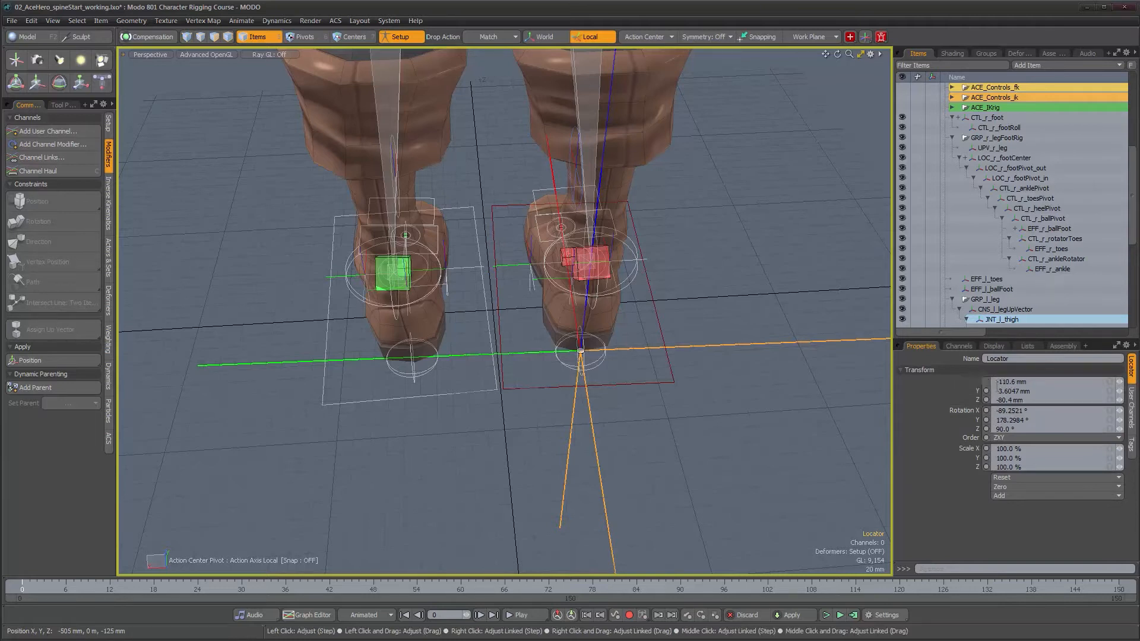
Mirror the heel locator over to the left foot by setting Position X to 110.6 mm and Rotation Y to -178.2984°
key("Delete")
key("Return")
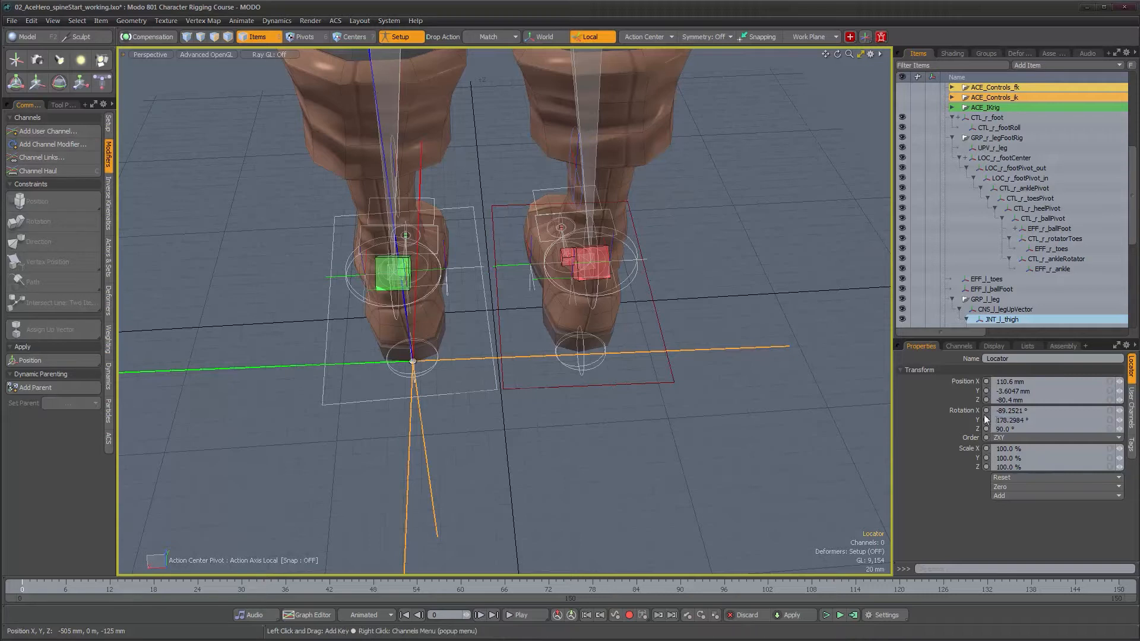
type("-")
key("Return")
left_click_drag(410, 357, 507, 258, "alt")
scroll(535, 307, "up", 3)
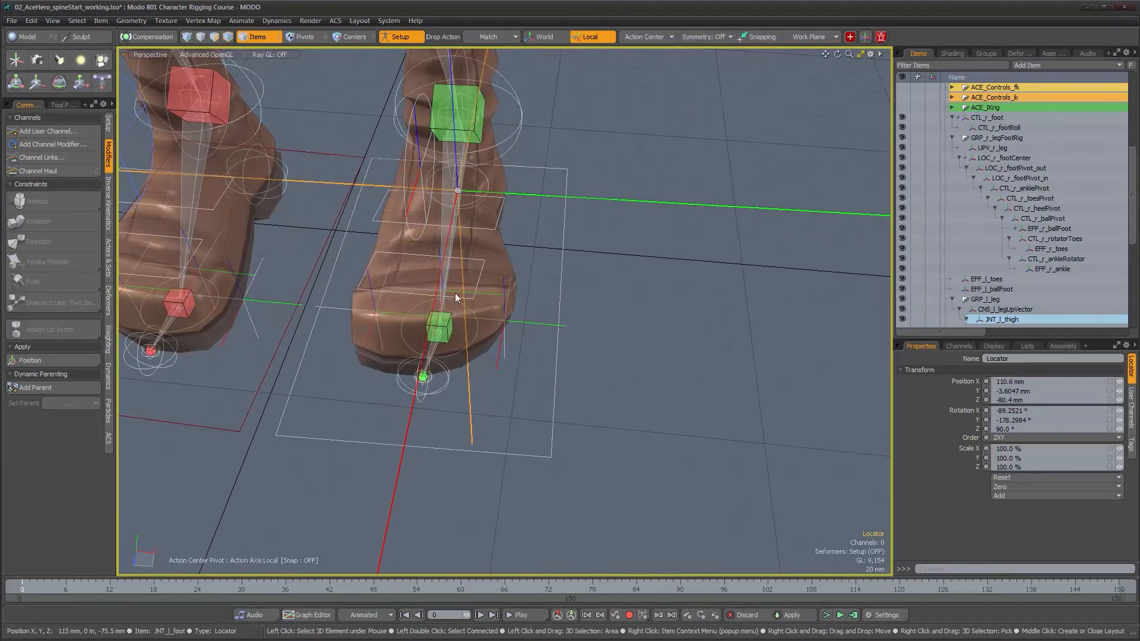
Examine how the mirrored heel locator is oriented against the left foot and compare it with LOC_r_footPivot_in on the right foot
left_click_drag(434, 398, 470, 376, "alt")
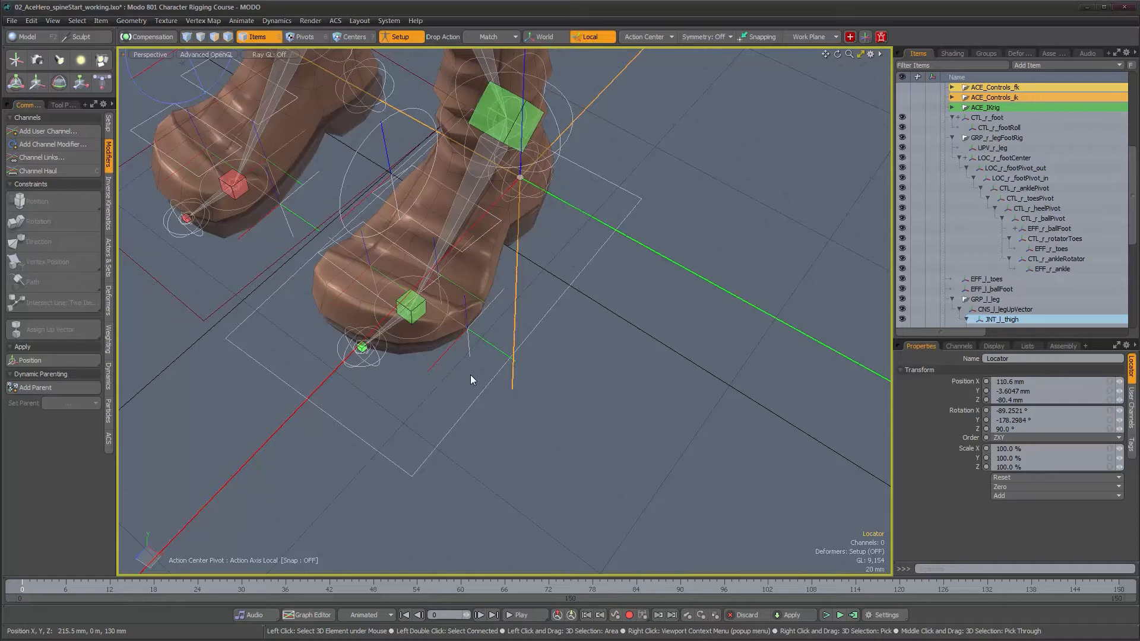
left_click_drag(470, 375, 486, 329, "alt")
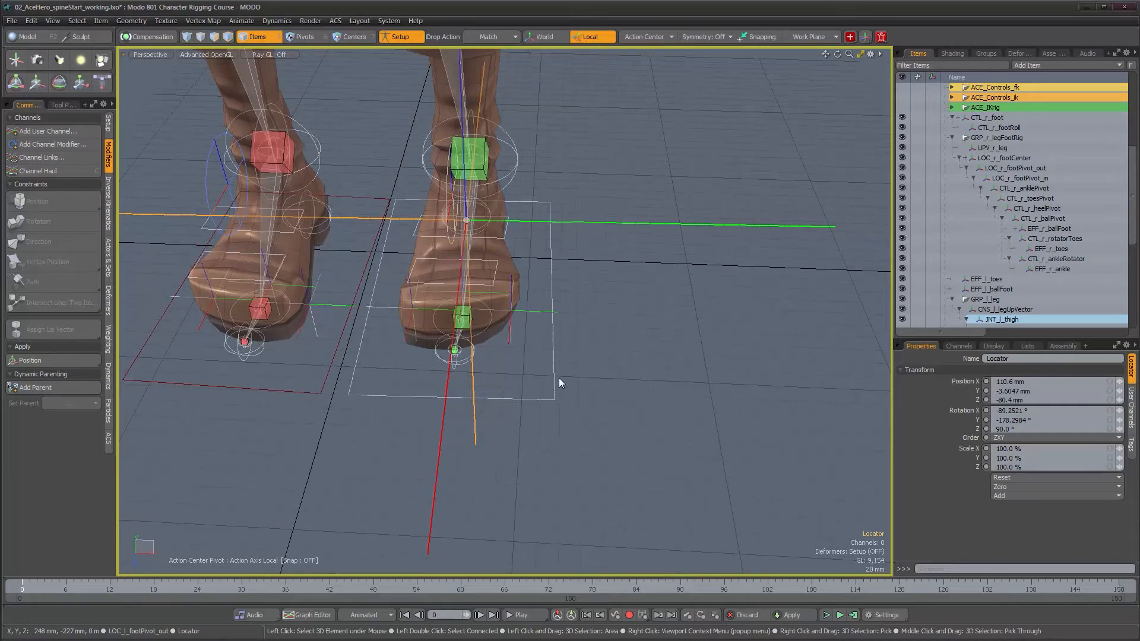
left_click_drag(565, 333, 516, 350, "alt")
scroll(565, 339, "up", 4)
scroll(544, 374, "down", 3)
left_click_drag(340, 343, 558, 315, "alt")
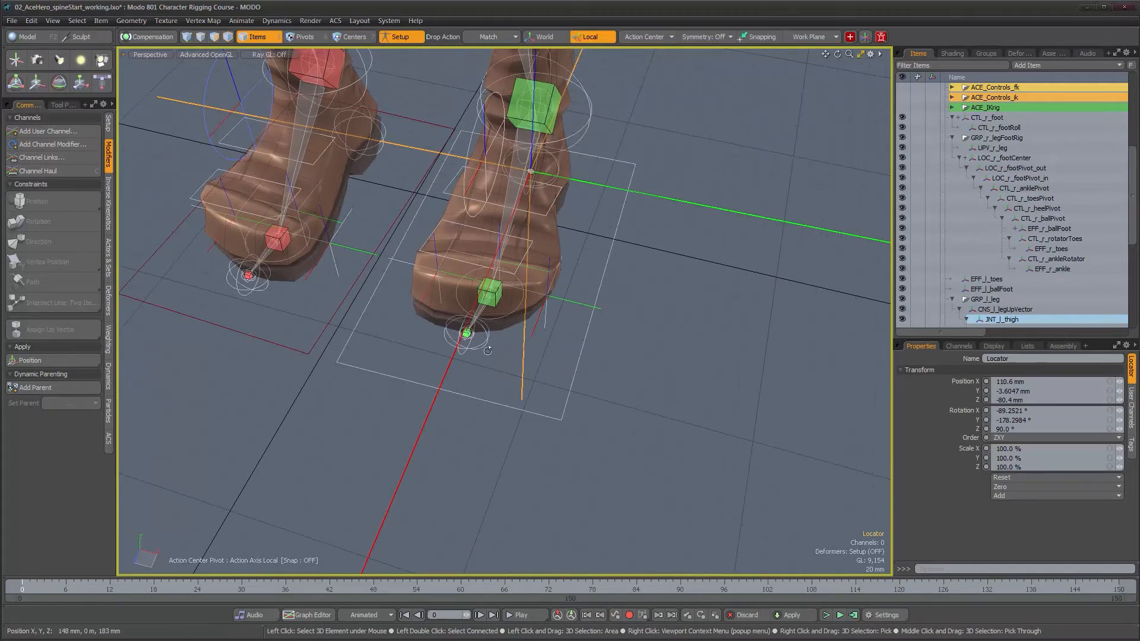
scroll(492, 352, "up", 1)
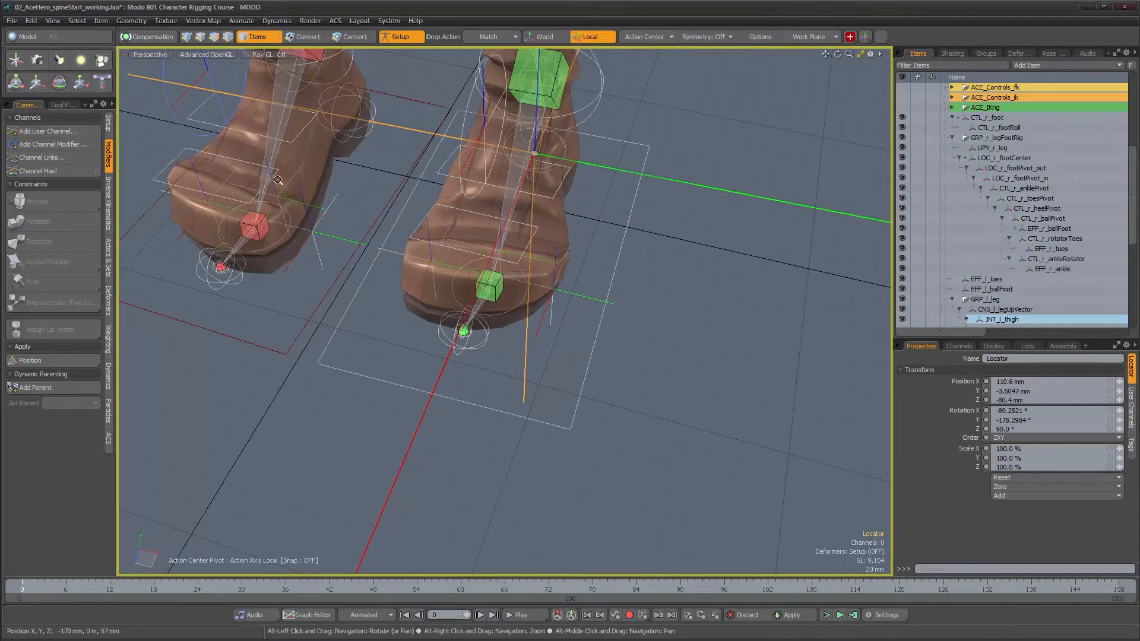
scroll(318, 188, "down", 1)
left_click(321, 191)
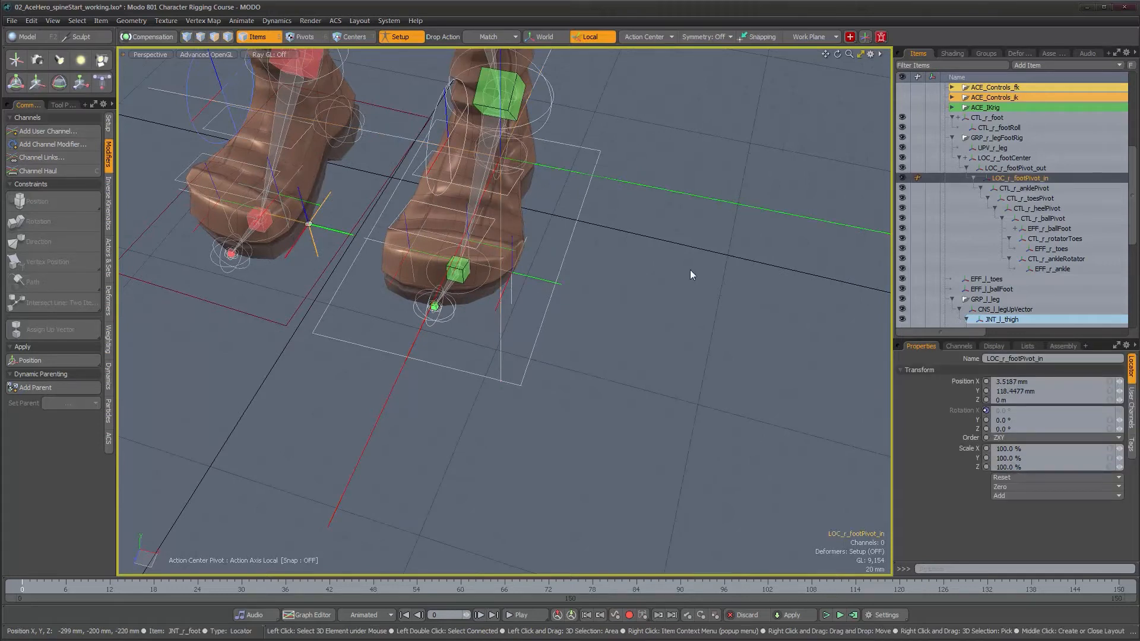
Add a direction constraint that aims the left heel locator at the end joint of the left toes
left_click(700, 197)
left_click_drag(467, 321, 442, 323, "alt")
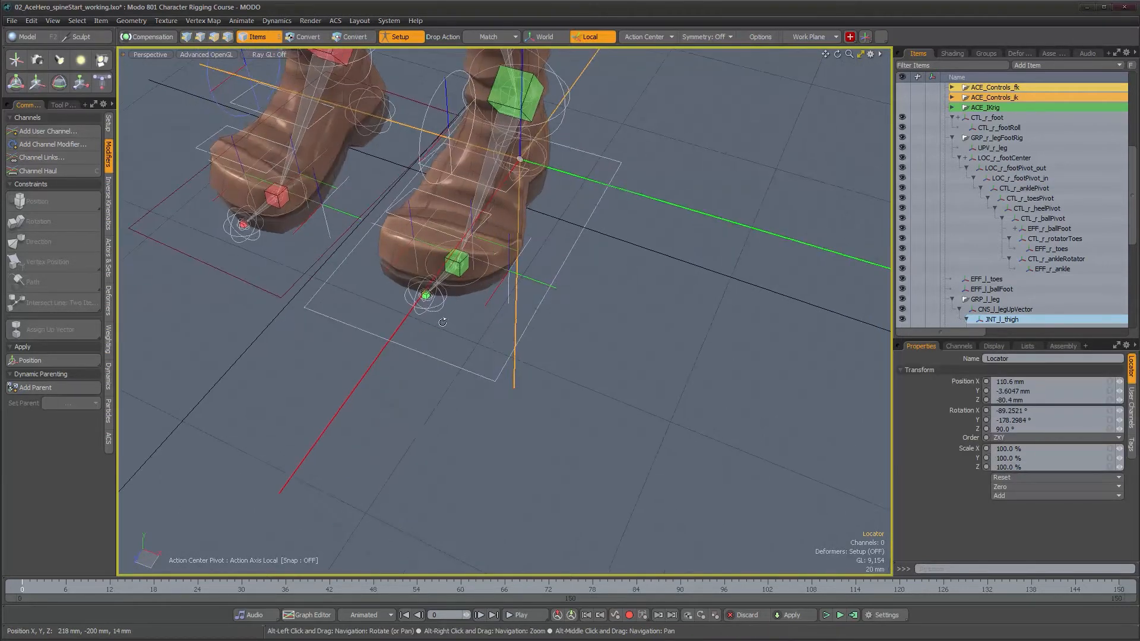
scroll(443, 323, "up", 3)
left_click(433, 301, "shift")
scroll(476, 328, "down", 1)
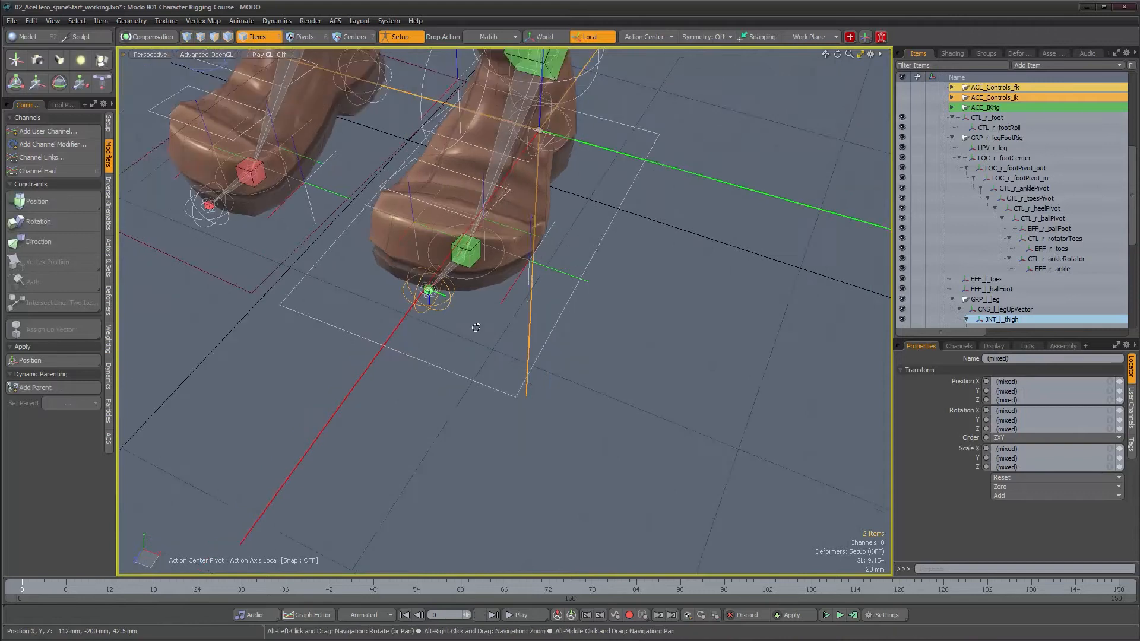
right_click_drag(476, 327, 440, 331, "alt")
left_click_drag(440, 331, 369, 344, "alt")
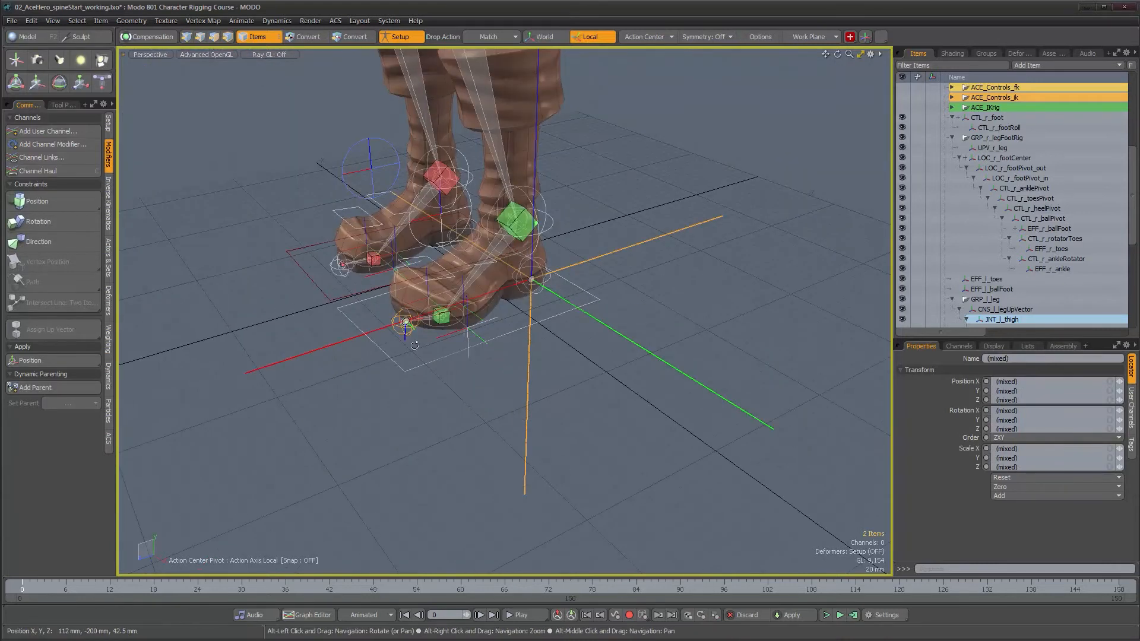
right_click_drag(418, 345, 465, 354, "alt")
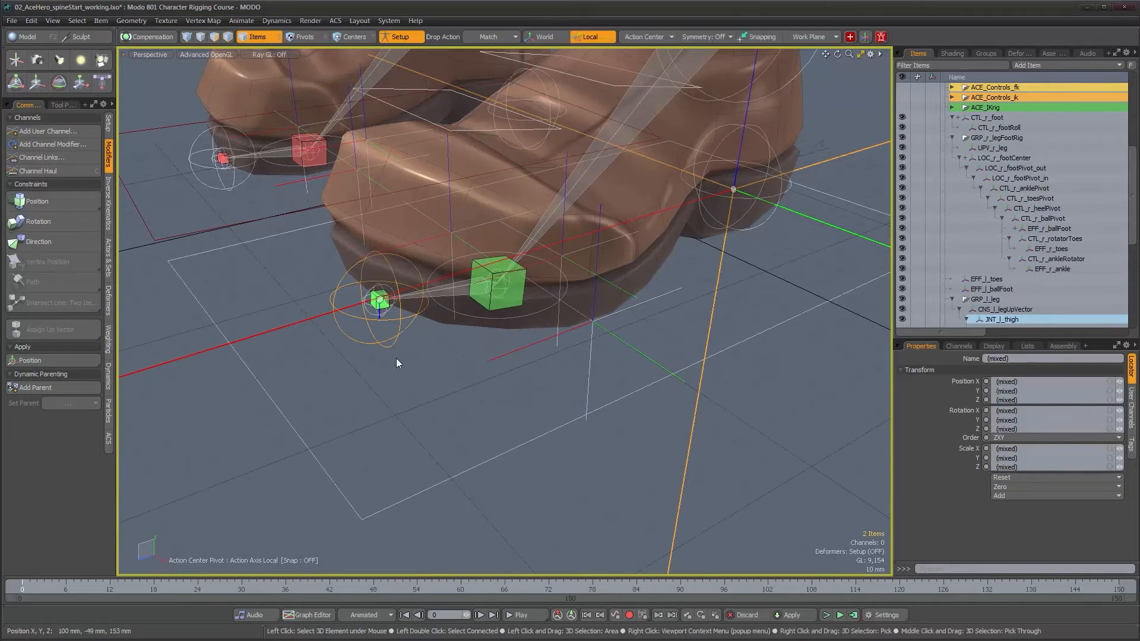
left_click(370, 299)
left_click(368, 299, "shift")
left_click_drag(433, 350, 130, 247, "ctrl+alt")
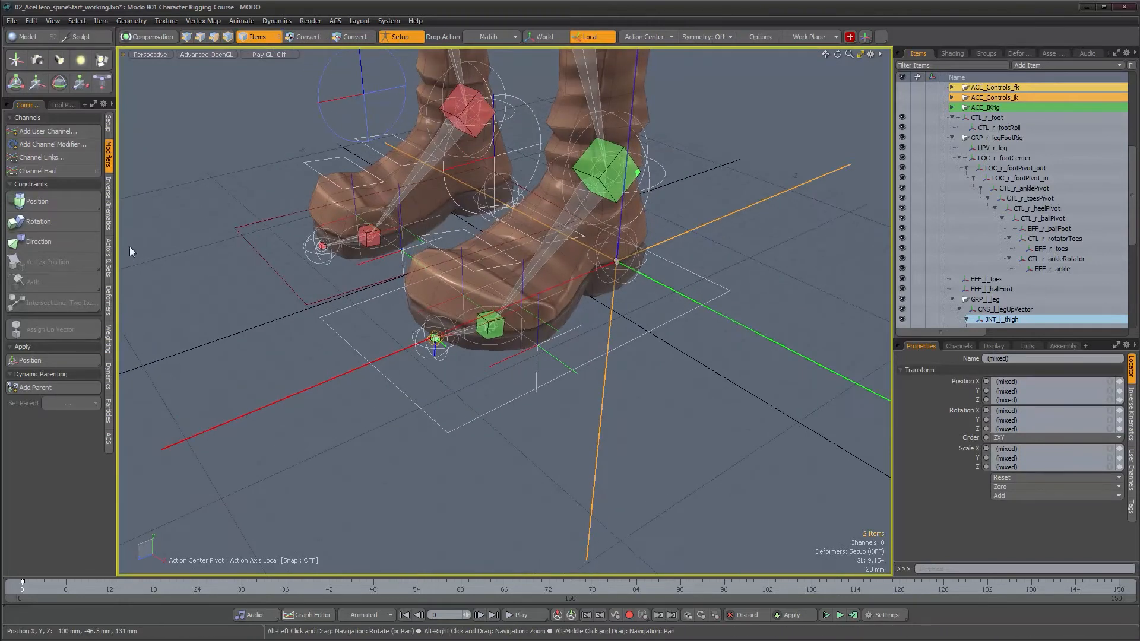
left_click(46, 246)
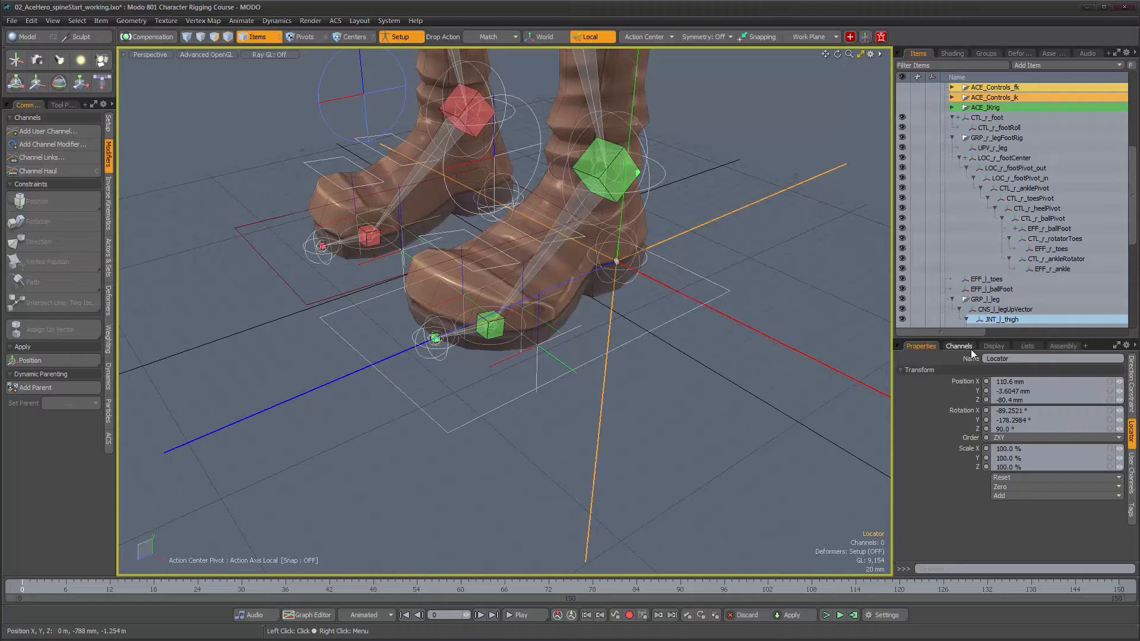
Set the direction constraint's Axis to X so the locator's X axis aims at the toes
left_click(1131, 384)
left_click(1040, 361)
left_click(1041, 345)
left_click_drag(761, 382, 631, 375, "alt")
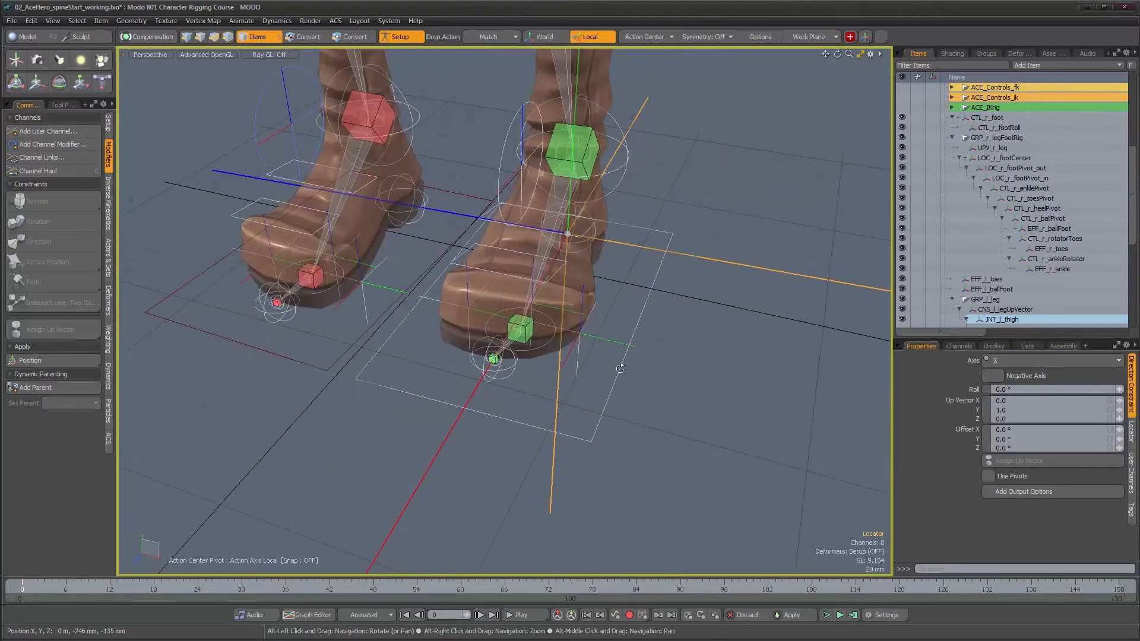
Apply the constrained rotation to the left heel locator and remove its direction constraint to the toe end joint
left_click(240, 21)
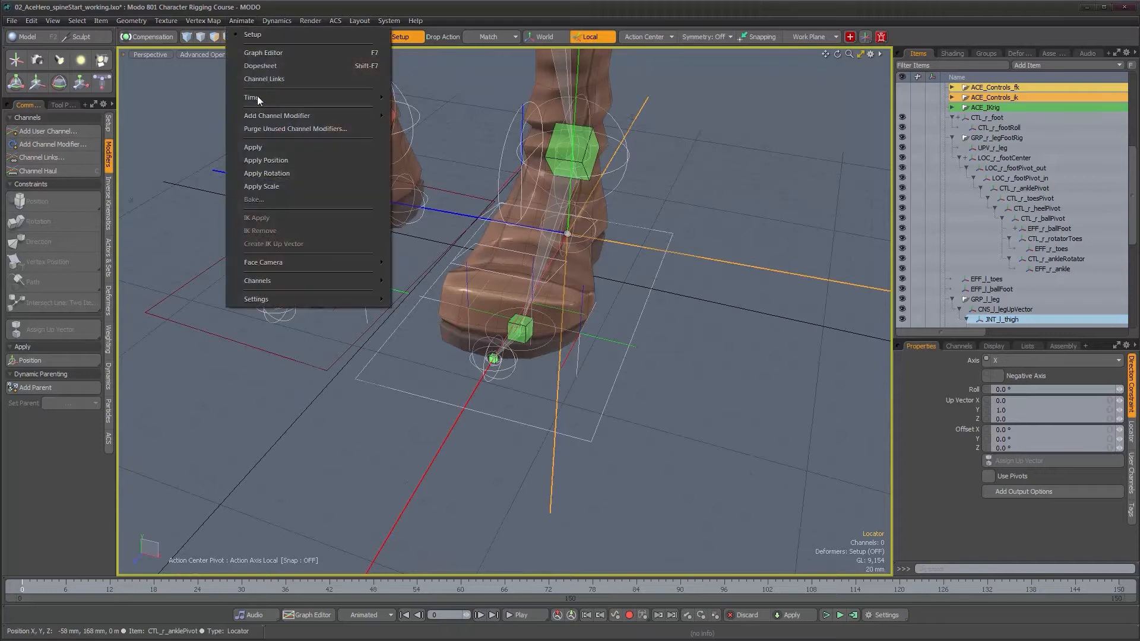
left_click(276, 178)
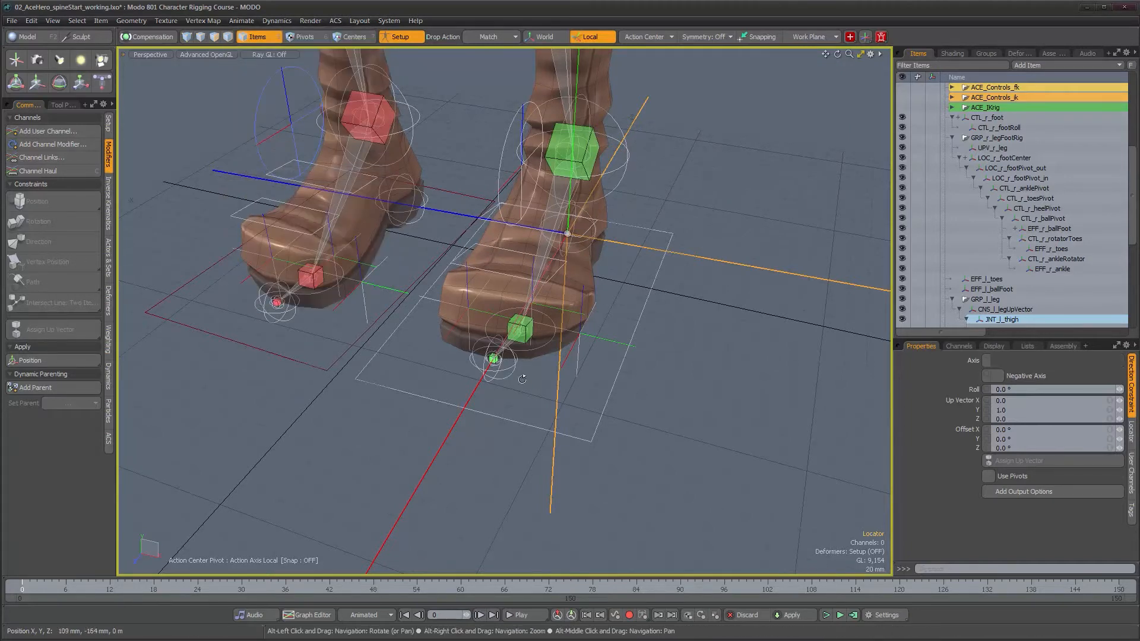
left_click_drag(522, 350, 475, 359, "alt")
right_click_drag(475, 362, 564, 366, "alt")
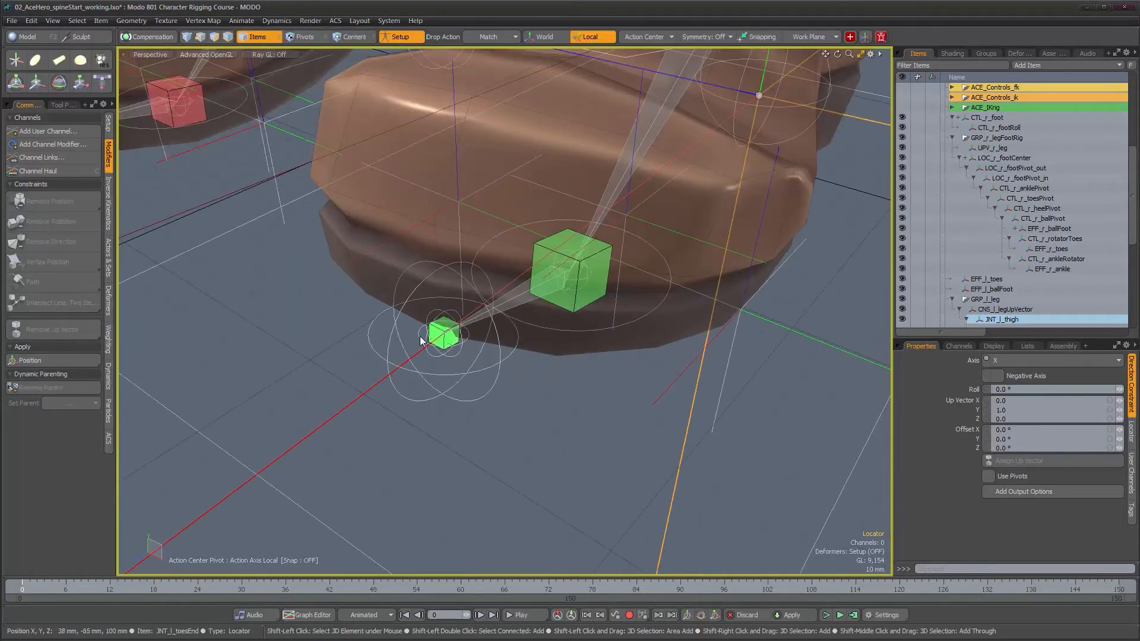
left_click(444, 334, "shift")
left_click(76, 241)
left_click(444, 335)
Examine the re-aimed left heel locator's alignment with the toes alongside both feet's controls
right_click_drag(451, 344, 501, 382, "alt")
left_click_drag(501, 382, 570, 422, "alt")
left_click_drag(570, 353, 475, 369, "alt")
left_click_drag(471, 309, 478, 299, "alt")
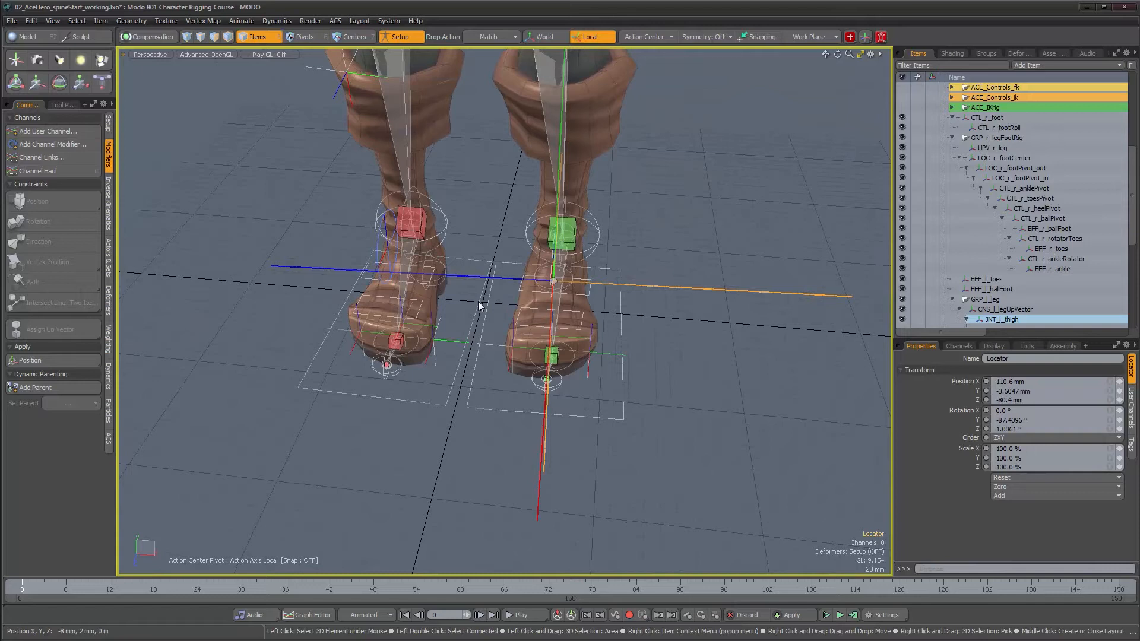
left_click_drag(480, 306, 497, 261, "alt")
right_click_drag(497, 261, 517, 311, "alt")
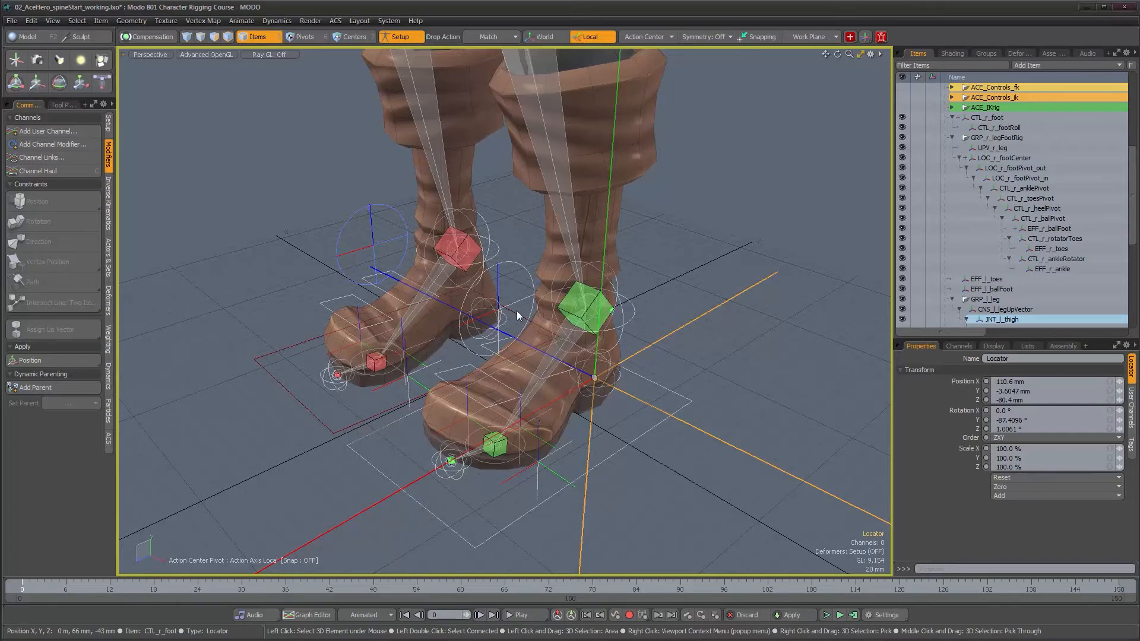
left_click_drag(517, 311, 569, 295, "alt")
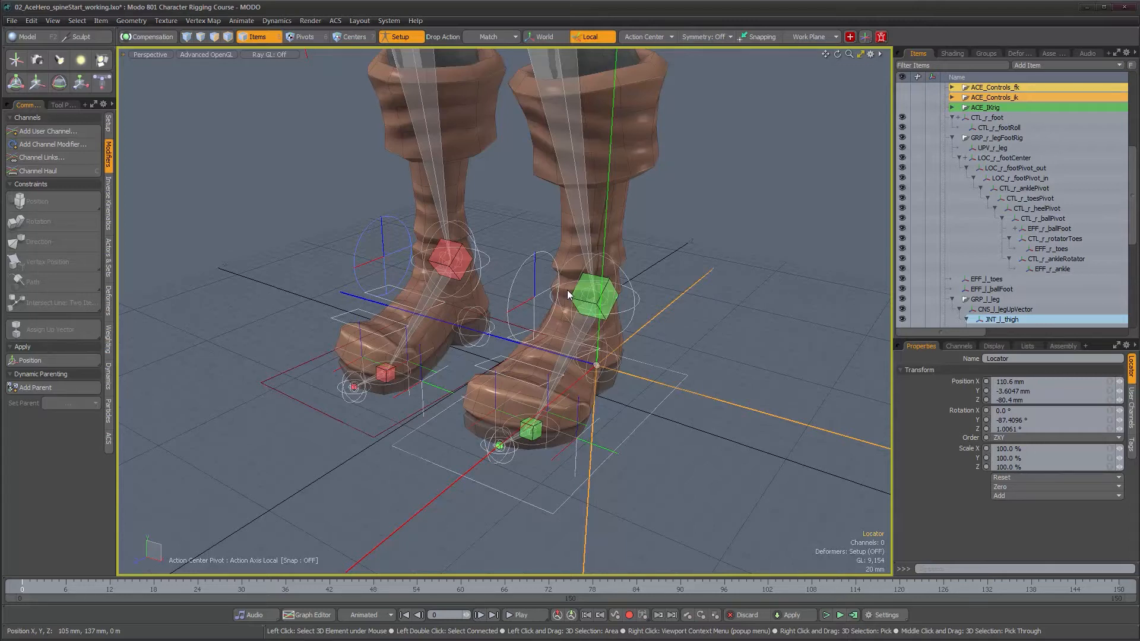
right_click_drag(692, 329, 623, 323, "alt")
mouse_move(623, 324)
left_mouse_down("alt")
mouse_move(666, 345)
mouse_move(613, 317)
left_mouse_up("alt")
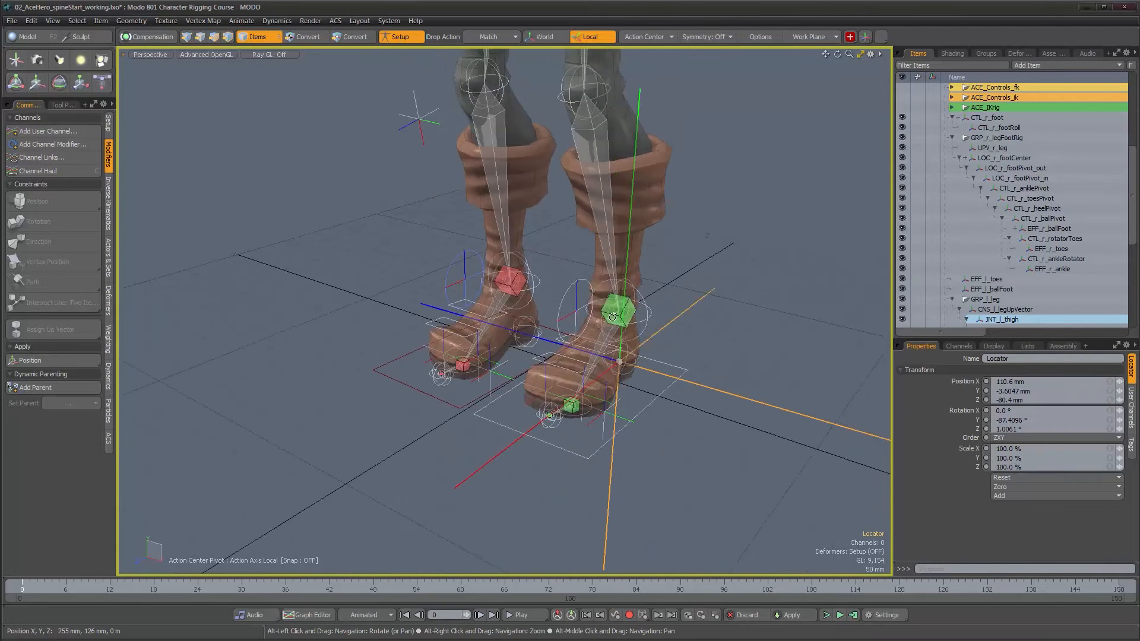
right_click_drag(646, 379, 705, 469, "alt")
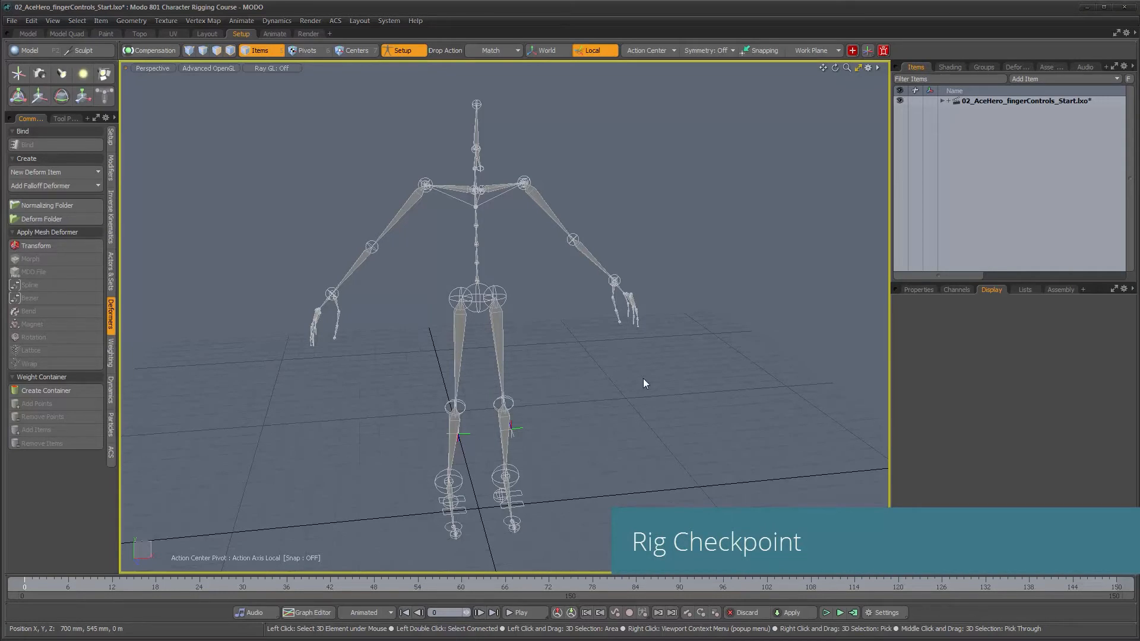
Enlarge the item list and expand the 02_AceHero_fingerControls_Start scene to show its rig folders
left_click_drag(628, 373, 582, 370, "alt")
middle_click_drag(559, 370, 572, 336, "alt")
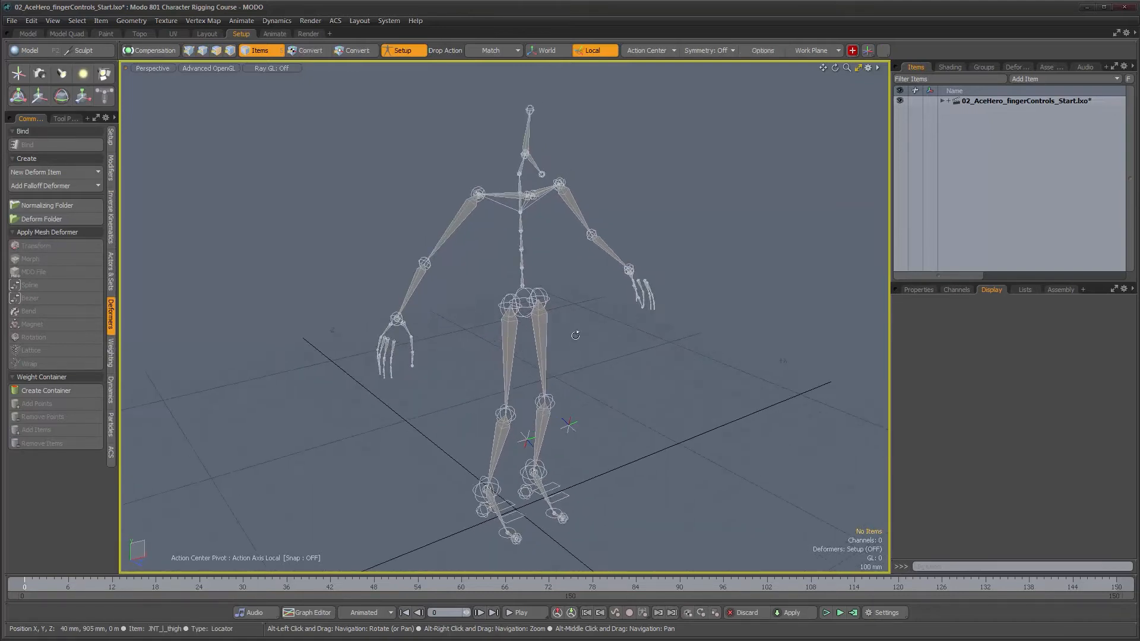
left_click_drag(990, 283, 990, 309)
left_click_drag(512, 283, 504, 312, "alt")
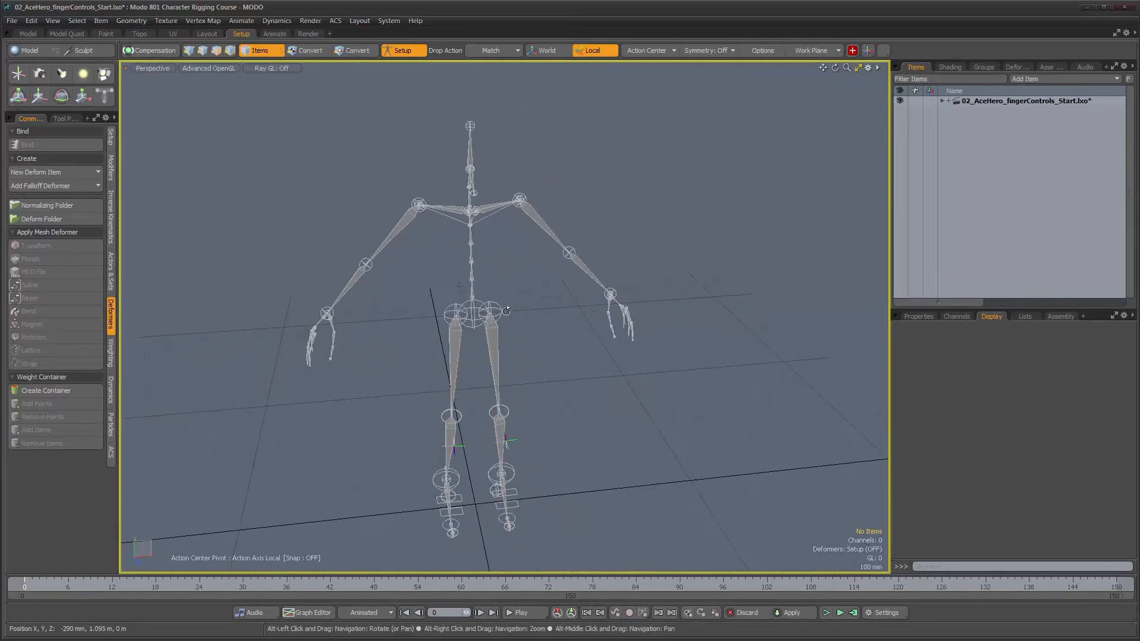
left_click(943, 101)
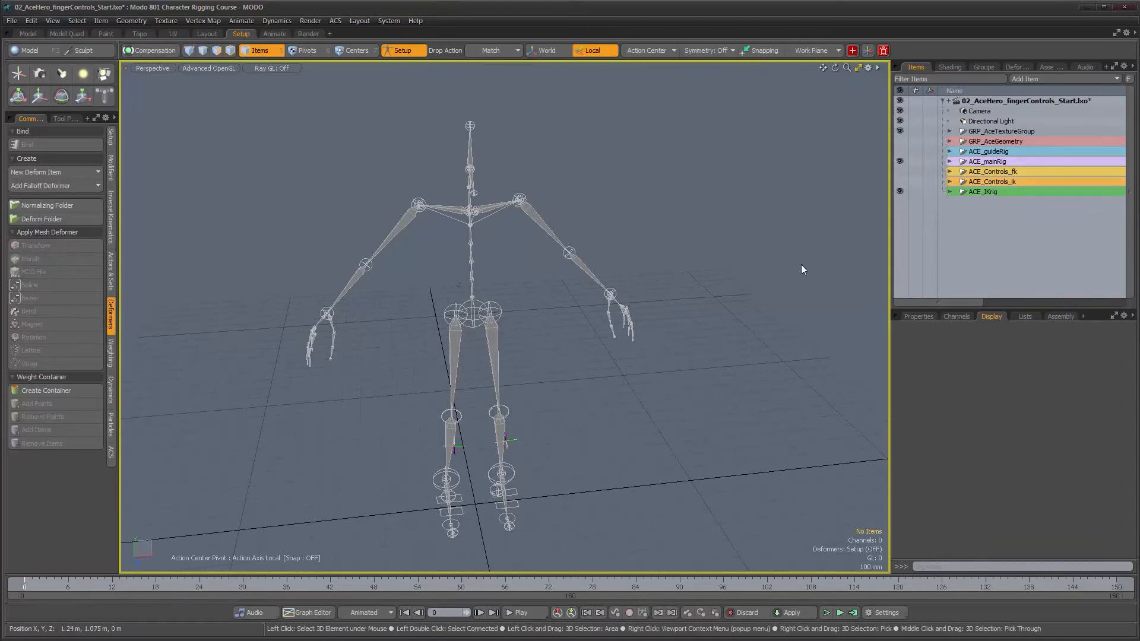
Examine the skeleton's leg joints, foot pivot locators and knee up vectors from several angles
left_click_drag(658, 311, 621, 313, "alt")
left_click_drag(616, 441, 641, 338, "alt+shift")
left_click_drag(641, 339, 473, 349, "alt")
left_click_drag(473, 349, 509, 469, "alt+shift")
left_click_drag(485, 378, 621, 375, "alt")
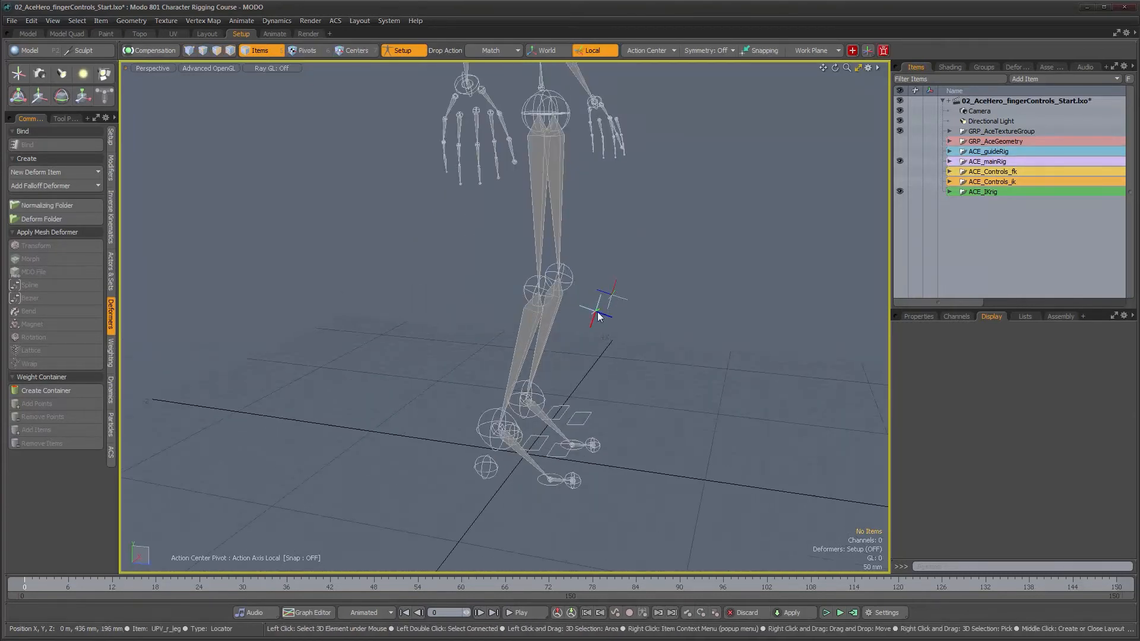
left_click_drag(602, 313, 596, 360, "alt")
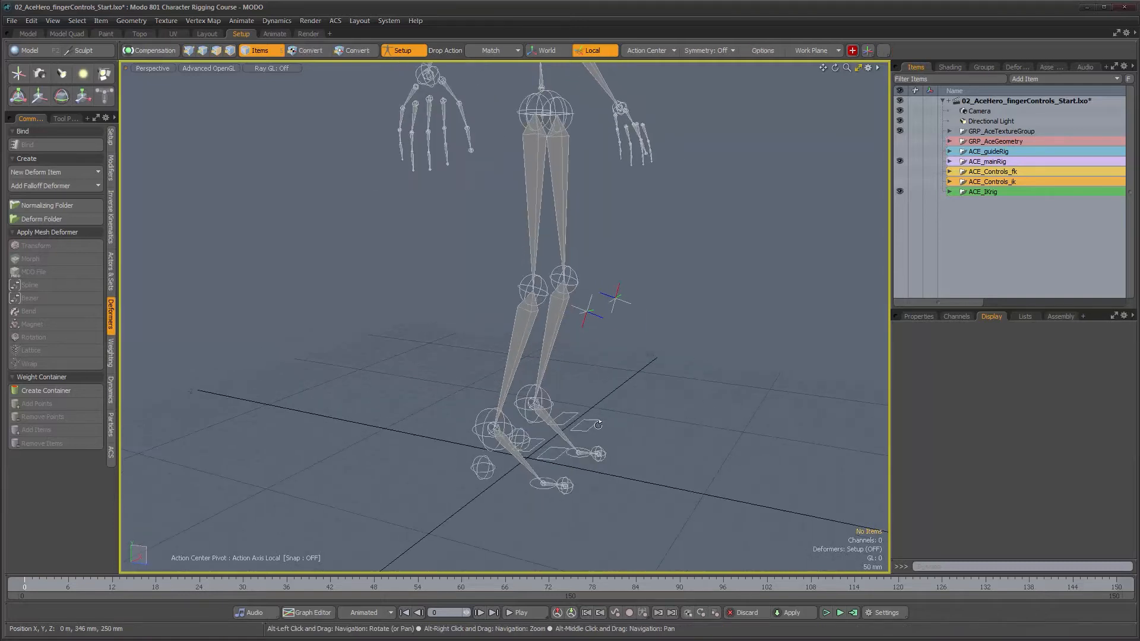
left_click_drag(536, 486, 635, 457, "alt")
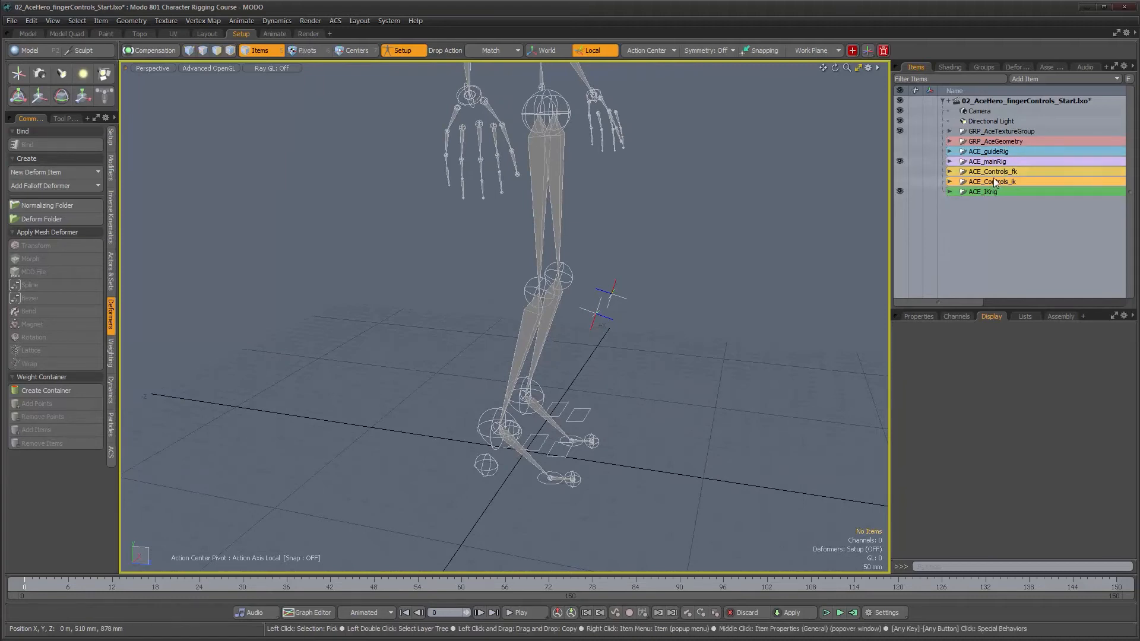
left_click_drag(588, 383, 653, 375, "alt")
Review the scene's groups and temporarily show the members of the ACE_hidden group on the skeleton
left_click(983, 67)
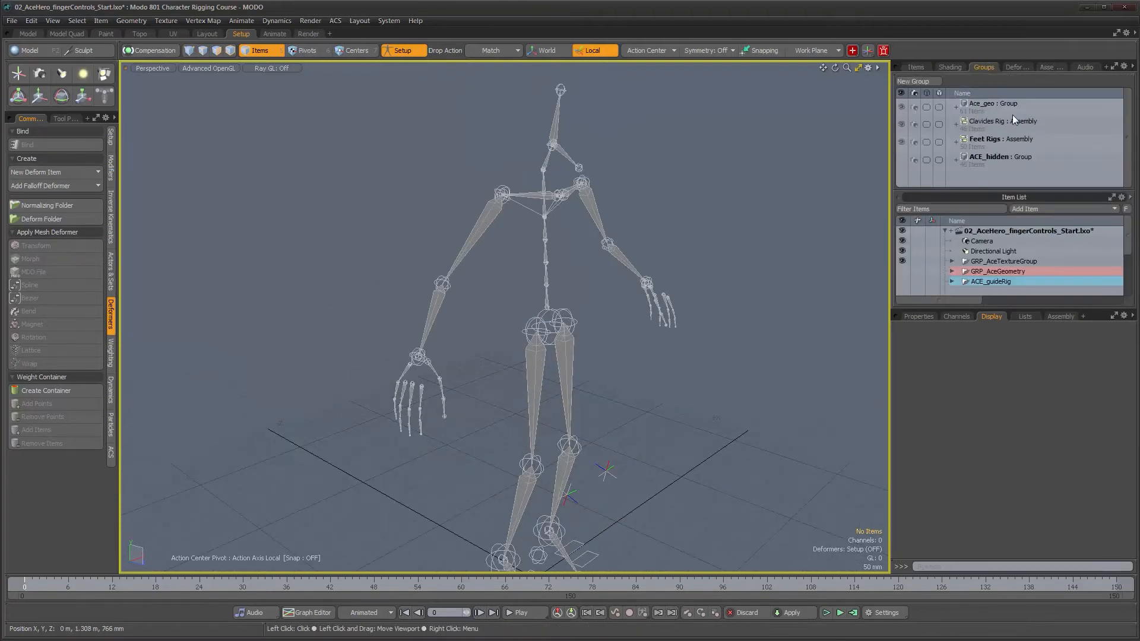
left_click_drag(766, 205, 671, 208, "alt")
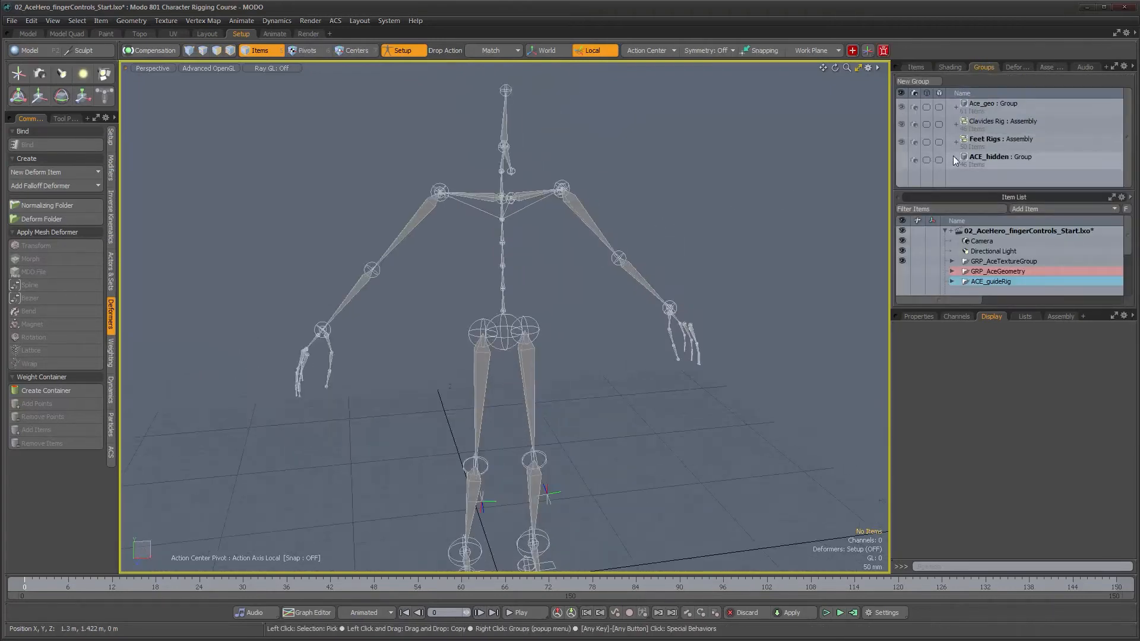
scroll(710, 239, "down", 3)
left_click_drag(665, 245, 595, 279, "alt+shift")
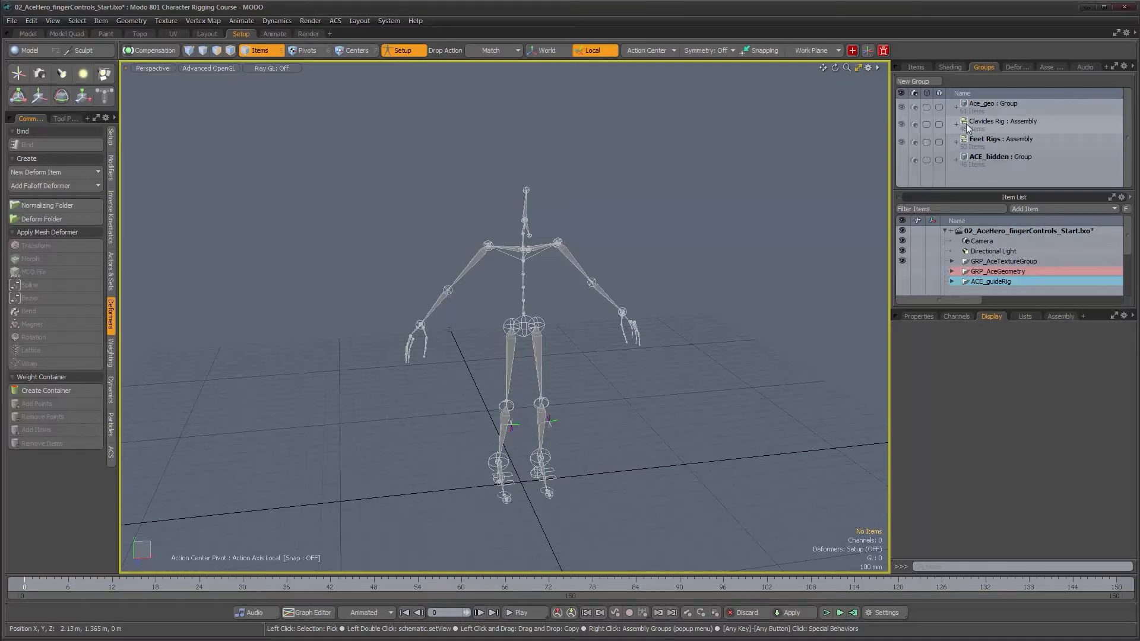
left_click_drag(536, 263, 616, 289, "alt")
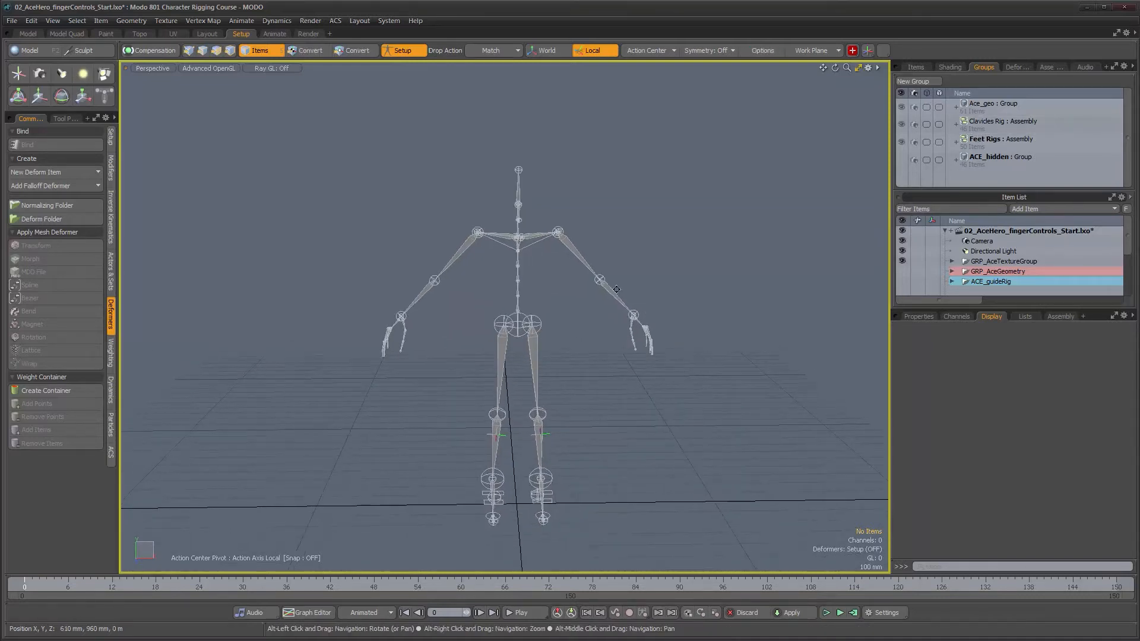
left_click(903, 158)
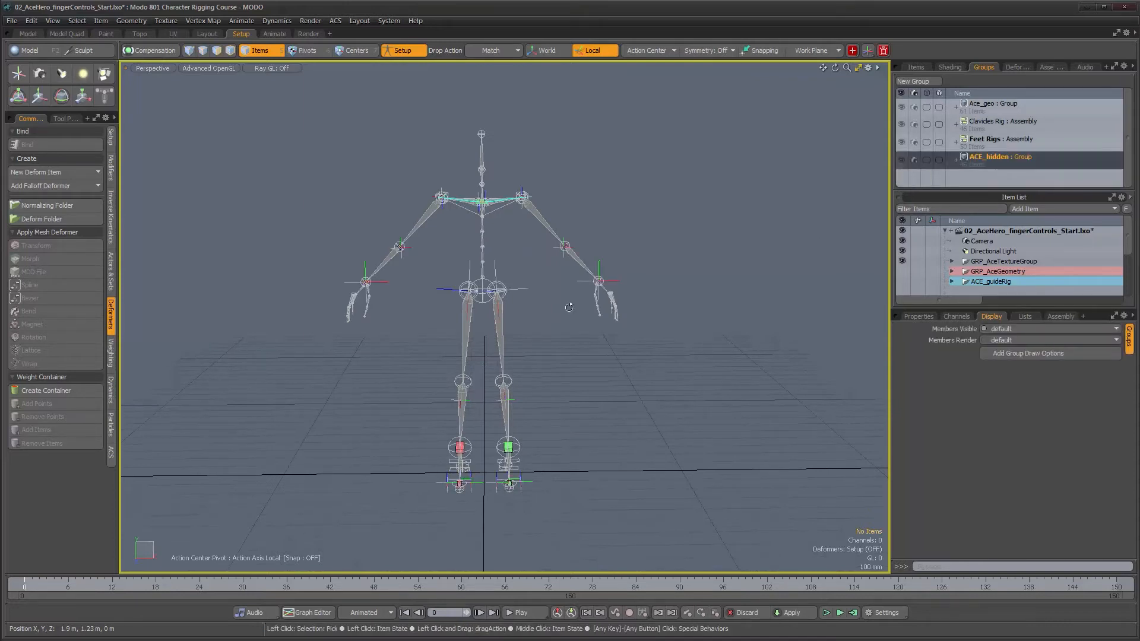
left_click_drag(567, 304, 624, 318, "alt")
left_click(902, 159)
Return to the full item list and examine the skeleton, closing in on the legs and knee up vectors
left_click_drag(504, 463, 529, 467, "alt")
middle_click_drag(528, 466, 485, 412, "alt")
right_click_drag(485, 412, 547, 418, "alt")
middle_click_drag(542, 296, 599, 371, "alt")
left_click_drag(599, 371, 546, 367, "alt")
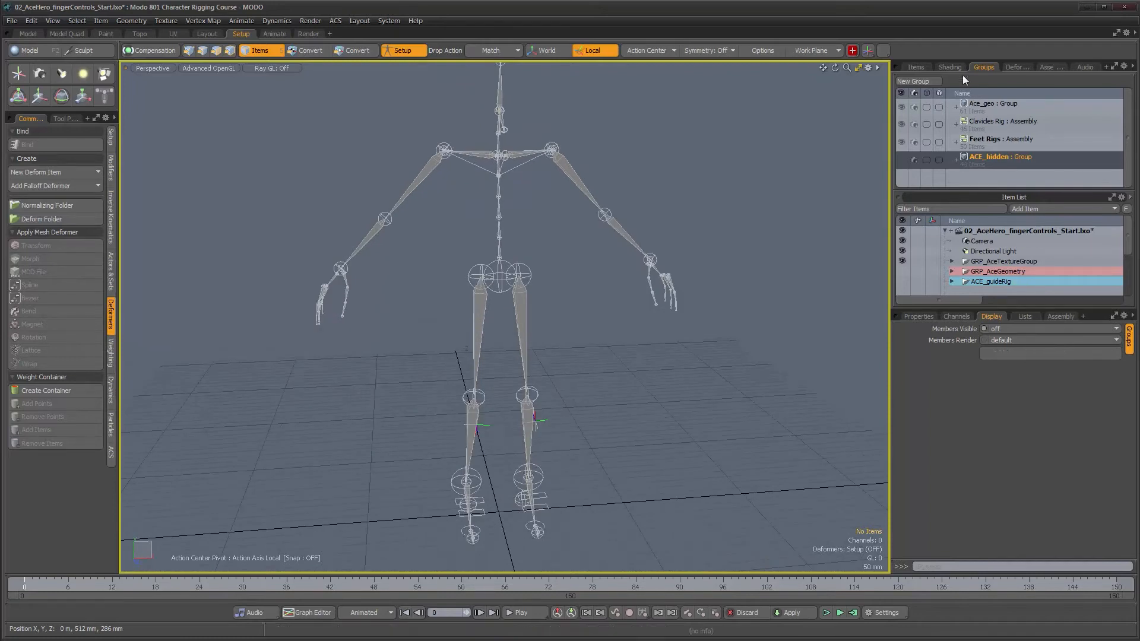
left_click(915, 67)
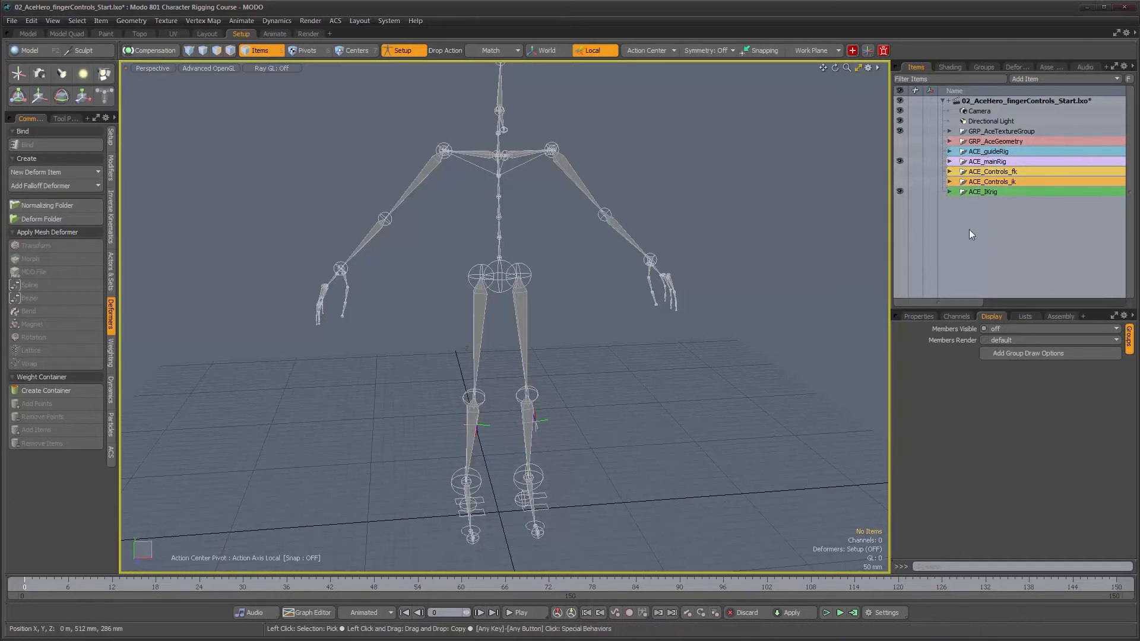
mouse_move(671, 300)
left_mouse_down("alt")
mouse_move(695, 298)
mouse_move(670, 294)
left_mouse_up("alt")
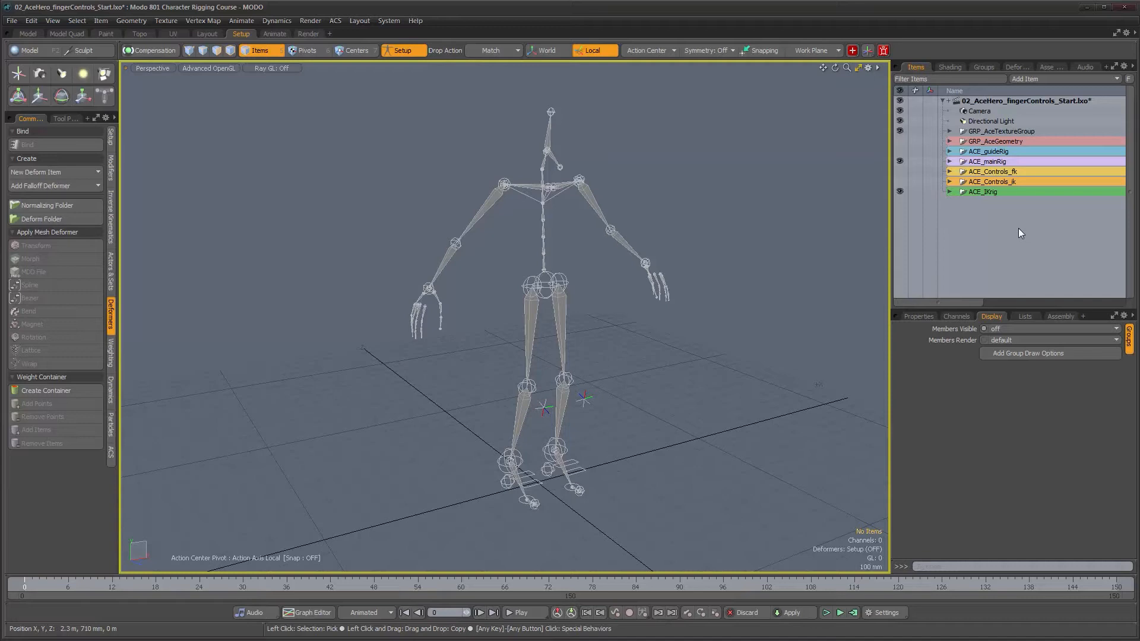
left_click_drag(570, 374, 597, 372, "alt")
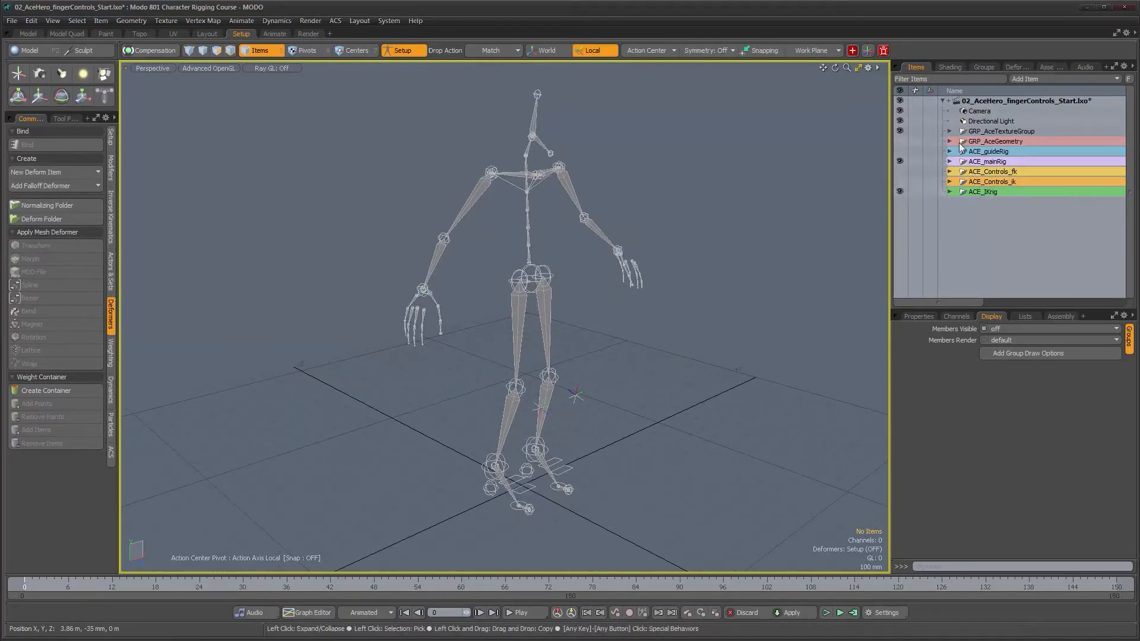
left_click_drag(588, 336, 512, 309, "alt")
left_click_drag(487, 318, 512, 331, "ctrl+alt")
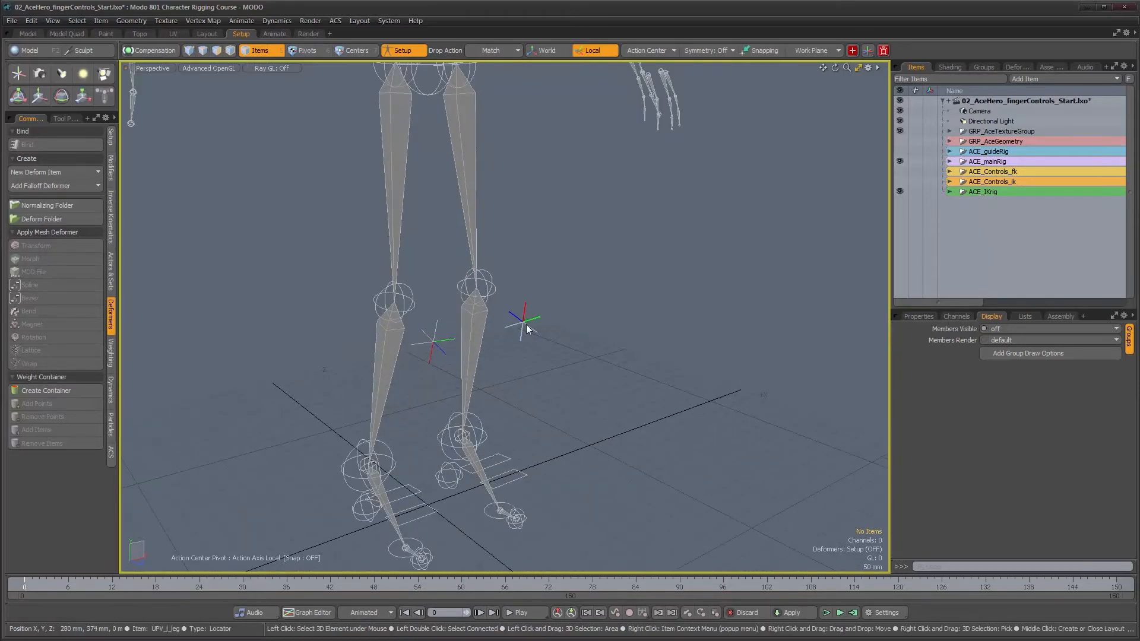
Select the right leg's up vector locator and inspect its place in the ACE_IKrig hierarchy and in front of the knee
left_click(526, 325)
left_click(433, 341, "shift")
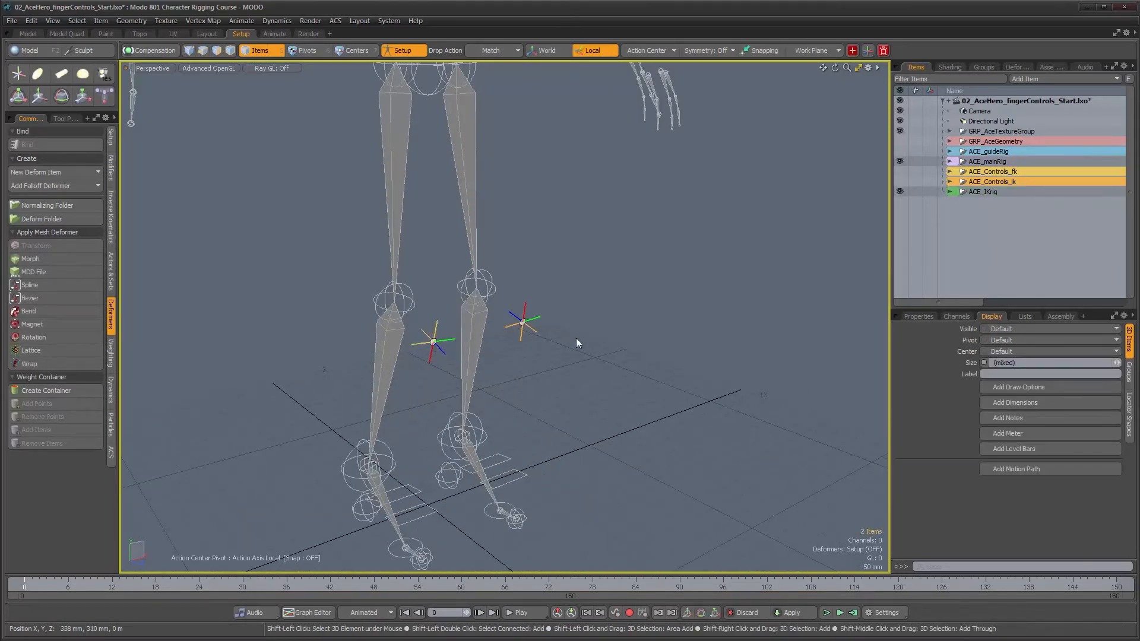
left_click_drag(576, 339, 590, 336, "alt")
left_click(497, 343)
left_click(439, 346)
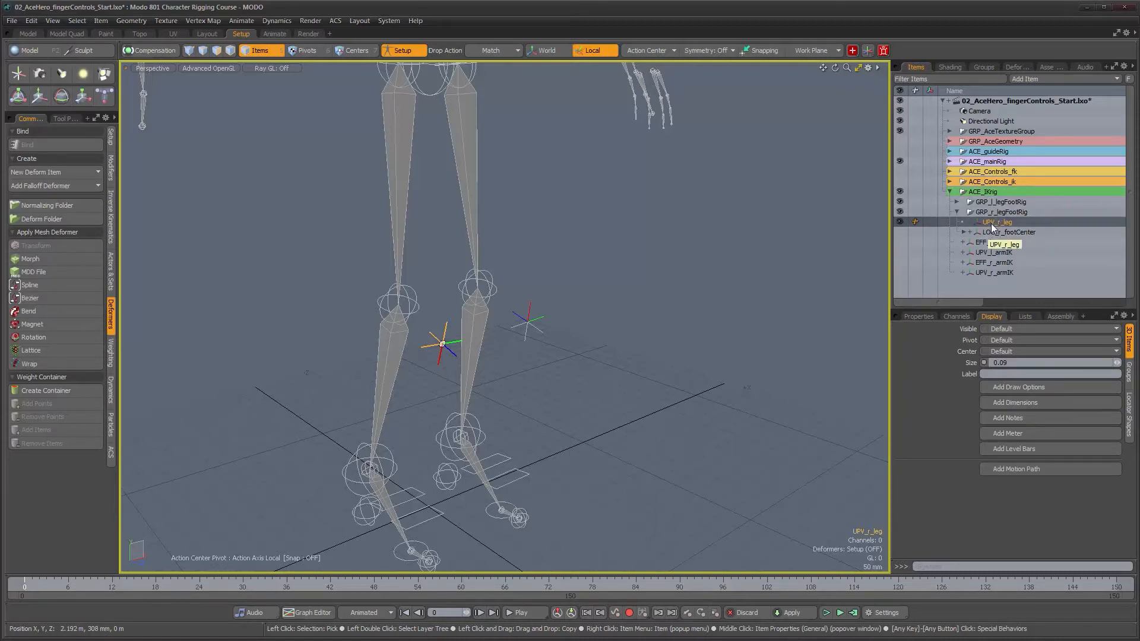
mouse_move(603, 250)
left_mouse_down("alt")
mouse_move(644, 248)
mouse_move(613, 251)
left_mouse_up("alt")
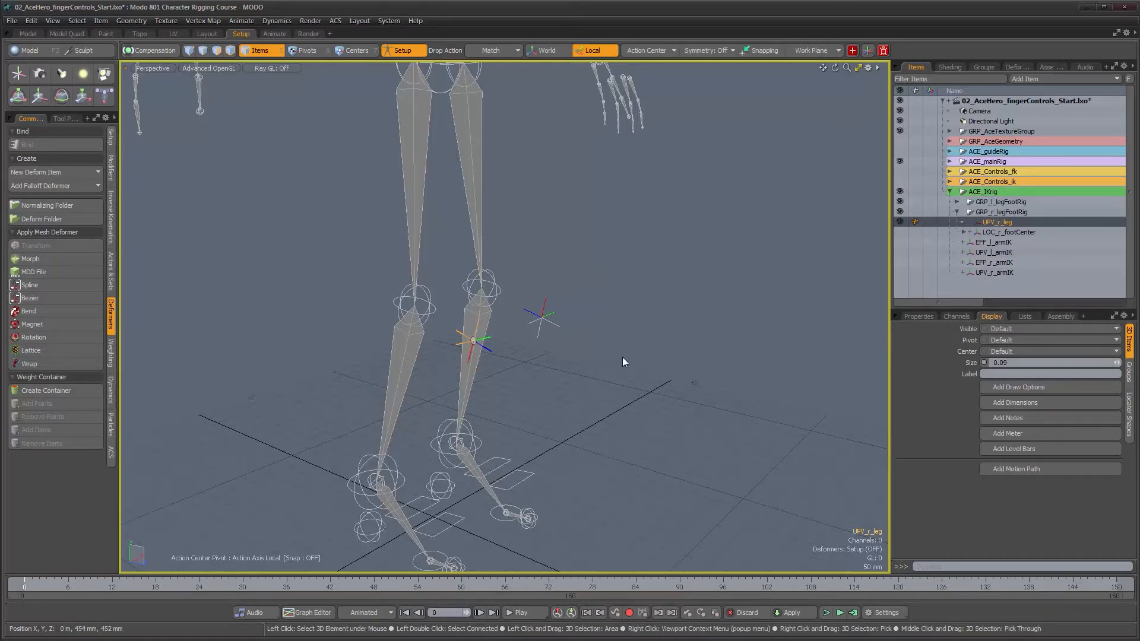
left_click_drag(616, 373, 621, 371, "alt")
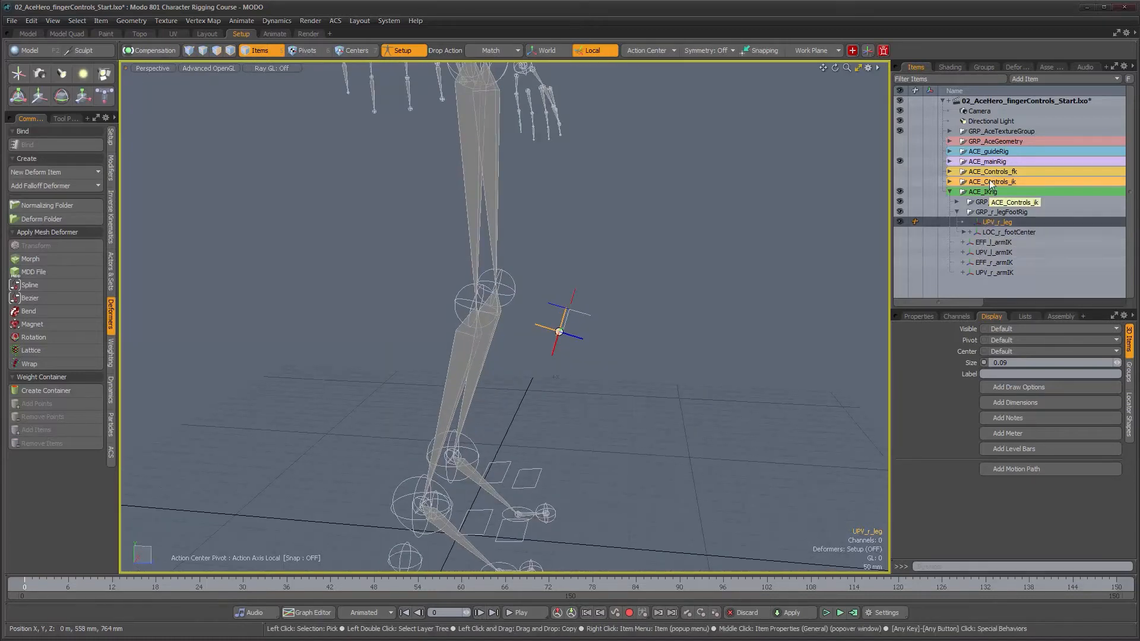
left_click_drag(624, 346, 509, 352, "alt")
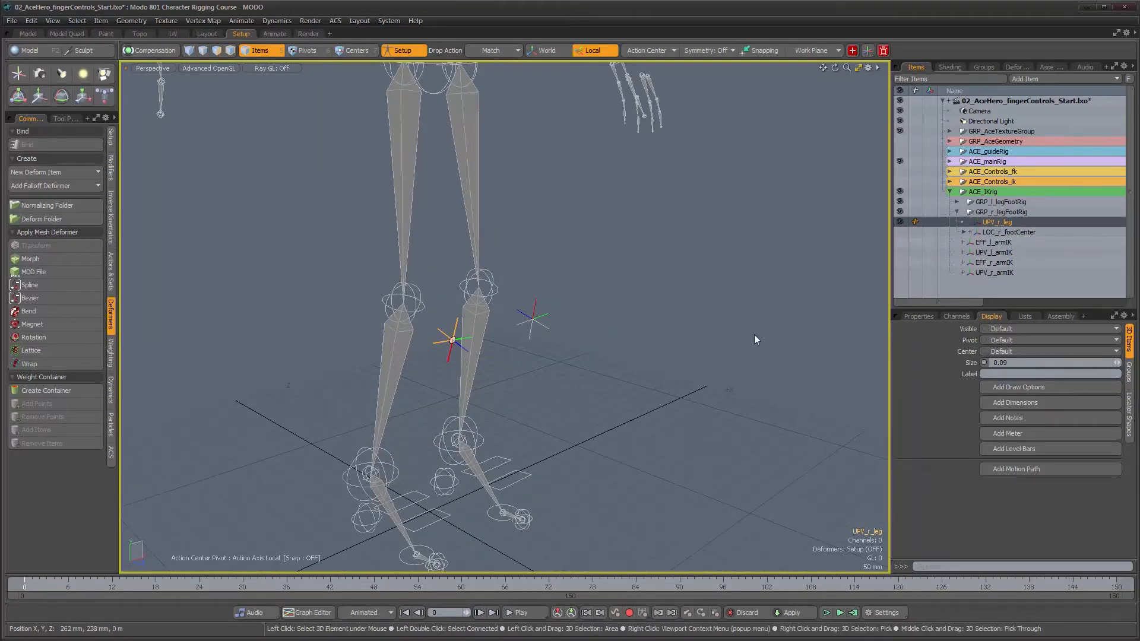
left_click_drag(600, 336, 490, 356, "alt")
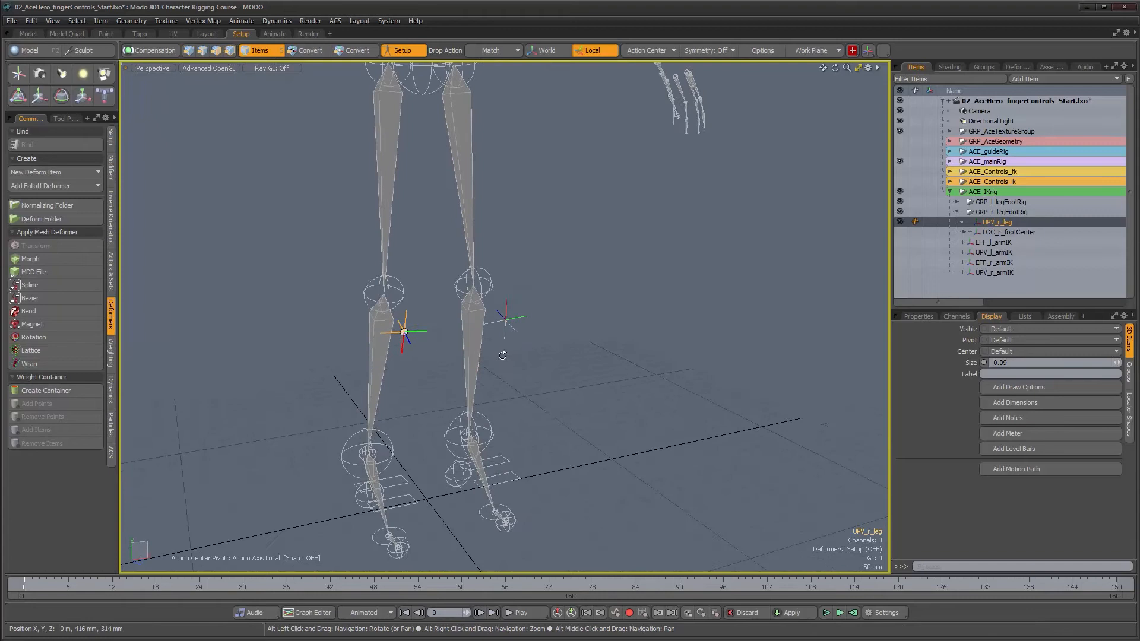
Create a locator named CTL_r_kneeUpVector and match its position and rotation to the right leg's up vector
scroll(487, 356, "down", 3)
middle_click_drag(487, 356, 502, 394, "alt")
scroll(583, 420, "up", 2)
left_click_drag(585, 421, 515, 409, "alt")
right_click_drag(508, 407, 531, 428, "alt")
middle_click_drag(531, 429, 511, 358, "alt")
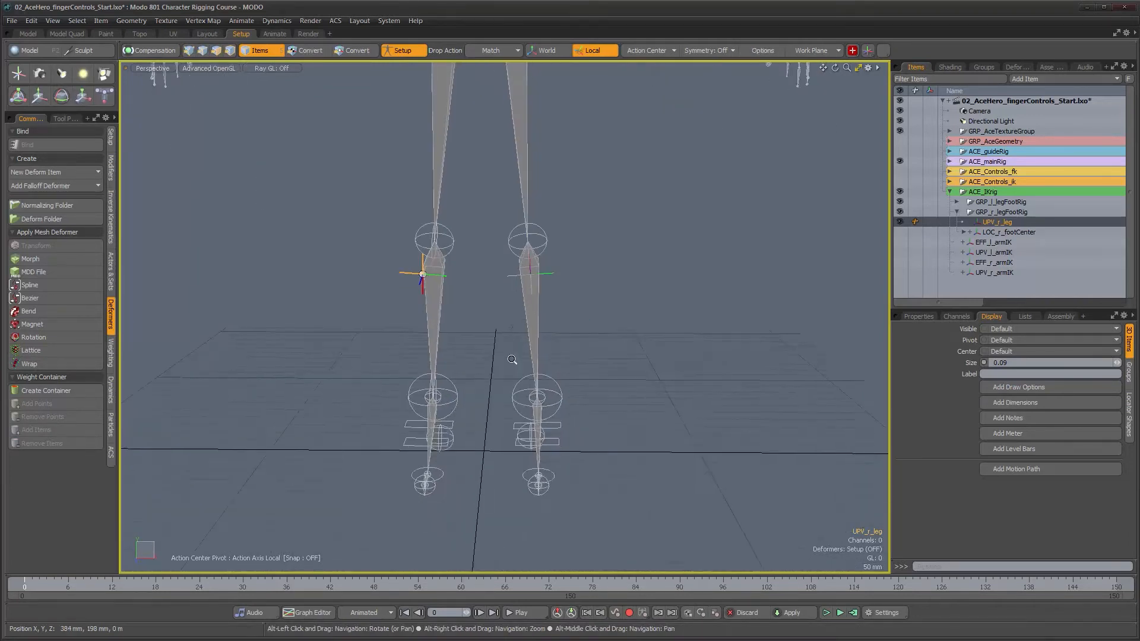
right_click_drag(511, 358, 523, 360, "alt")
key("ctrl+l")
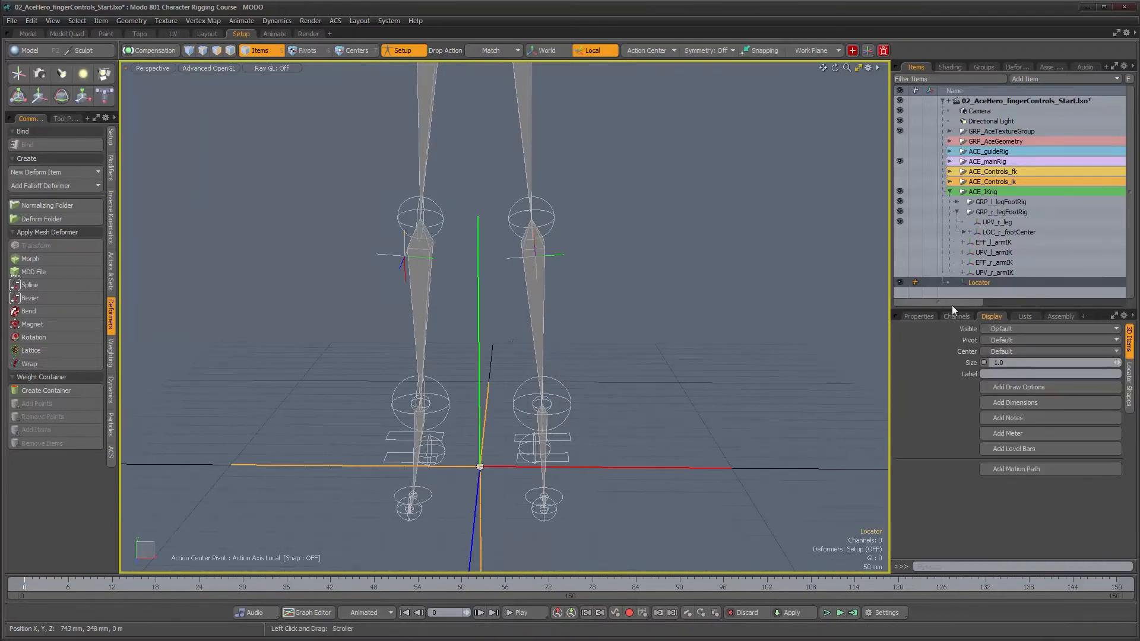
left_click_drag(391, 278, 401, 266)
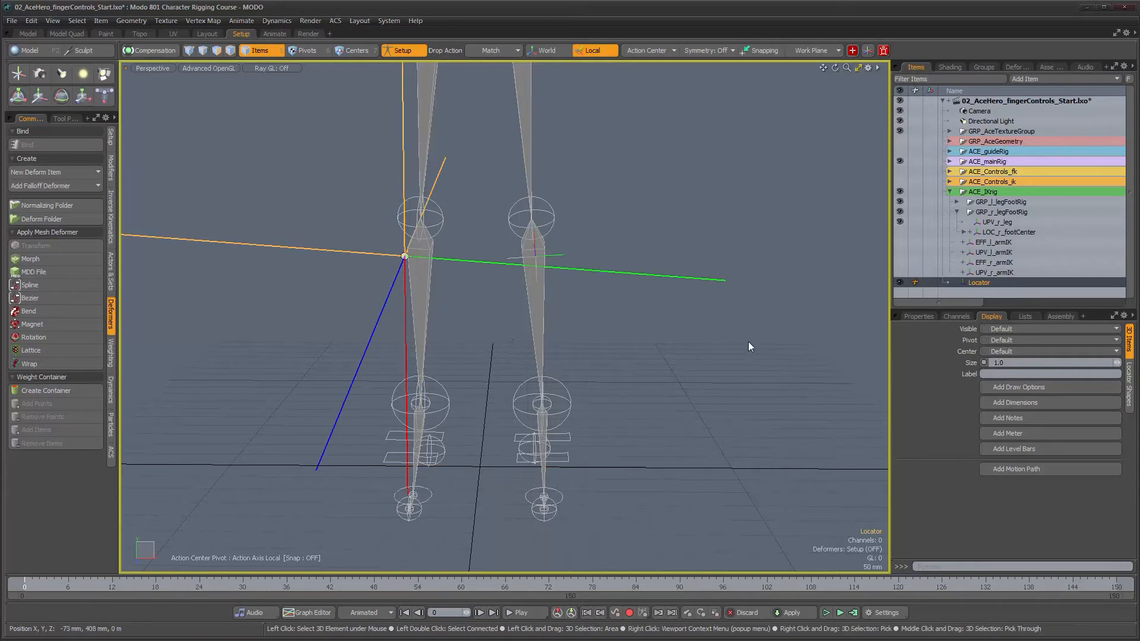
left_click(918, 316)
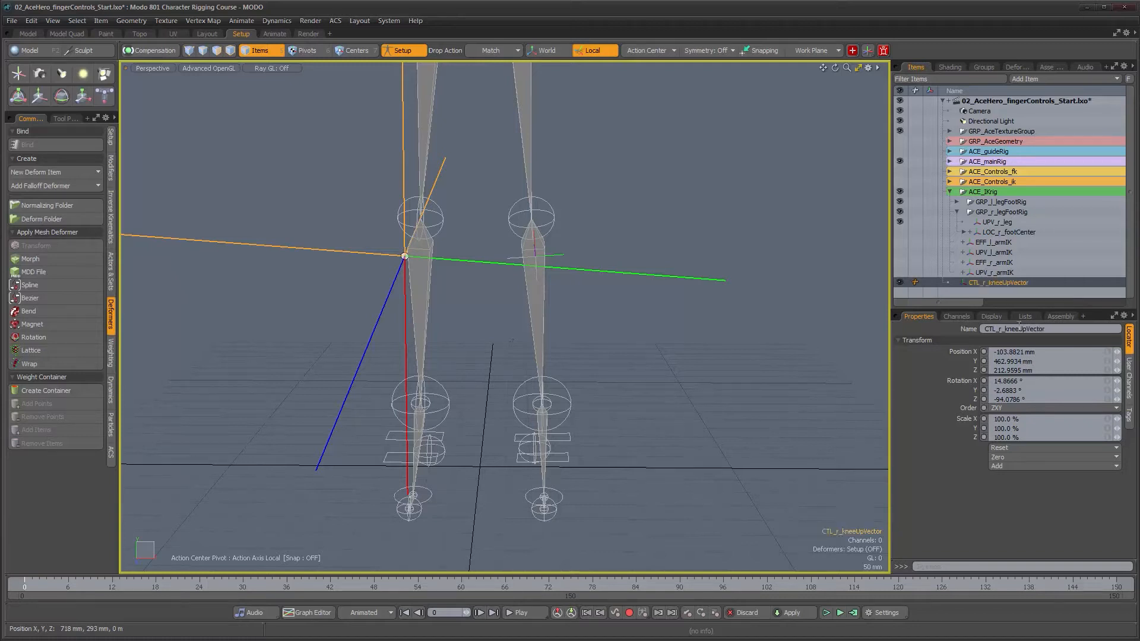
Duplicate the right knee control as CTL_l_kneeUpVector and match its position and rotation to the left leg's up vector
left_click_drag(653, 326, 678, 329, "alt")
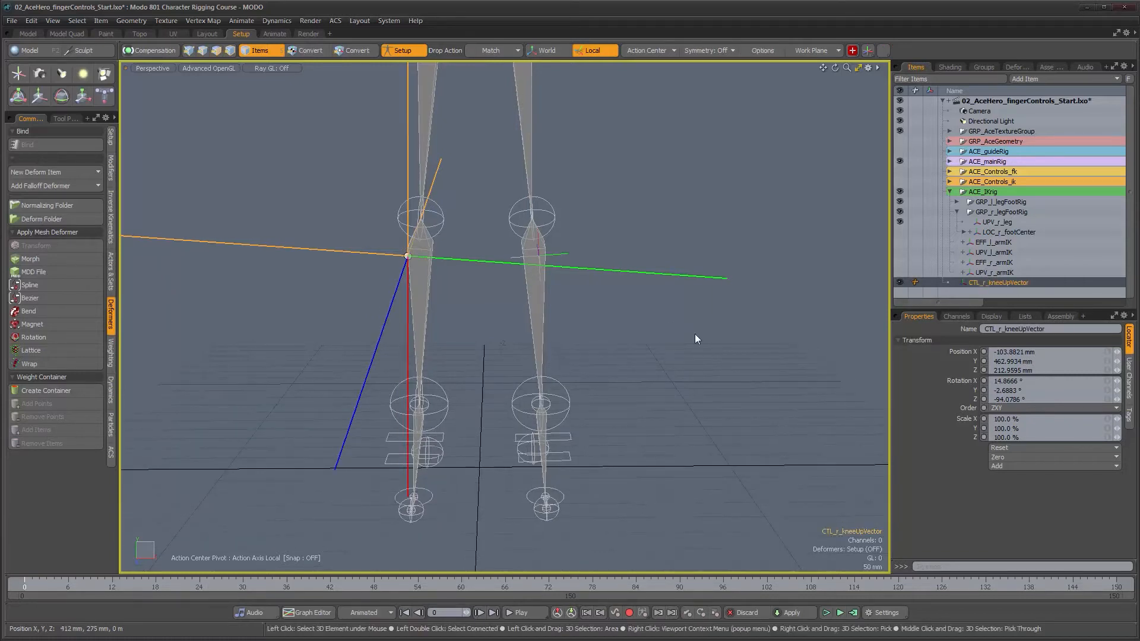
key("ctrl+d")
double_click(989, 292)
left_click(976, 293)
key("BackSpace")
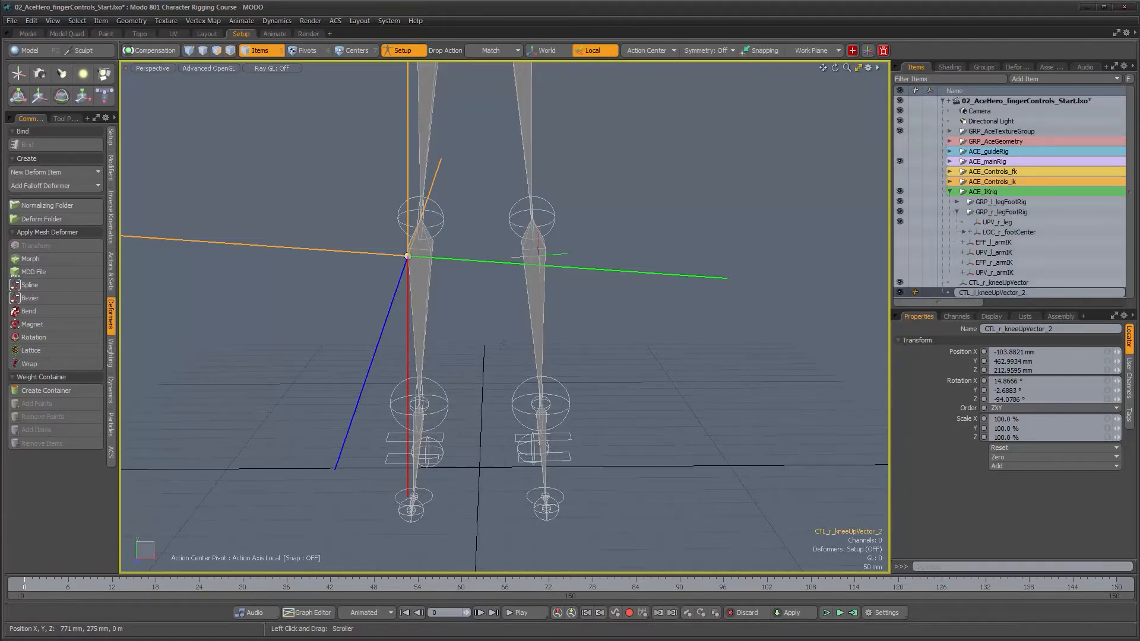
key("BackSpace")
key("Return")
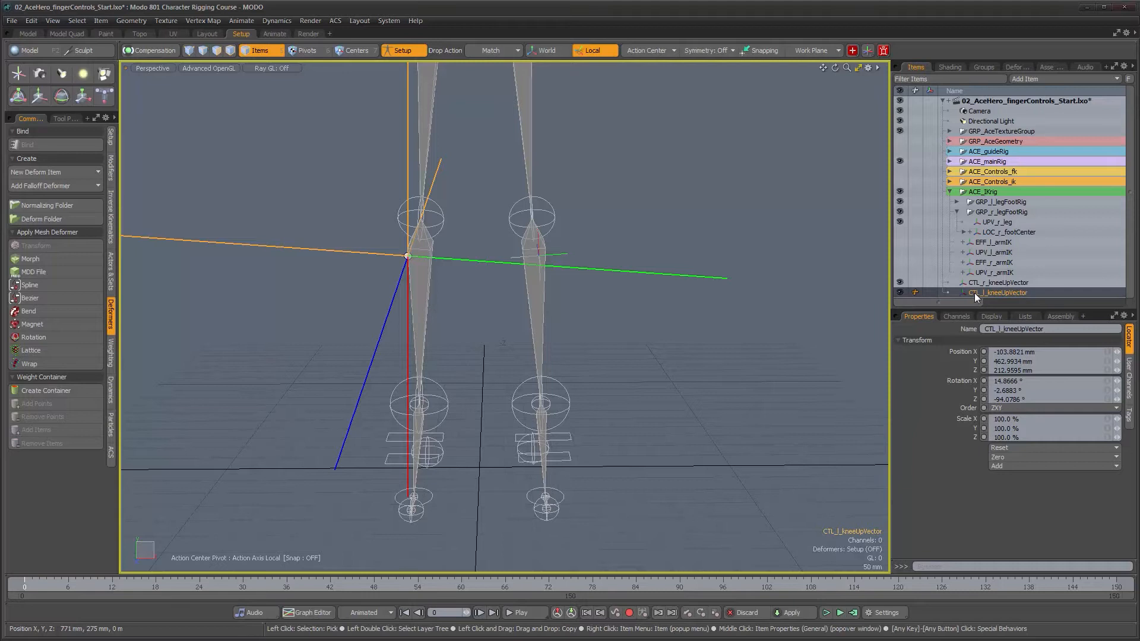
left_click_drag(553, 244, 558, 253)
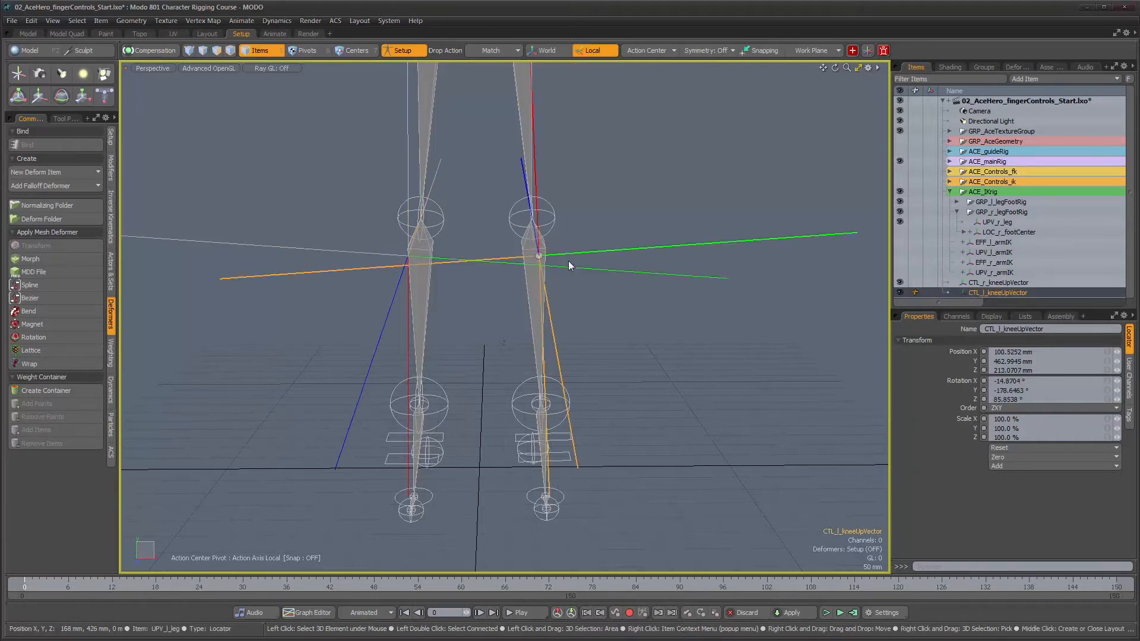
Give both knee up vector controls a custom, non-solid box shape in Replace style, with all sides sized 68.7 mm
left_click(658, 276, "shift")
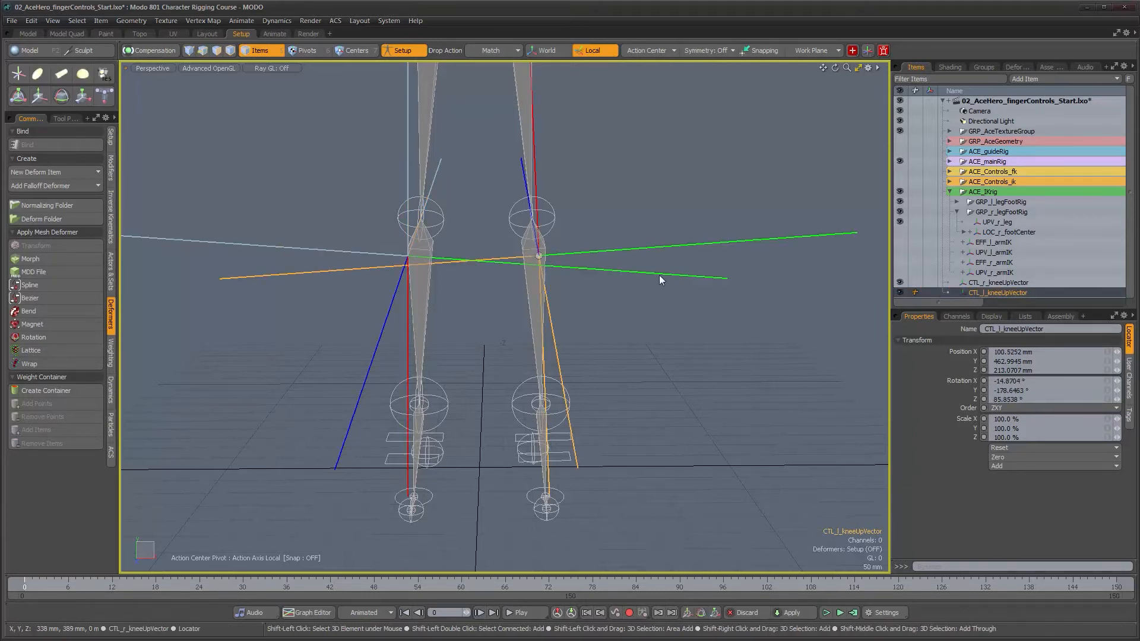
left_click(997, 316)
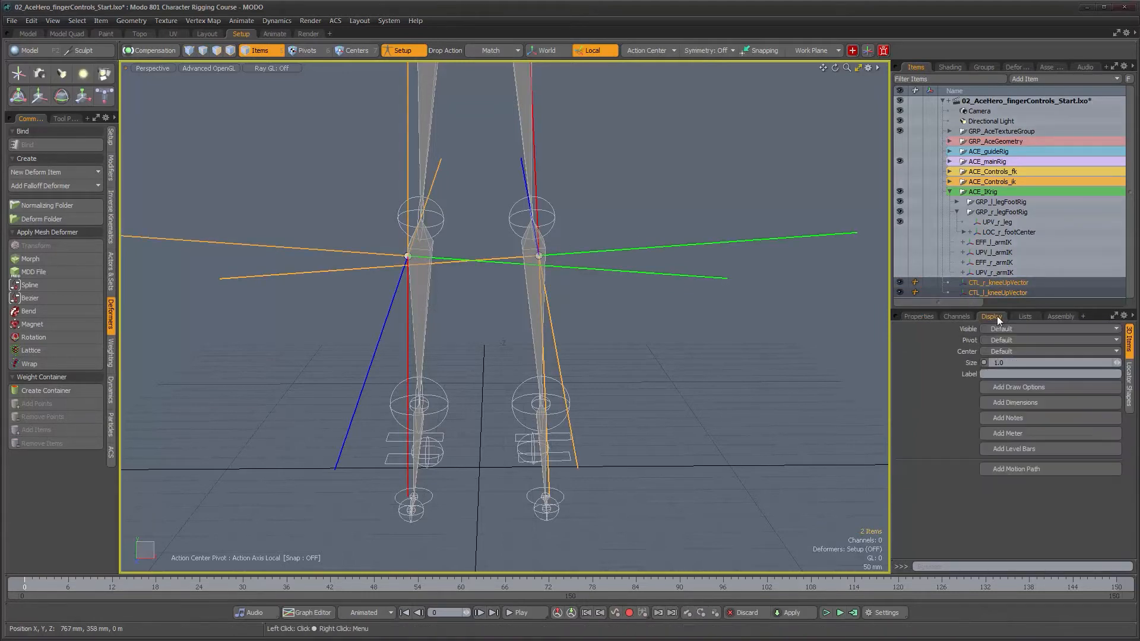
left_click(1131, 381)
left_click(1050, 341)
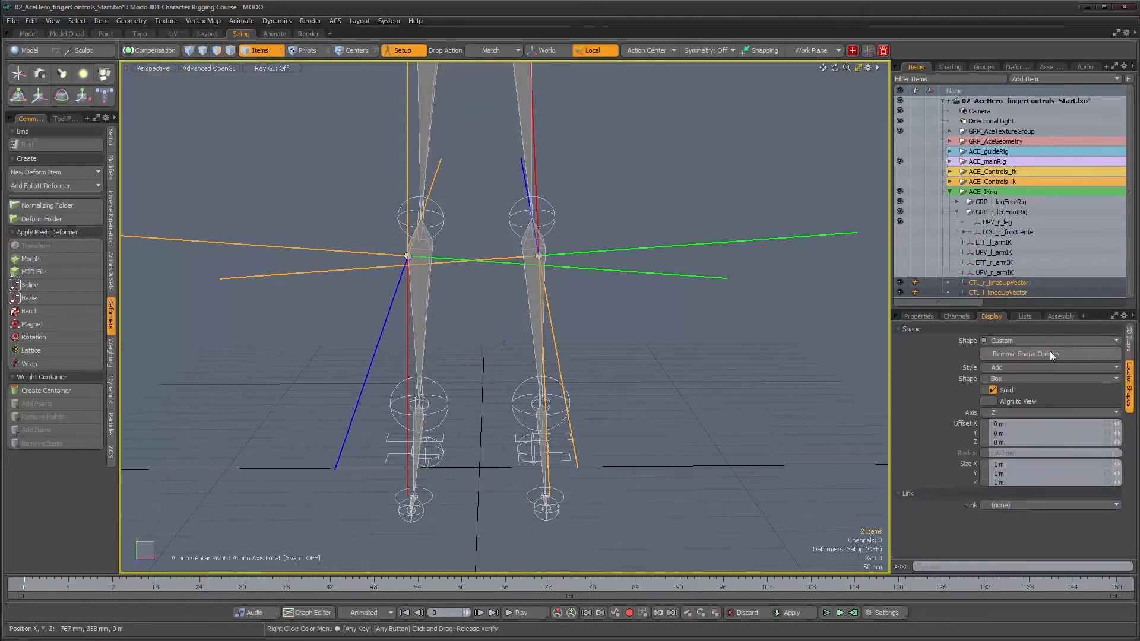
left_click(1050, 351)
left_click(994, 390)
left_click(1021, 369)
left_click(1023, 378)
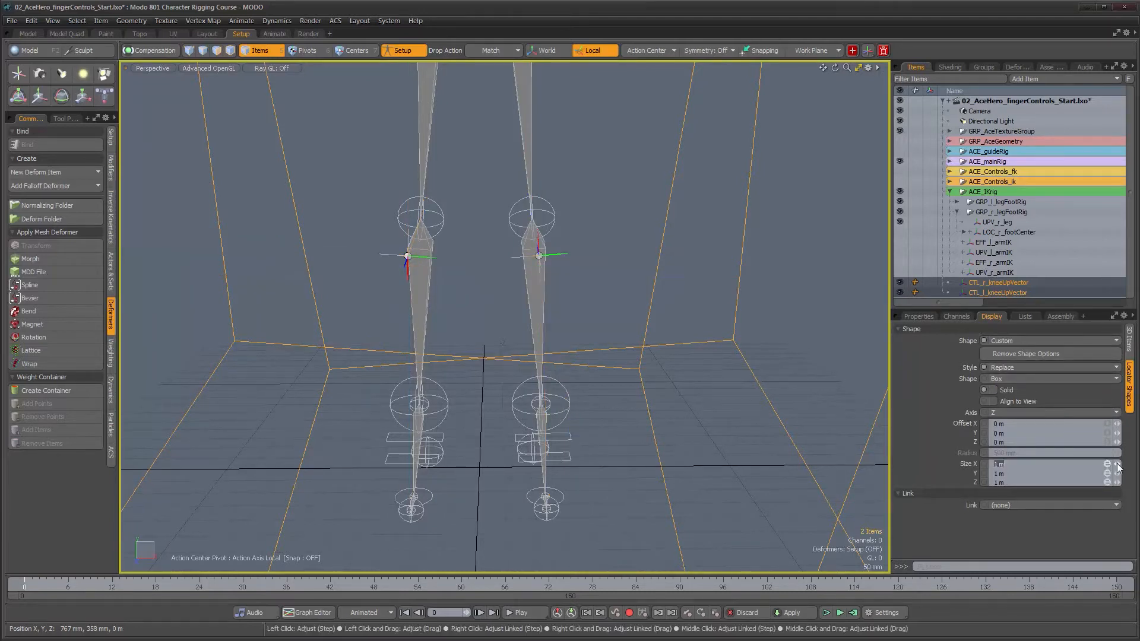
right_click_drag(1117, 464, 1082, 464)
left_click_drag(561, 339, 686, 352, "alt")
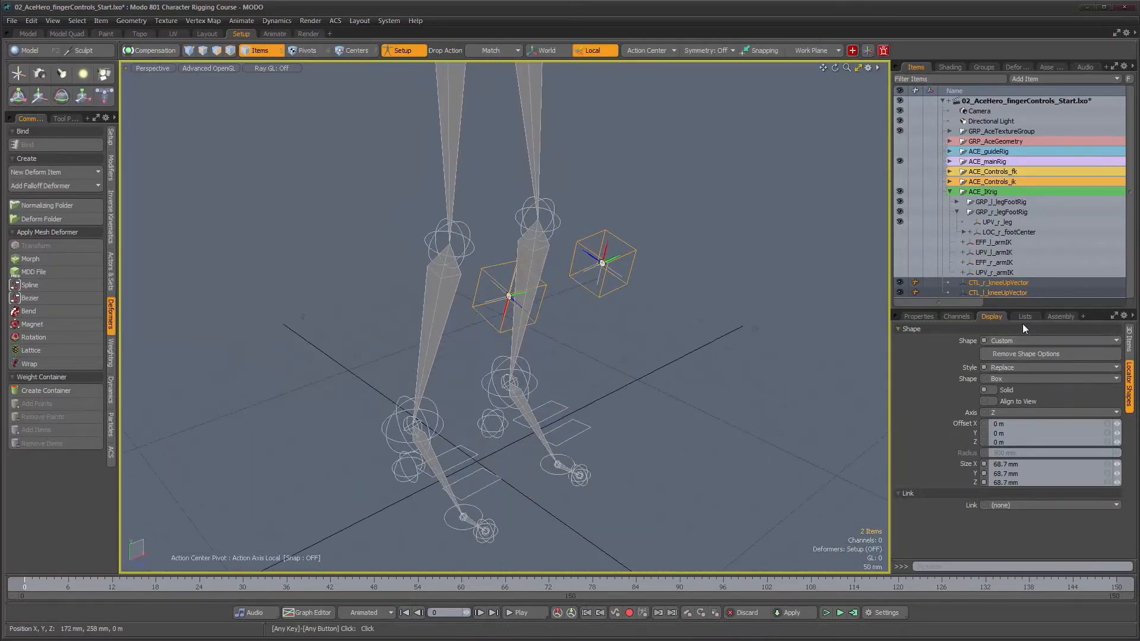
Add draw options to both knee controls and set a User wireframe colour of 0.5, 0, 0
left_click(1129, 340)
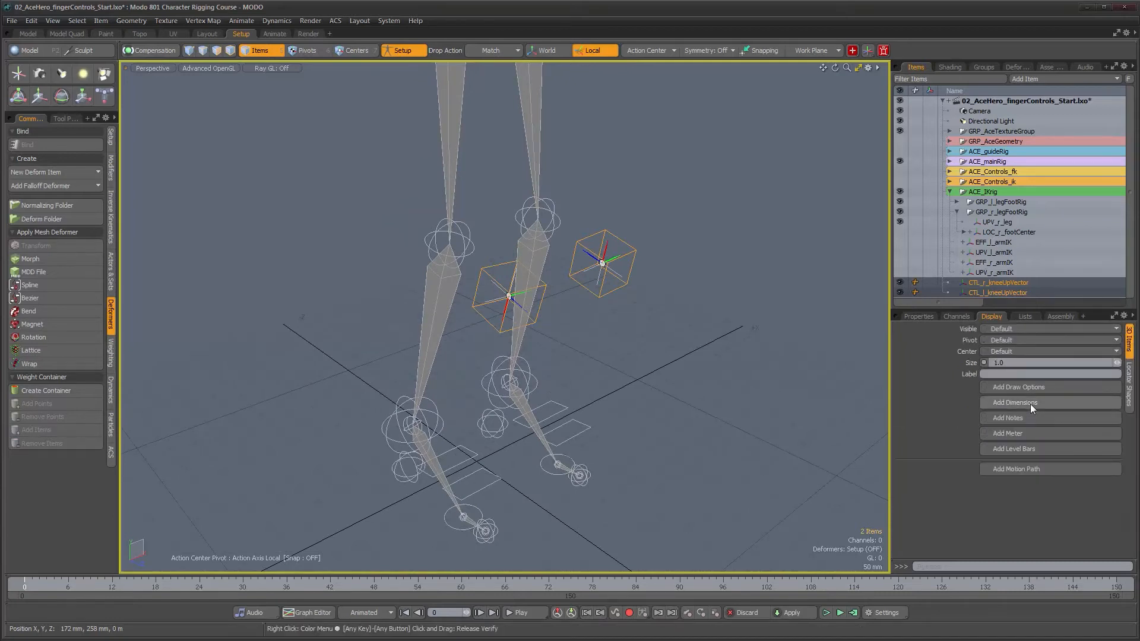
left_click(1028, 387)
left_click(993, 473)
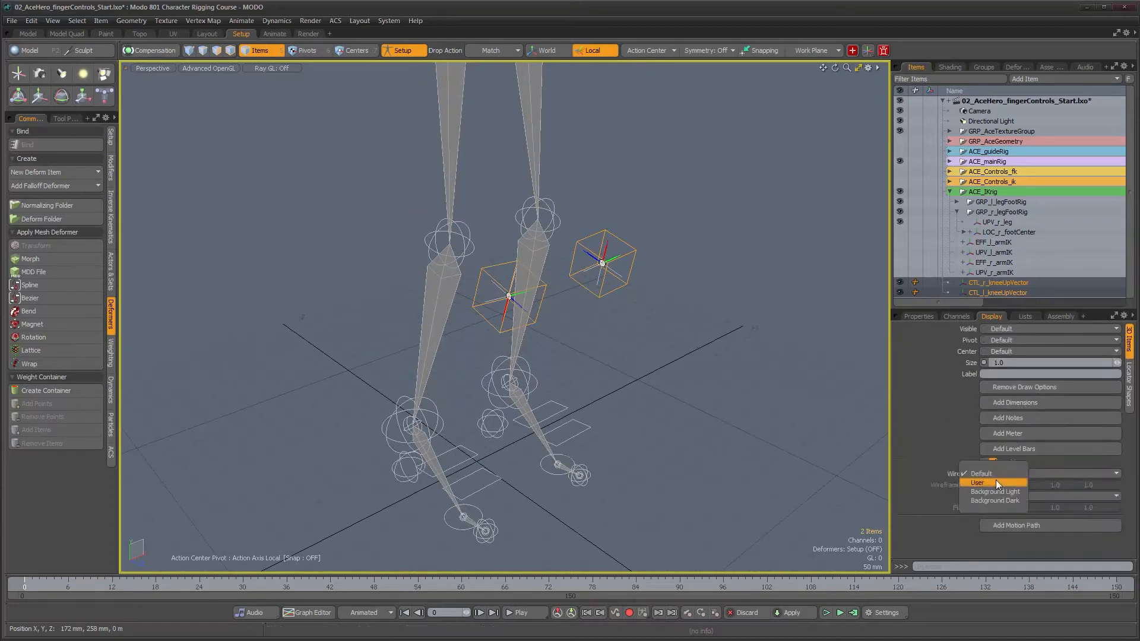
left_click(996, 479)
left_click(1003, 486)
left_click(917, 425)
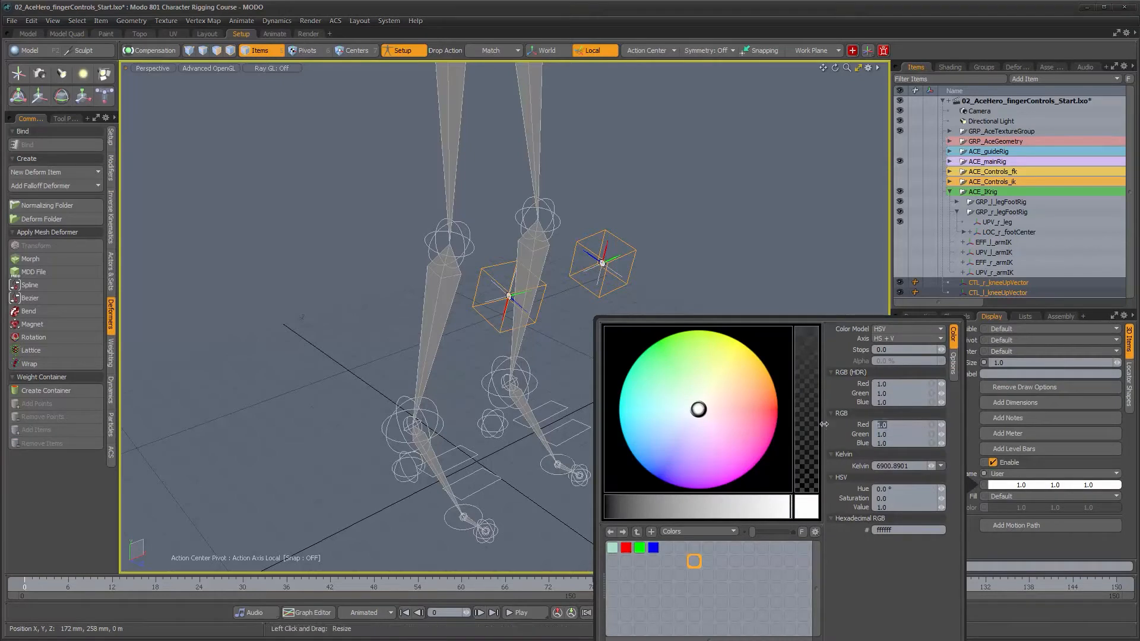
type("0.5")
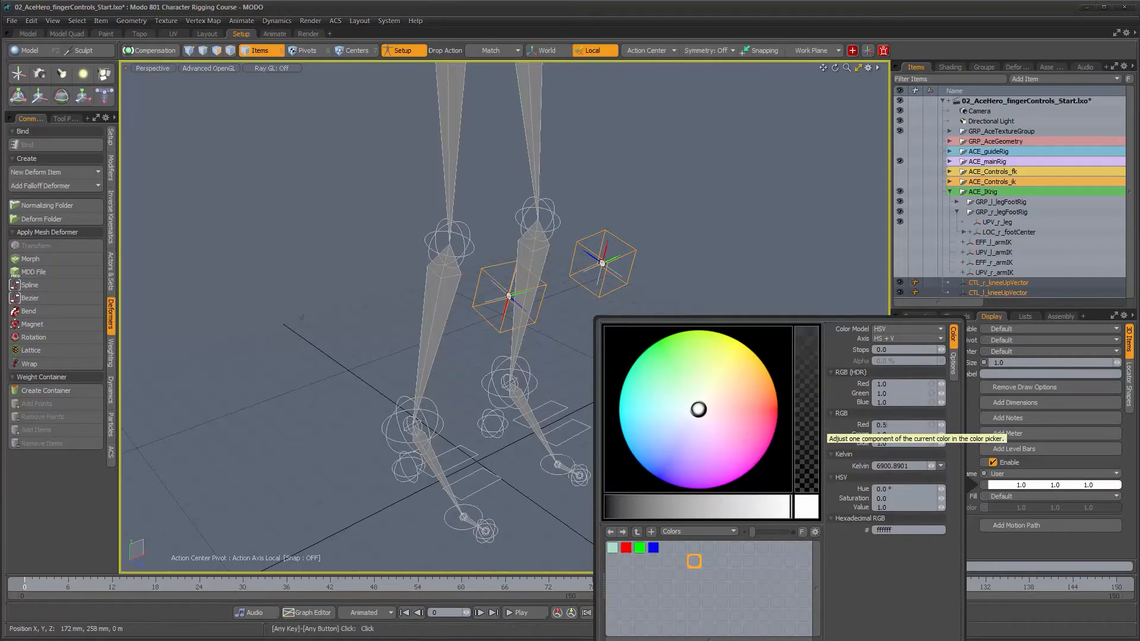
key("Return")
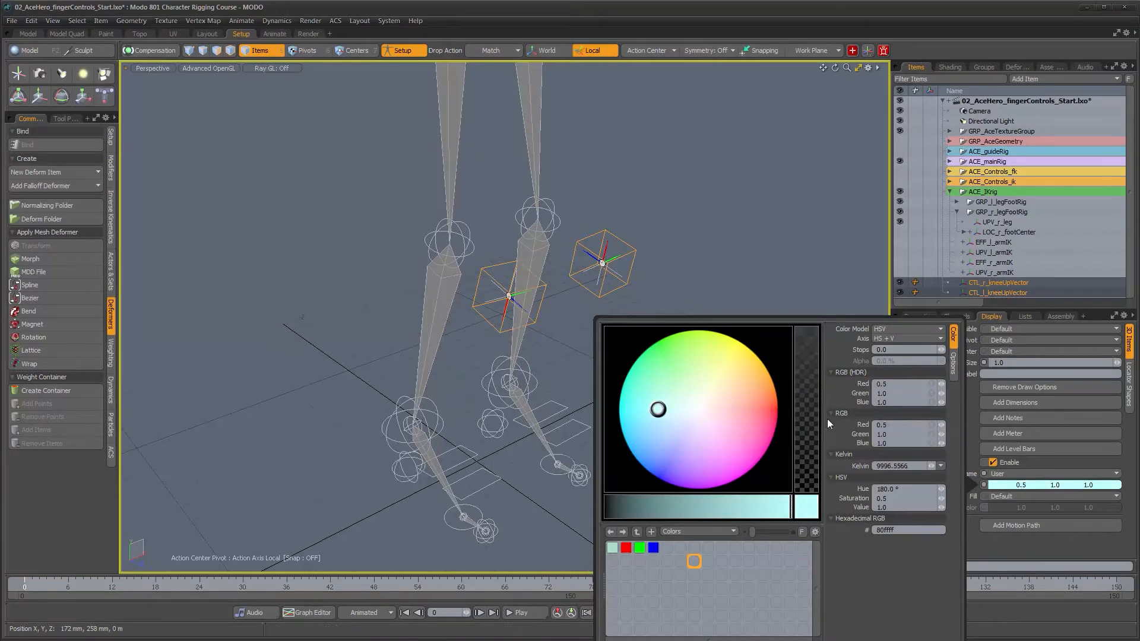
type("0")
key("Tab")
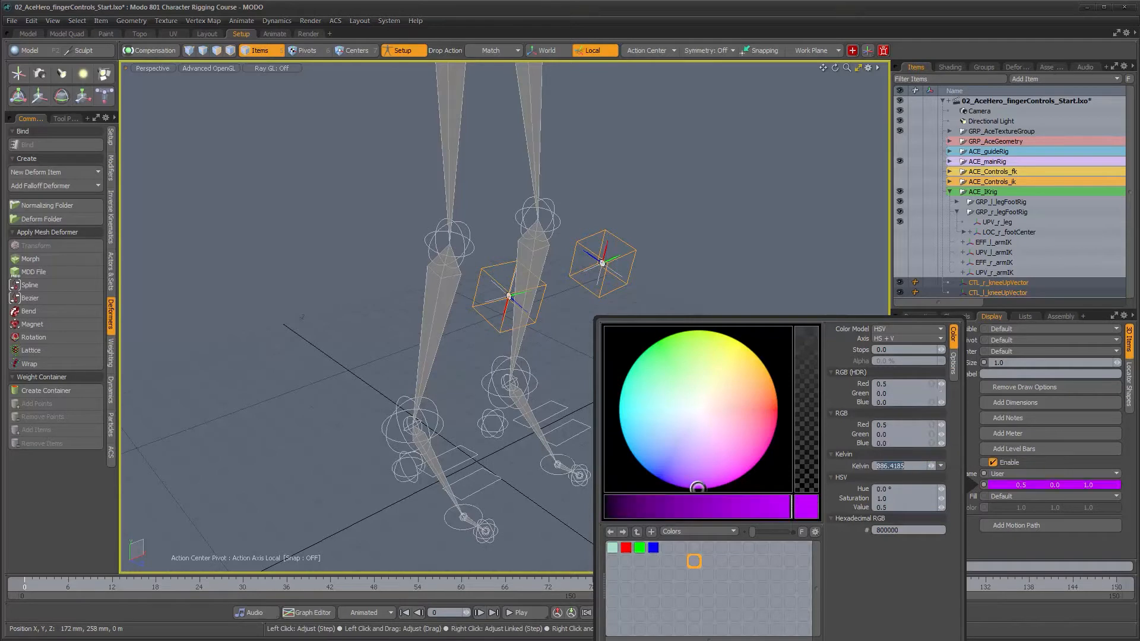
type("0")
key("Return")
left_click(763, 236)
left_click_drag(733, 358, 643, 317, "alt")
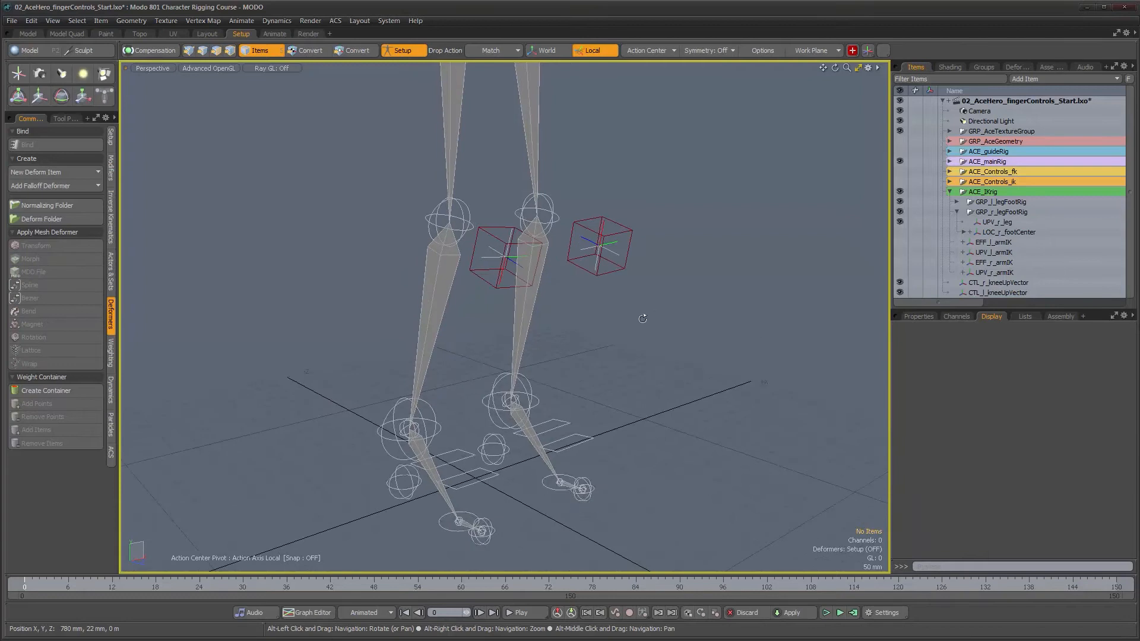
Select the left and right knee up vector controls together
left_click(601, 273)
left_click_drag(601, 273, 604, 308, "alt")
left_click(575, 283, "shift")
left_click_drag(701, 298, 814, 323, "alt")
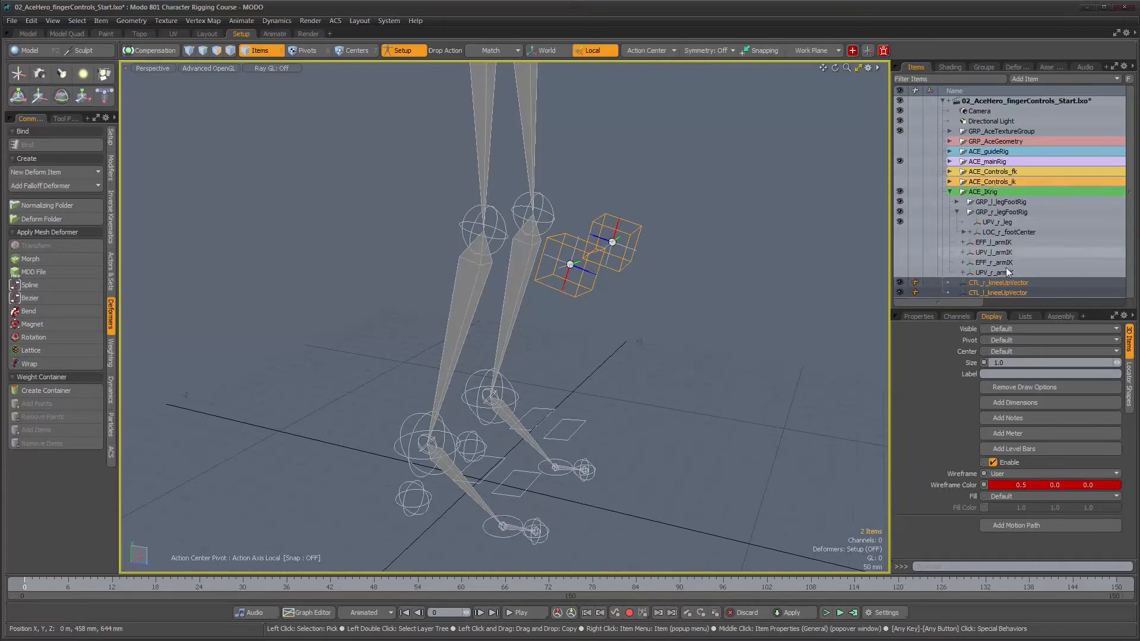
Try to parent both knee controls under ACE_Controls_ik without compensation, and undo it
left_click_drag(1007, 282, 988, 185)
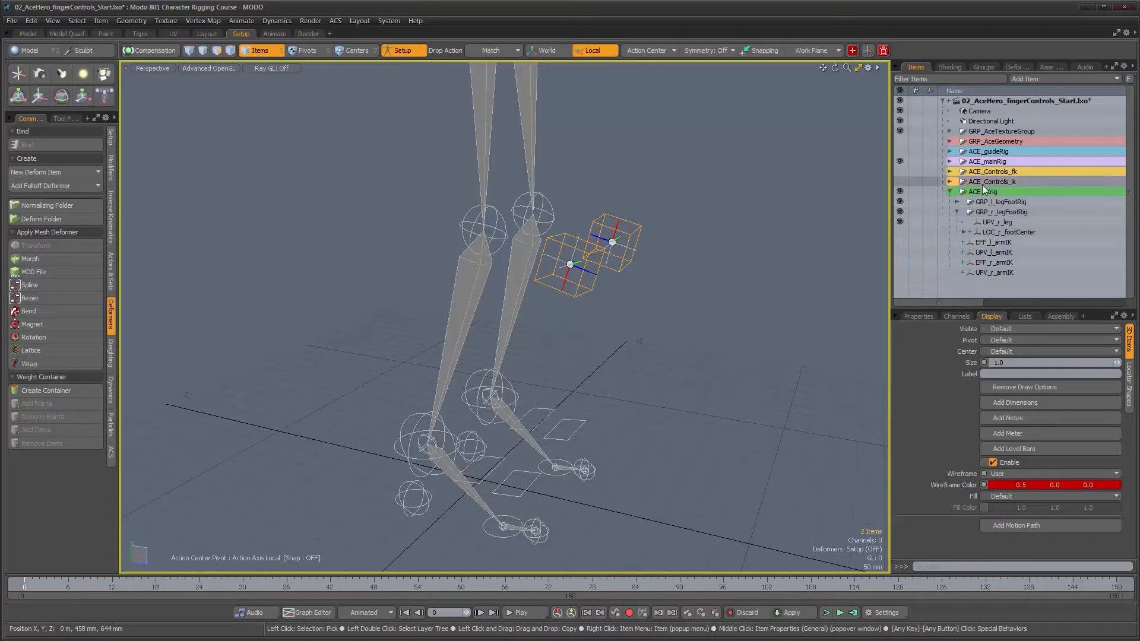
right_click_drag(596, 300, 516, 291, "alt")
left_click_drag(564, 351, 497, 377, "alt")
key("ctrl+z")
Turn on Compensation and parent both knee up vector controls under ACE_Controls_ik
right_click_drag(558, 375, 580, 356, "alt")
left_click(155, 51)
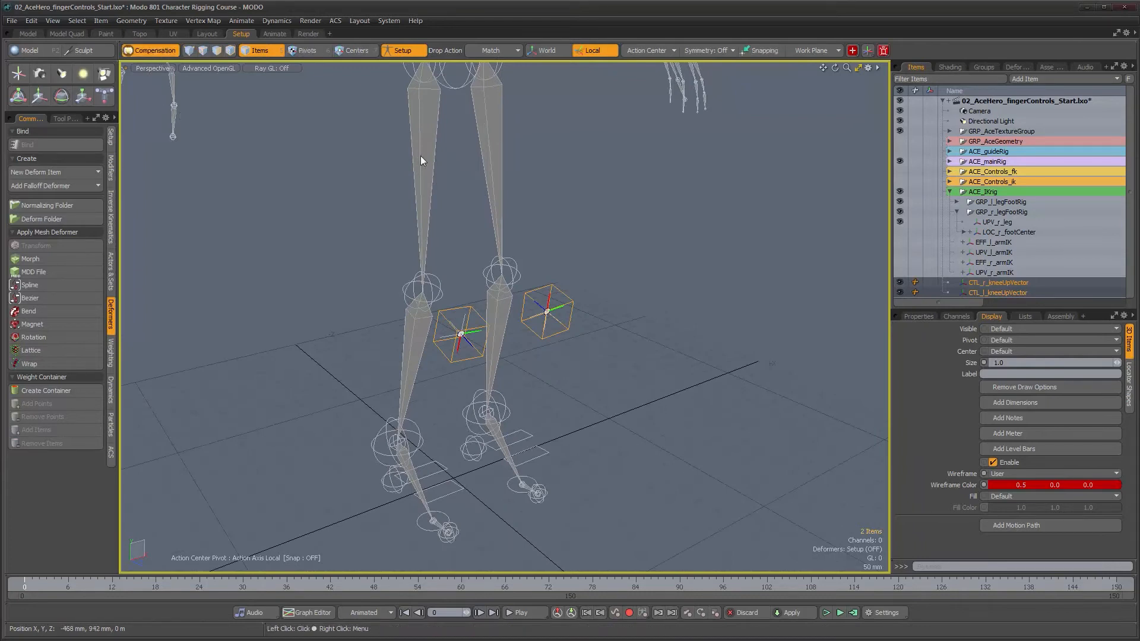
left_click_drag(1003, 283, 1003, 181)
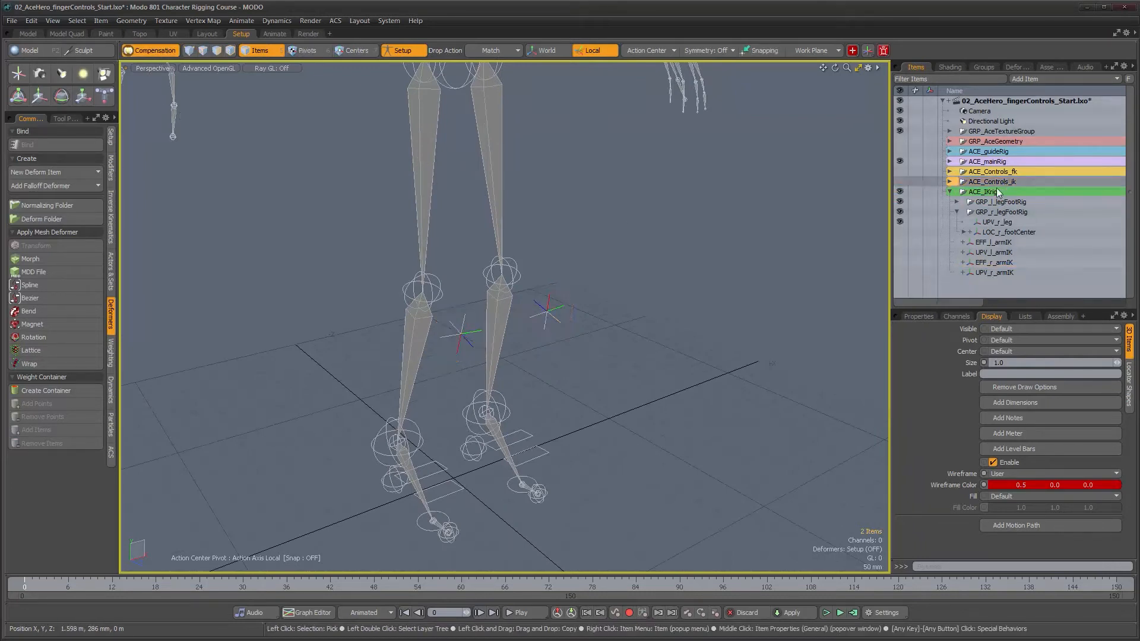
left_click(926, 316)
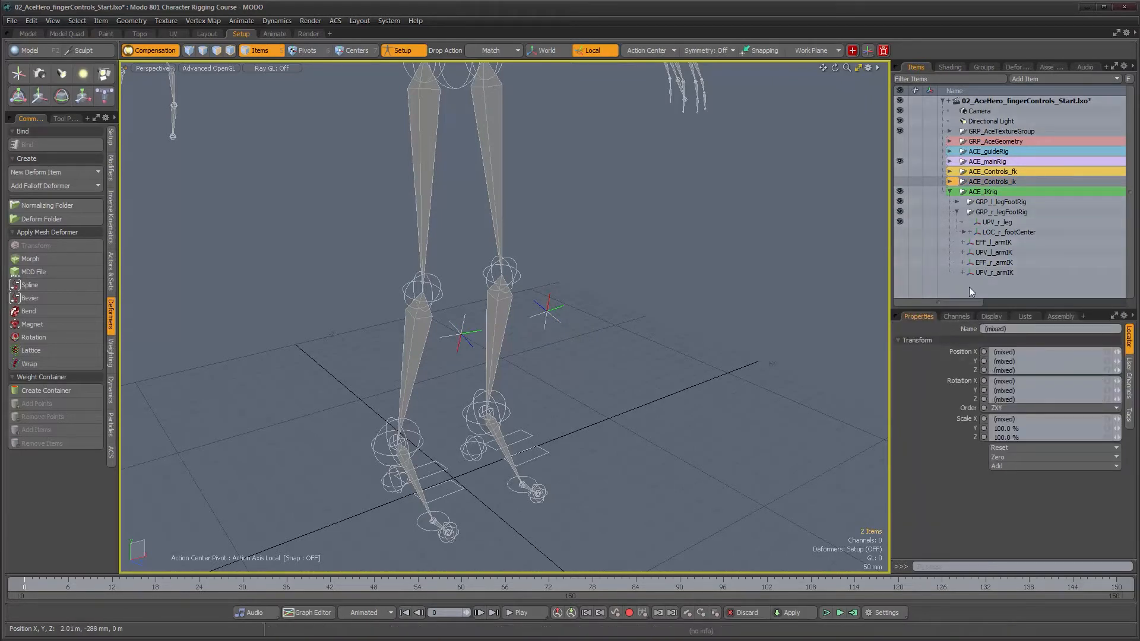
left_click(696, 267)
Expand the ACE_Controls_ik group and collapse ACE_IKrig in the item list
left_click(950, 182)
scroll(950, 236, "down", 3)
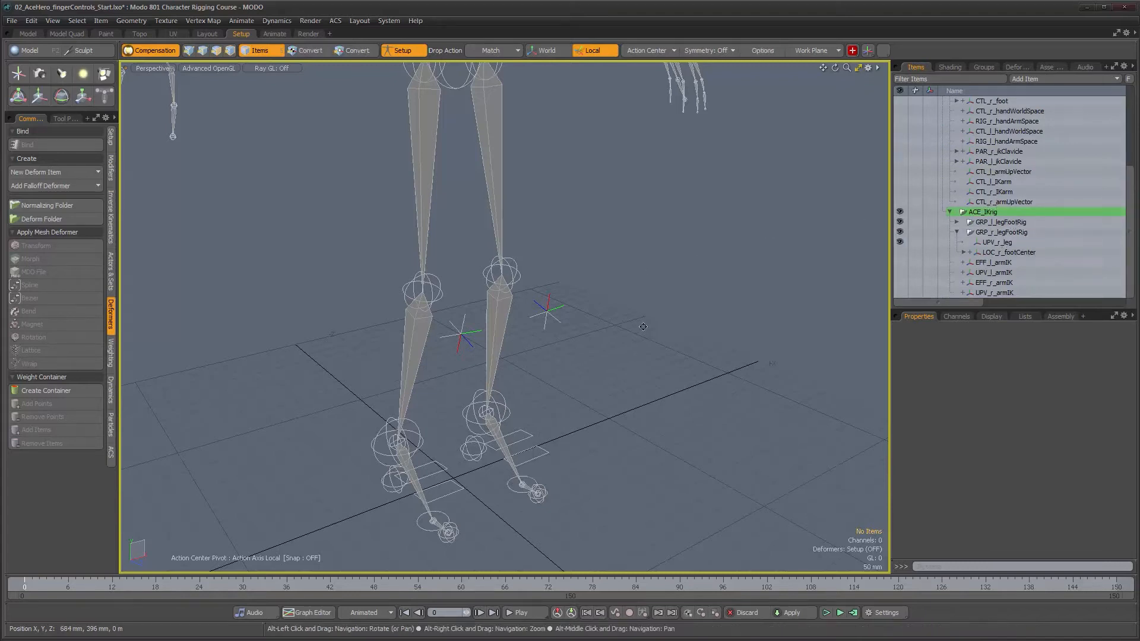
middle_click_drag(648, 262, 643, 343, "alt")
scroll(644, 343, "down", 8)
scroll(643, 343, "up", 7)
scroll(1075, 197, "up", 3)
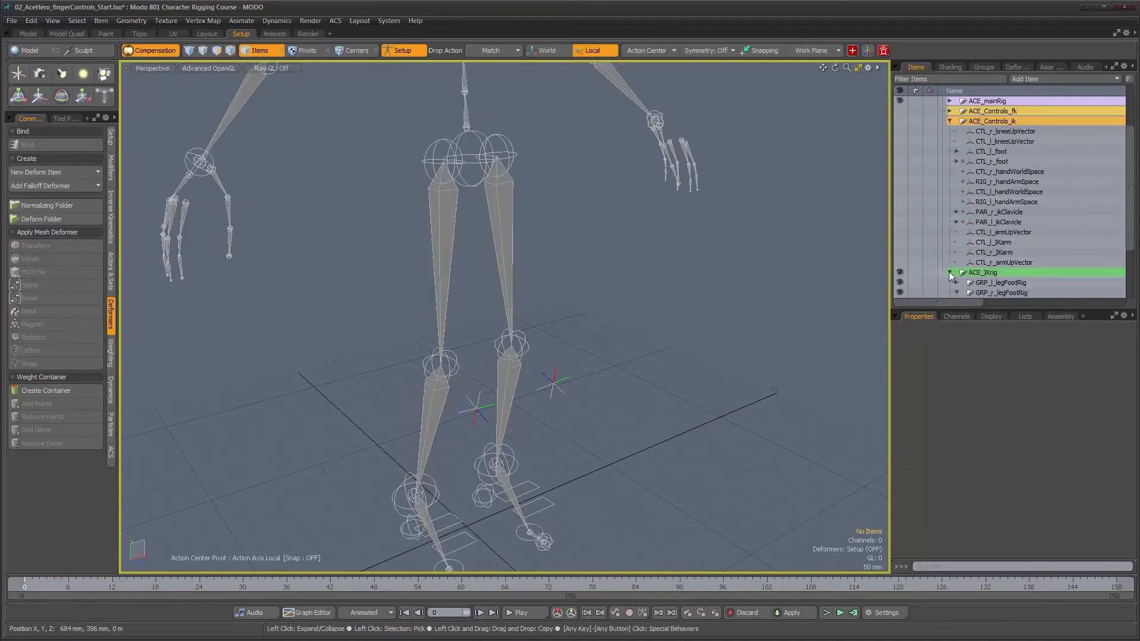
left_click(951, 273)
Zero the position of CTL_r_kneeUpVector and of CTL_l_kneeUpVector
left_click(1022, 153)
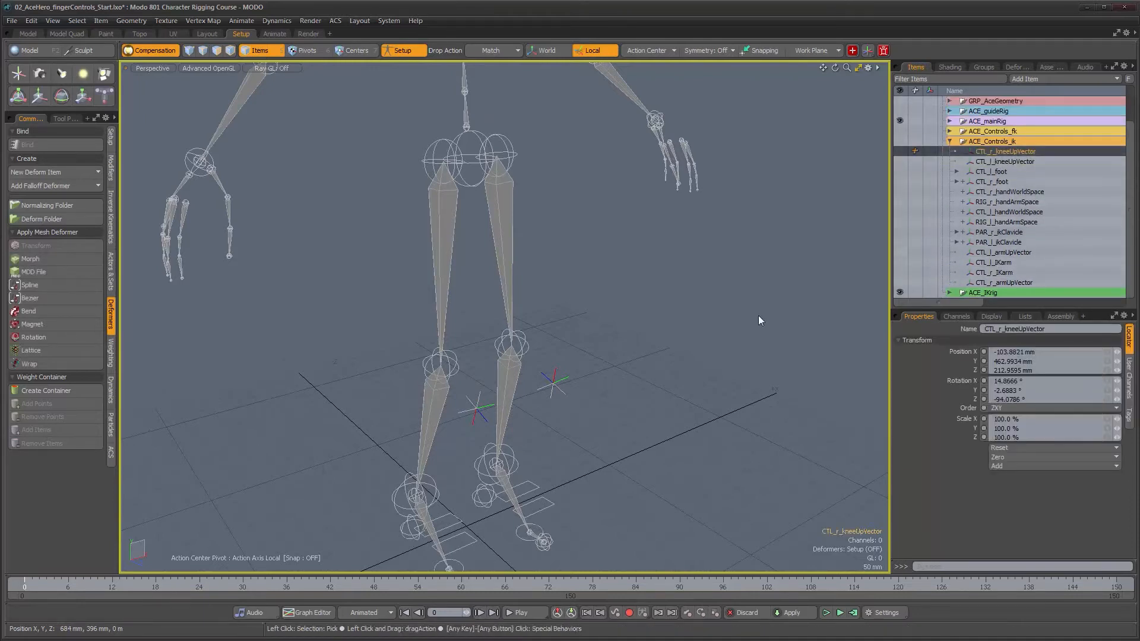
left_click_drag(758, 316, 855, 238, "alt")
middle_click_drag(879, 199, 901, 188, "alt")
left_click_drag(901, 188, 823, 172, "alt")
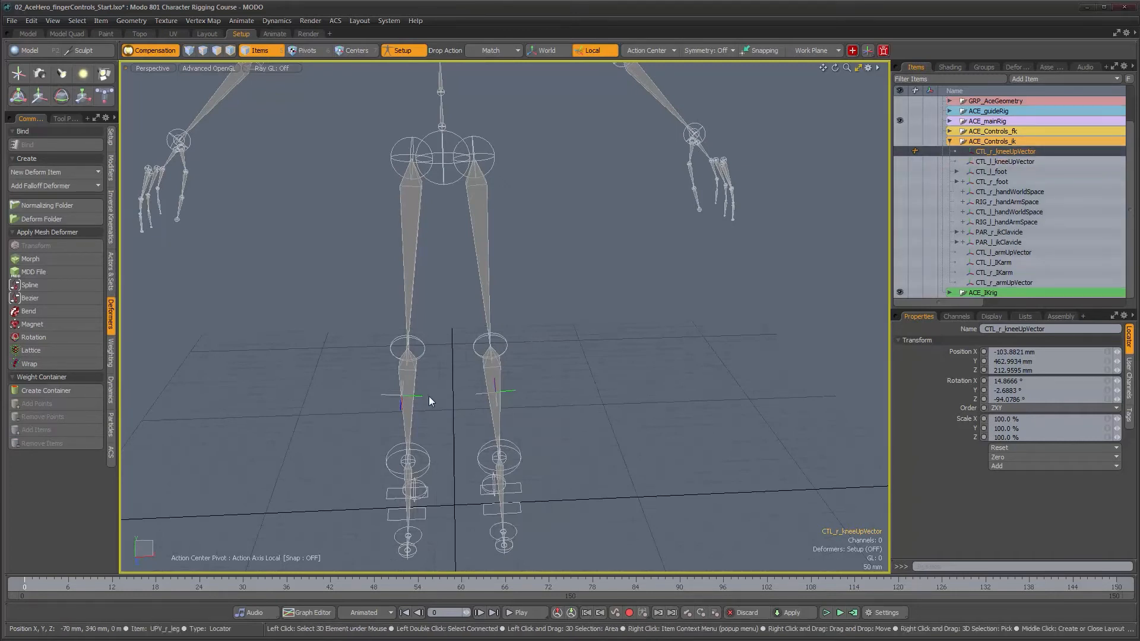
left_click_drag(510, 433, 580, 421, "alt")
scroll(580, 421, "down", 5)
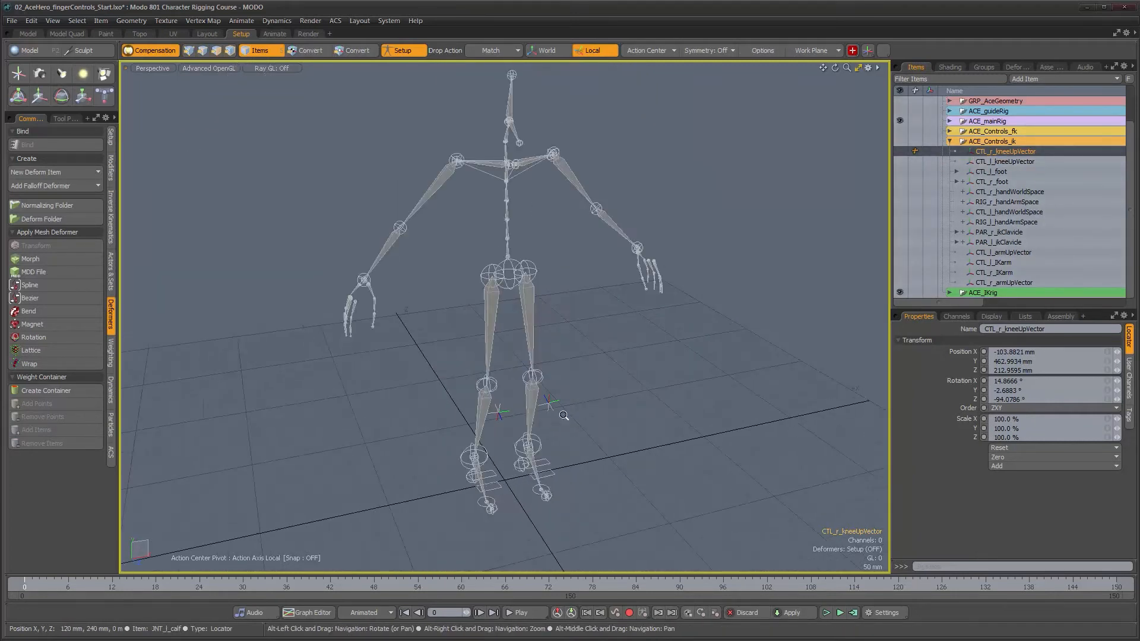
scroll(567, 416, "up", 4)
left_click(1041, 459)
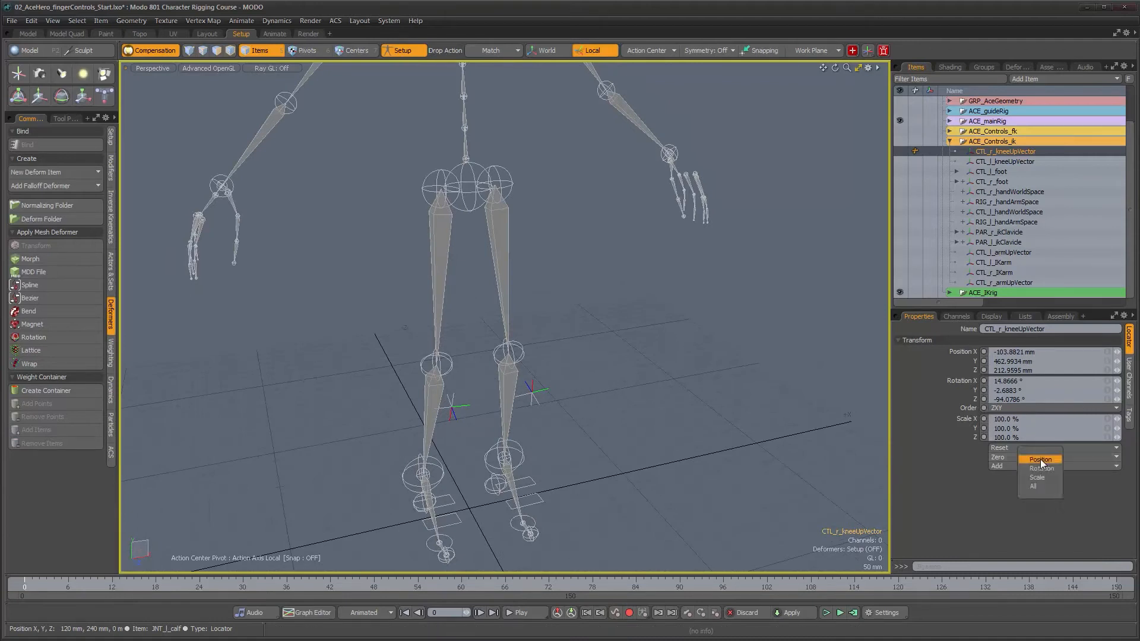
left_click(1040, 459)
left_click(1017, 160)
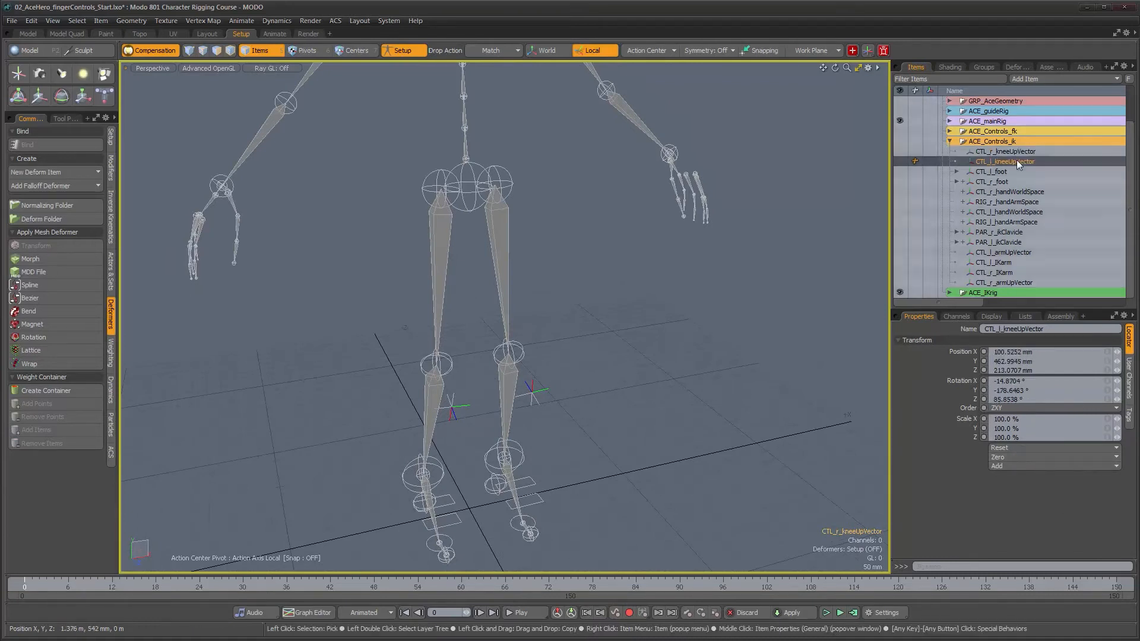
left_click(1005, 456)
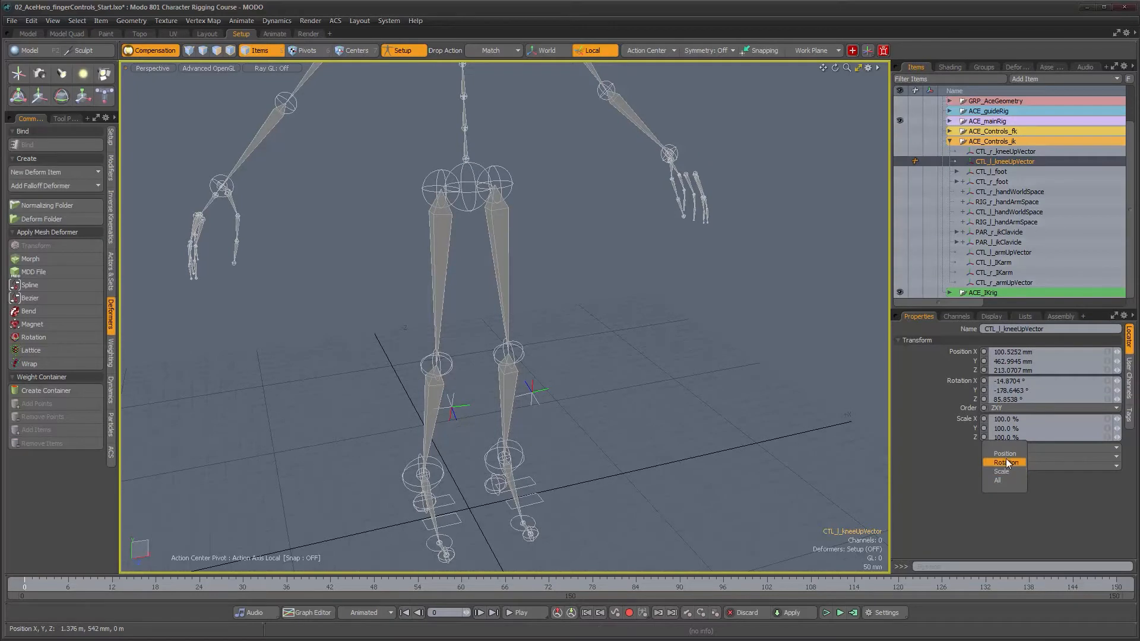
left_click(1006, 455)
Activate the Move tool on the left knee control and examine its axes relative to the knee from several angles
left_click_drag(647, 443, 503, 397, "alt")
scroll(603, 428, "down", 2)
key("w")
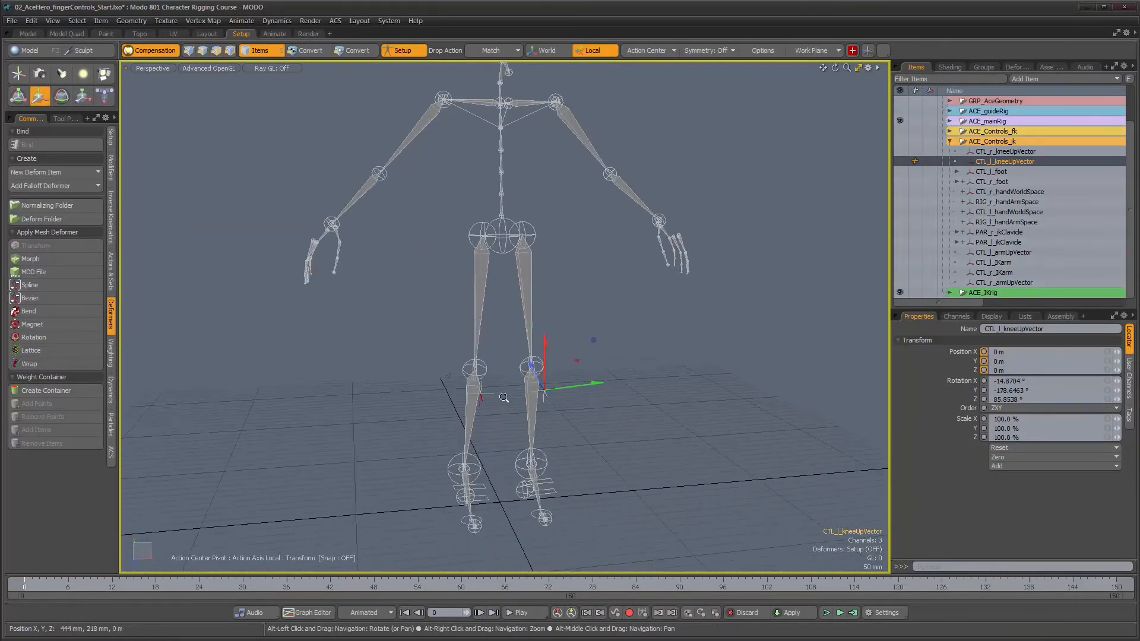
right_click_drag(504, 397, 585, 399, "alt")
left_click_drag(585, 399, 630, 416, "alt")
right_click_drag(630, 416, 747, 412, "alt")
left_click_drag(797, 409, 789, 365, "alt")
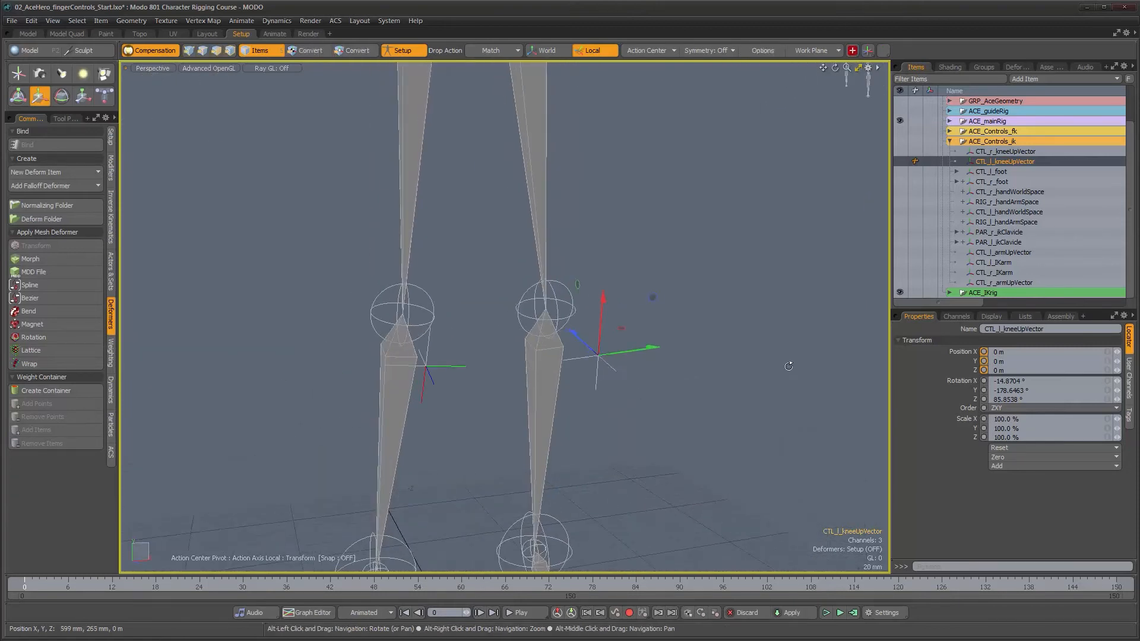
left_click_drag(697, 346, 750, 351, "alt")
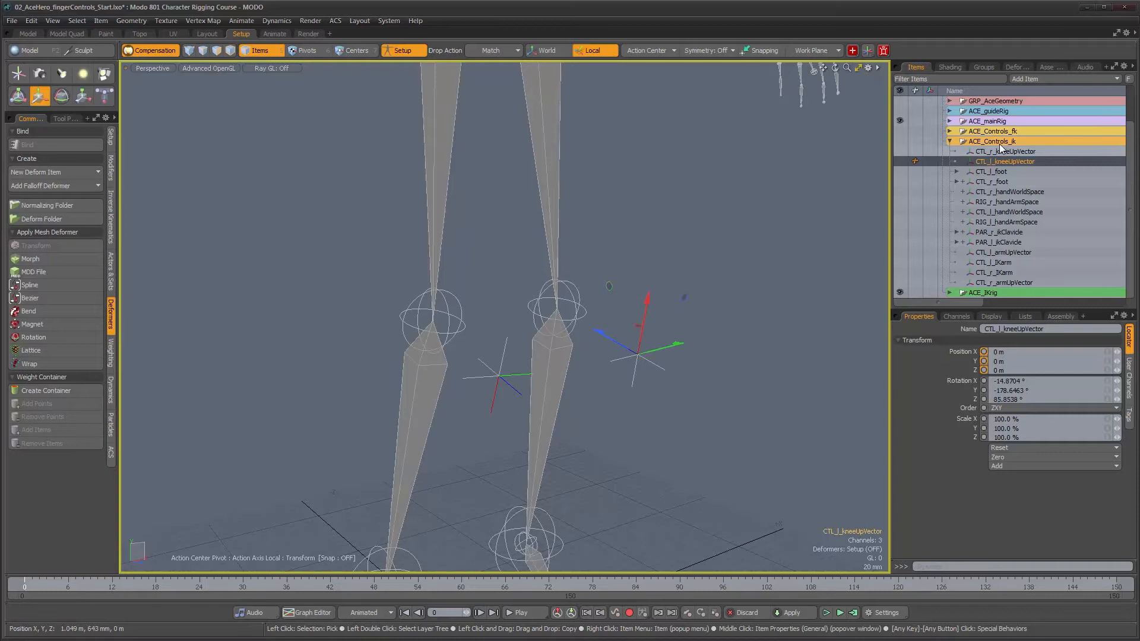
Make the ACE_Controls_ik group visible and check the knee control boxes in front of the legs
left_click(899, 141)
left_click_drag(585, 370, 622, 401, "alt")
scroll(567, 393, "down", 4)
scroll(661, 401, "up", 3)
scroll(678, 412, "up", 2)
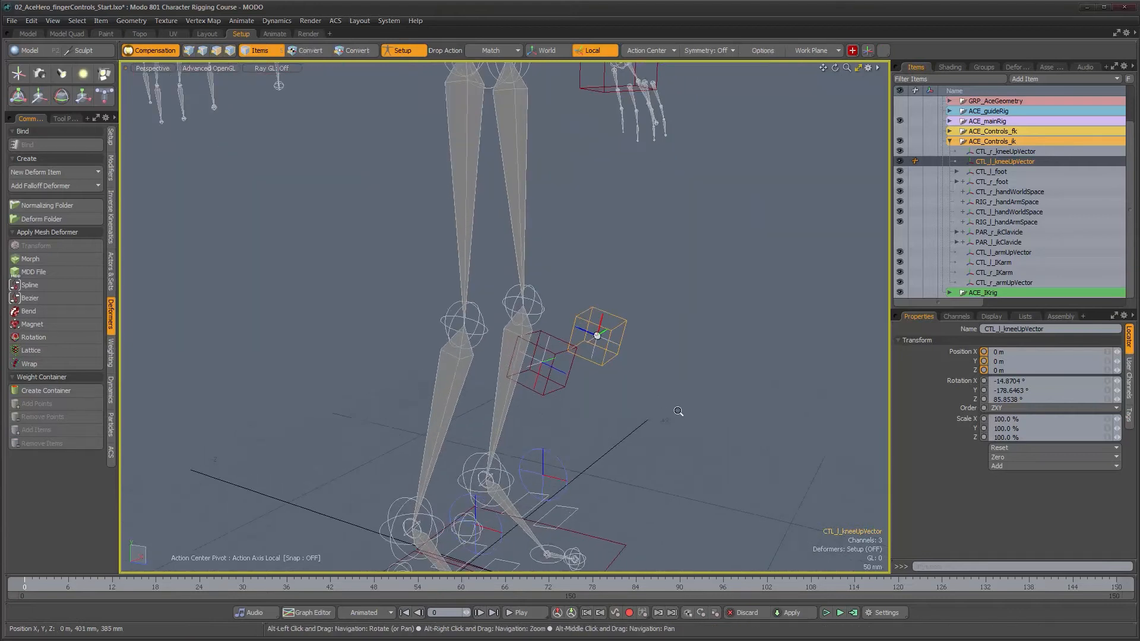
scroll(679, 411, "up", 1)
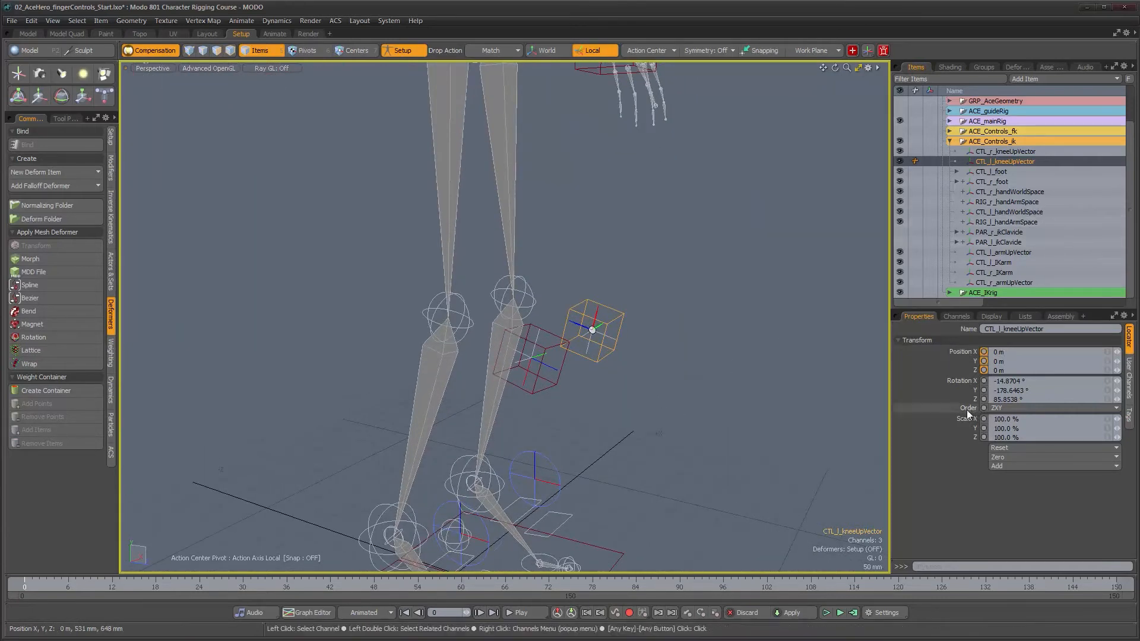
Zero all transforms of both knee up vector controls together and clear the selection
left_click(555, 382, "shift")
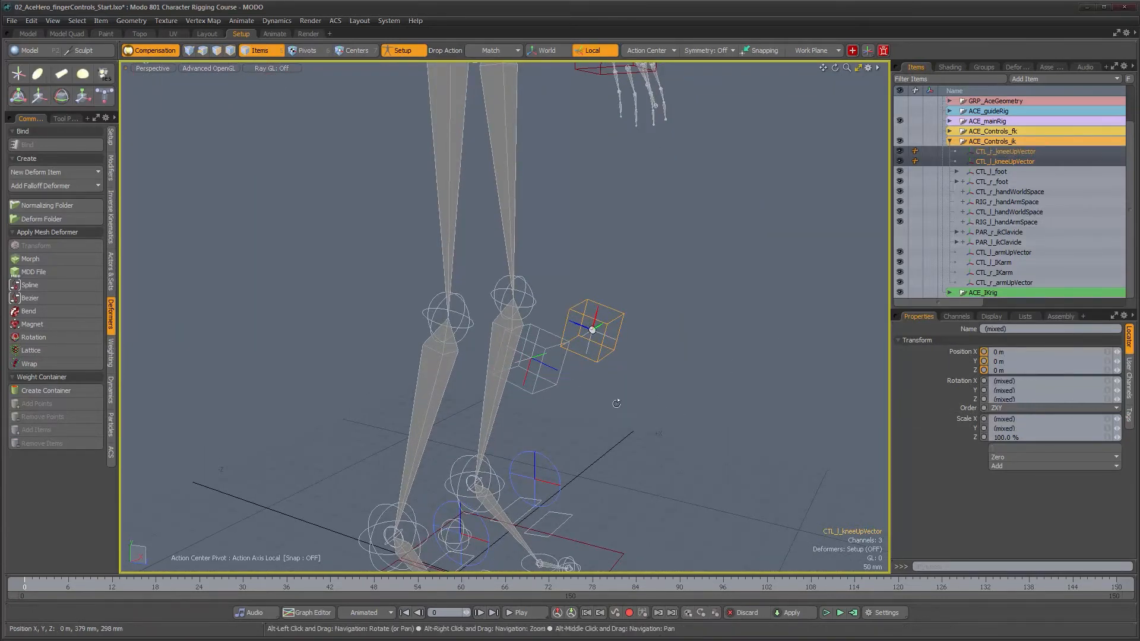
left_click_drag(616, 404, 630, 405, "alt")
left_click(1017, 460)
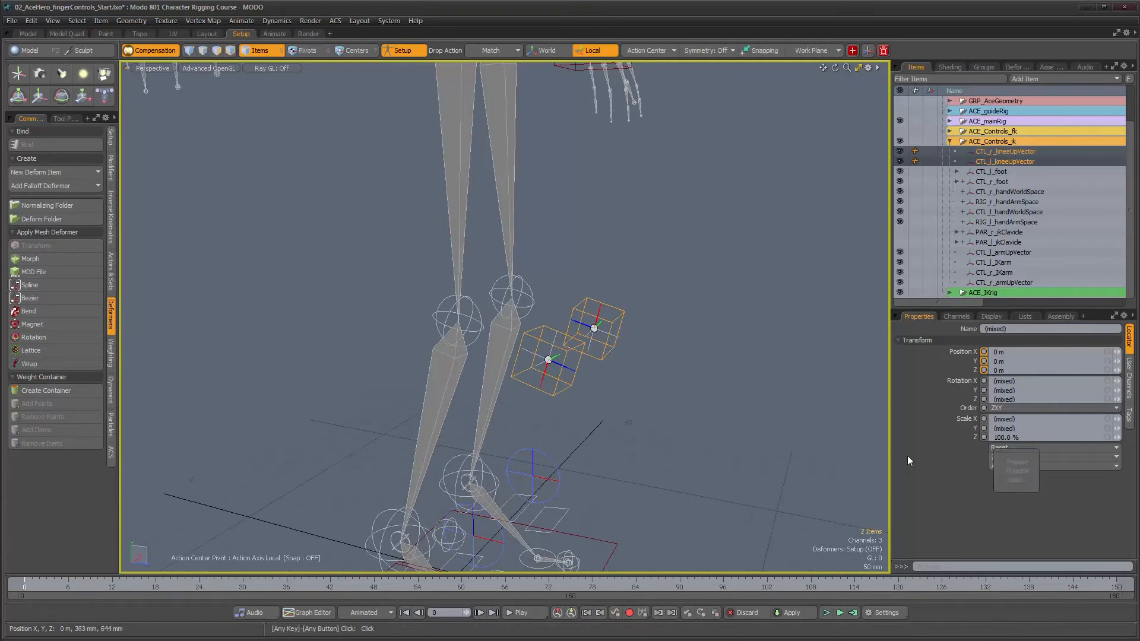
left_click(1007, 455)
left_click(1006, 481)
left_click(665, 366)
left_click_drag(665, 366, 612, 387, "alt")
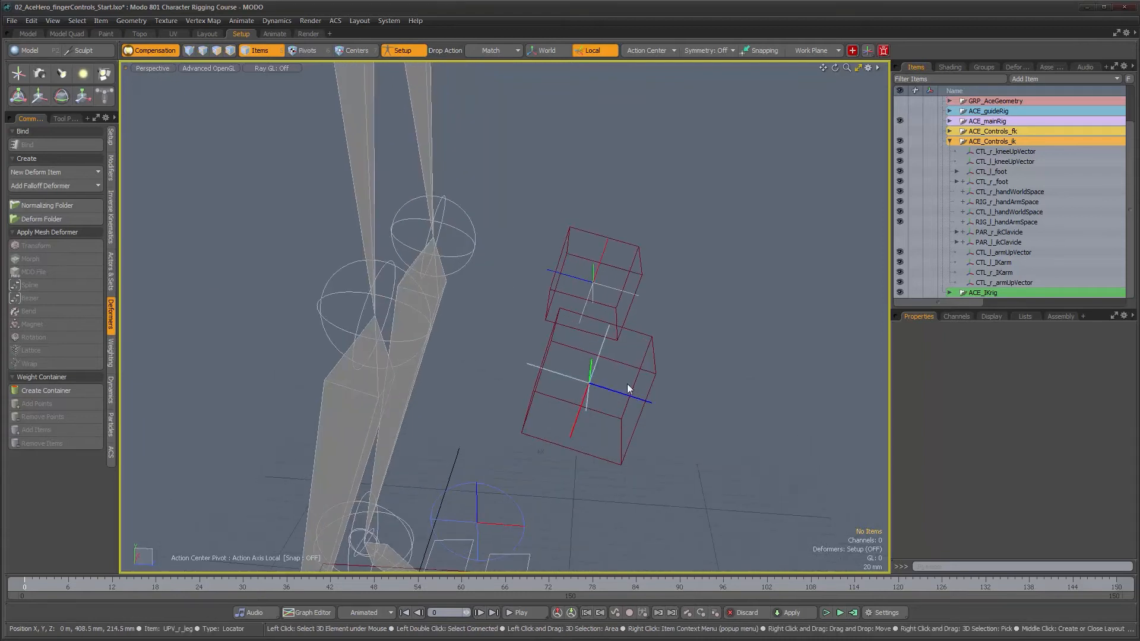
Turn off compensation and add a position constraint linking UPV_r_leg to CTL_r_kneeUpVector
left_click(629, 383)
left_click(640, 370, "shift")
left_click_drag(501, 347, 461, 294, "alt")
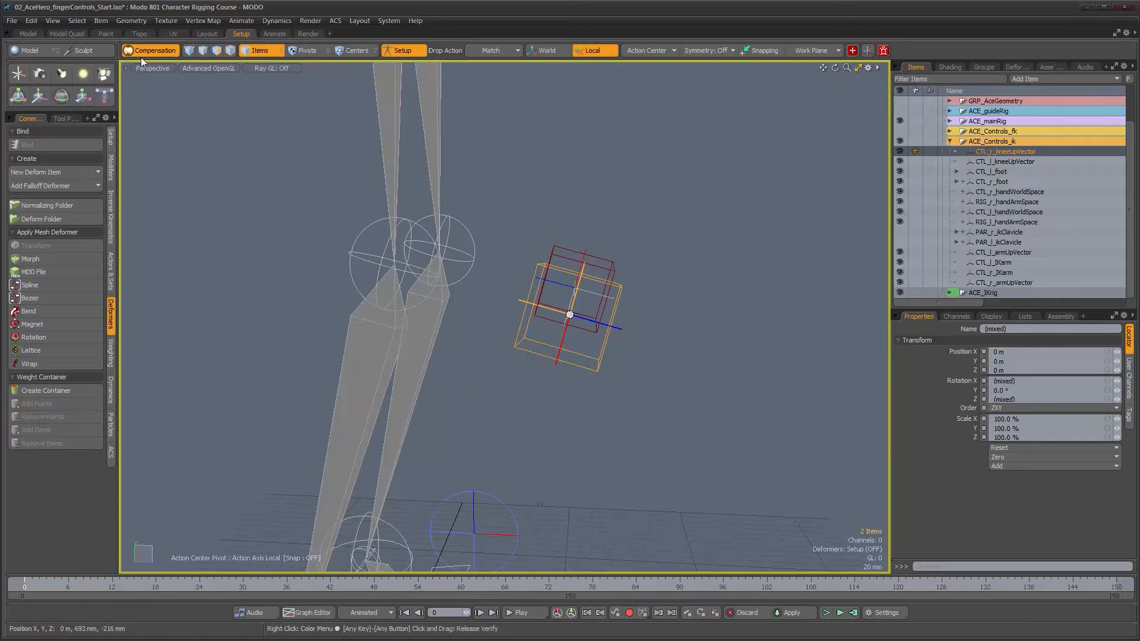
left_click(110, 168)
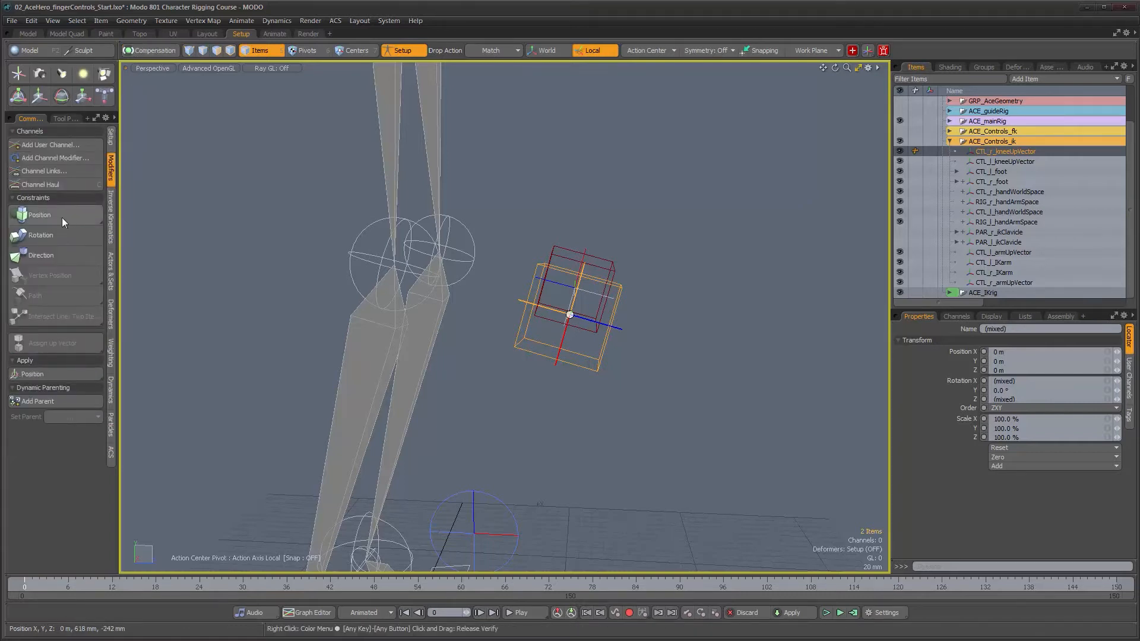
left_click(62, 217)
Add a position constraint linking UPV_l_leg to CTL_l_kneeUpVector
left_click_drag(750, 338, 687, 344, "alt")
left_click(577, 294)
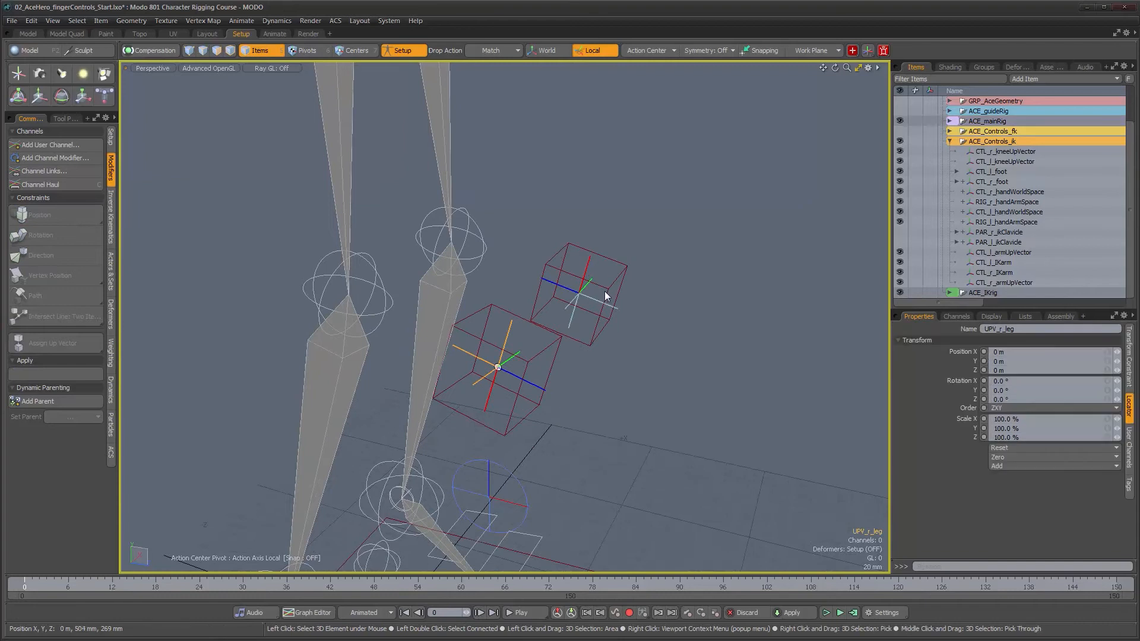
left_click(608, 288, "shift")
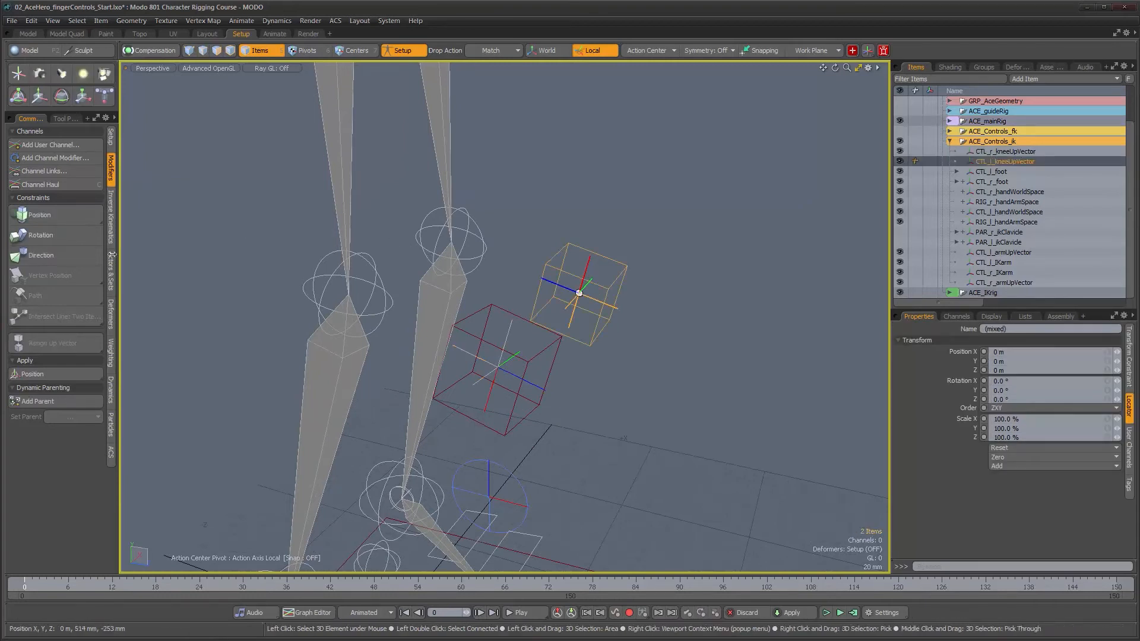
left_click(39, 215)
Add both leg up vector locators, UPV_l_leg and UPV_r_leg, to the ACE_hidden group
left_click_drag(475, 332, 513, 337, "alt")
right_click_drag(514, 337, 463, 332, "alt")
left_click_drag(464, 333, 594, 313, "alt")
right_click_drag(594, 312, 683, 328, "alt")
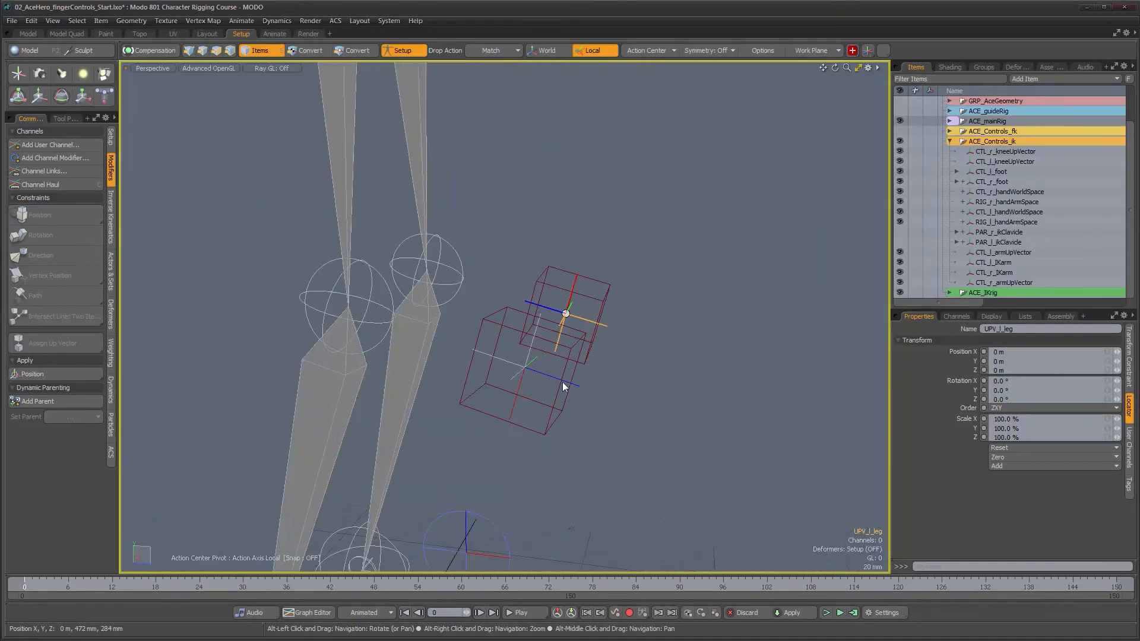
left_click(526, 368, "shift")
left_click_drag(607, 362, 615, 355, "alt")
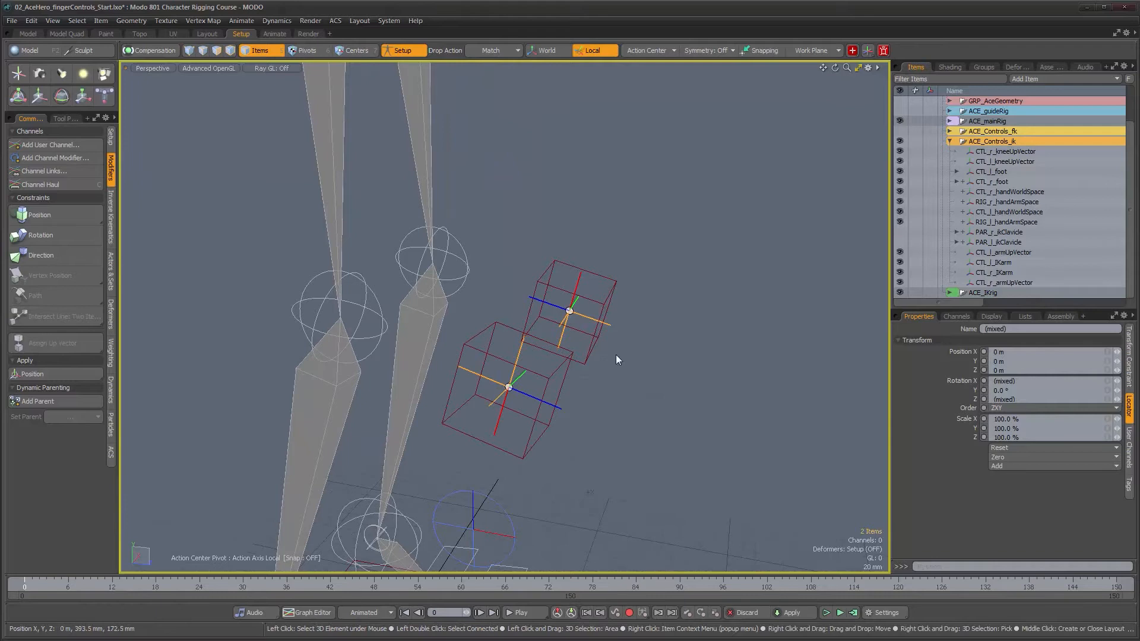
left_click(987, 67)
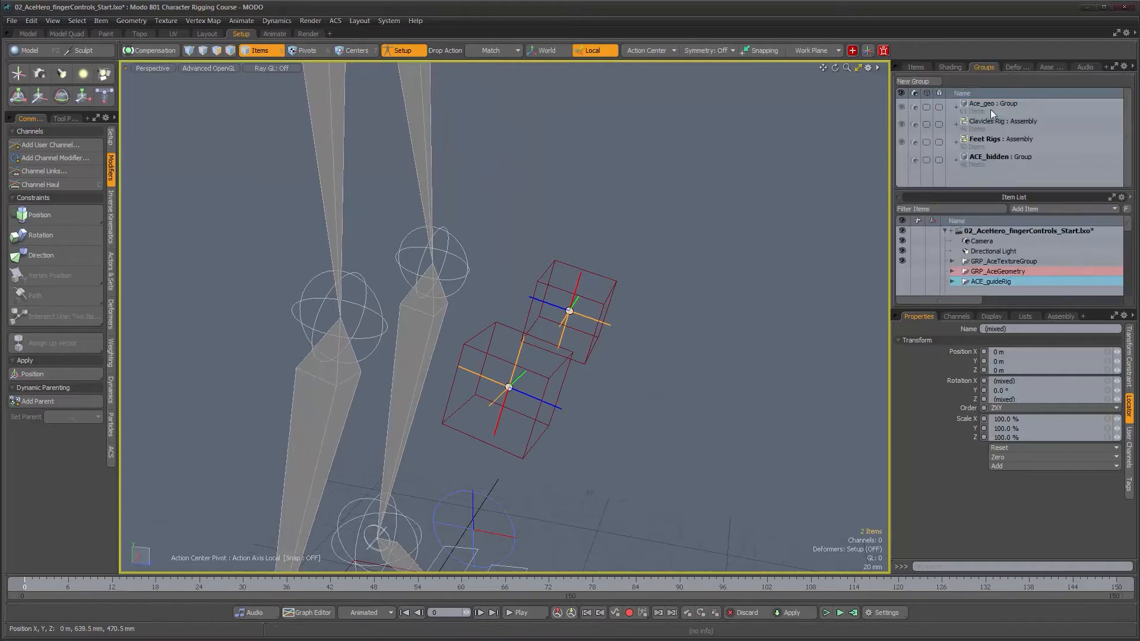
right_click(982, 160)
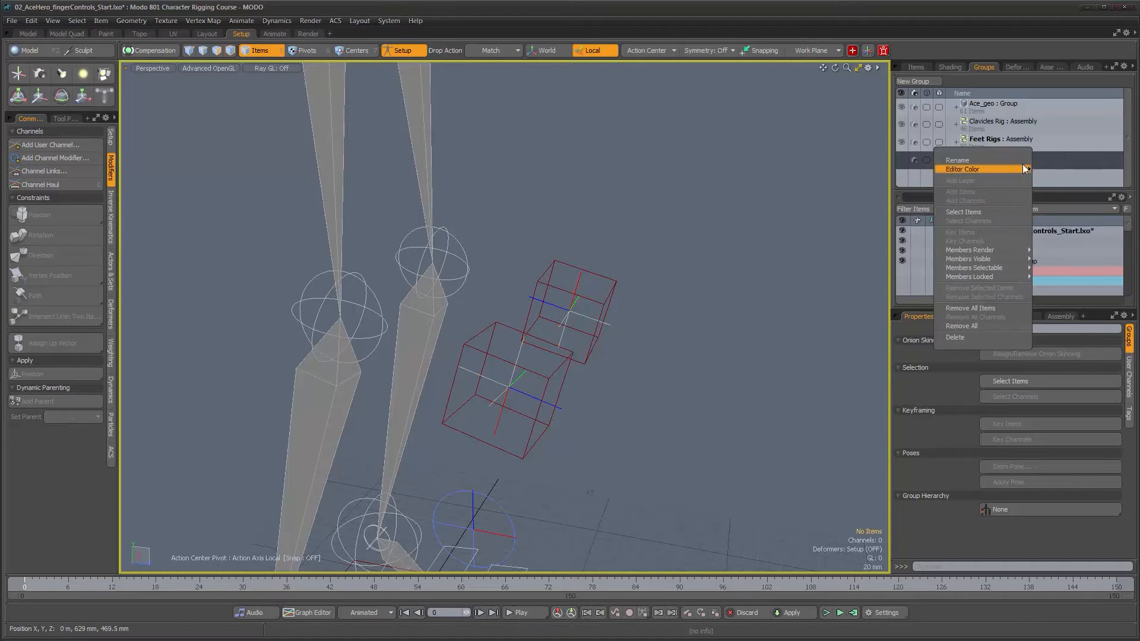
left_click(1056, 154)
right_click(1016, 158)
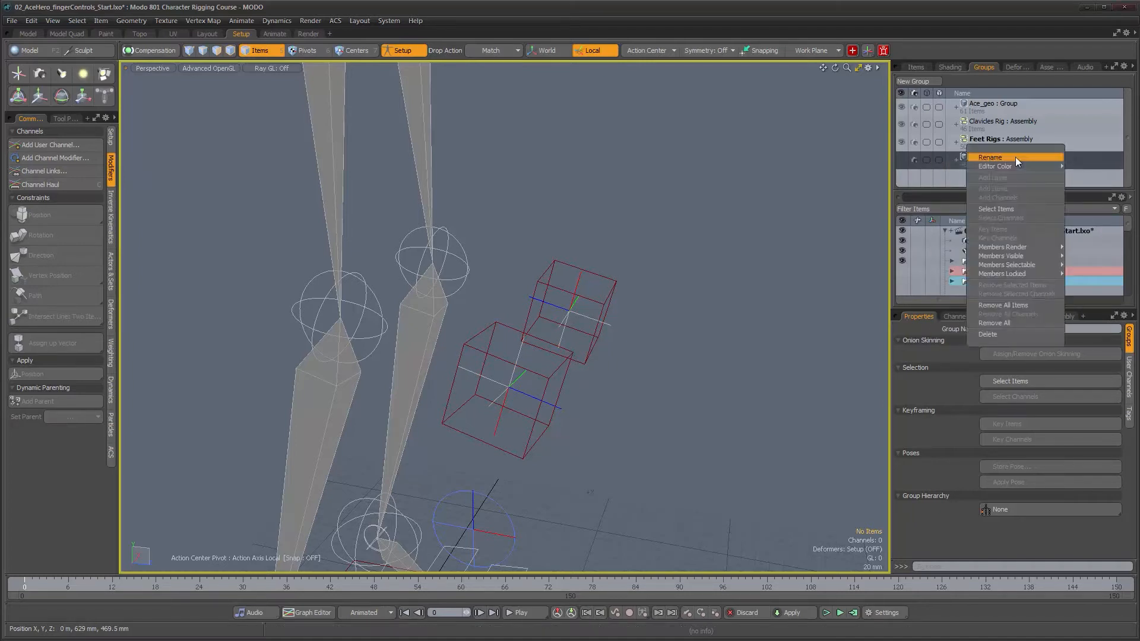
left_click(577, 315)
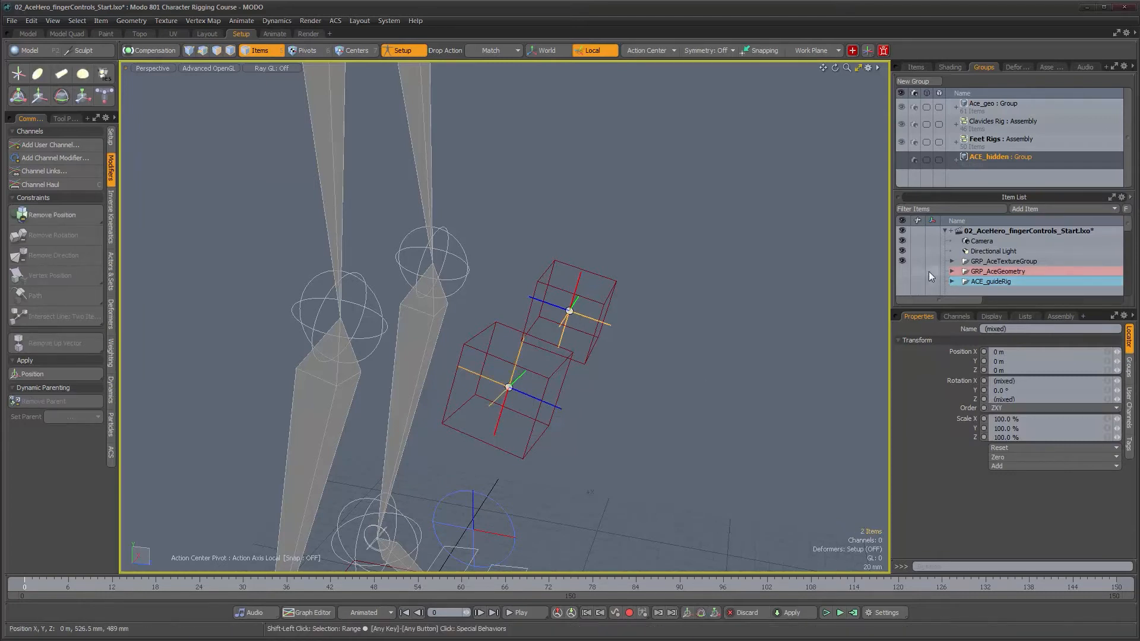
right_click(984, 161)
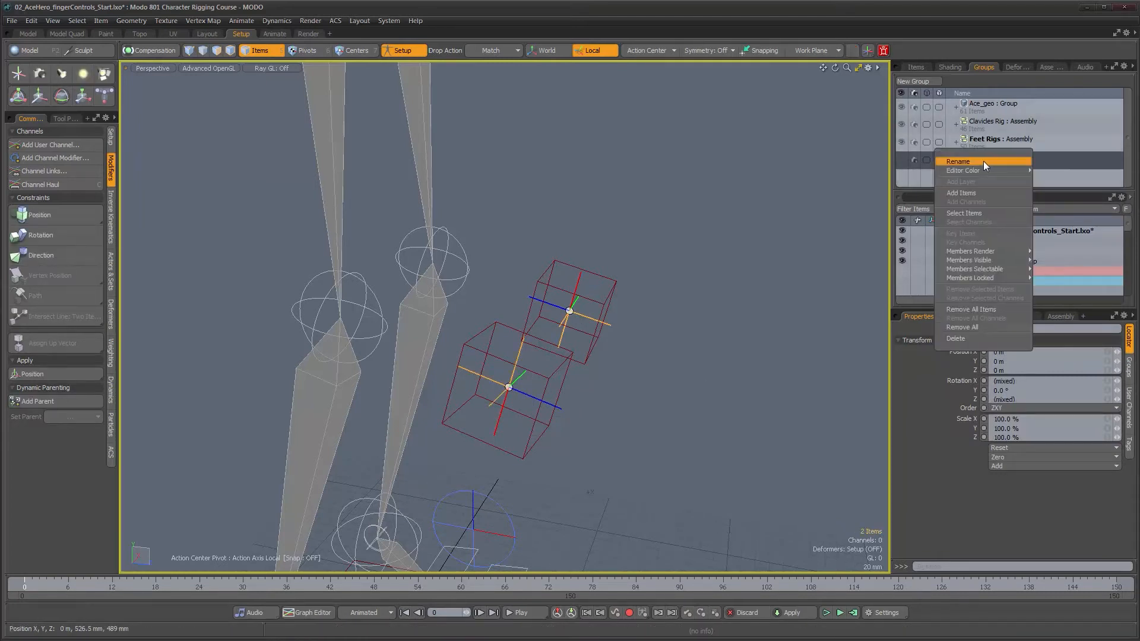
left_click(978, 193)
Try moving CTL_l_kneeUpVector sideways toward the right leg to test the constraint, and undo the move
scroll(563, 350, "down", 5)
left_click_drag(563, 351, 576, 350, "alt")
left_click(575, 346)
left_click_drag(643, 341, 618, 352, "alt")
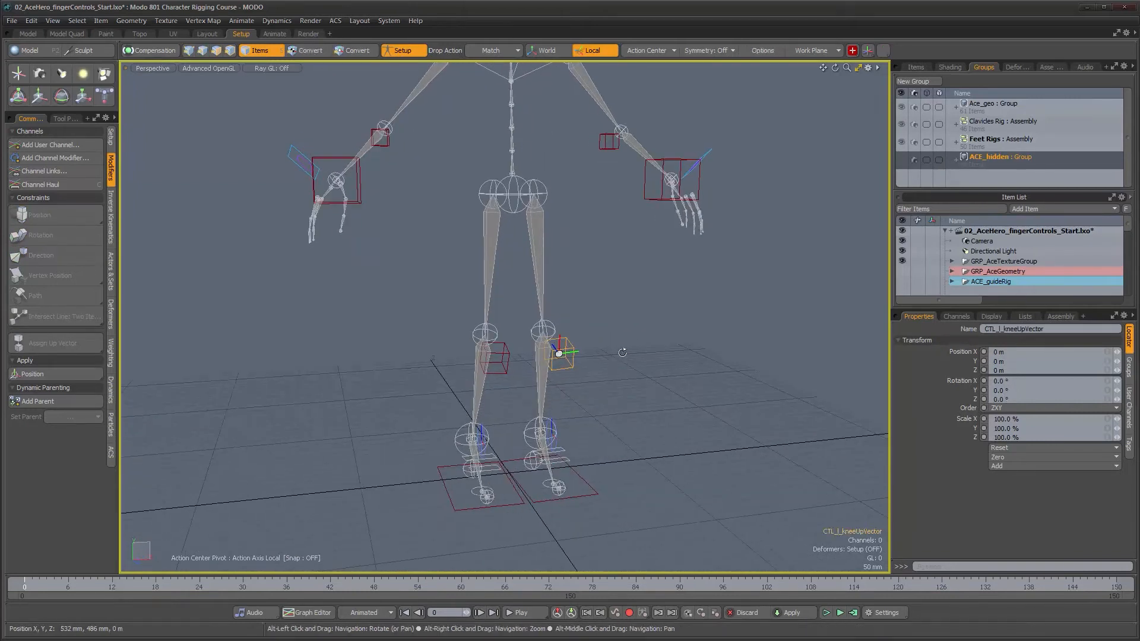
key("w")
left_click_drag(608, 303, 574, 314)
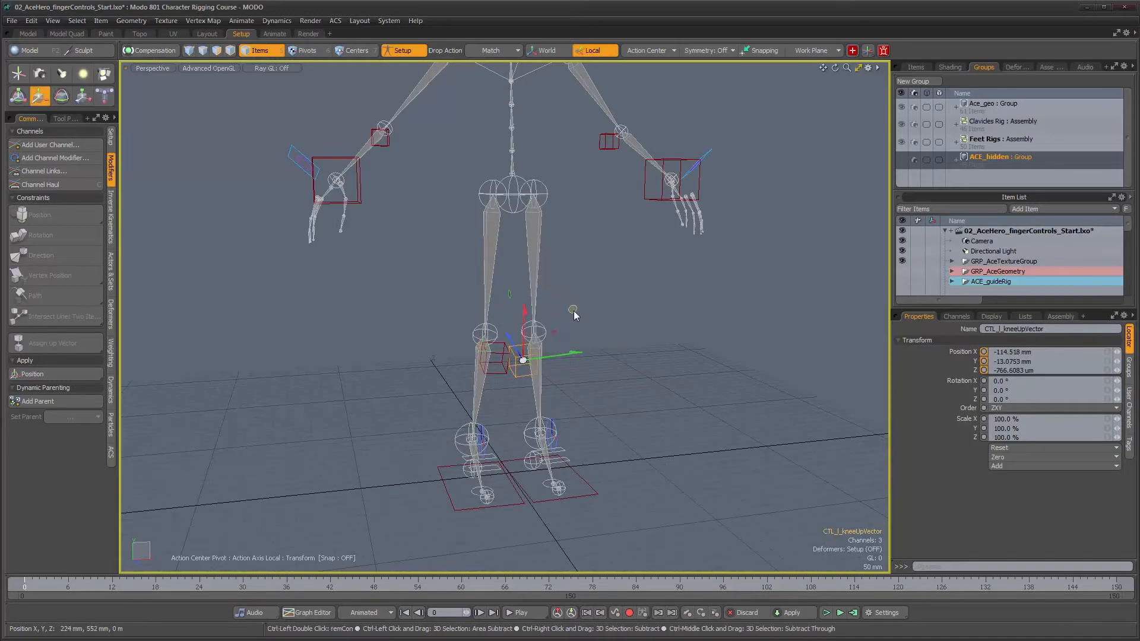
key("ctrl+z")
Return to the item list and hide the ACE_Controls_ik group to isolate the foot rig around both feet
left_click_drag(603, 351, 677, 398, "alt")
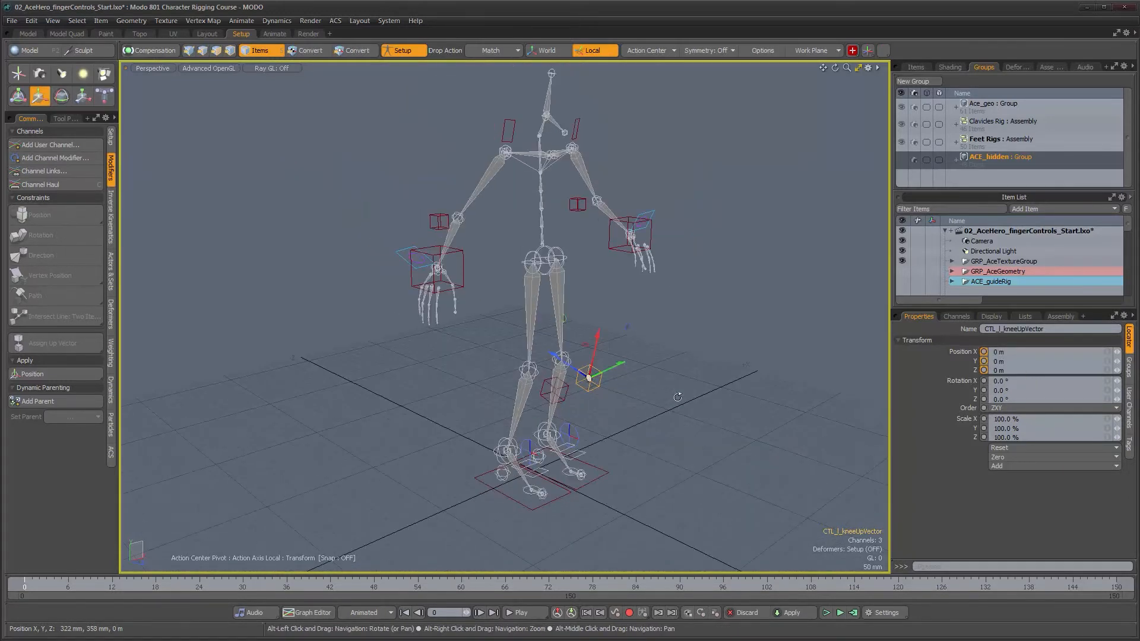
left_click_drag(603, 462, 689, 350, "alt")
left_click(919, 67)
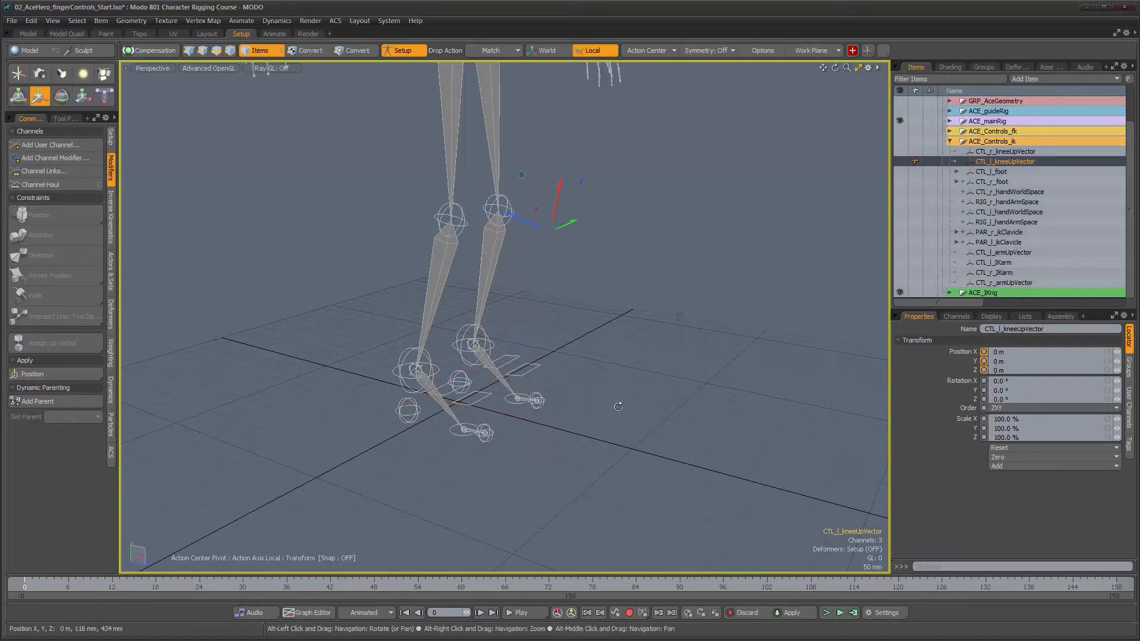
left_click(900, 142)
left_click_drag(635, 400, 551, 306, "alt")
right_click_drag(552, 307, 572, 301, "alt")
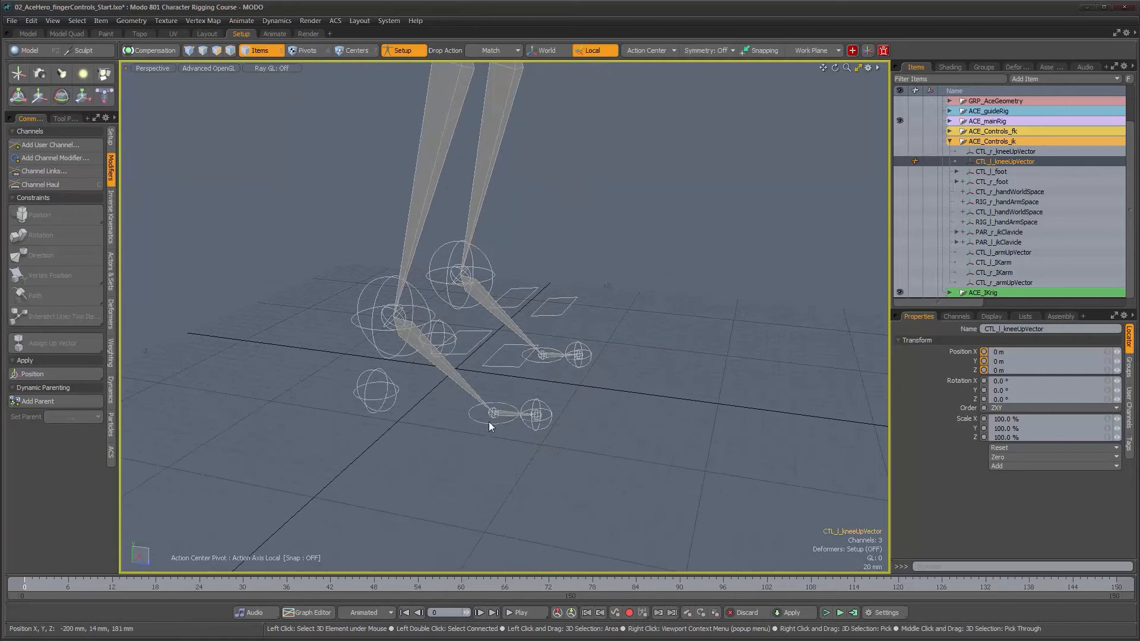
Select the left ankle pivot control and locate it by expanding ACE_IKrig and the whole GRP_l_legFootRig hierarchy
left_click(432, 283)
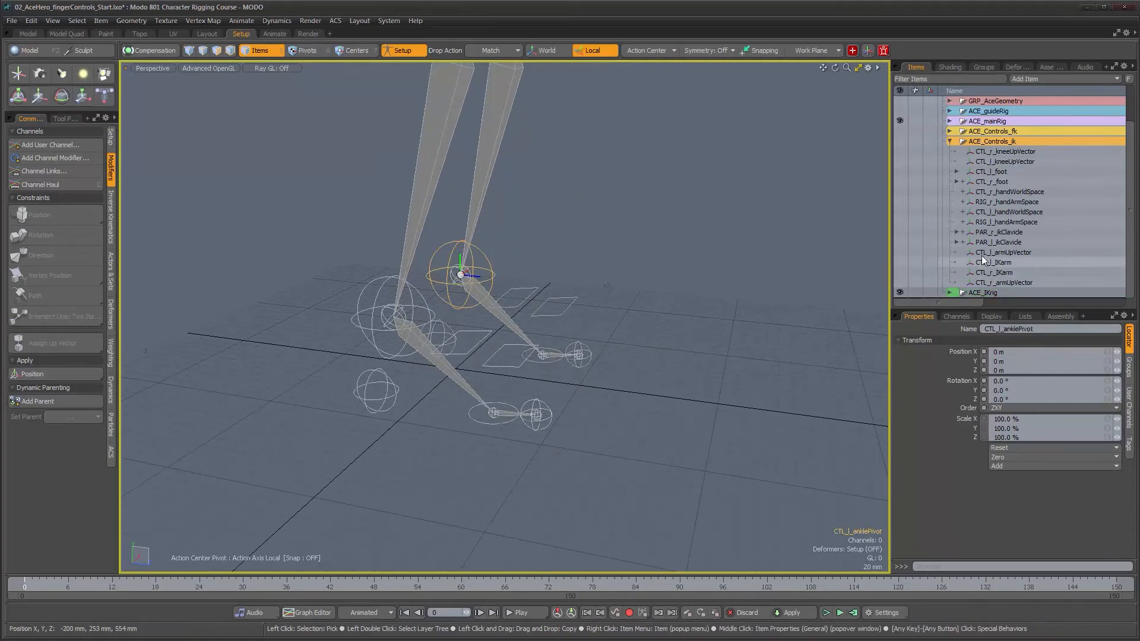
left_click(949, 292)
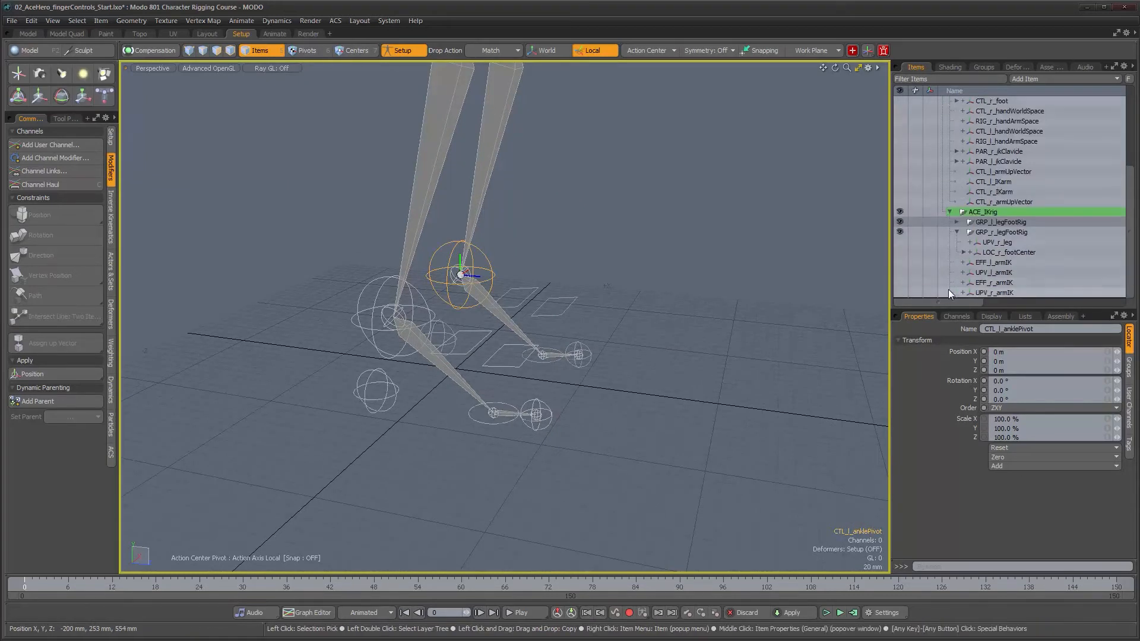
left_click(957, 221)
left_click(963, 221, "shift")
scroll(1007, 261, "down", 3)
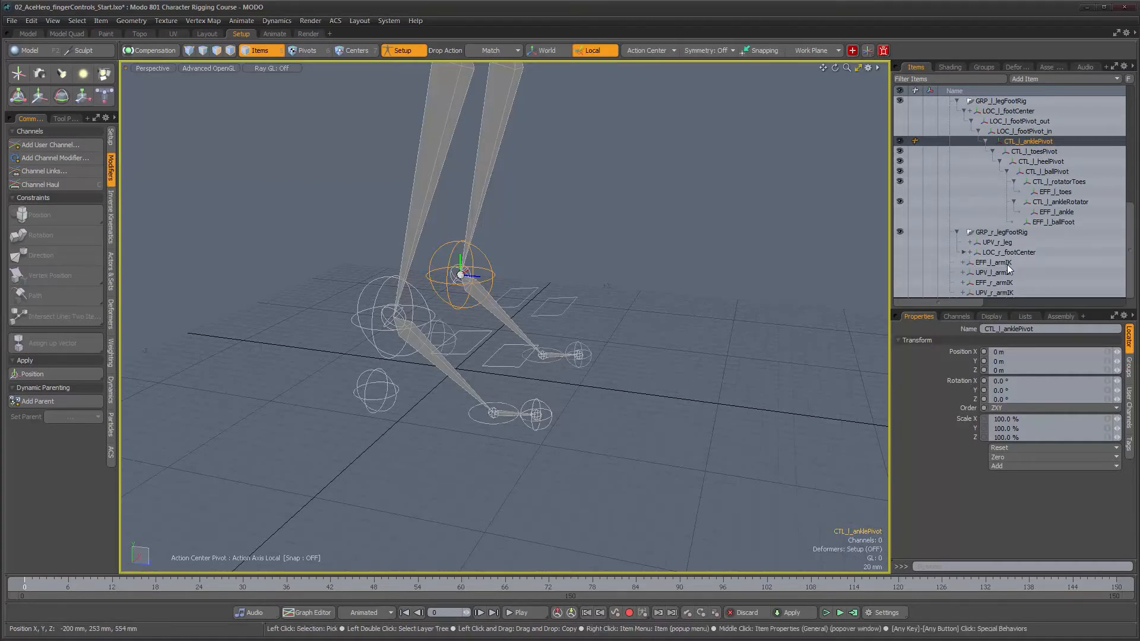
Move the GRP_l_legFootRig and GRP_r_legFootRig groups from ACE_IKrig into the ACE_Controls_ik group
left_click(986, 232)
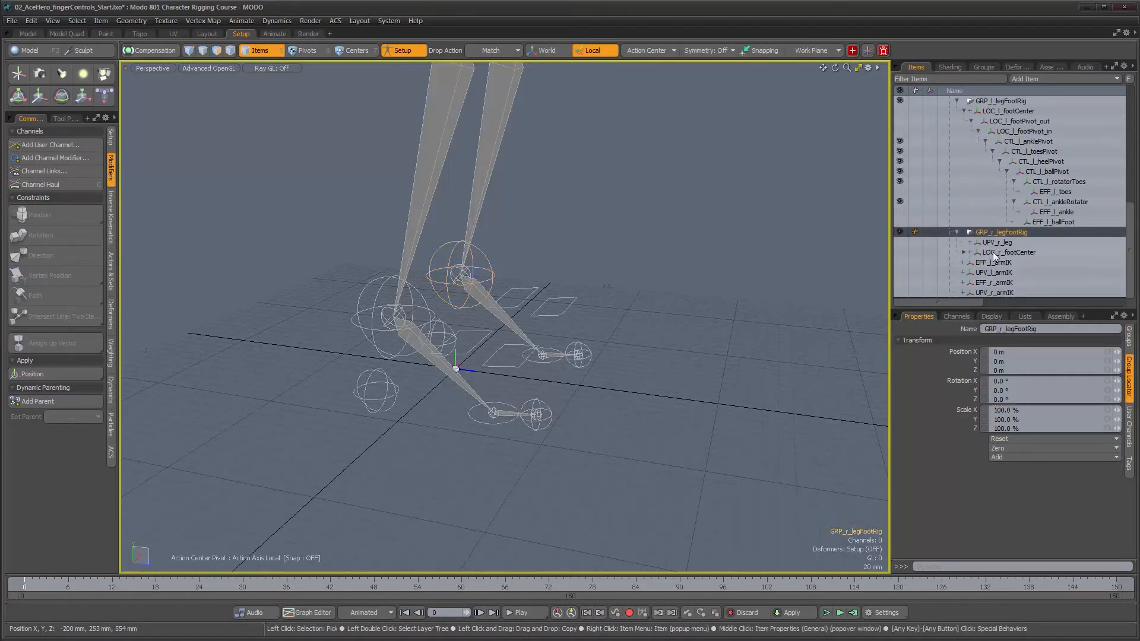
left_click_drag(499, 320, 558, 321, "alt")
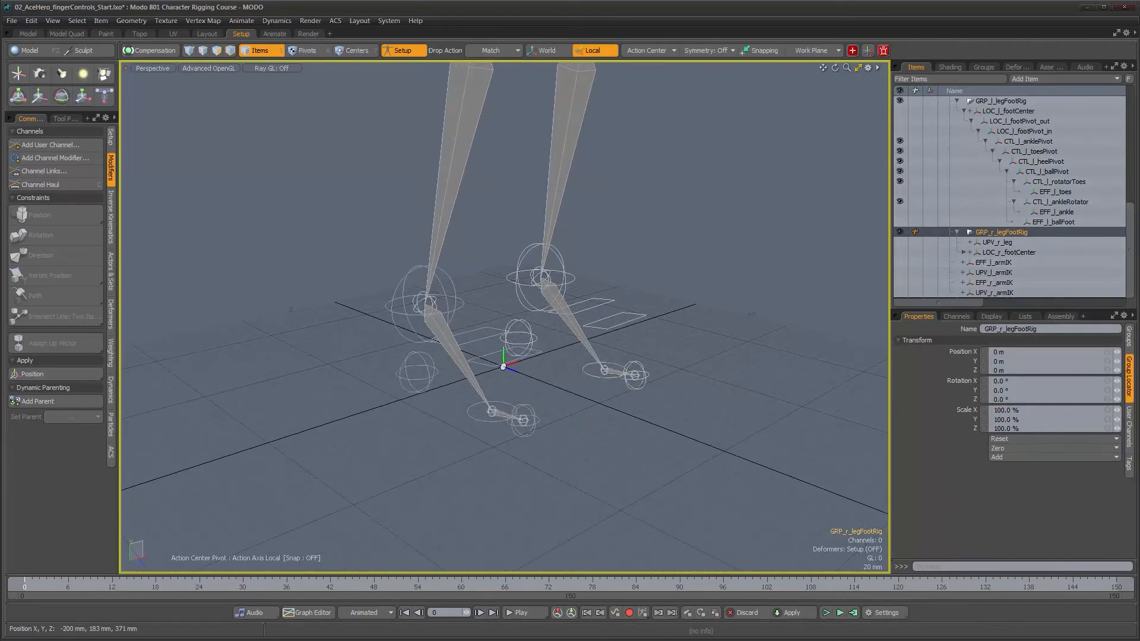
left_click_drag(1131, 248, 1131, 233)
left_click(985, 131, "ctrl")
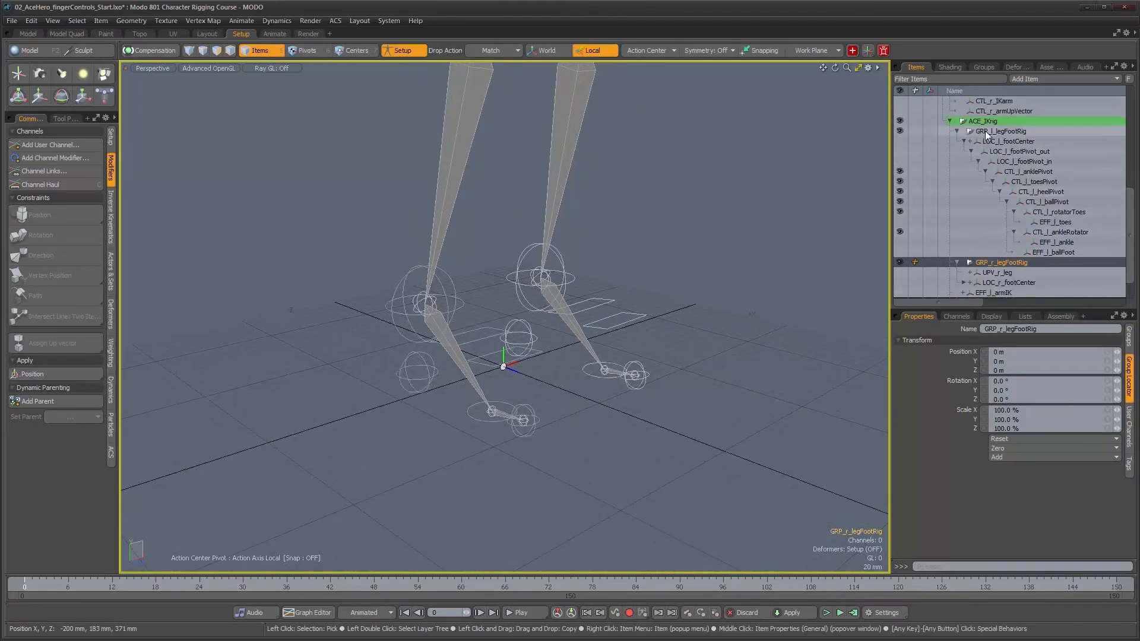
scroll(1056, 261, "up", 5)
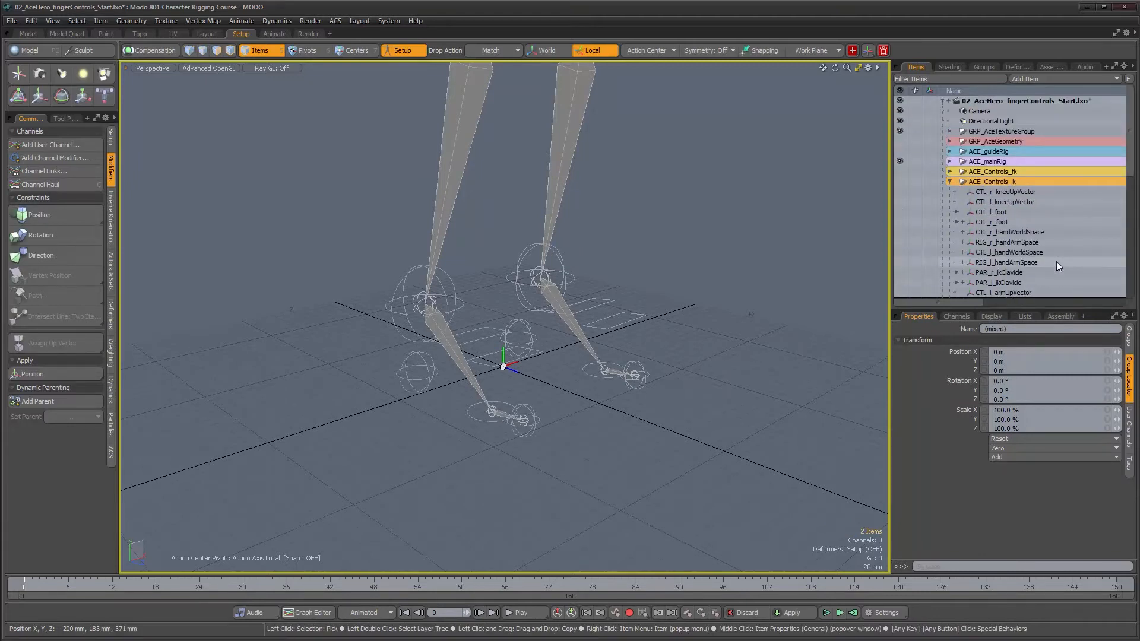
left_click(950, 121)
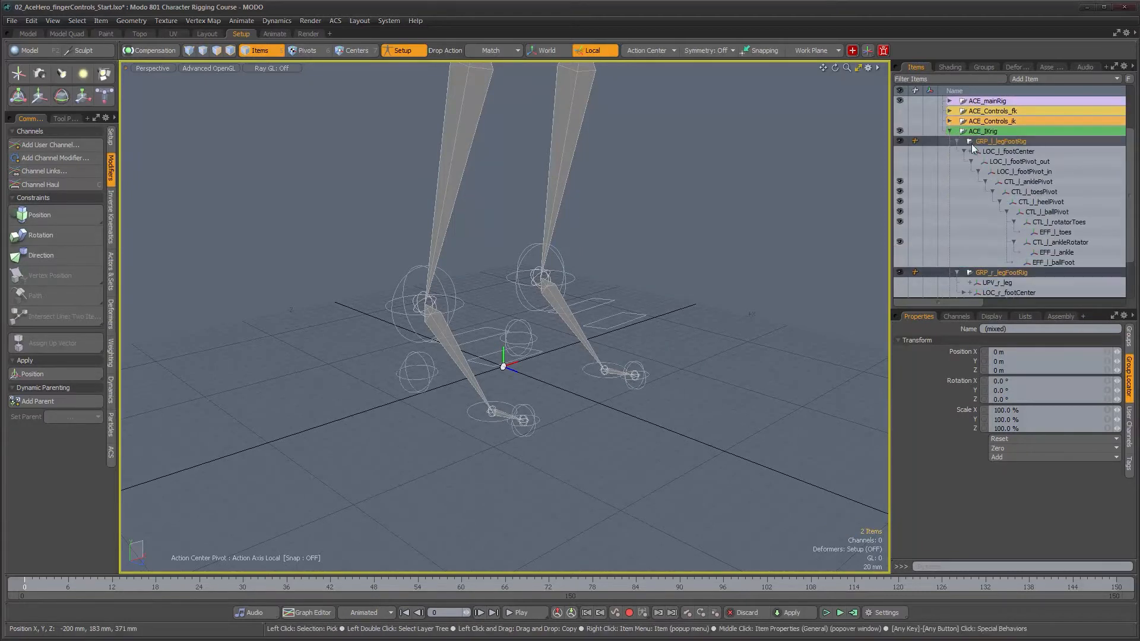
left_click_drag(980, 142, 984, 125)
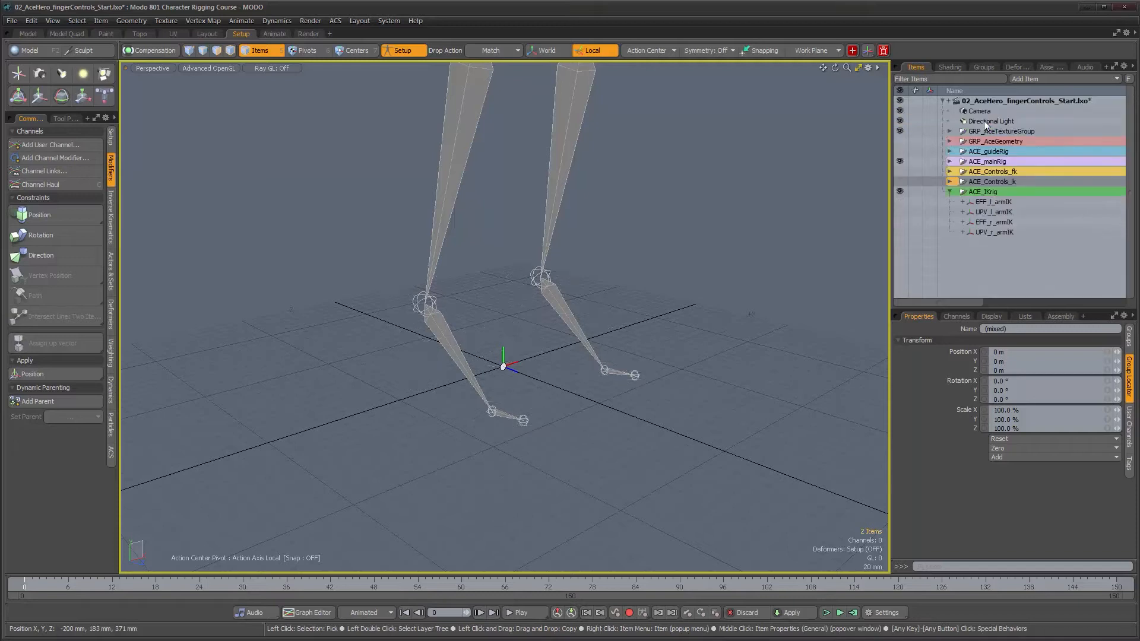
Make the ACE_Controls_ik group visible and expand it in the item list
left_click(899, 181)
left_click_drag(511, 368, 614, 340, "alt")
left_click(950, 181)
scroll(980, 190, "down", 3)
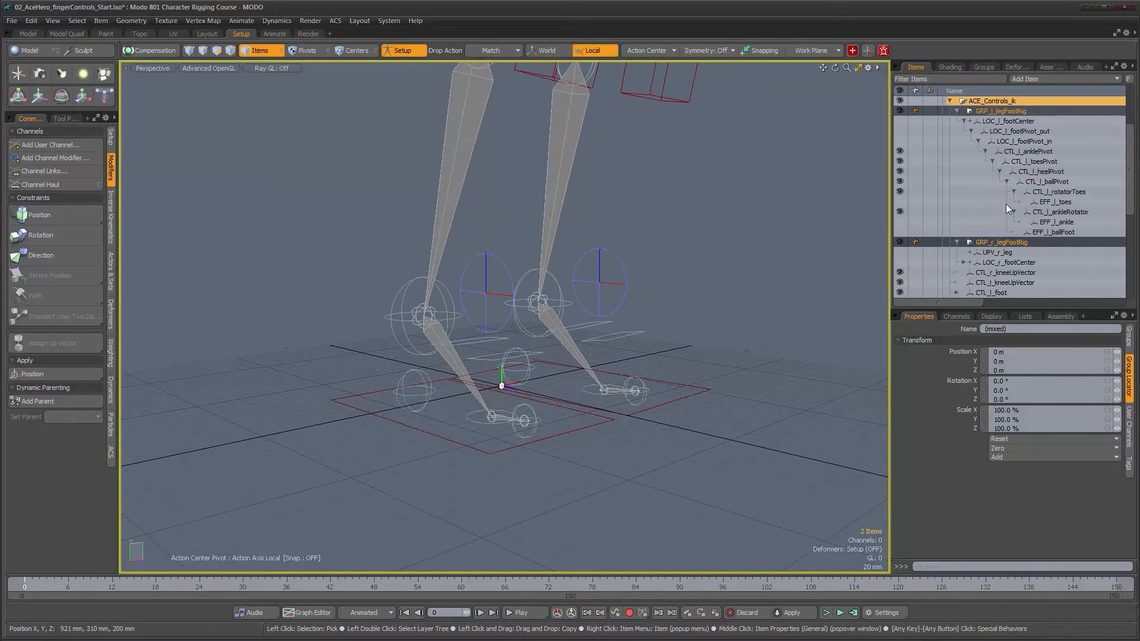
Examine the left foot rig hierarchy by selecting EFF_l_ankle, LOC_l_footCenter and LOC_l_footPivot_out, and view the whole rig
left_click_drag(708, 279, 567, 324, "alt")
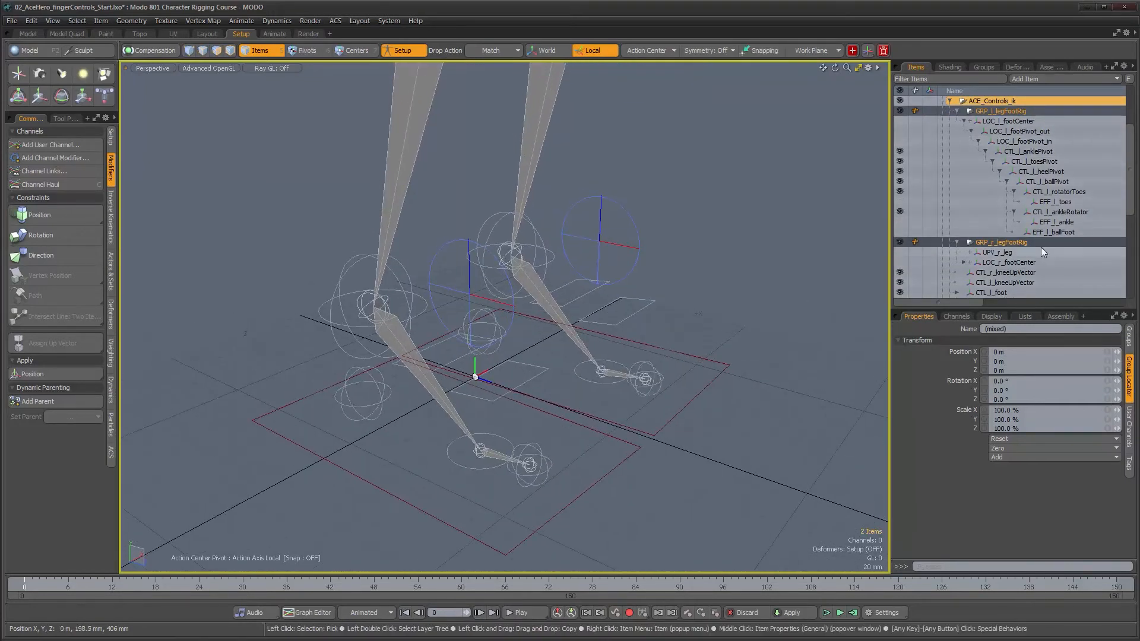
left_click(1056, 222)
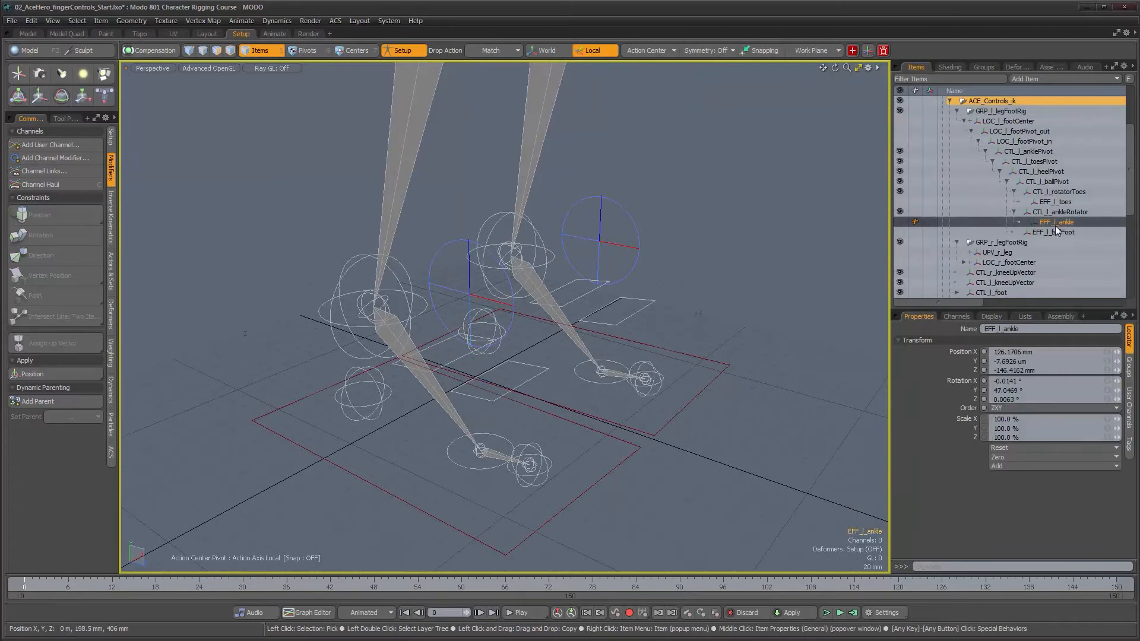
left_click(995, 123)
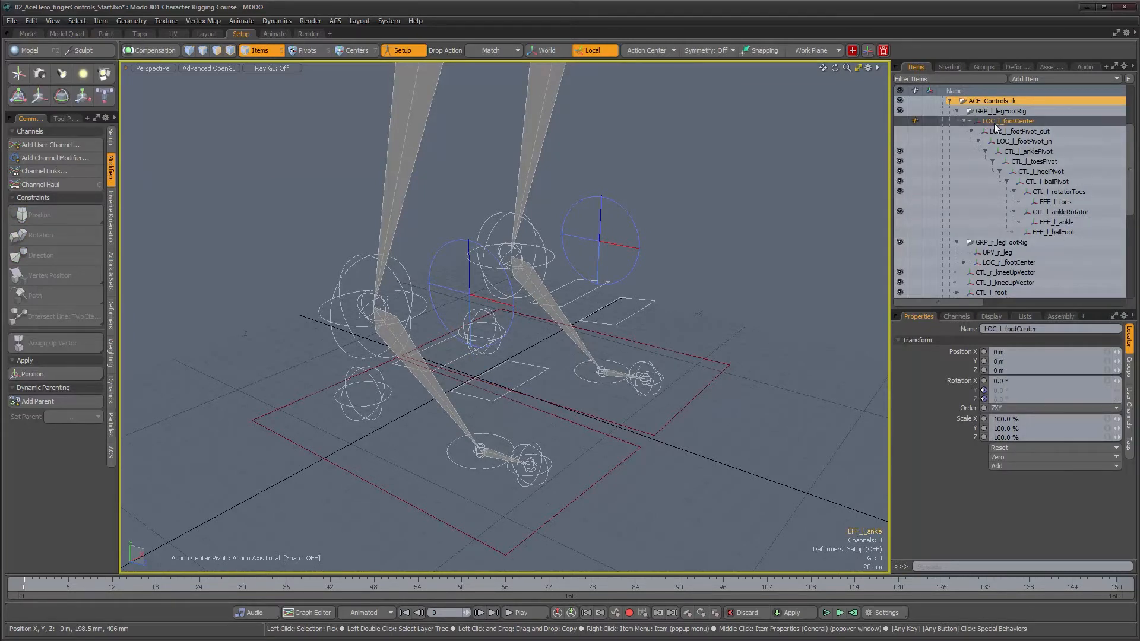
left_click(1004, 131)
mouse_move(590, 342)
left_mouse_down("alt")
mouse_move(399, 336)
mouse_move(567, 343)
left_mouse_up("alt")
right_click_drag(567, 343, 495, 363, "alt")
middle_click_drag(496, 362, 540, 461, "alt")
left_click_drag(582, 425, 618, 368, "alt")
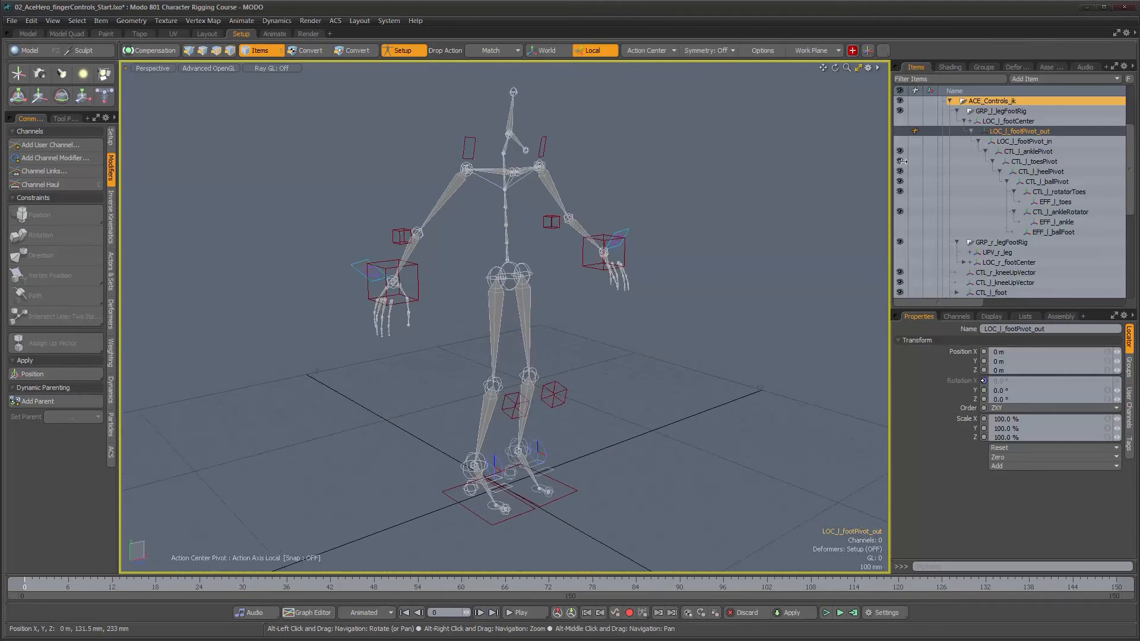
Collapse the ACE_Controls_ik and ACE_IKrig groups and view the whole character rig from the front
left_click(951, 101)
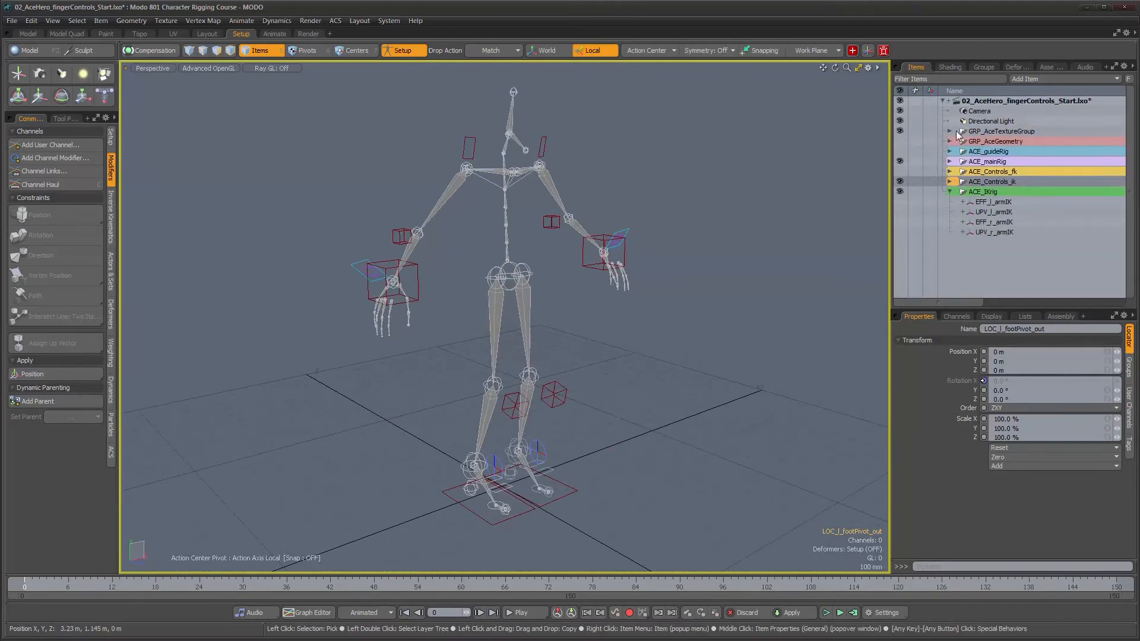
left_click(950, 191)
left_click_drag(458, 360, 522, 401, "alt")
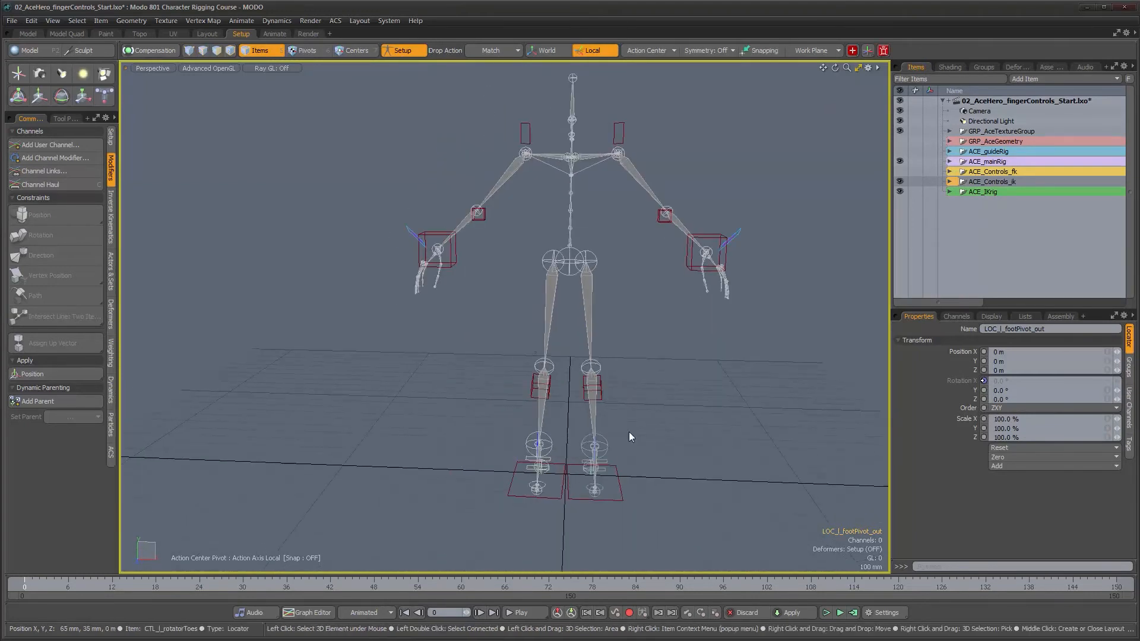
left_click(950, 182)
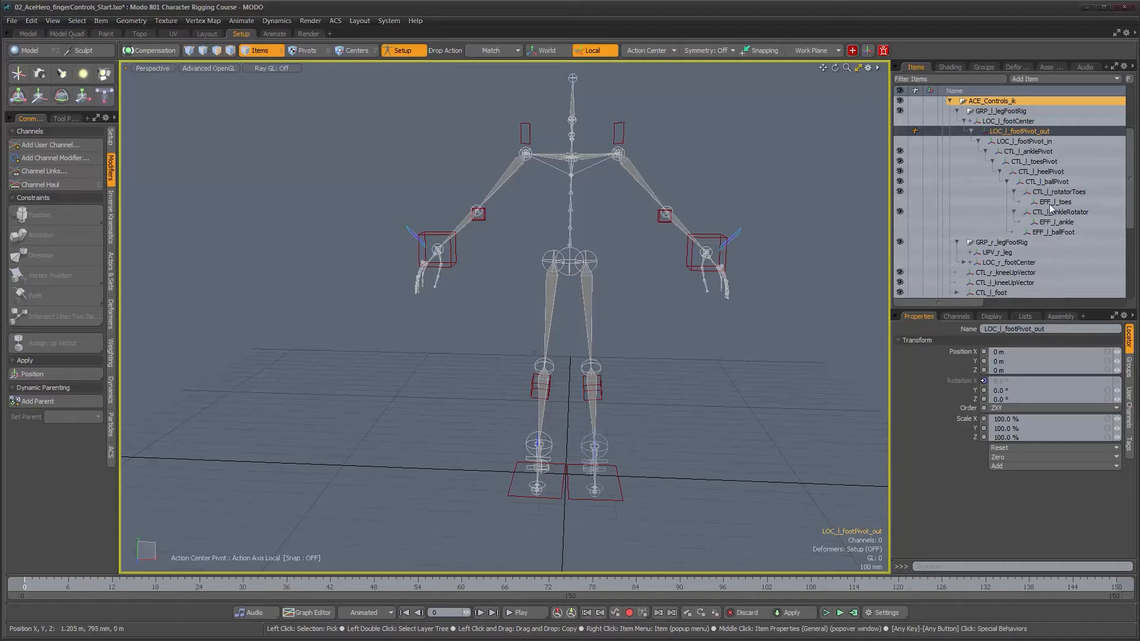
left_click(950, 101)
scroll(953, 194, "up", 3)
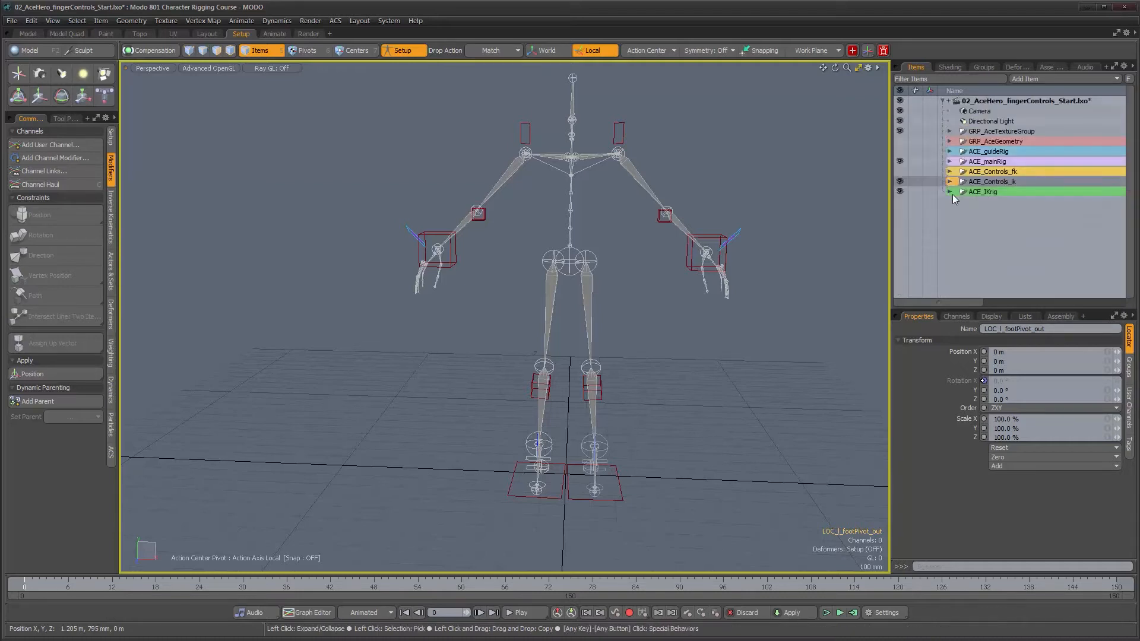
left_click_drag(697, 288, 654, 352, "alt")
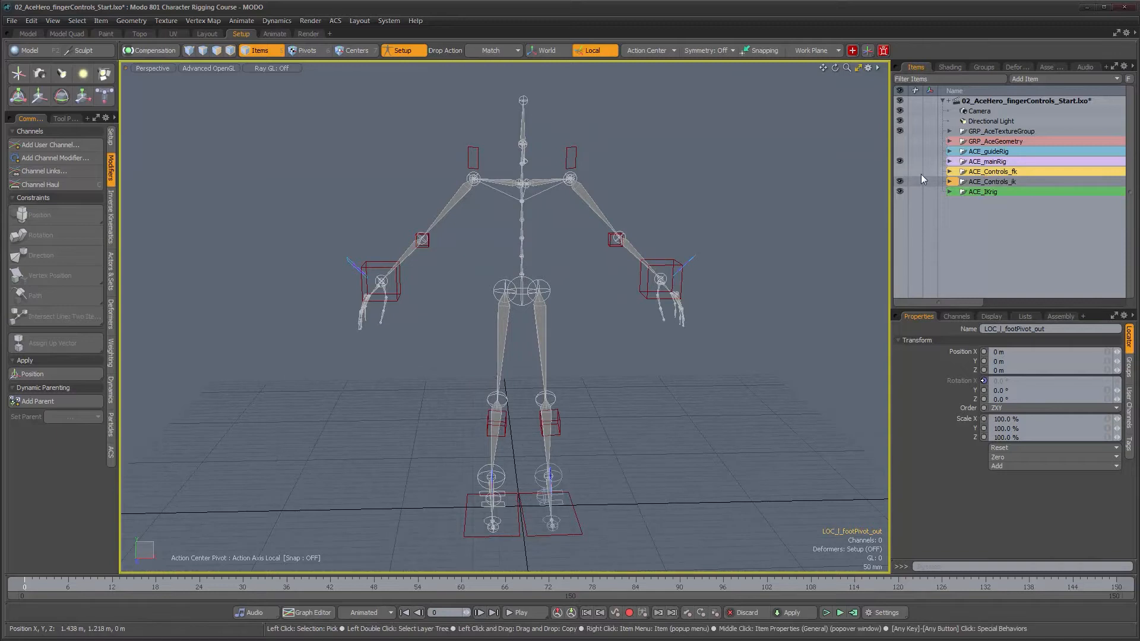
Compare the IK and FK control sets by switching visibility between the ACE_Controls_ik and ACE_Controls_fk groups
left_click(902, 177)
left_click(900, 171)
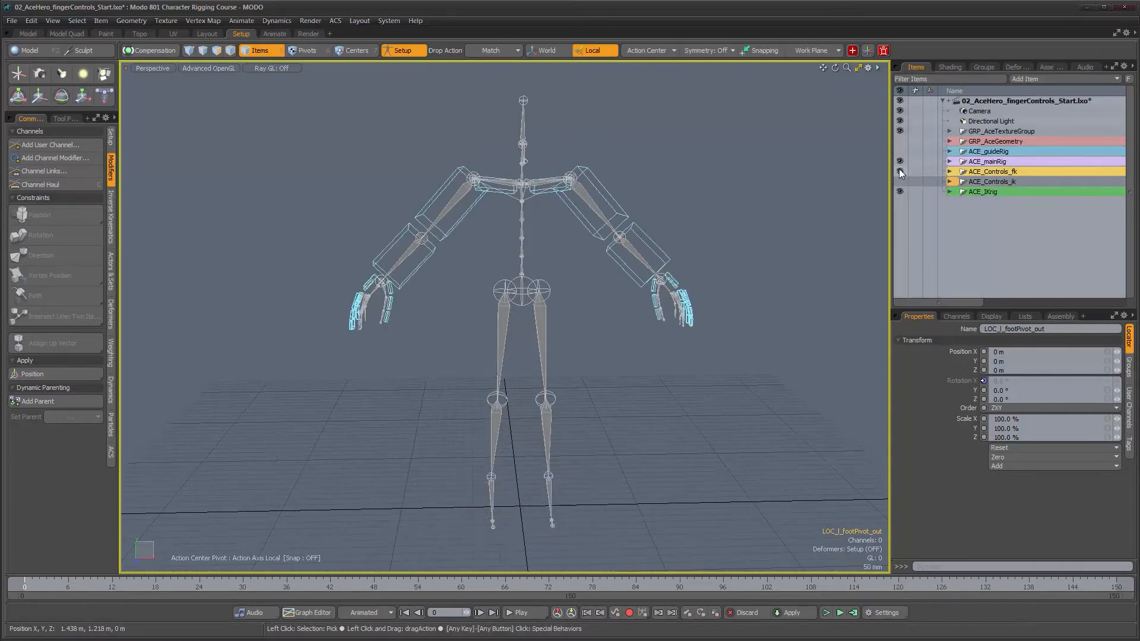
left_click_drag(464, 291, 630, 343, "alt")
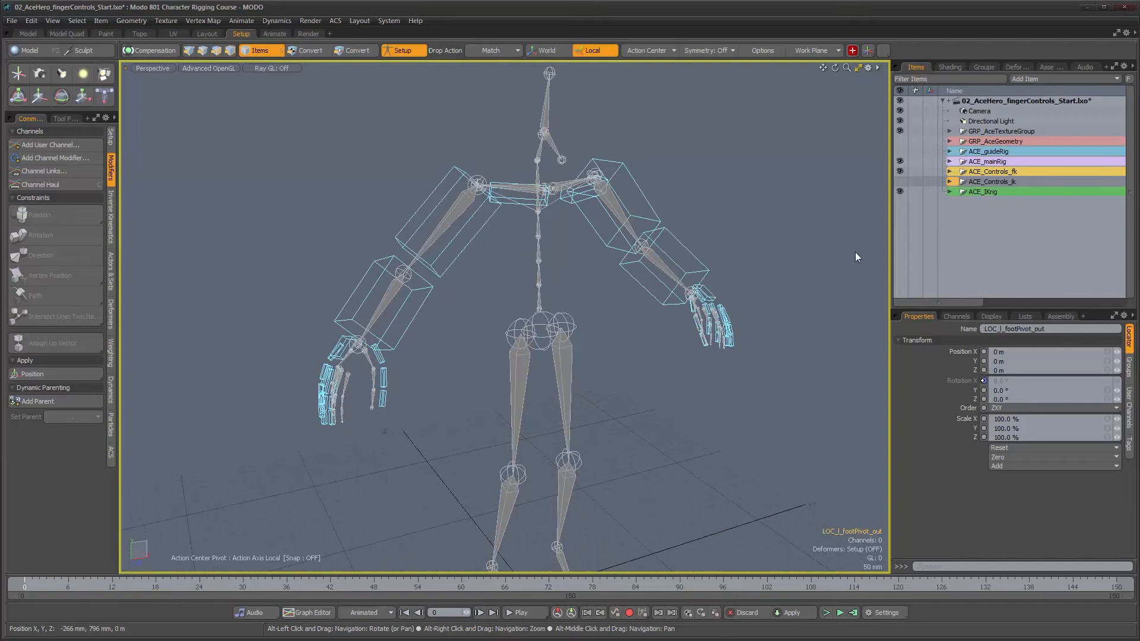
left_click(900, 171)
left_click(900, 181)
left_click_drag(535, 368, 521, 319, "alt")
left_click_drag(525, 237, 528, 318, "alt+shift")
left_click_drag(529, 318, 583, 314, "alt")
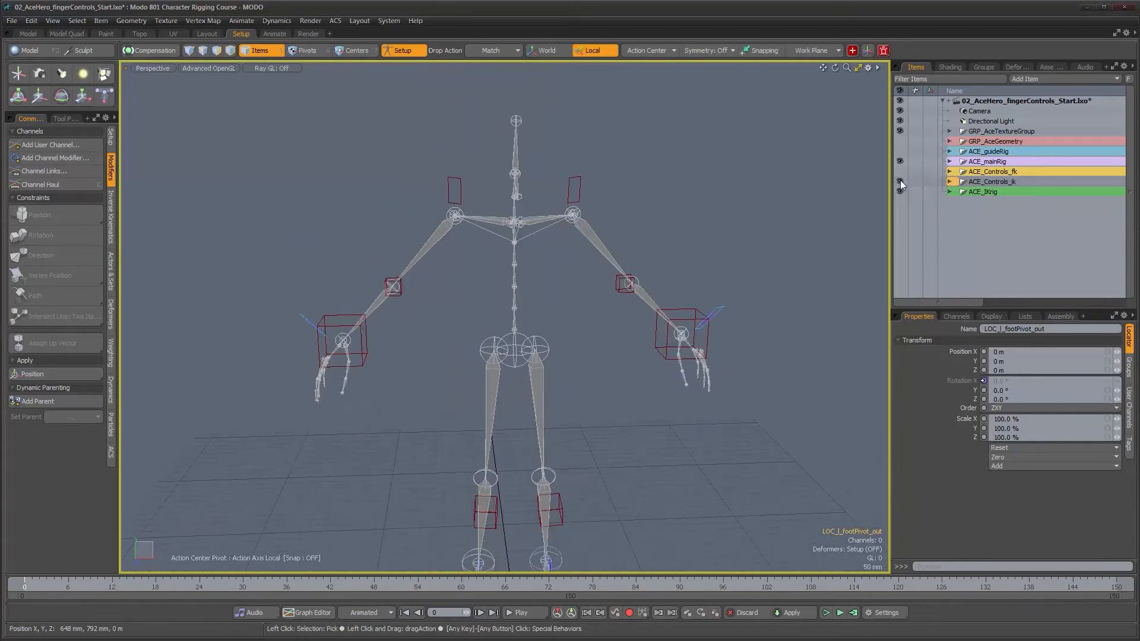
Make the ACE_Controls_fk and GRP_AceGeometry groups visible together with the IK controls
left_click(900, 171)
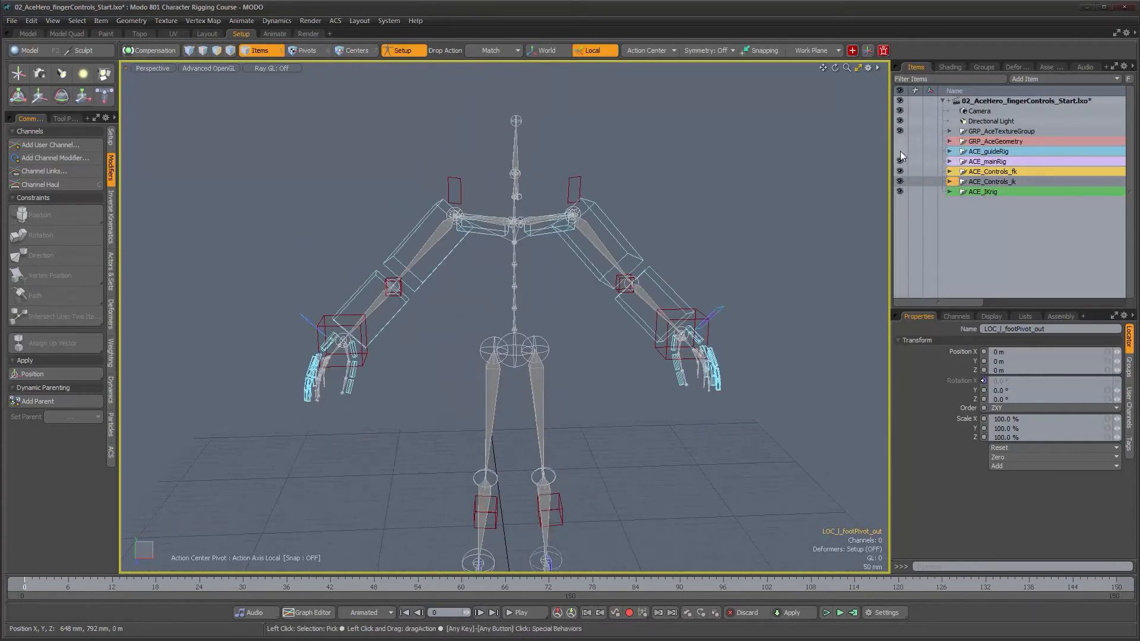
left_click(900, 140)
left_click_drag(648, 341, 596, 436, "alt")
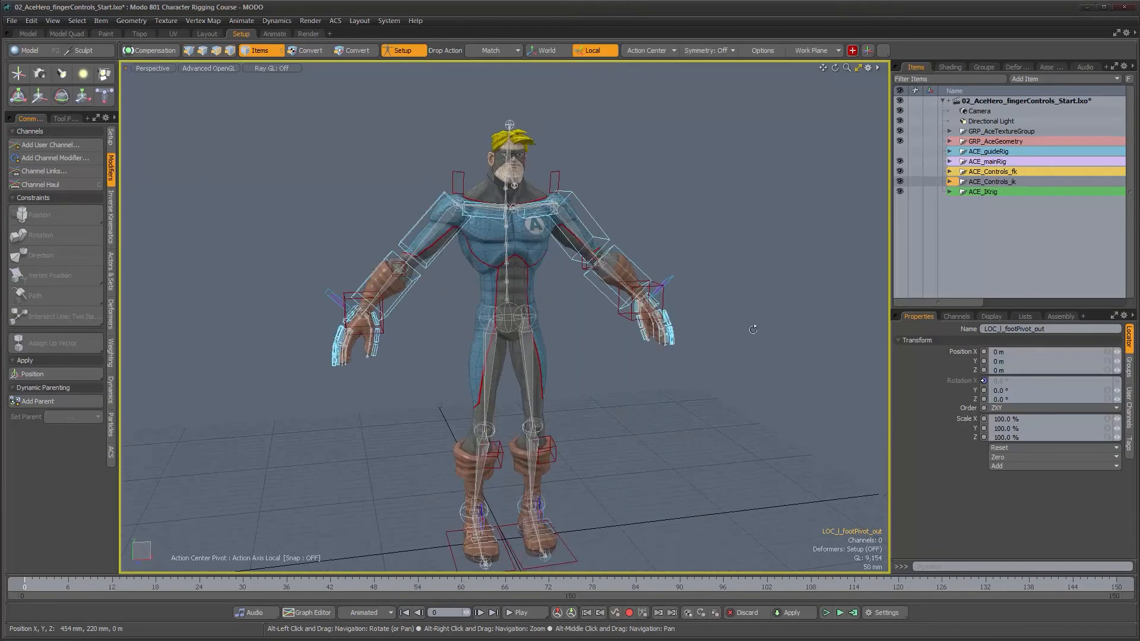
Toggle the visibility of the ACE_hidden group to inspect the rig, and hide the GRP_AceGeometry group
left_click(990, 67)
left_click(904, 161)
left_click_drag(633, 380, 669, 383, "alt")
left_click(898, 173)
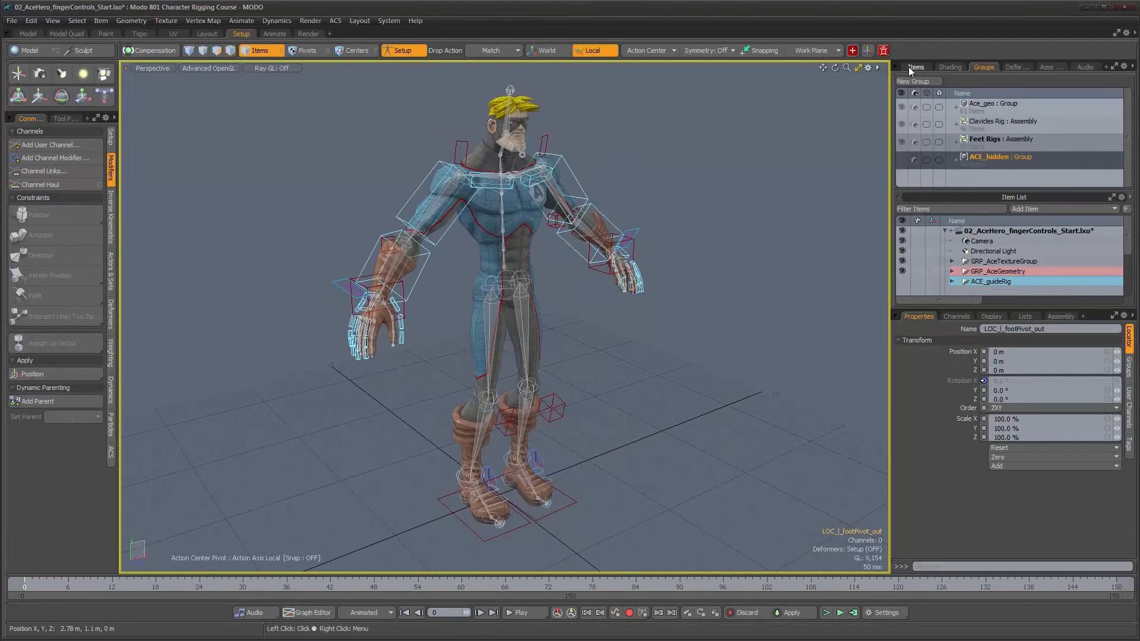
left_click(910, 67)
left_click(899, 141)
left_click_drag(570, 339, 600, 415, "alt")
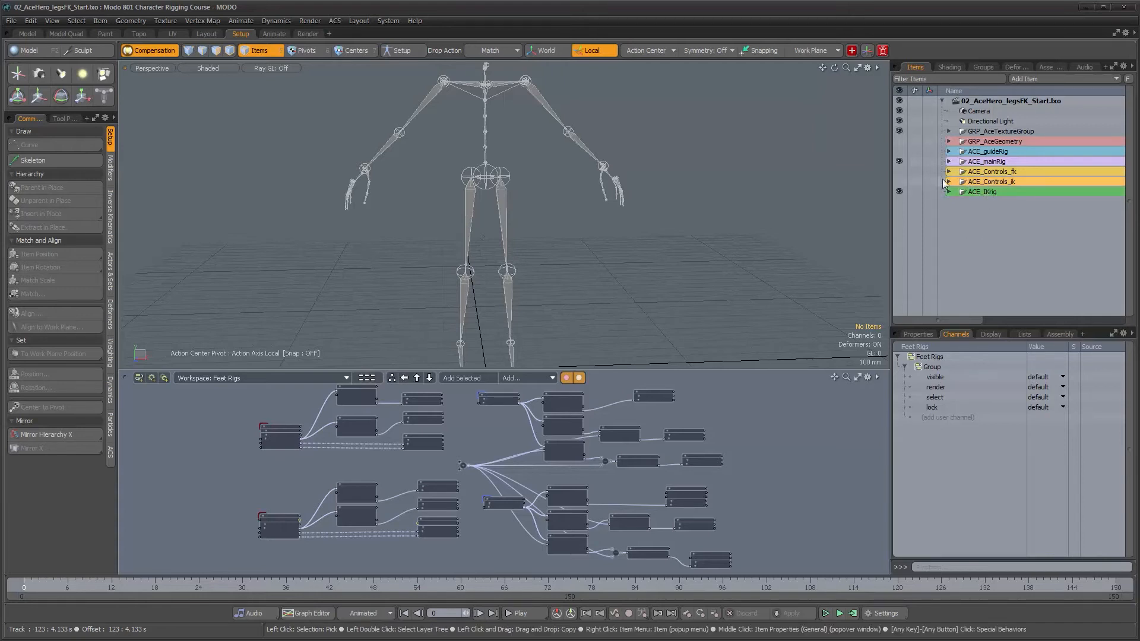
Make the ACE_Controls_ik group visible and examine the leg joints with their knee and foot controls
left_click(899, 182)
middle_click_drag(518, 266, 533, 225, "alt")
left_click_drag(550, 231, 597, 230, "alt")
right_click_drag(581, 227, 612, 227, "alt")
left_click_drag(612, 227, 575, 247, "alt")
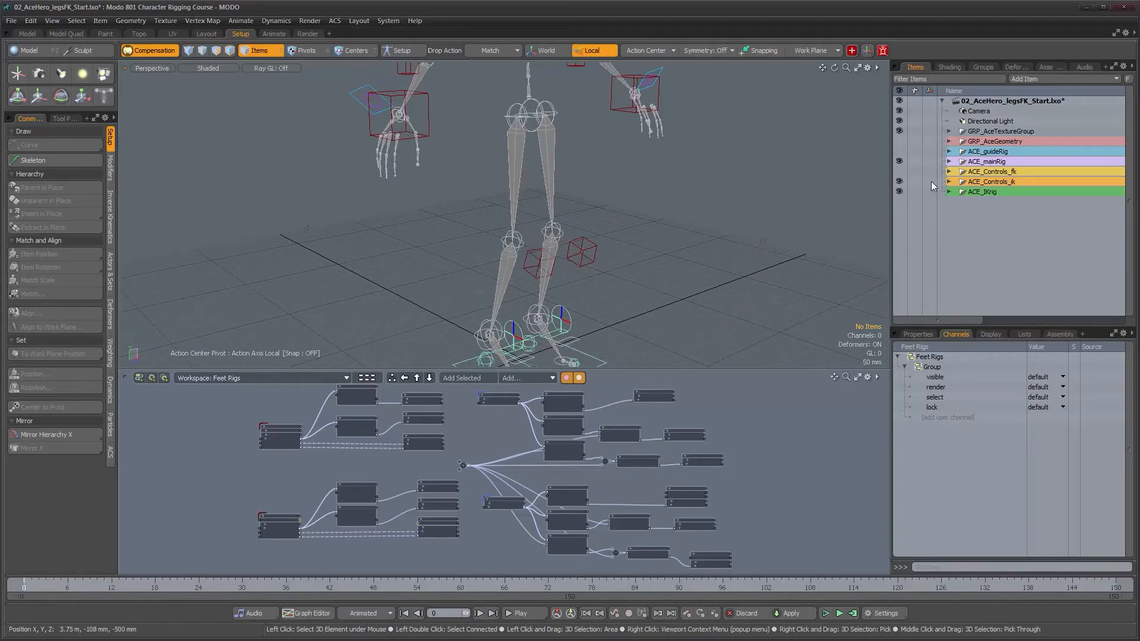
left_click_drag(588, 199, 564, 203, "alt")
right_click_drag(564, 203, 525, 201, "alt")
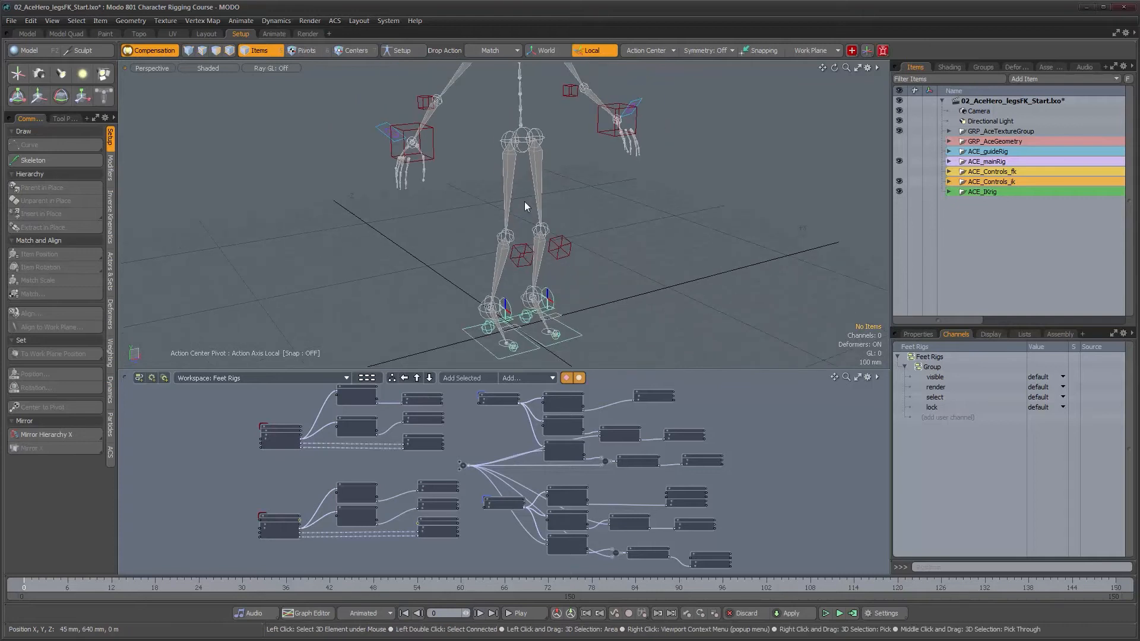
left_click_drag(525, 201, 534, 205, "alt")
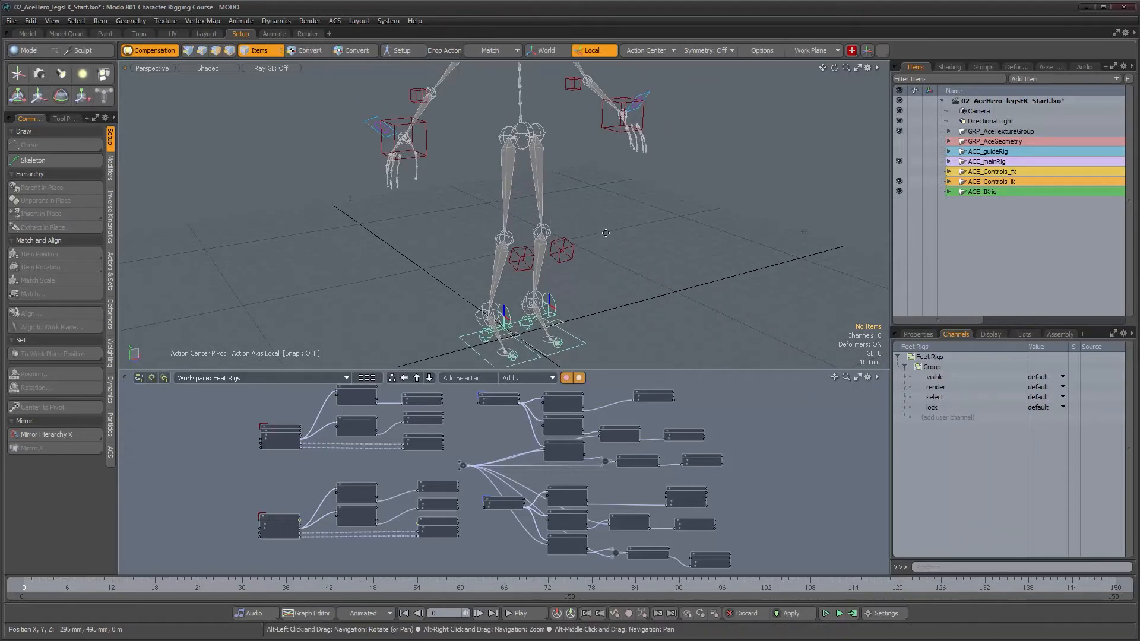
left_click_drag(606, 233, 608, 230, "alt")
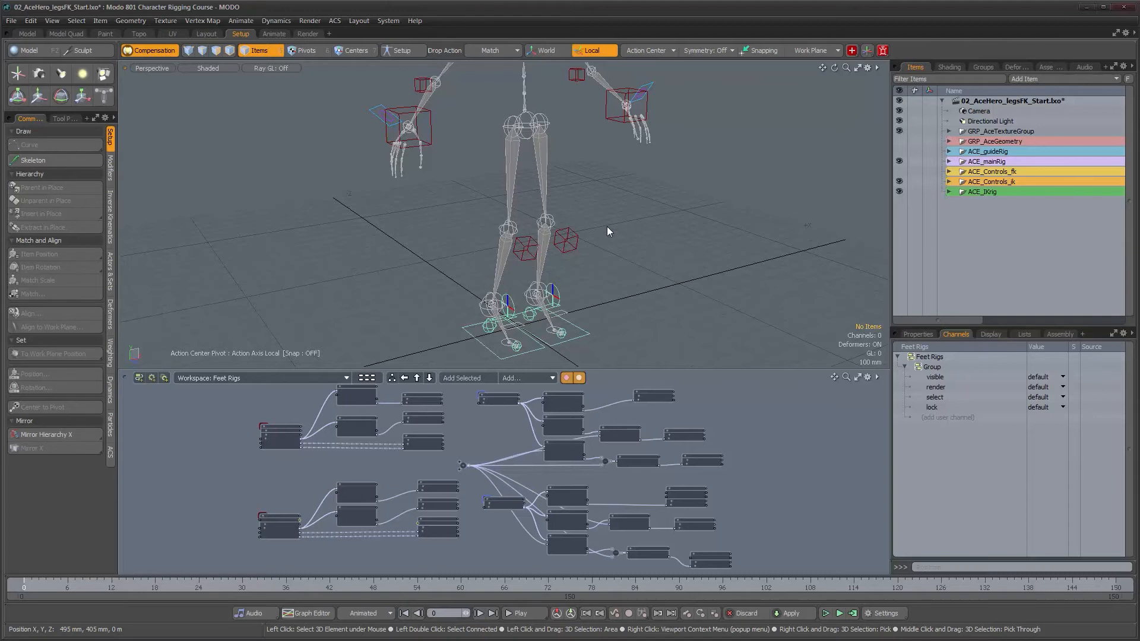
left_click_drag(627, 206, 638, 238, "alt")
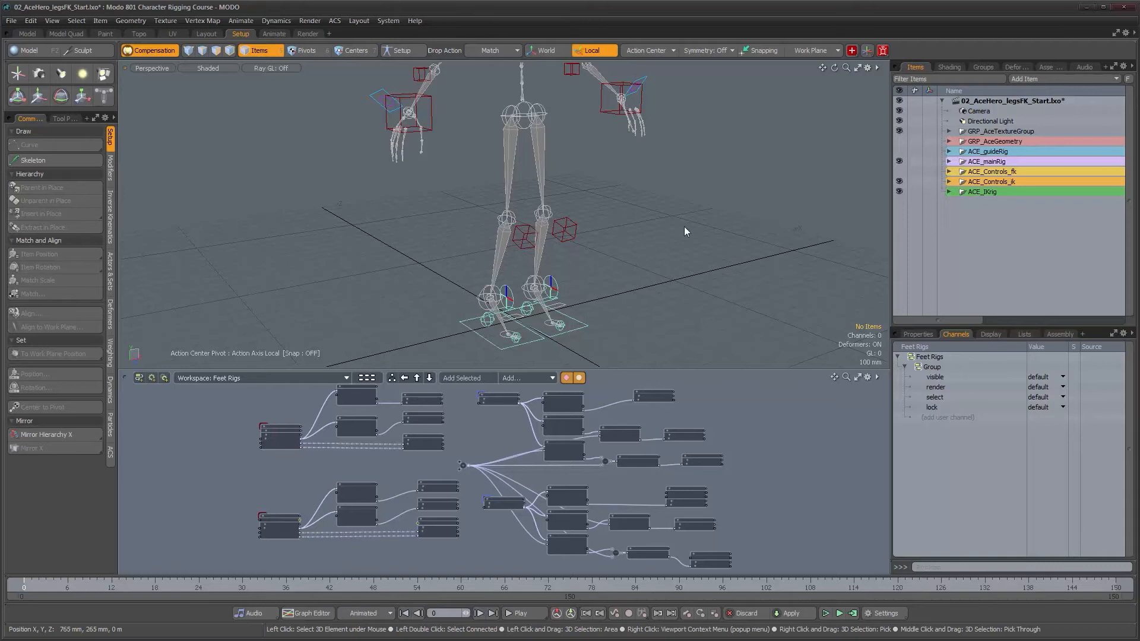
Briefly show the ACE_guideRig group to check it against the leg joints, and hide it again
left_click(899, 152)
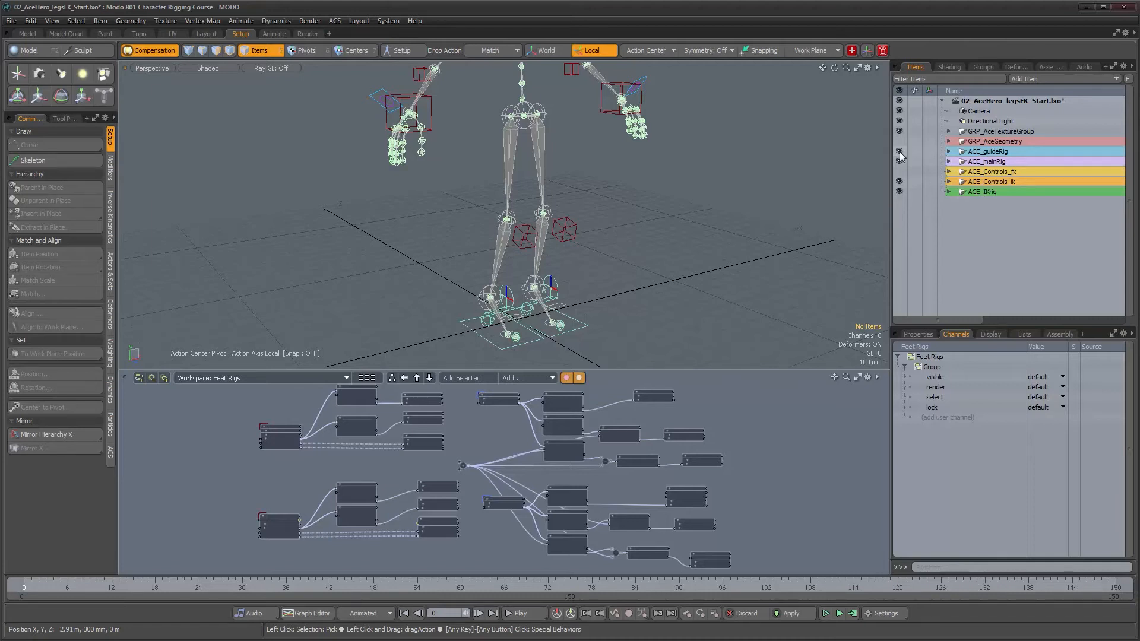
left_click(899, 151)
left_click_drag(583, 192, 563, 193, "alt")
right_click_drag(562, 192, 578, 194, "alt")
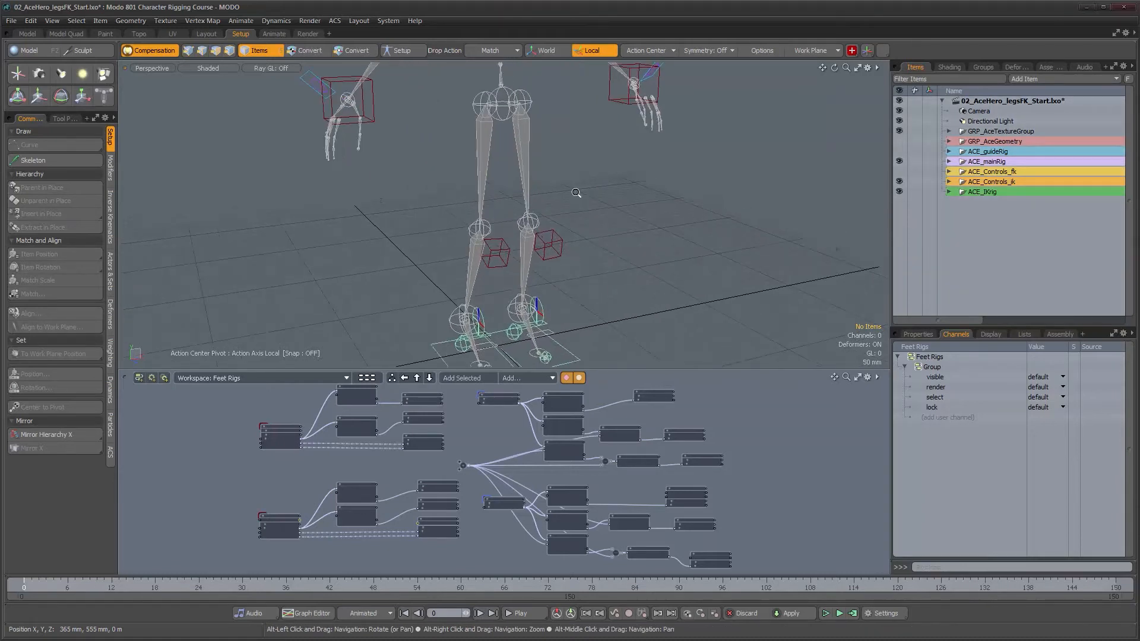
middle_click_drag(579, 193, 607, 177, "alt")
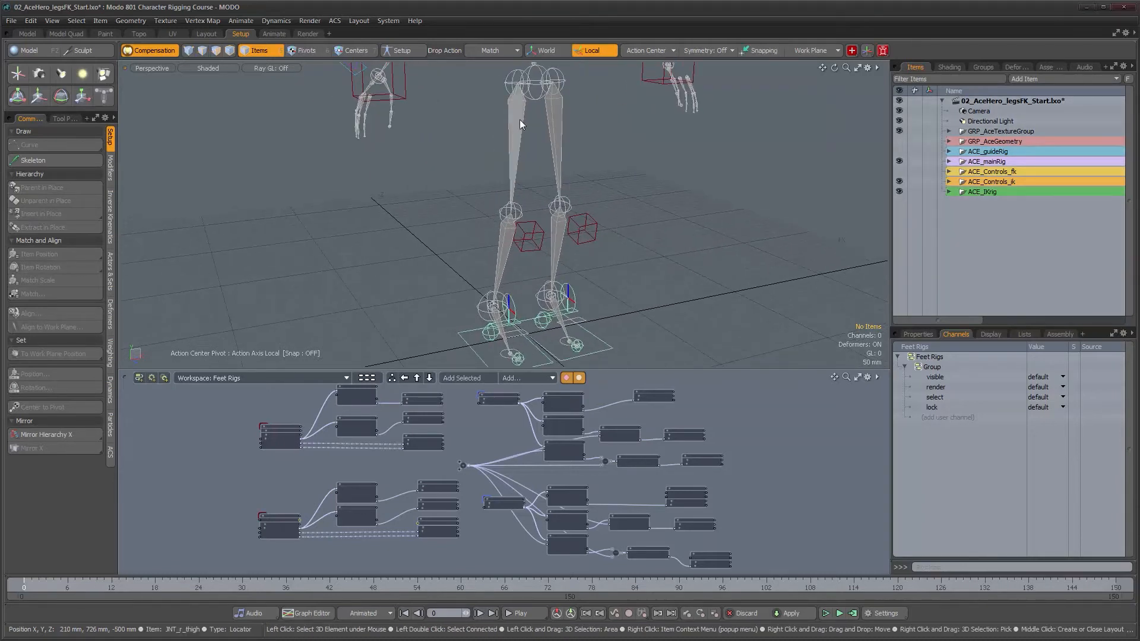
Locate the right thigh joint's parent group GRP_r_leg inside ACE_mainRig and unparent it in place
left_click(519, 120)
left_click_drag(622, 159, 607, 160, "alt")
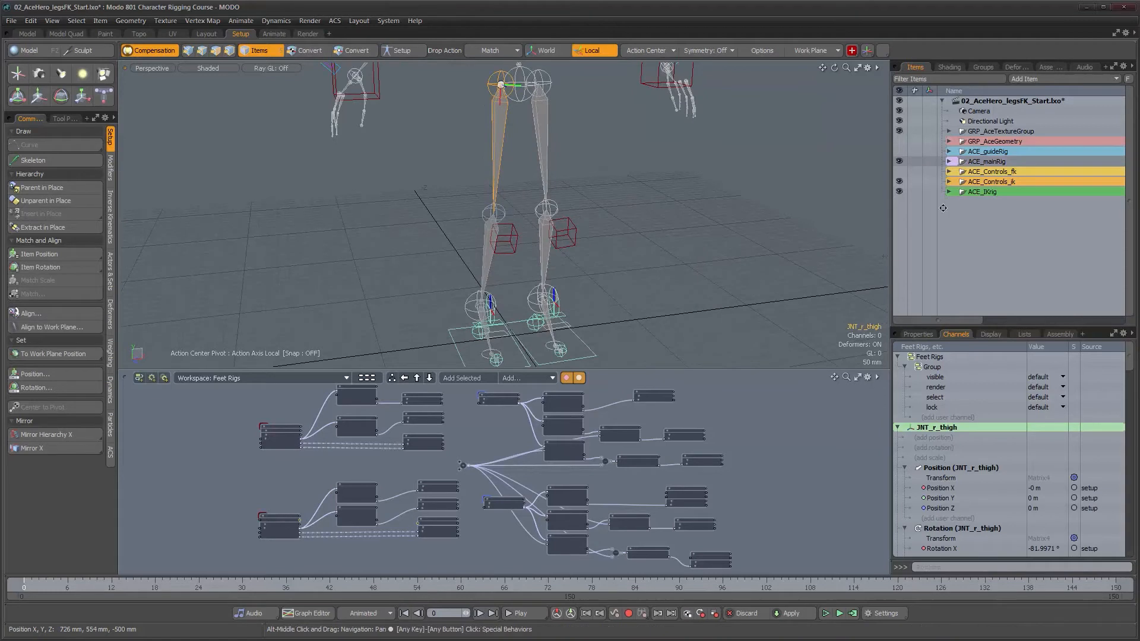
left_click(950, 162)
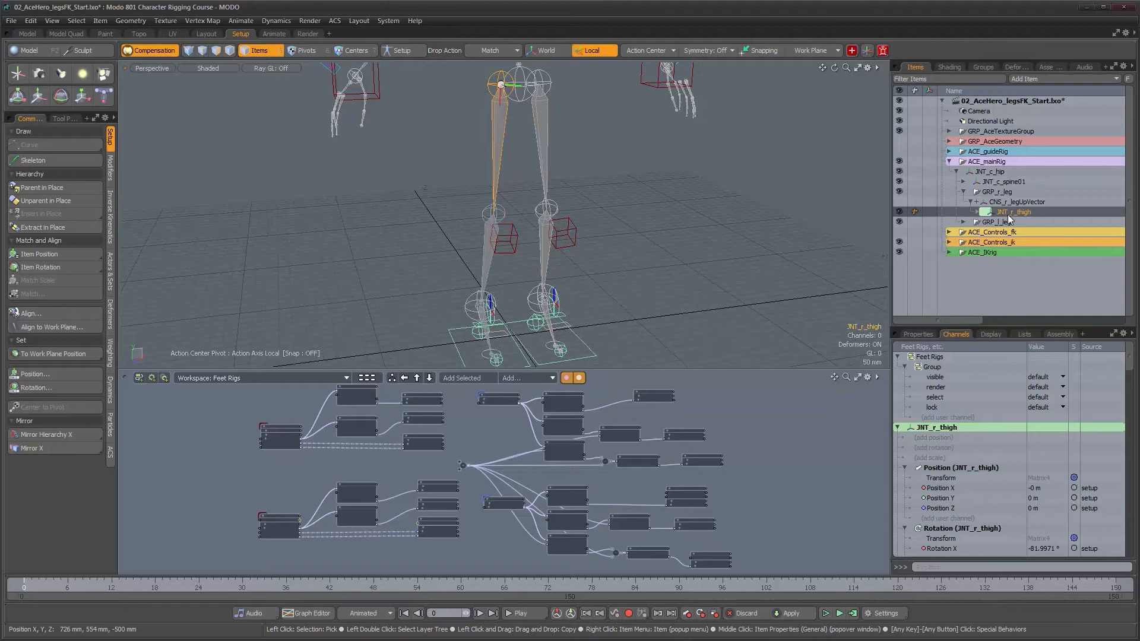
left_click(997, 192)
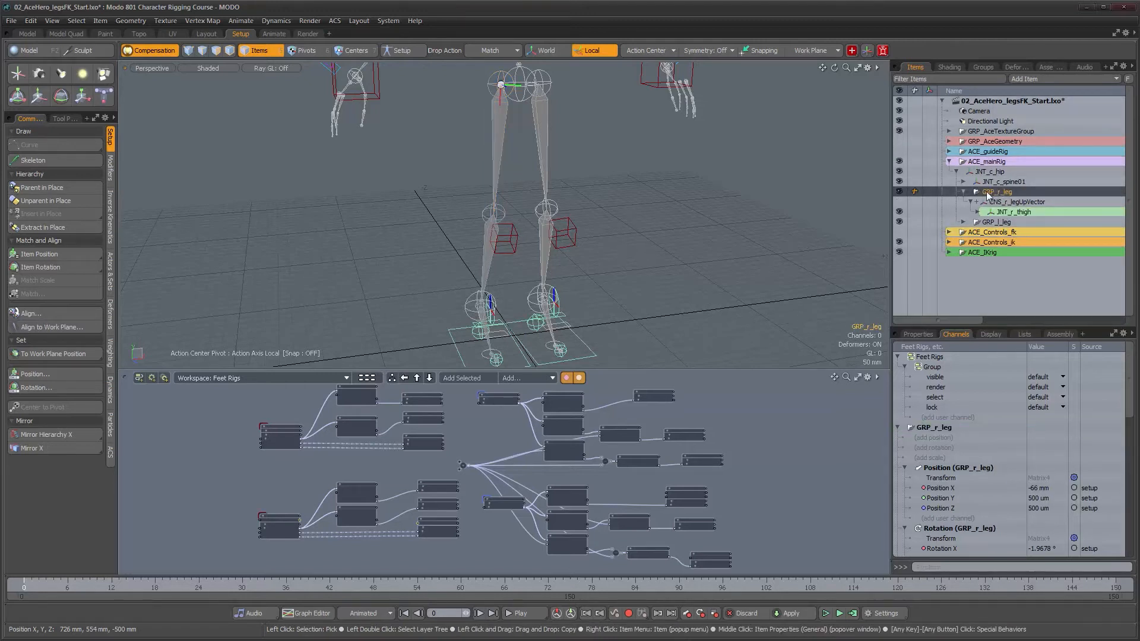
left_click_drag(801, 193, 598, 188, "alt")
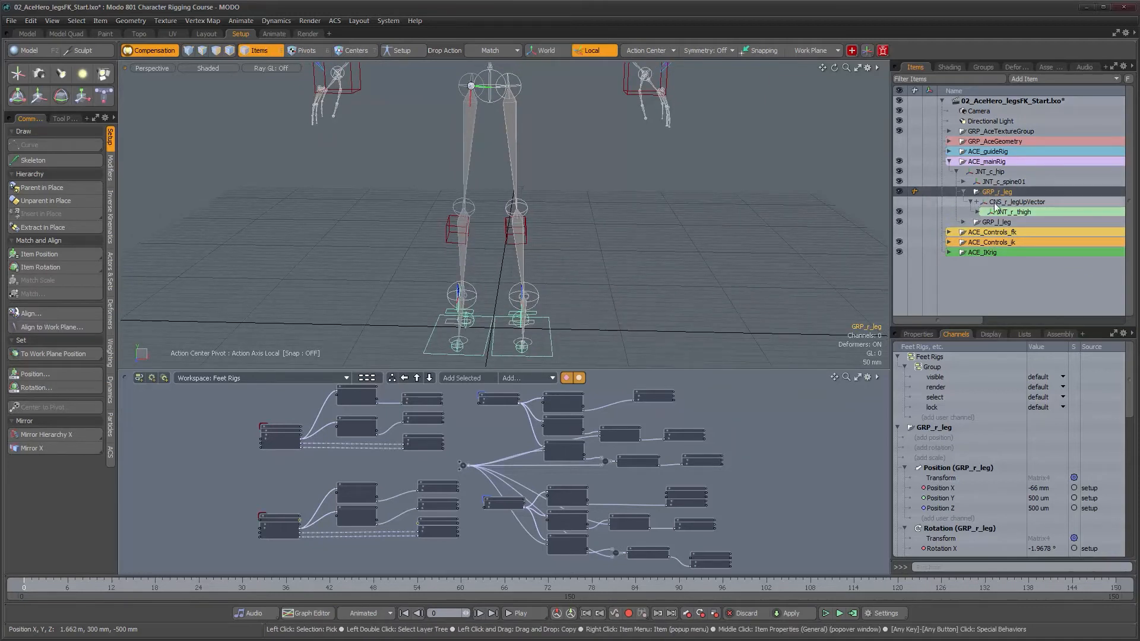
left_click_drag(653, 190, 569, 204, "alt")
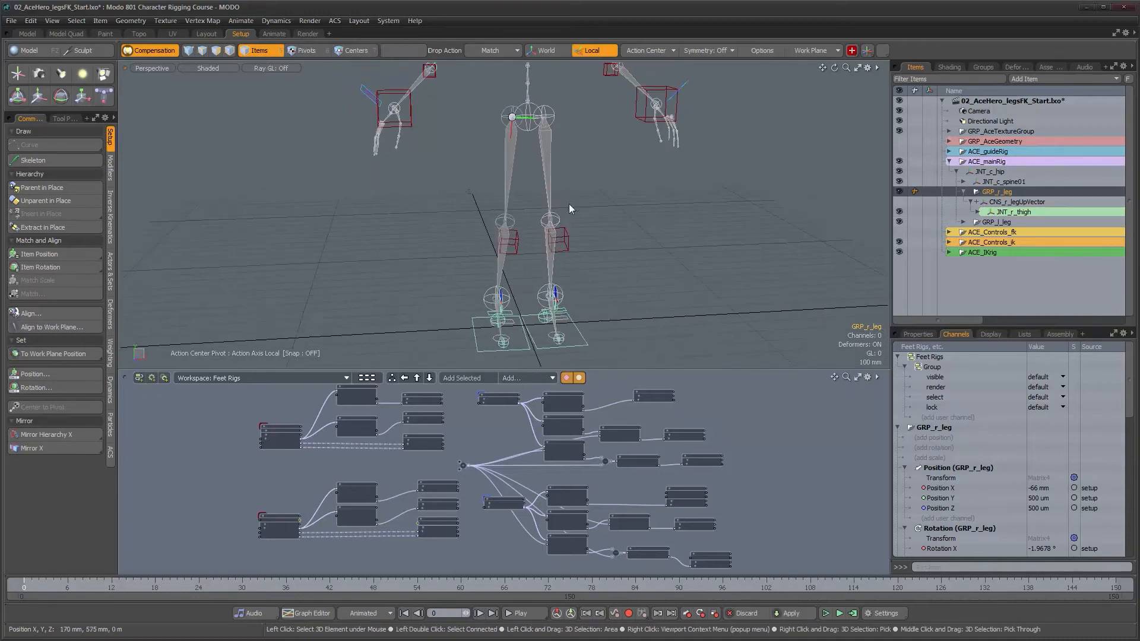
left_click_drag(515, 232, 537, 234, "alt")
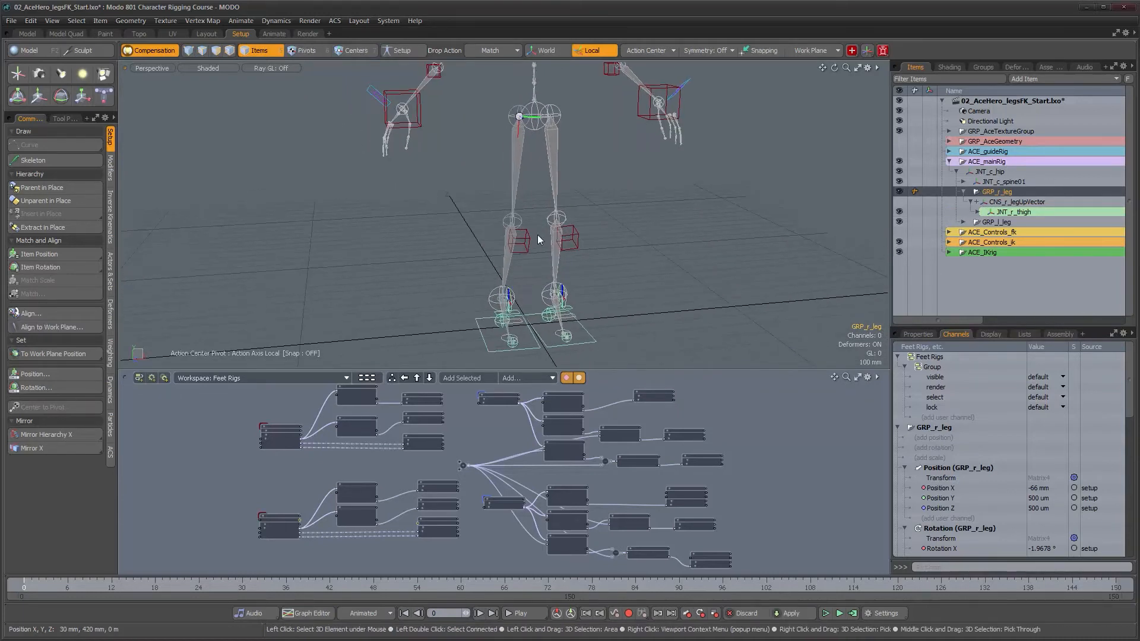
left_click_drag(657, 258, 589, 208, "alt")
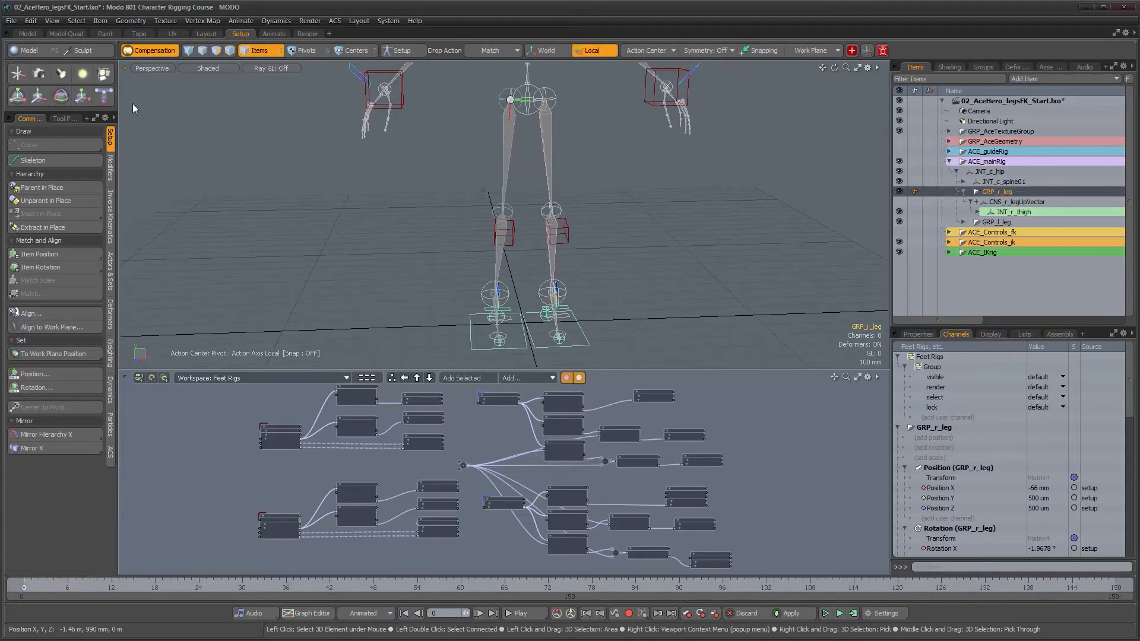
left_click(43, 200)
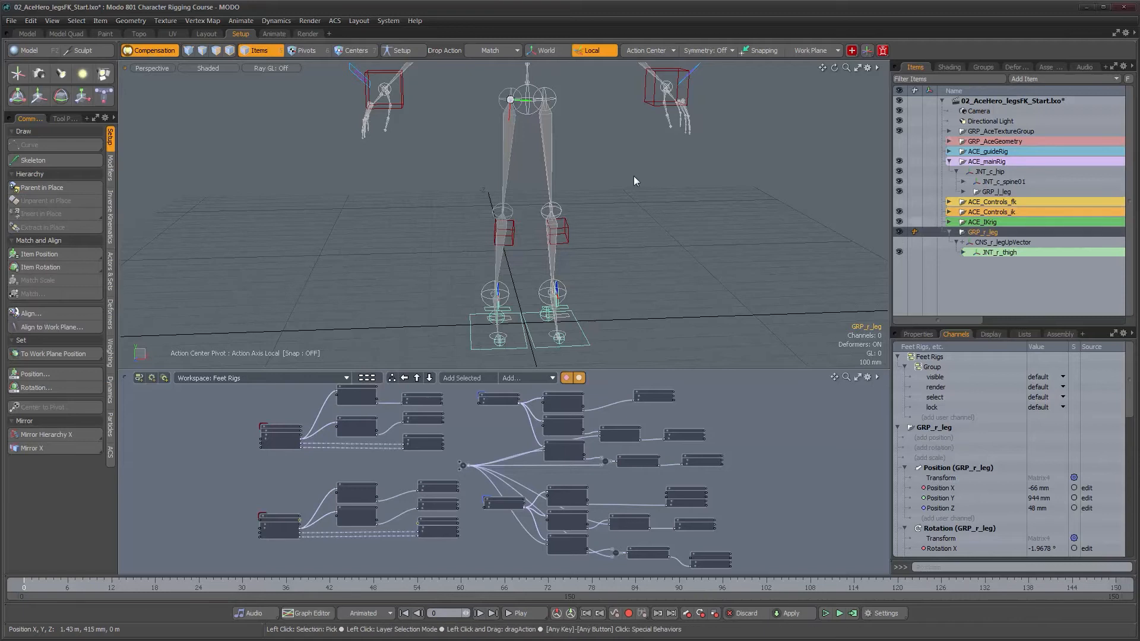
Hide the ACE_mainRig group to isolate the unparented right leg in the view
left_click_drag(582, 172, 594, 173, "alt")
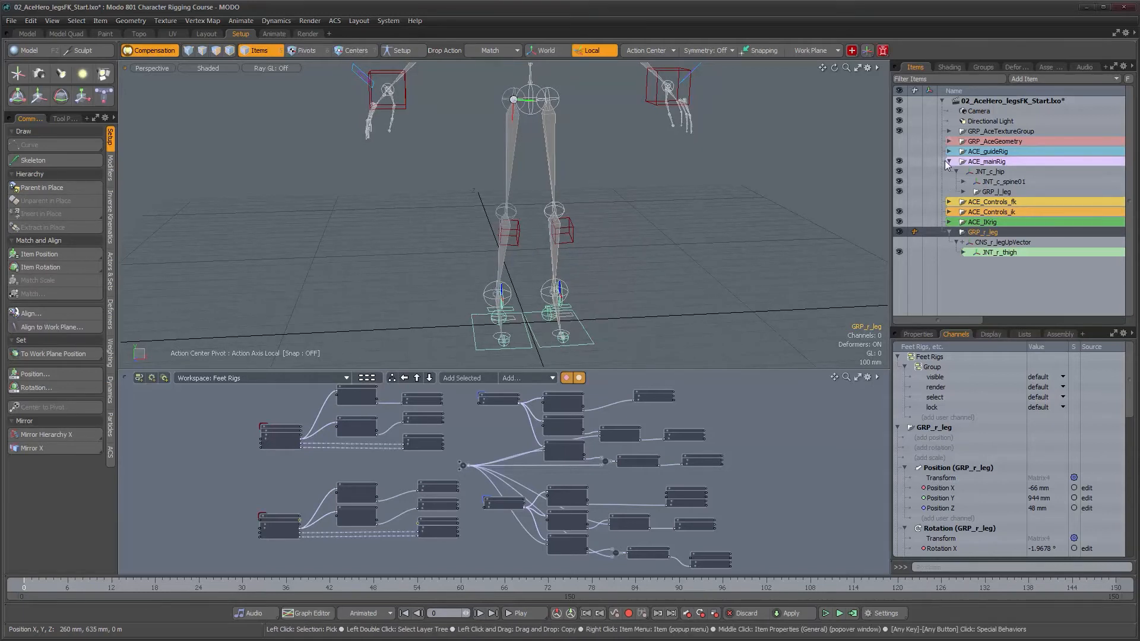
left_click(899, 161)
left_click_drag(630, 202, 588, 166, "alt")
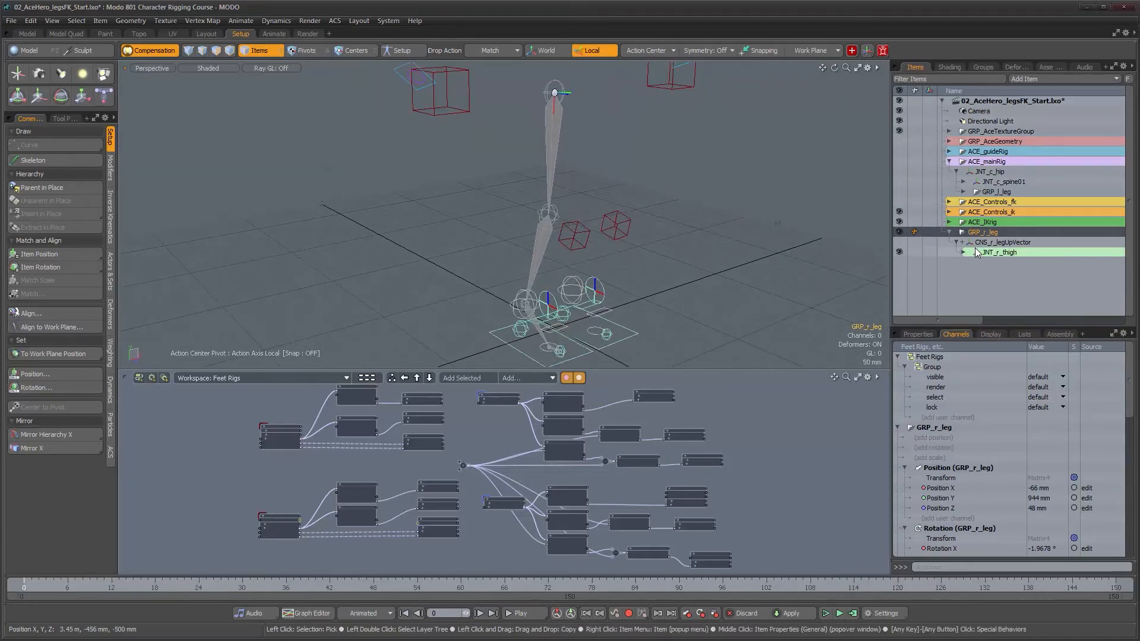
left_click_drag(647, 191, 656, 191, "alt")
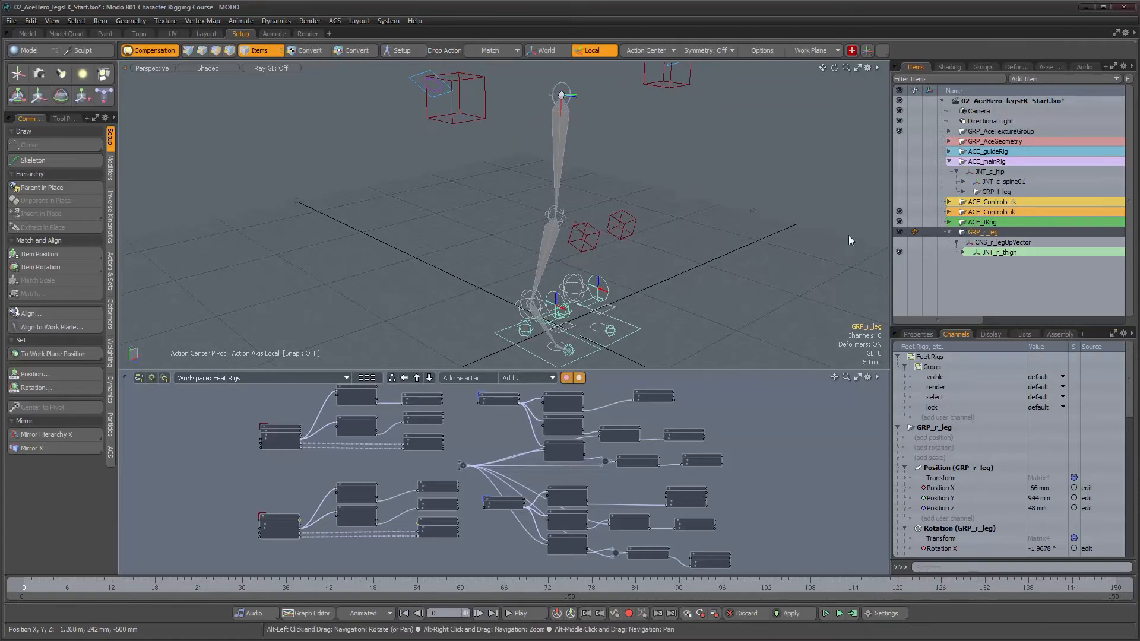
Expand the right leg hierarchy and set the editor color of JNT_r_thigh through JNT_r_toesEND to Light Green
left_click(963, 253, "shift")
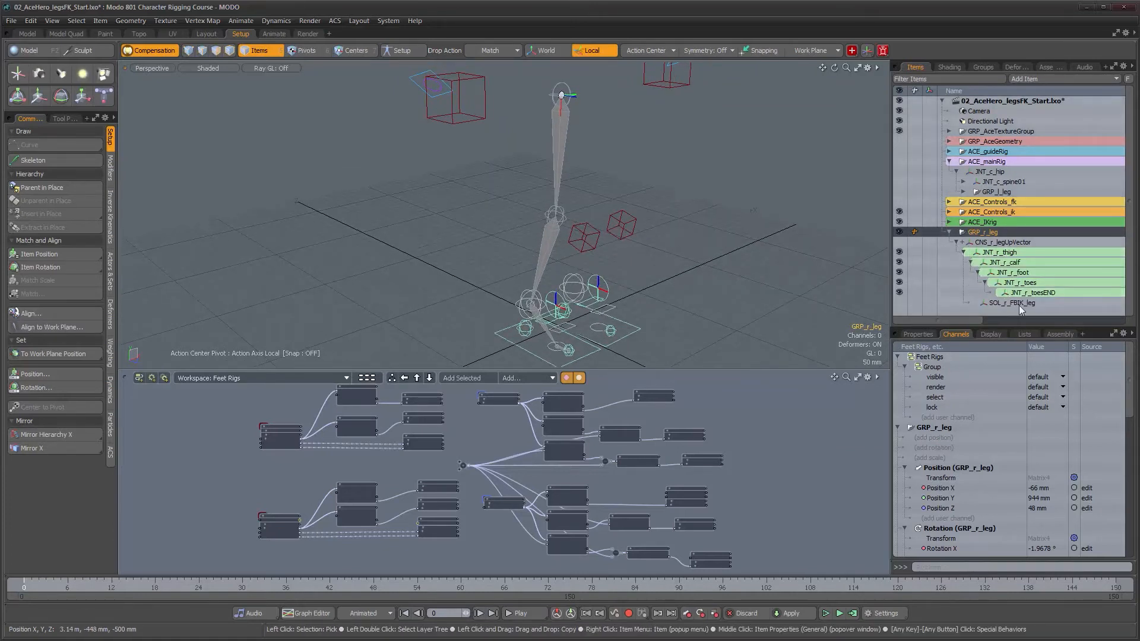
left_click(992, 251)
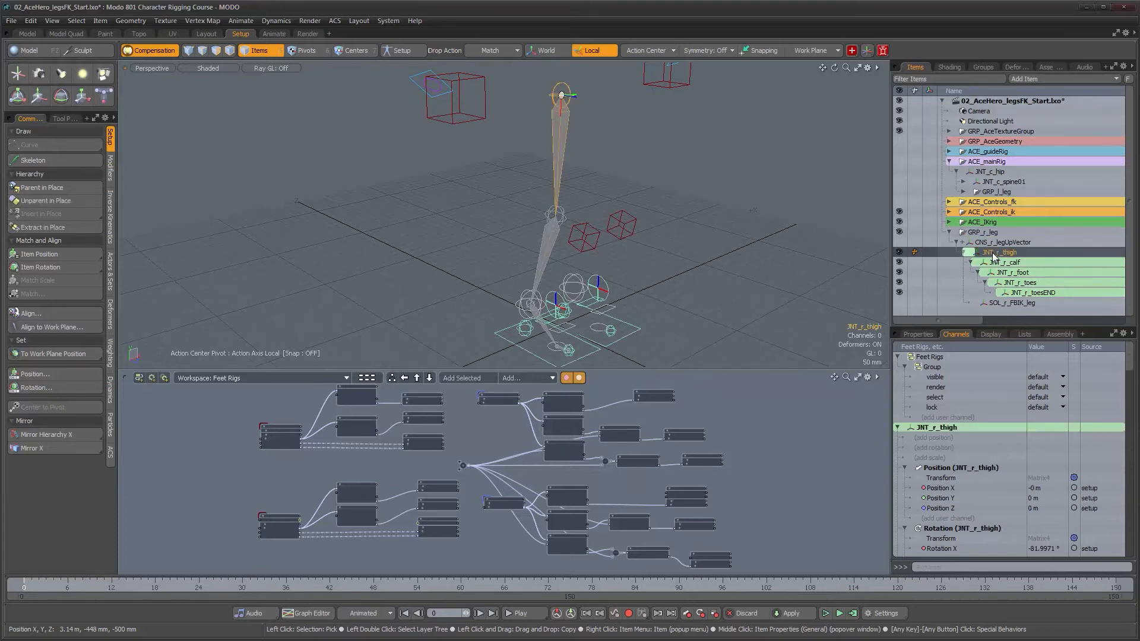
left_click(1019, 293, "shift")
right_click(1019, 293)
mouse_move(1021, 305)
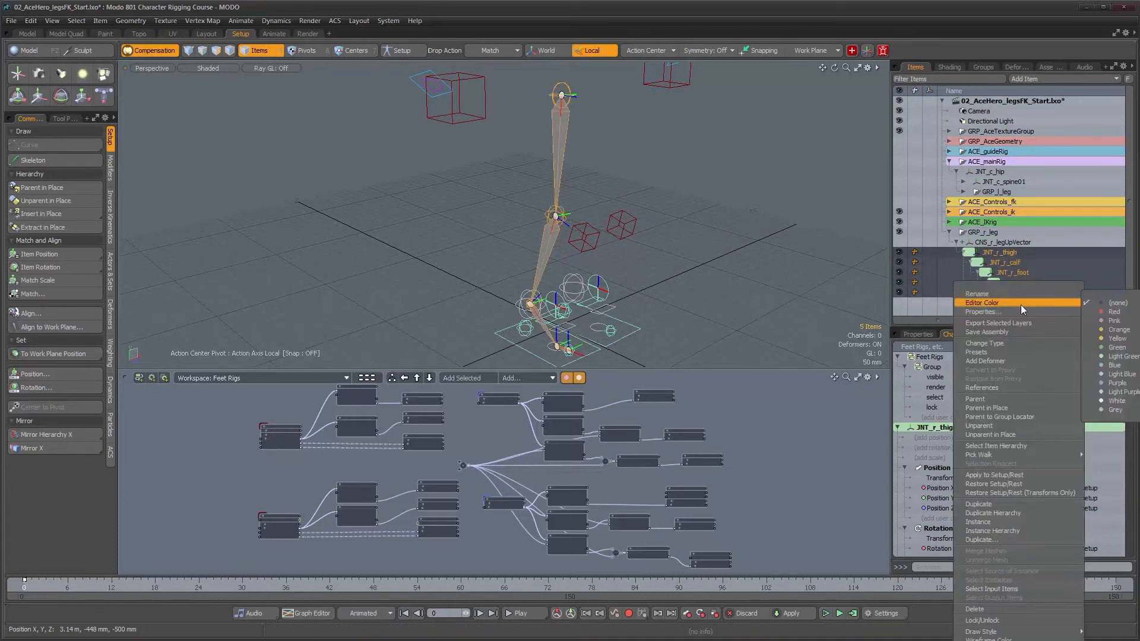
left_click(1119, 356)
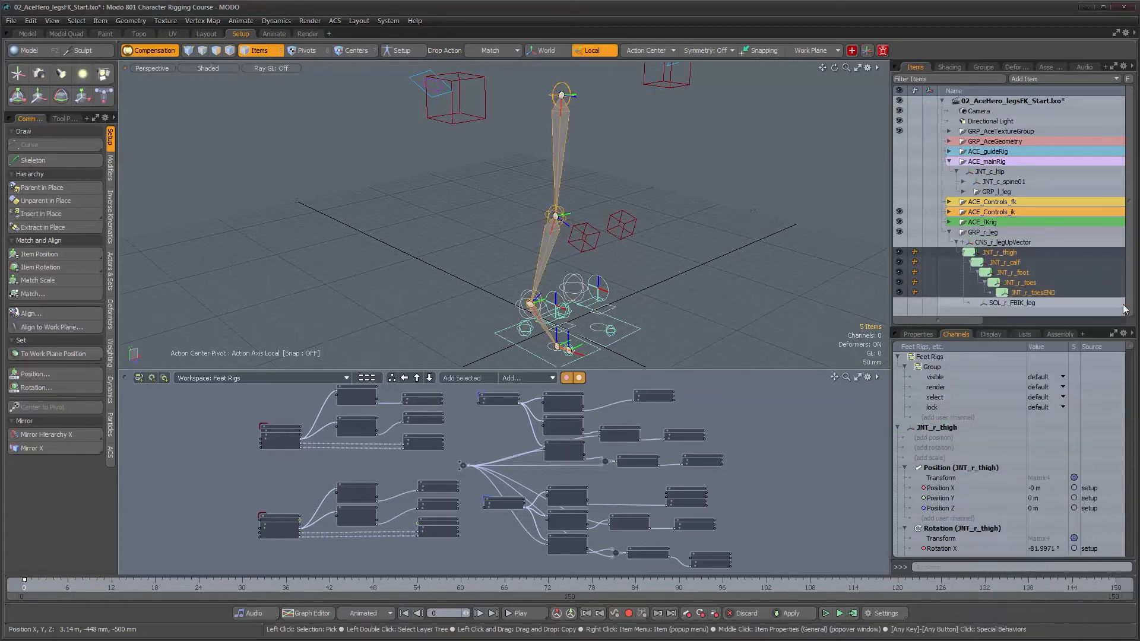
Rename the GRP_r_leg group to GRP_r_IKleg
left_click(1019, 270)
left_click(993, 252)
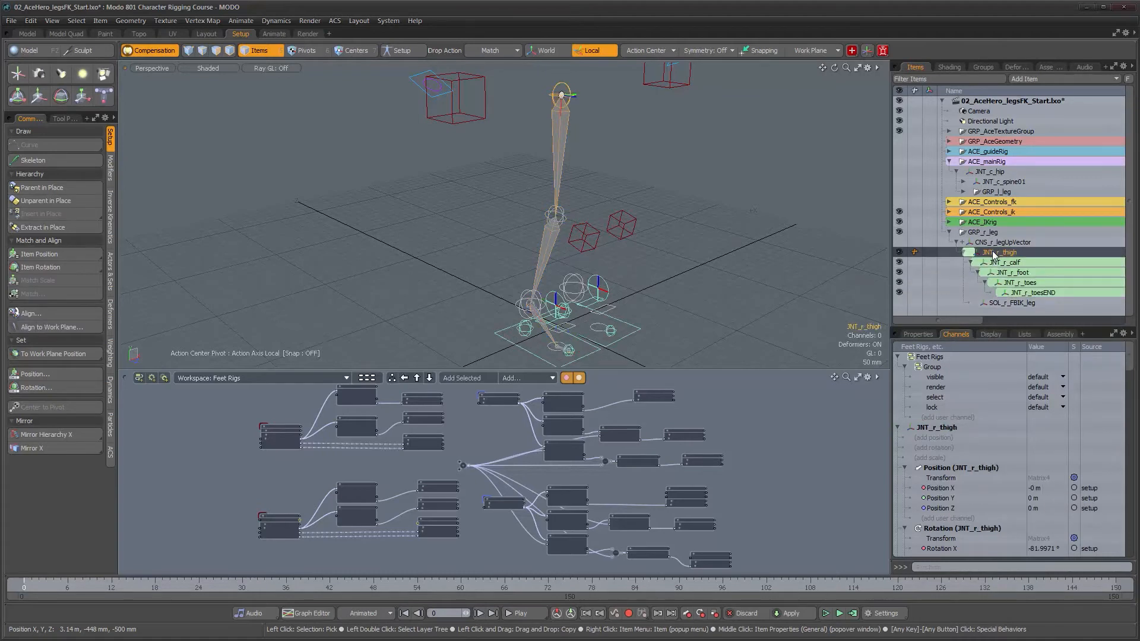
left_click(980, 232)
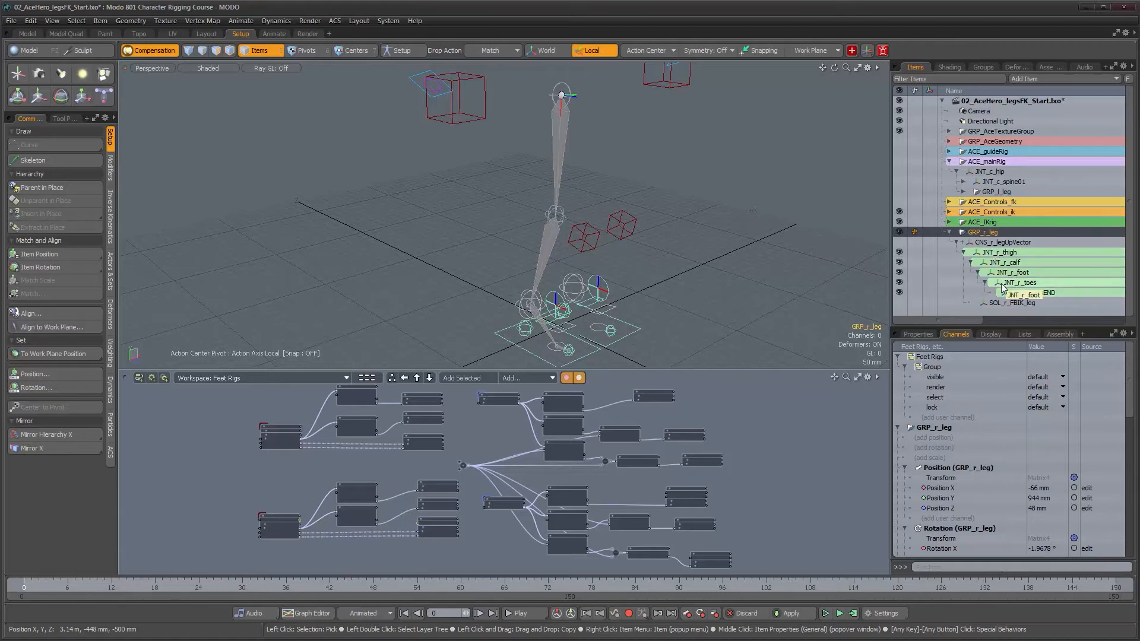
left_click_drag(695, 231, 636, 238, "alt")
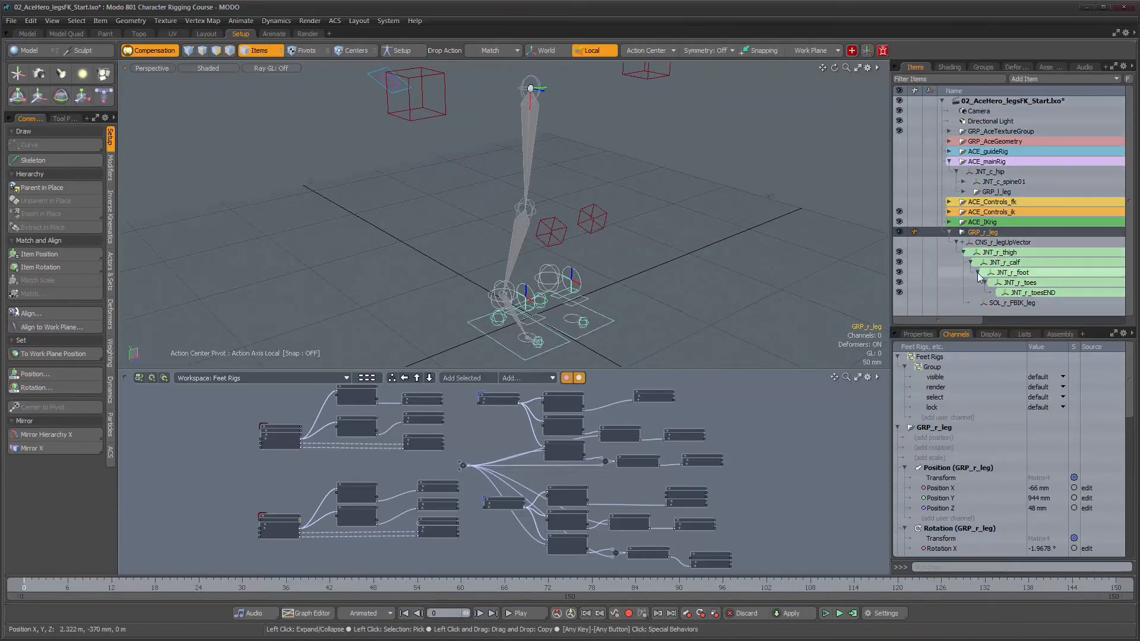
double_click(988, 233)
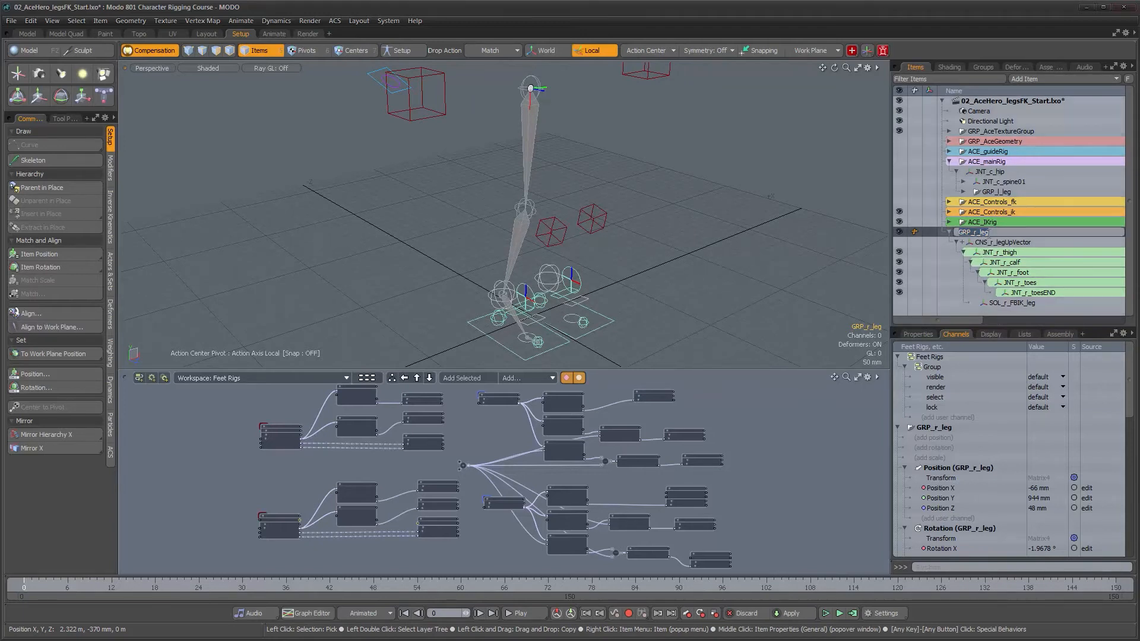
left_click(980, 233)
type("IK")
key("Return")
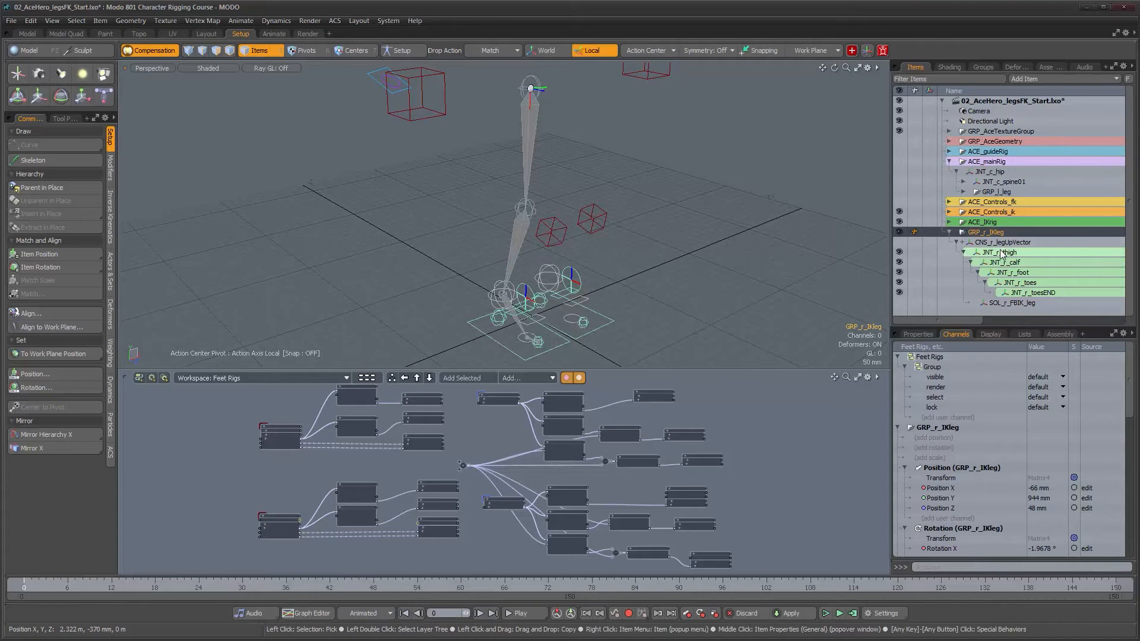
Rename the CNS_r_legUpVector item in the right IK leg group to CNS_r_IKlegUpVector
double_click(1002, 244)
left_click(999, 244)
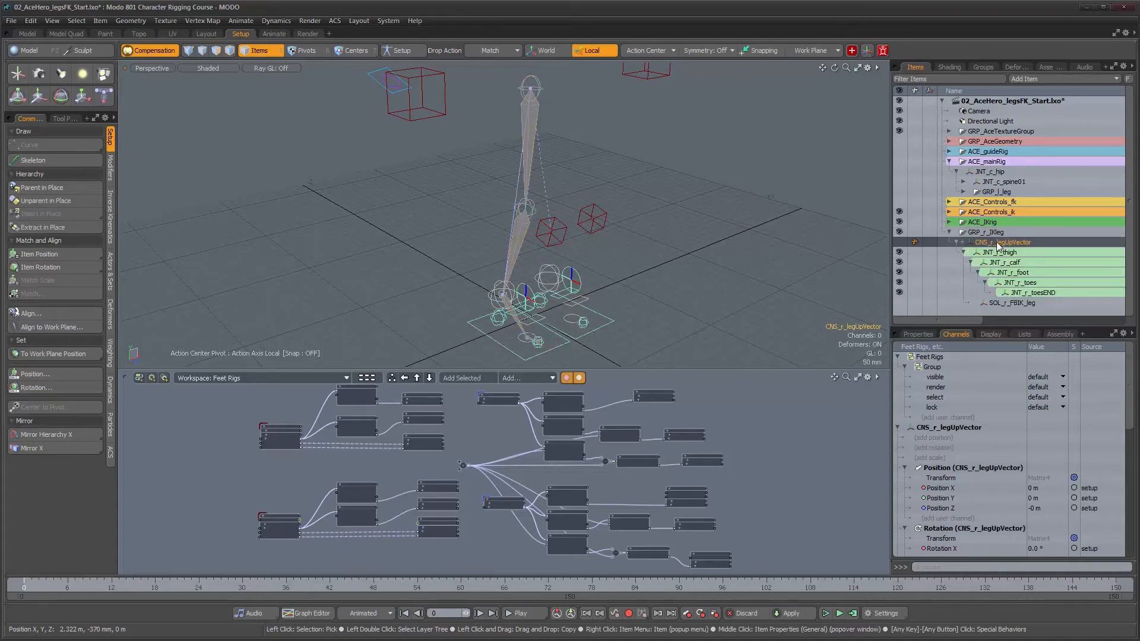
left_click(998, 243)
left_click(993, 243)
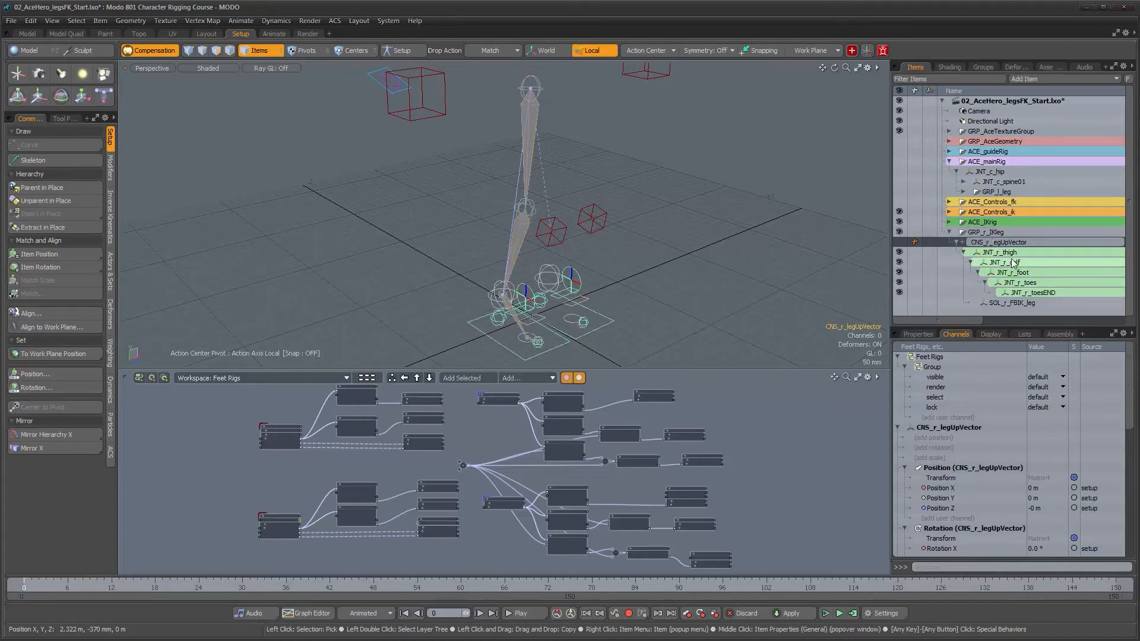
type("IK")
key("Return")
Rename the right thigh joint to JNT_r_IKthigh and the right calf joint to JNT_r_IKcalf
left_click(1010, 254)
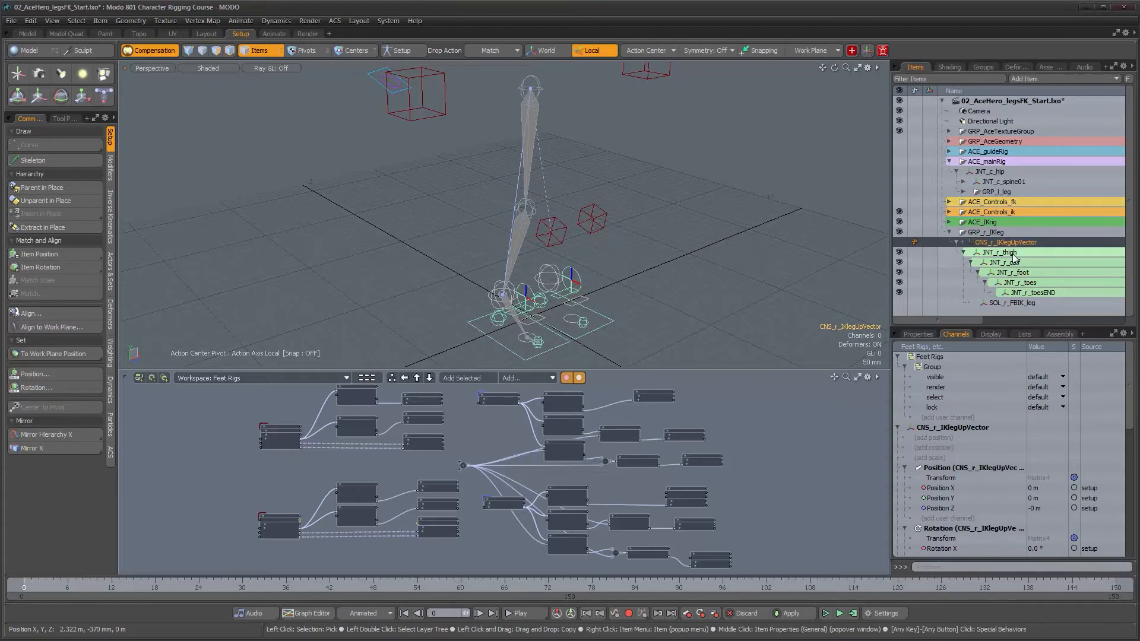
left_click(1003, 255)
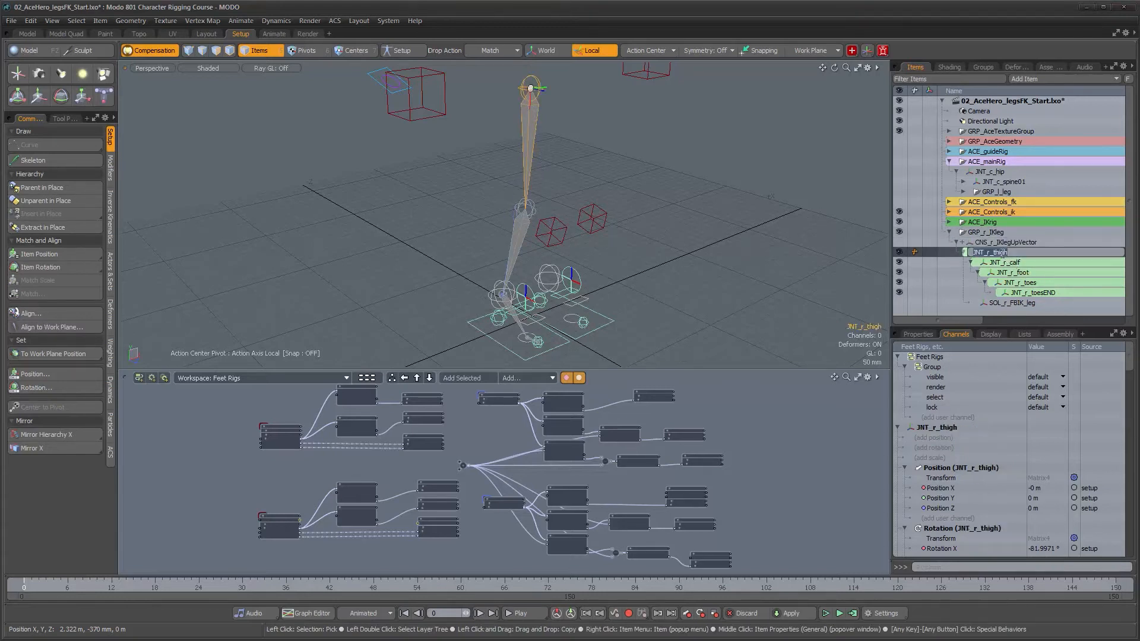
left_click(995, 253)
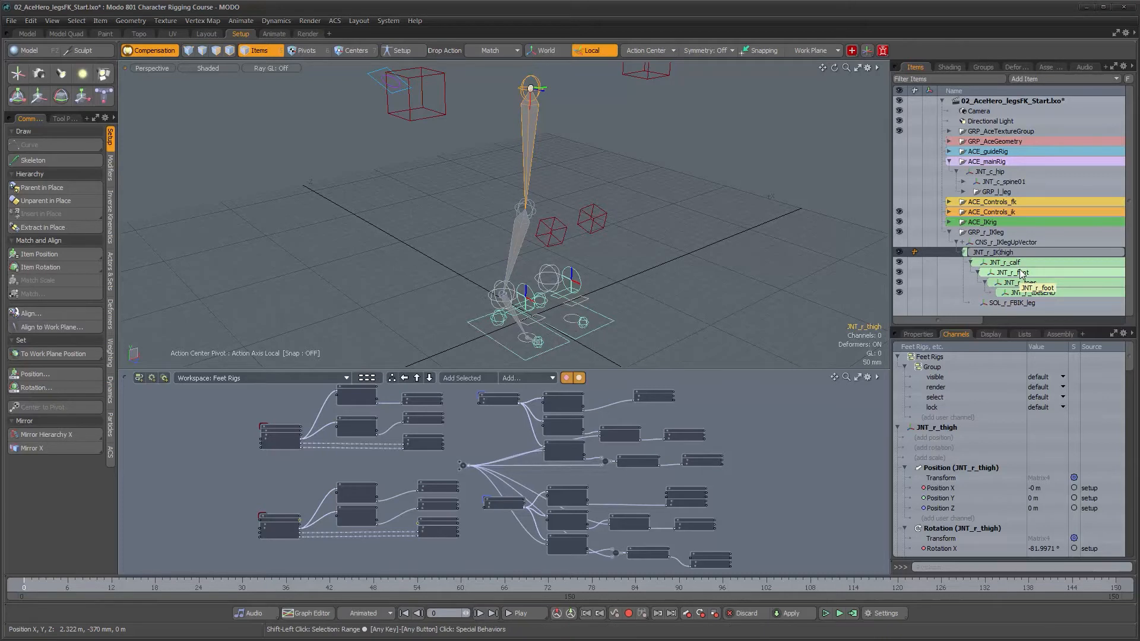
type("IK")
left_click(1012, 264)
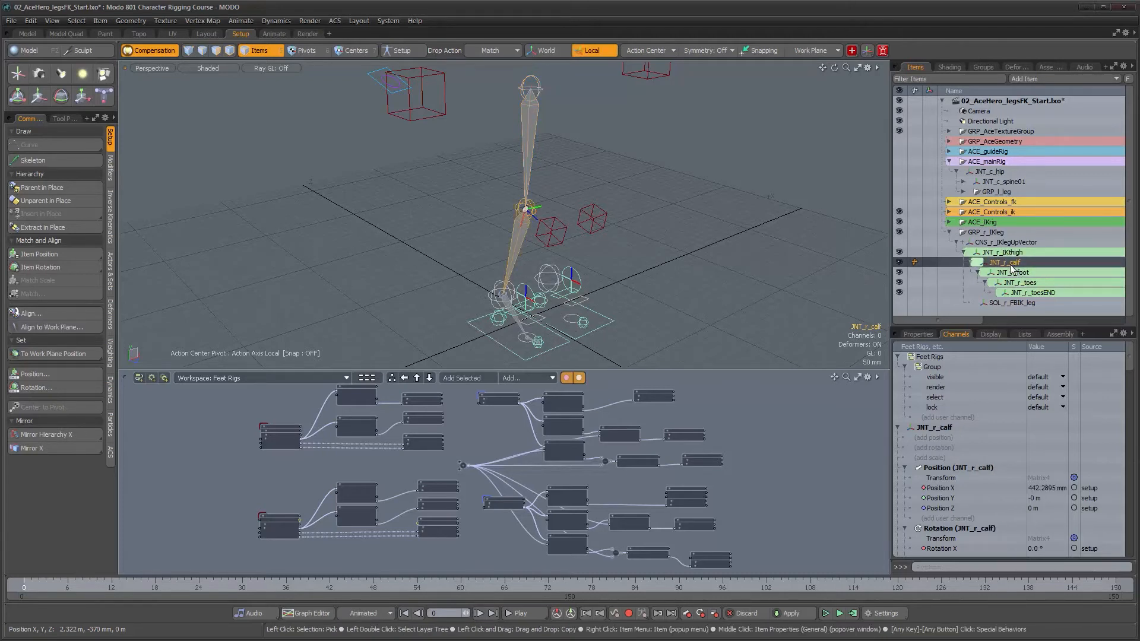
left_click(1010, 266)
type("IK")
key("Return")
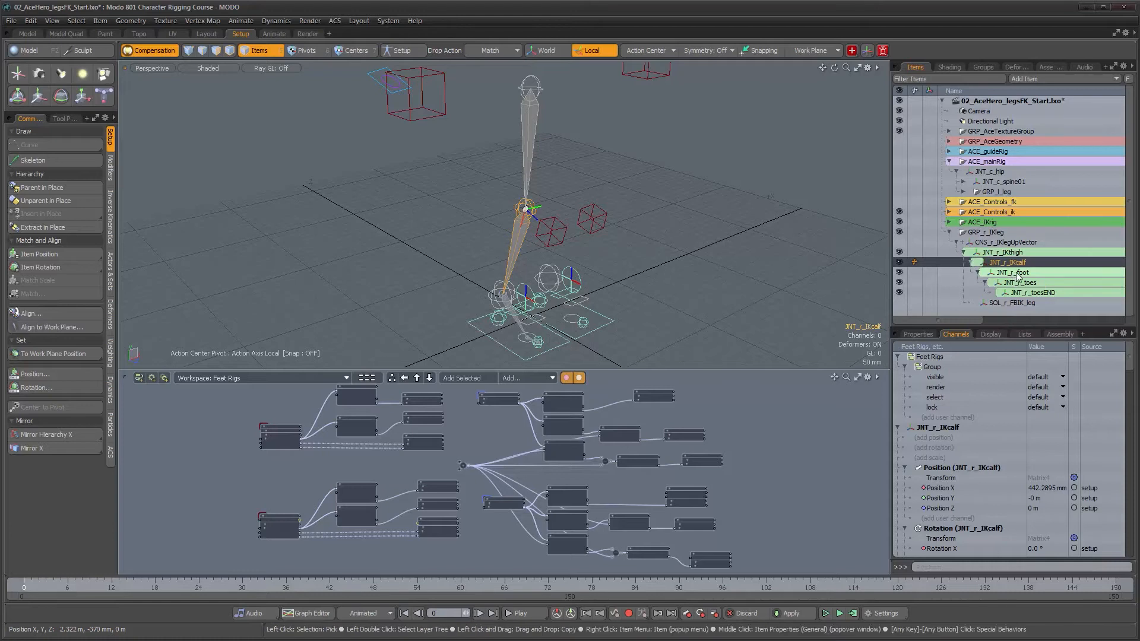
Rename the right foot joint under JNT_r_IKcalf to JNT_r_IKfoot
left_click(1013, 273)
left_click(1014, 274)
left_click(1010, 272)
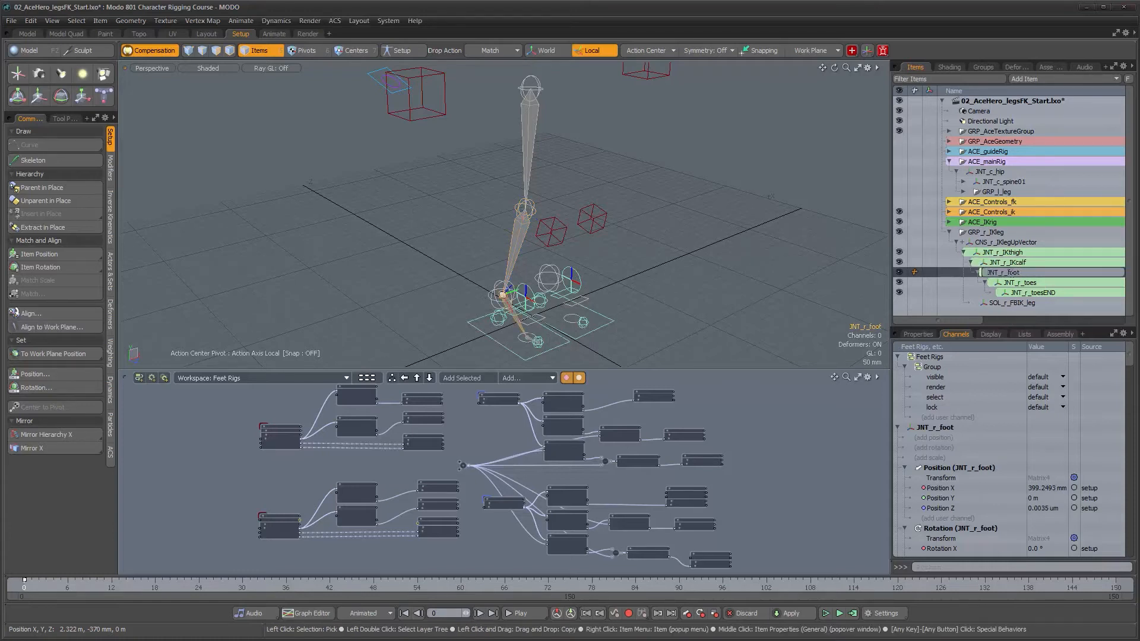
type("IK")
key("Return")
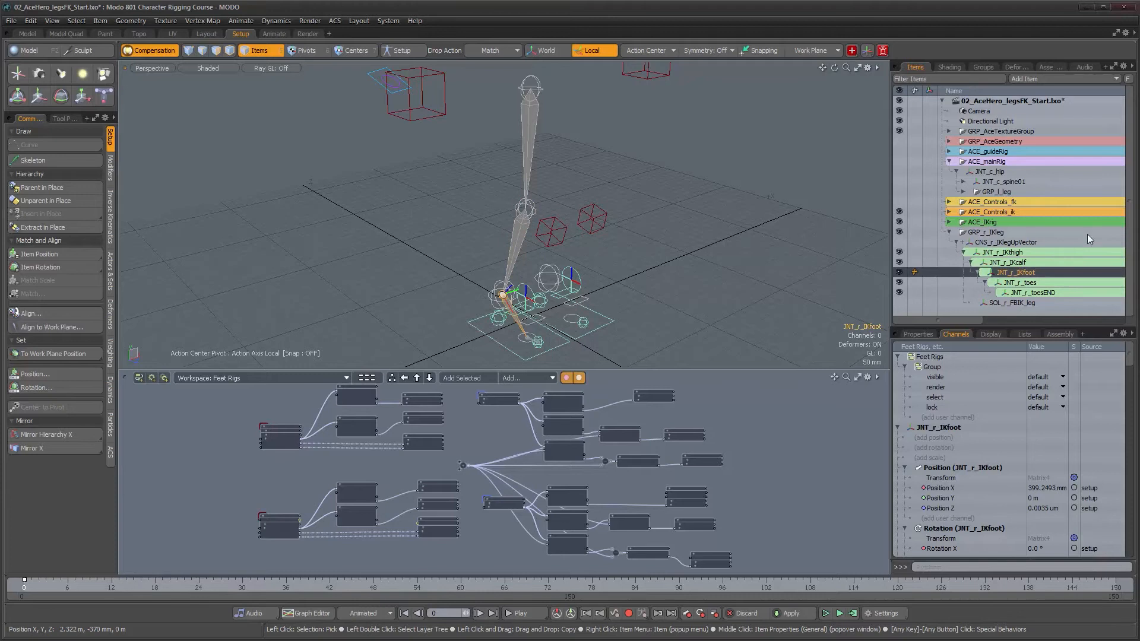
Rename the right toes joint to JNT_r_IKtoes and its end joint to JNT_r_IKtoesEND
left_click(1022, 284)
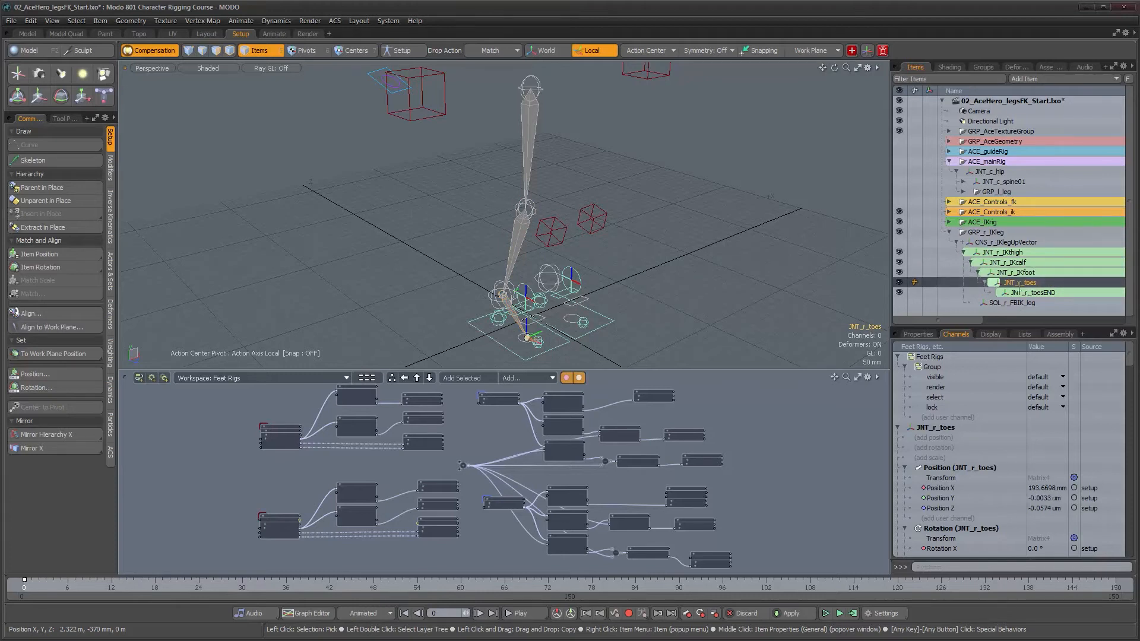
double_click(1016, 284)
type("I")
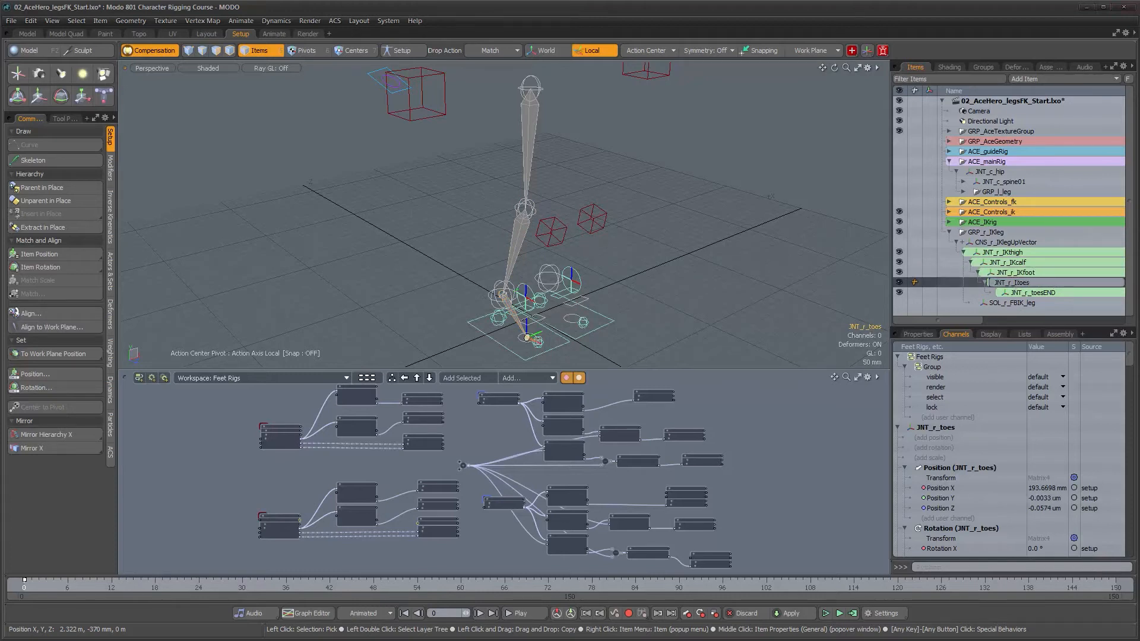
type("K")
key("Return")
left_click(1044, 291)
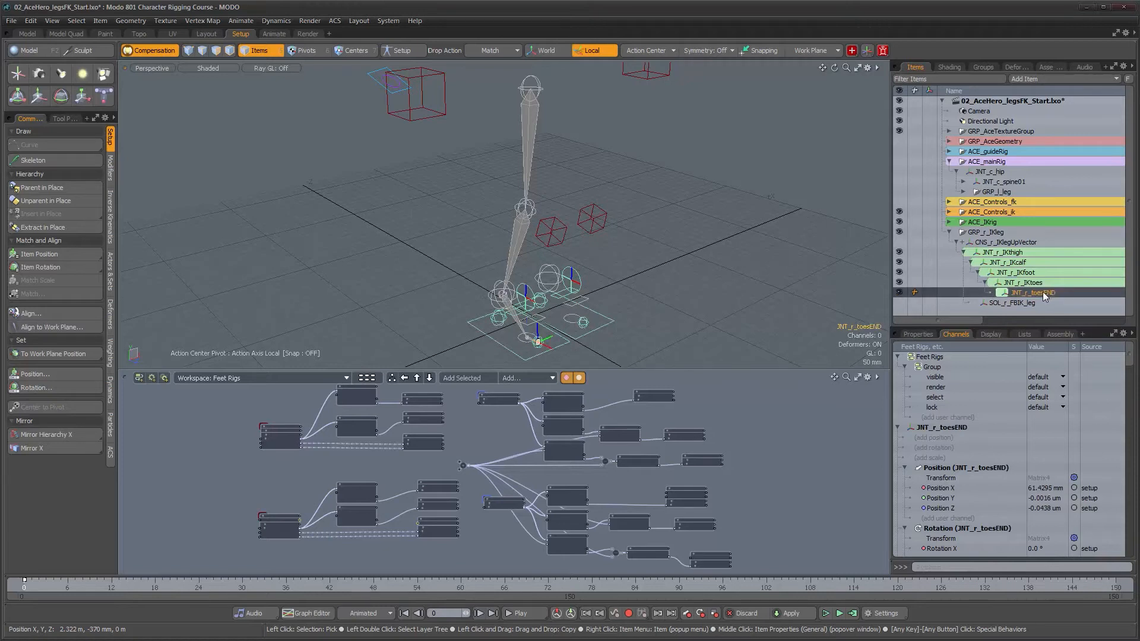
double_click(1034, 291)
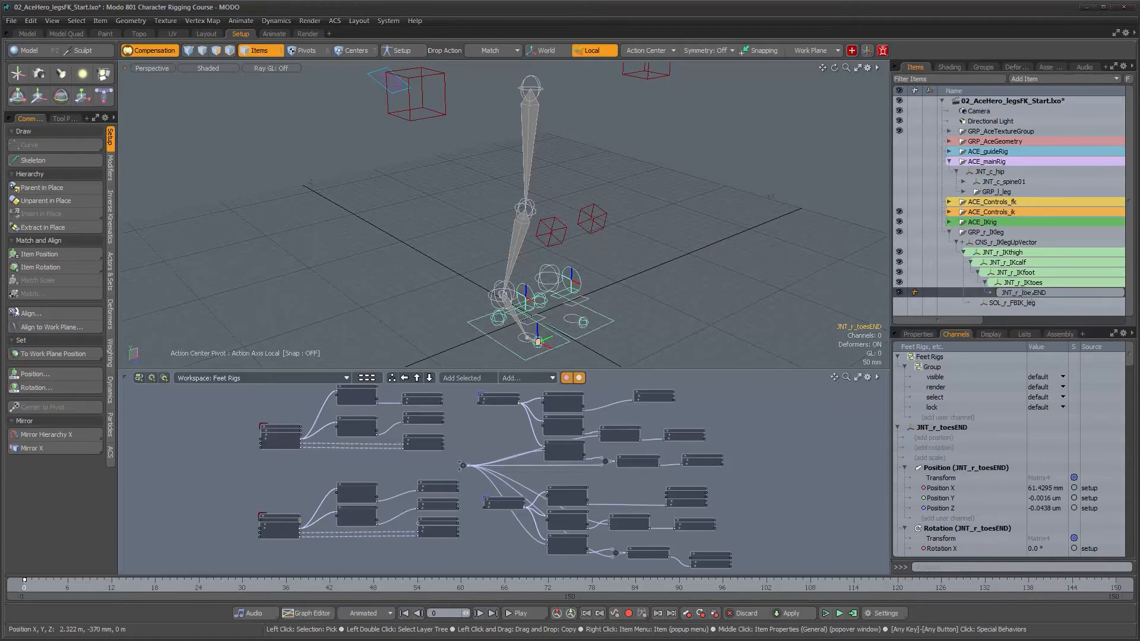
type("IK")
key("Return")
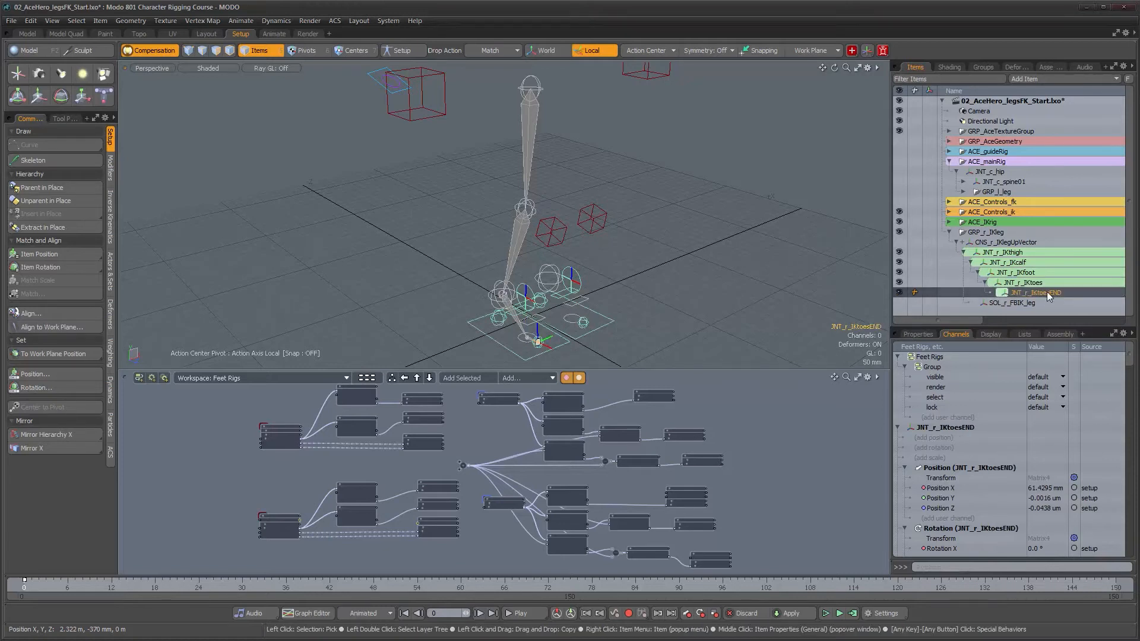
Set the locator link style to Line for the joints JNT_r_IKthigh through JNT_r_IKtoesEND
left_click_drag(660, 231, 585, 211, "alt")
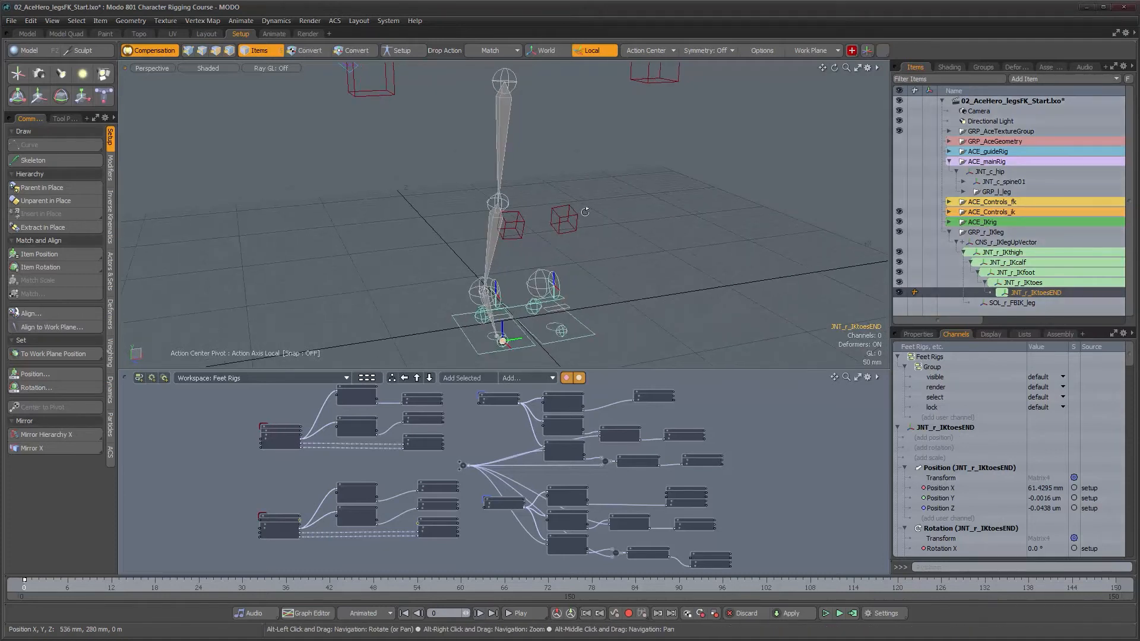
left_click(1011, 257, "shift")
left_click_drag(775, 263, 512, 169, "alt")
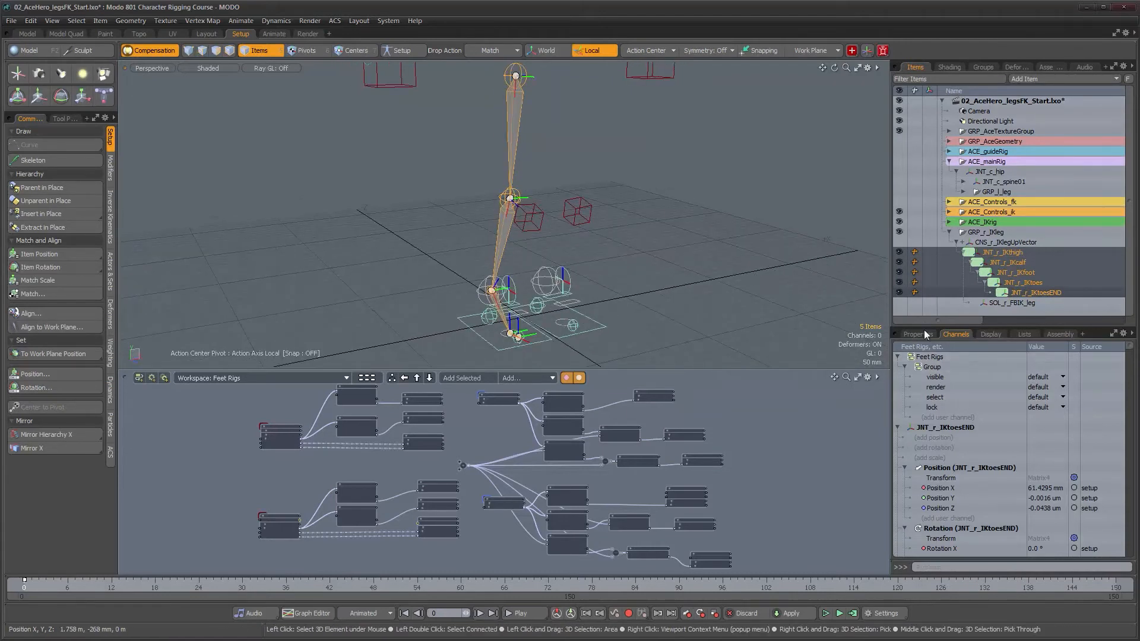
left_click(991, 334)
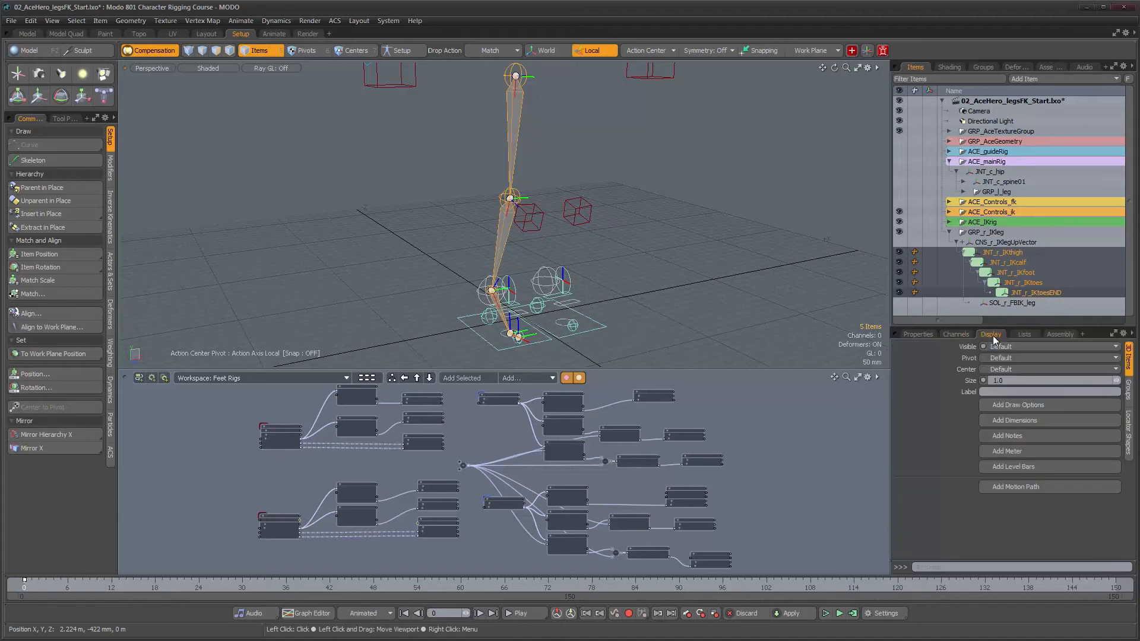
left_click(1126, 431)
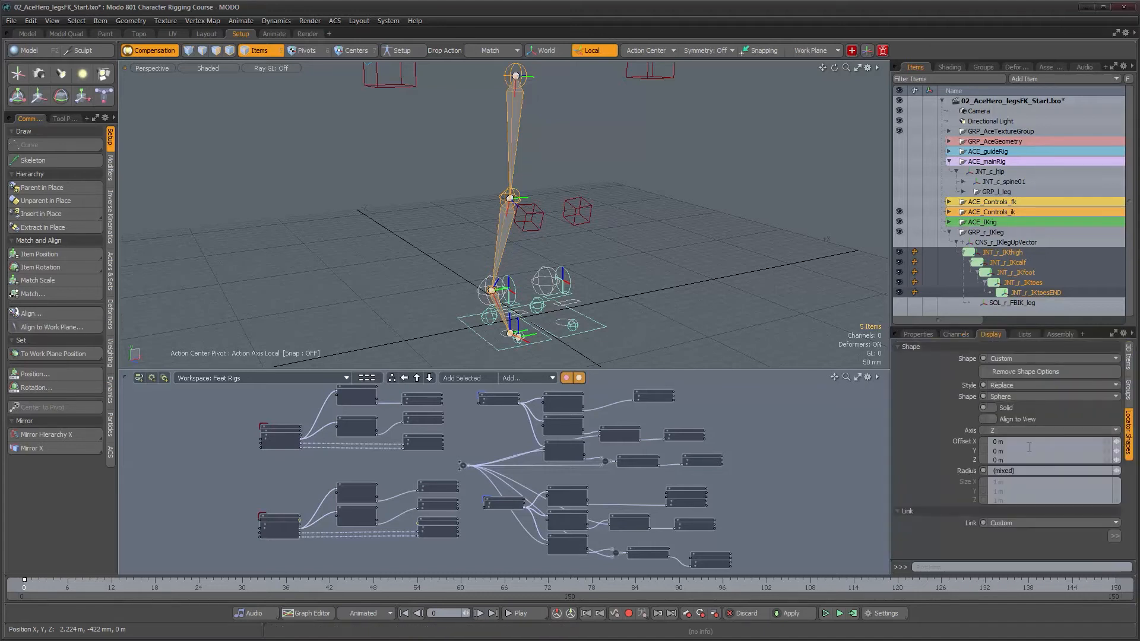
left_click(1045, 525)
left_click(1042, 515)
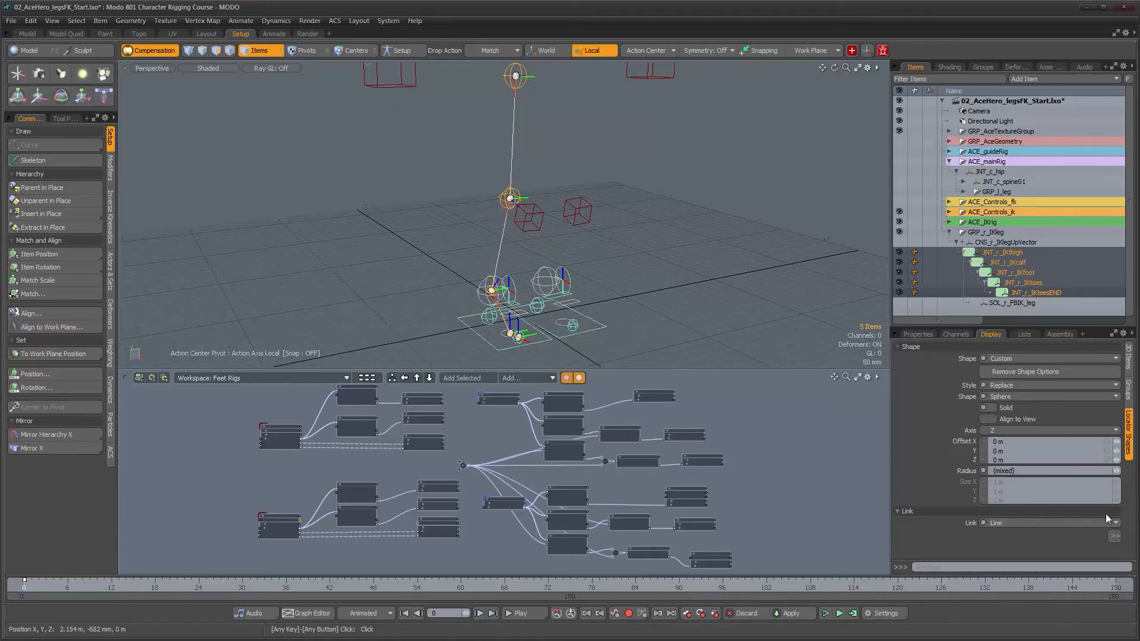
Reduce the sphere radius of the selected right IK leg joints to about 16.2 mm, and clear the selection
left_click_drag(1115, 471, 1123, 471)
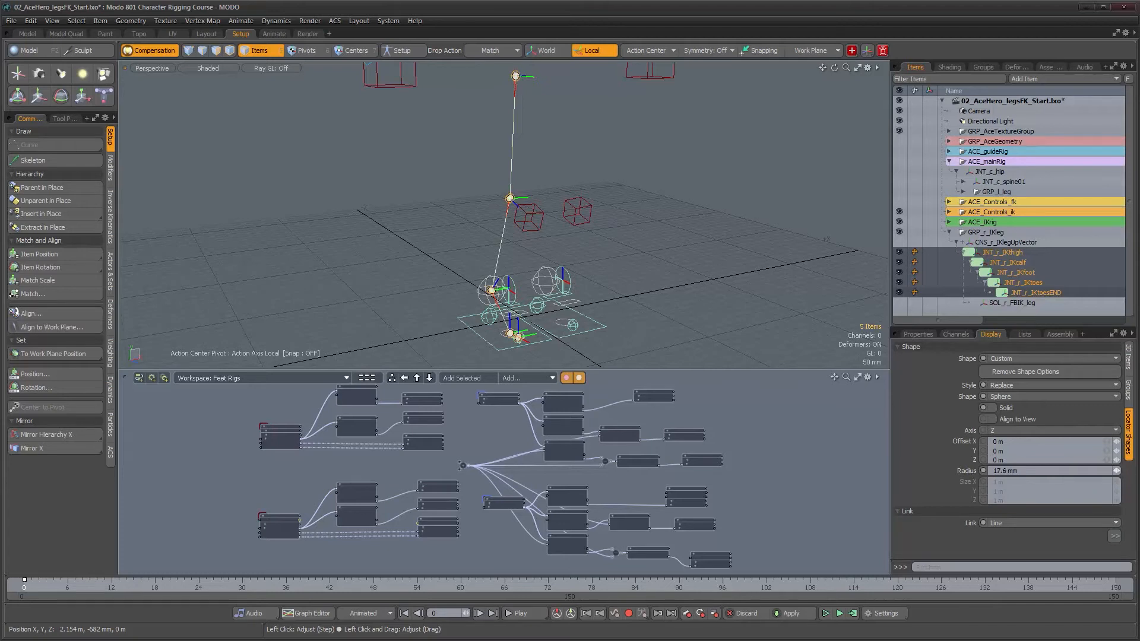
left_click_drag(579, 306, 520, 304, "alt")
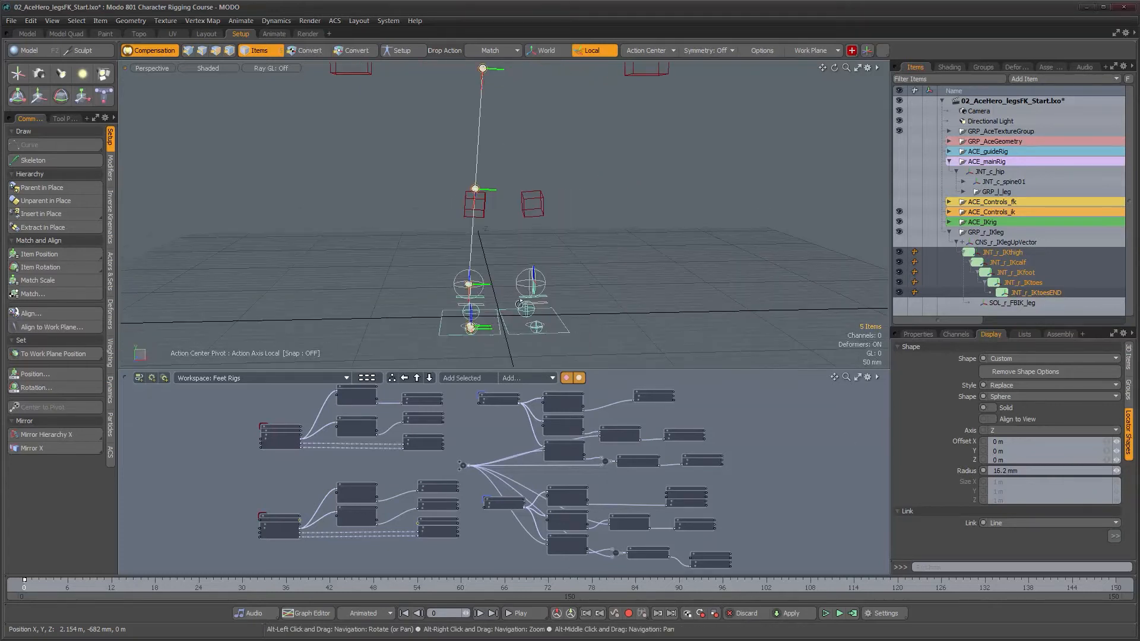
left_click(564, 261)
left_click_drag(564, 262, 604, 257, "alt")
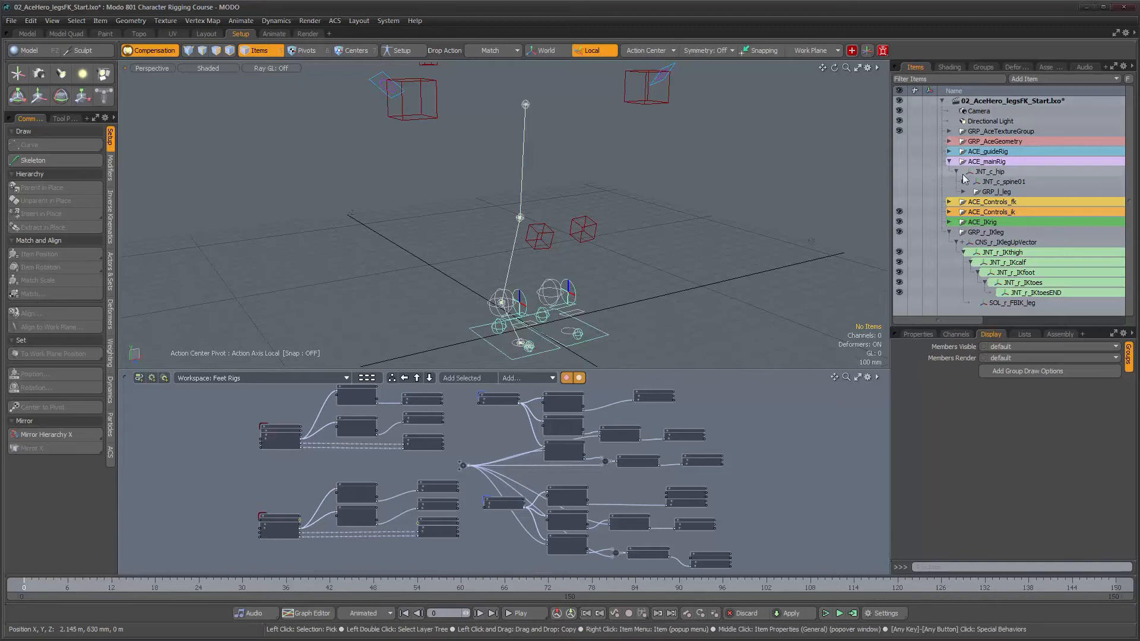
Show the ACE_guideRig group and hide the joints of the right IK leg
left_click(899, 151)
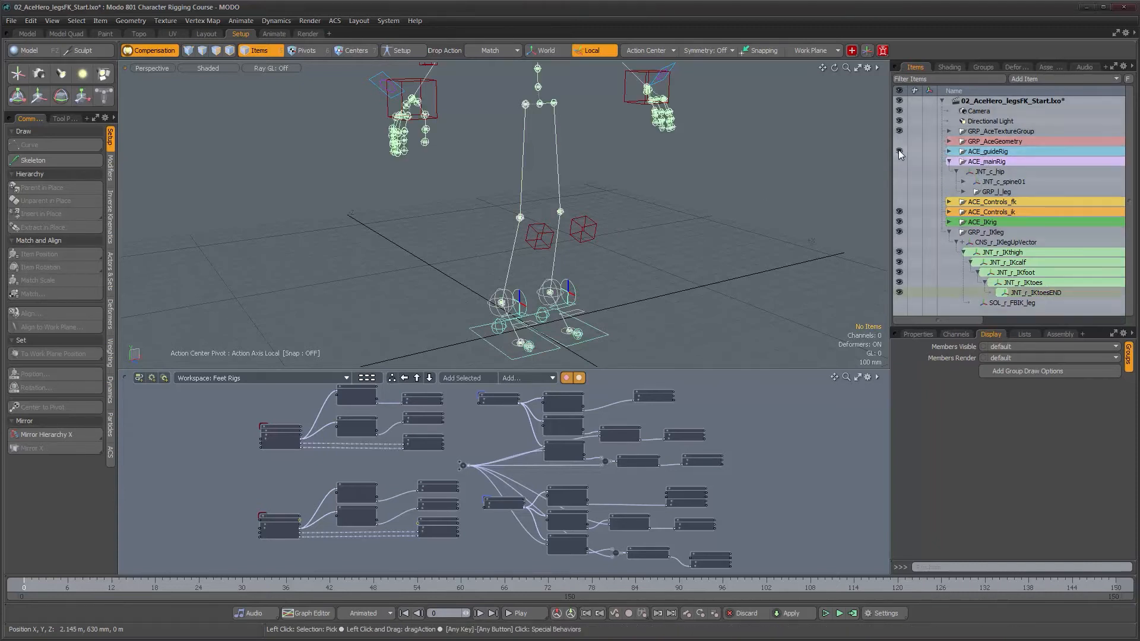
left_click(899, 252)
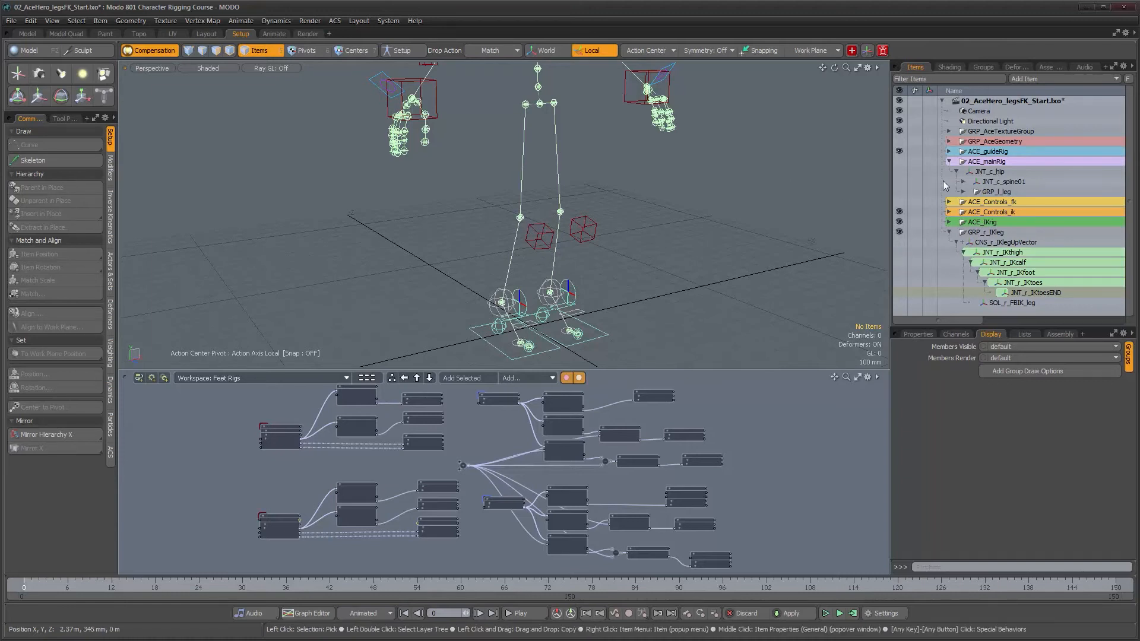
Duplicate the JNT_r_thigh_guide joint of the guide rig and unparent the copy in place
left_click_drag(588, 152, 568, 149, "alt")
middle_click_drag(568, 149, 559, 228, "alt")
right_click_drag(496, 185, 596, 191, "alt")
left_click(514, 187)
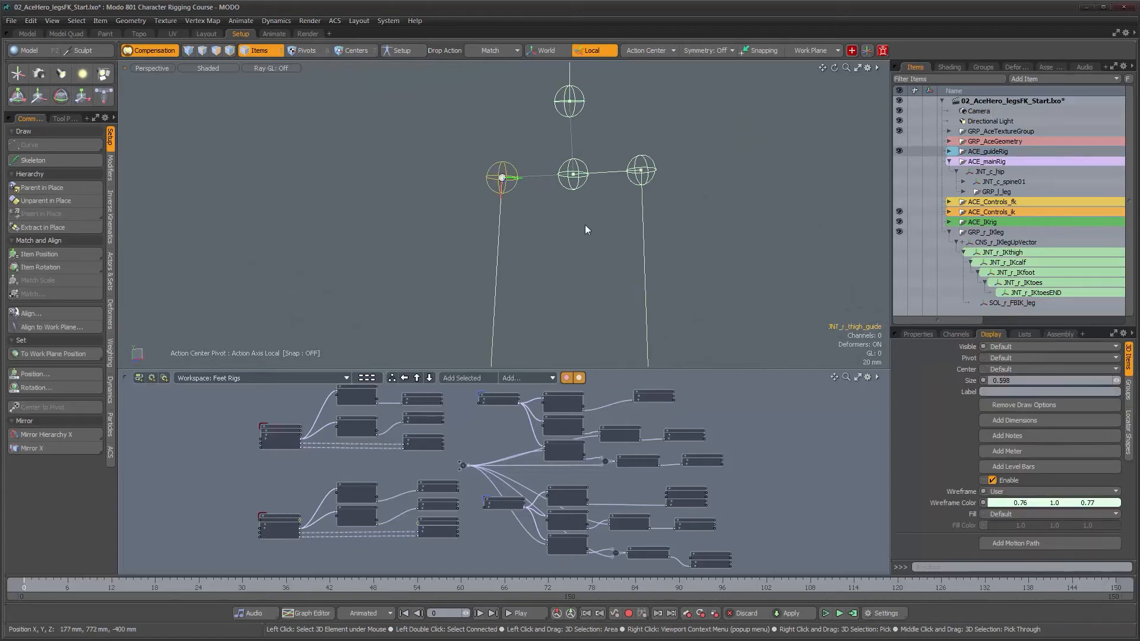
key("f")
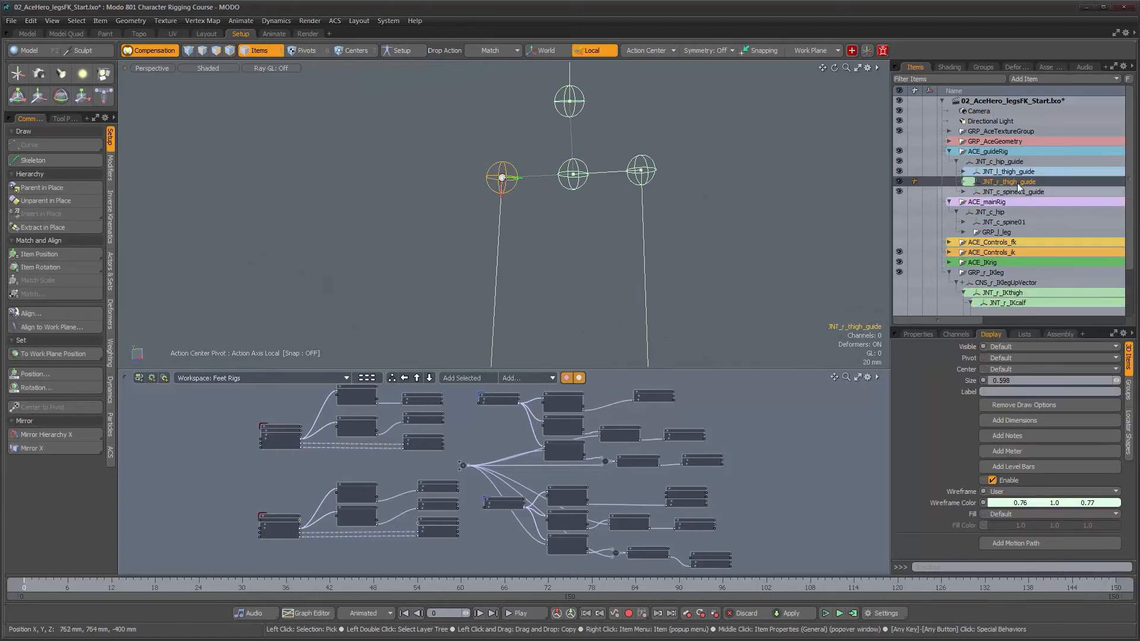
scroll(706, 208, "down", 5)
middle_click_drag(712, 225, 645, 178, "alt")
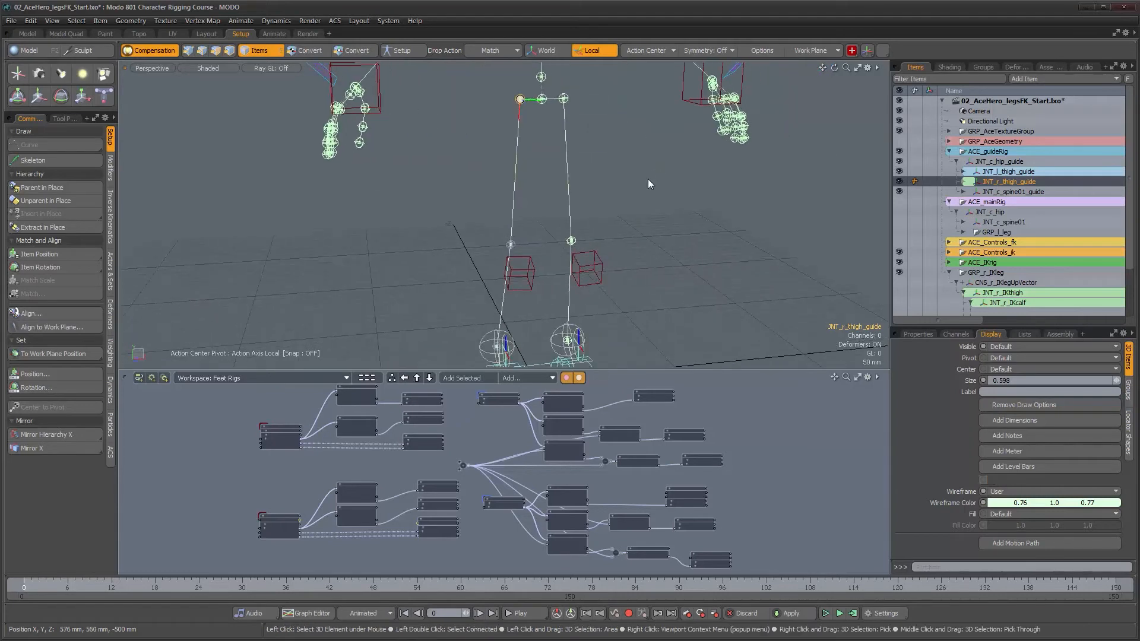
key("ctrl+d")
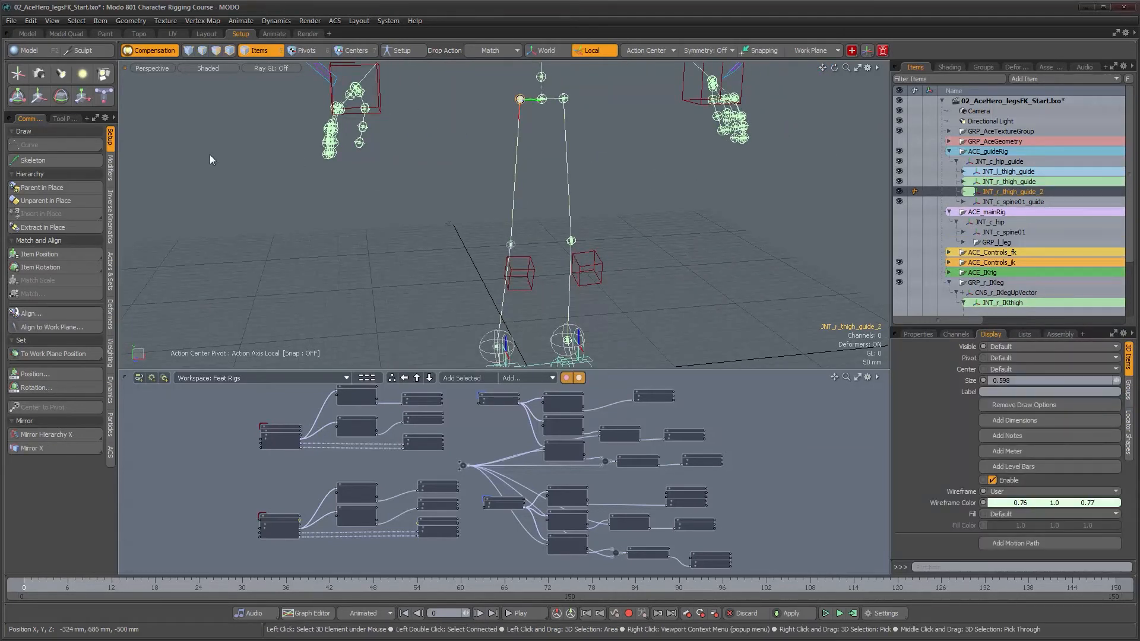
left_click(48, 202)
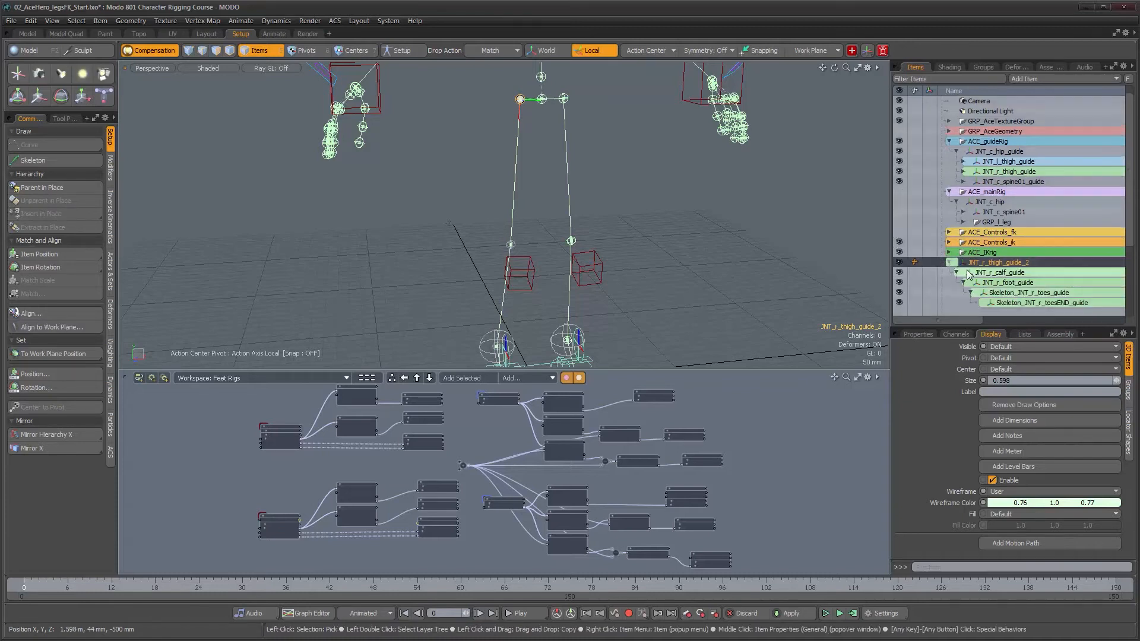
Duplicate the unparented JNT_r_thigh_guide_2 joint chain and expand the new copy's hierarchy
scroll(966, 270, "down", 3)
key("ctrl+d")
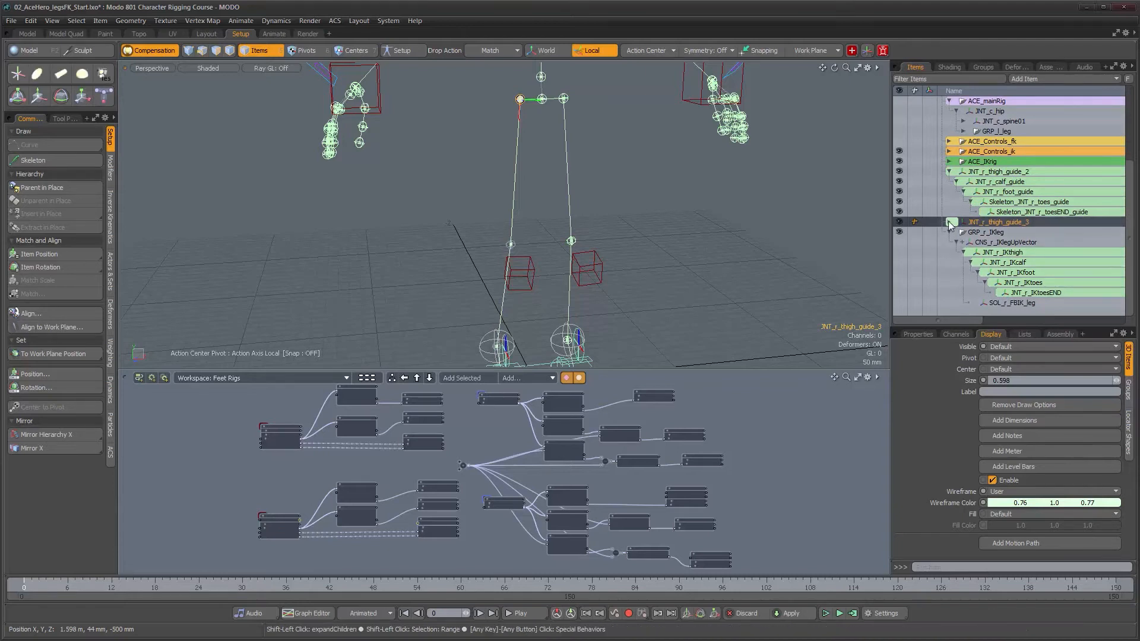
left_click(949, 221)
scroll(984, 264, "down", 2)
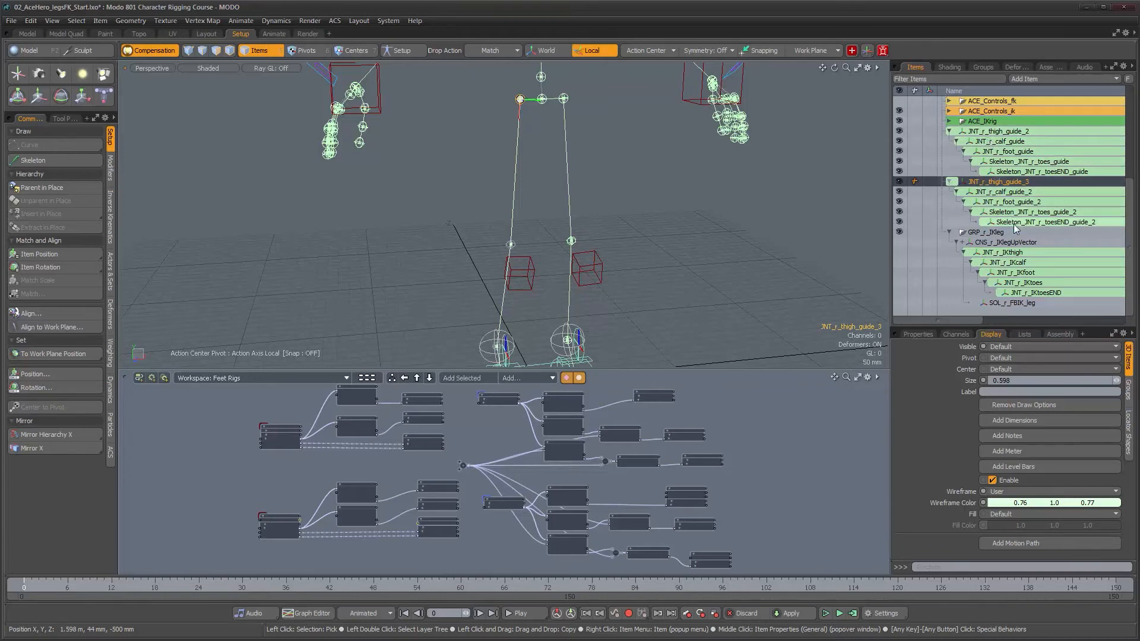
Rename the top joint of the second duplicated leg chain, JNT_r_thigh_guide_3, to JNT_r_FKthigh
double_click(1003, 184)
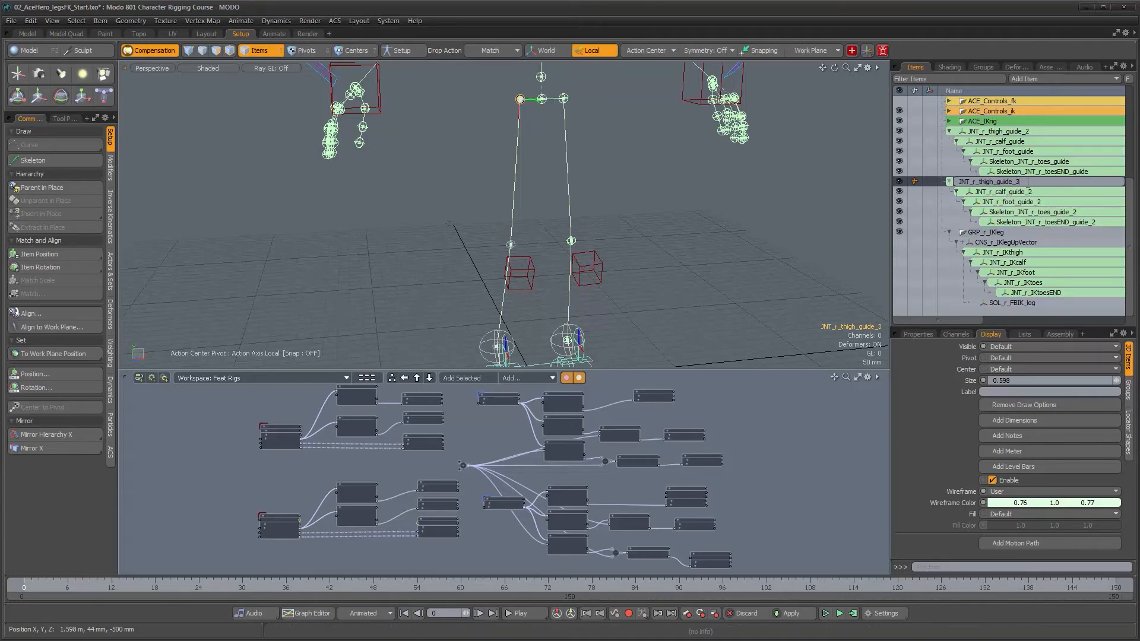
key("BackSpace")
key("BackSpace")
key("BackSpace")
key("BackSpace")
key("BackSpace")
key("BackSpace")
key("BackSpace")
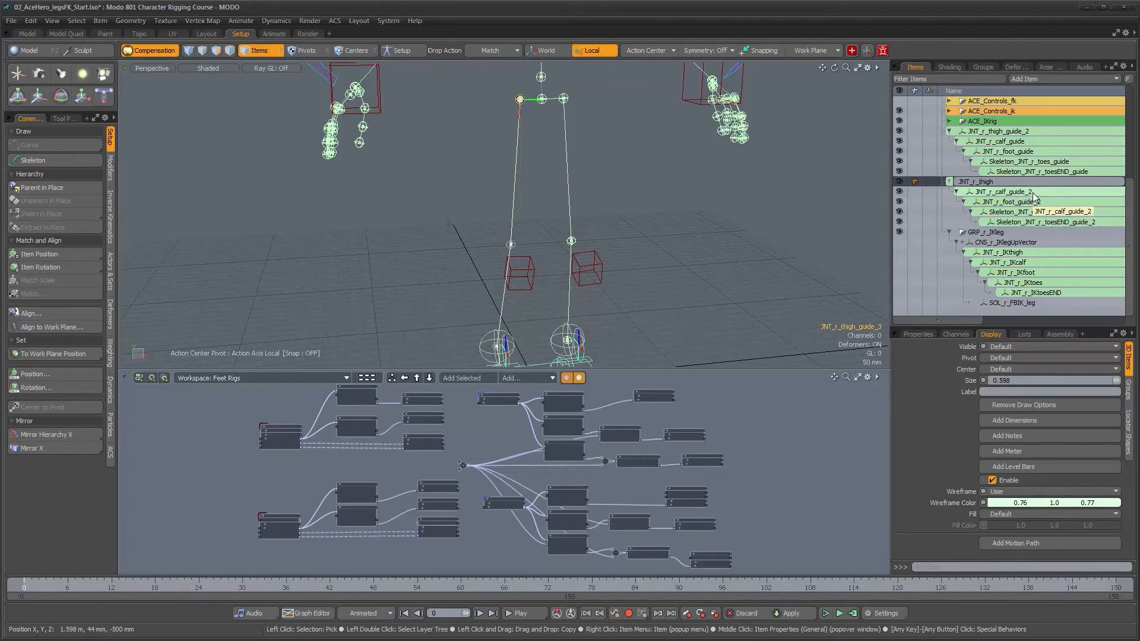
type("FK")
key("Return")
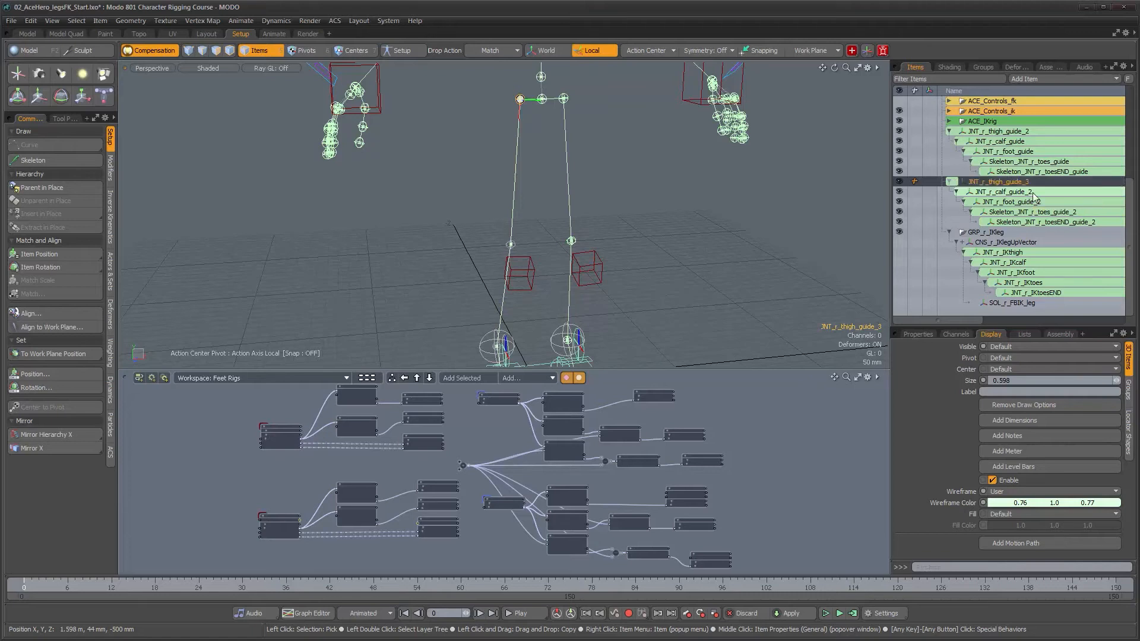
Select the JNT_r_calf_guide_2 joint under JNT_r_FKthigh
left_click(1032, 192)
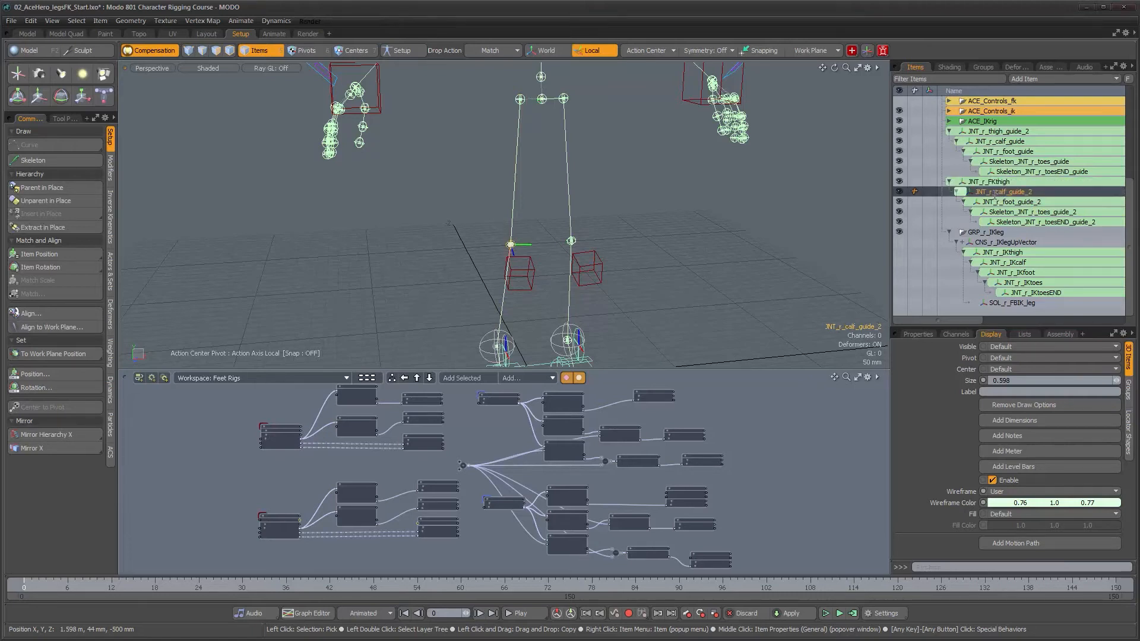
Rename the duplicated right calf guide joint JNT_r_calf_guide_2 as JNT_r_FKcalf
left_click(999, 192)
type("FKcalf_guide_")
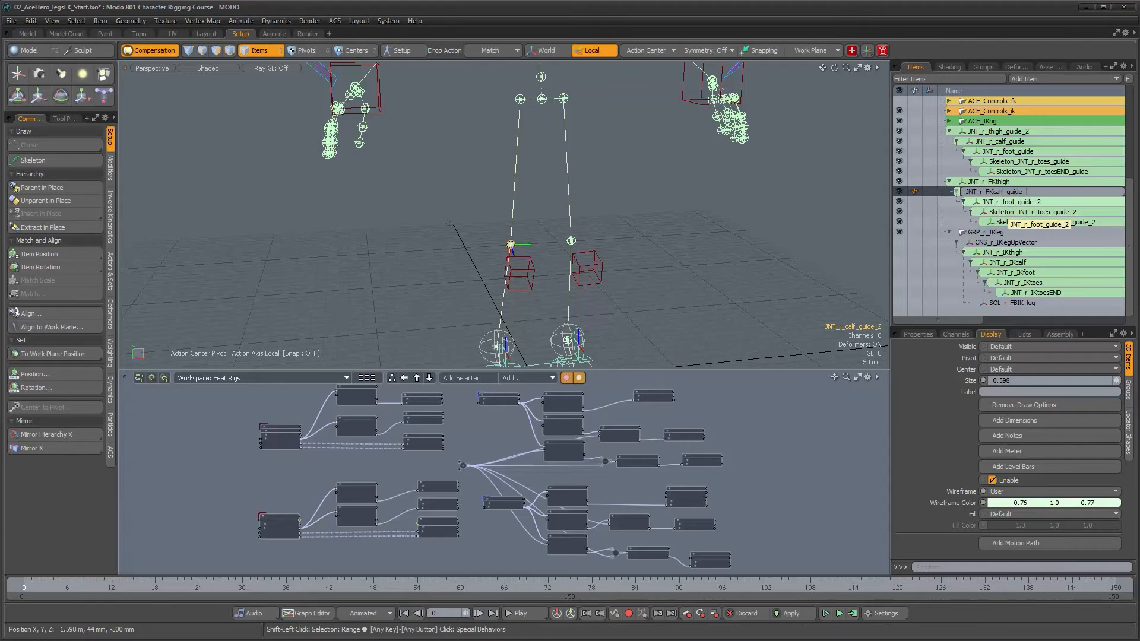
key("Return")
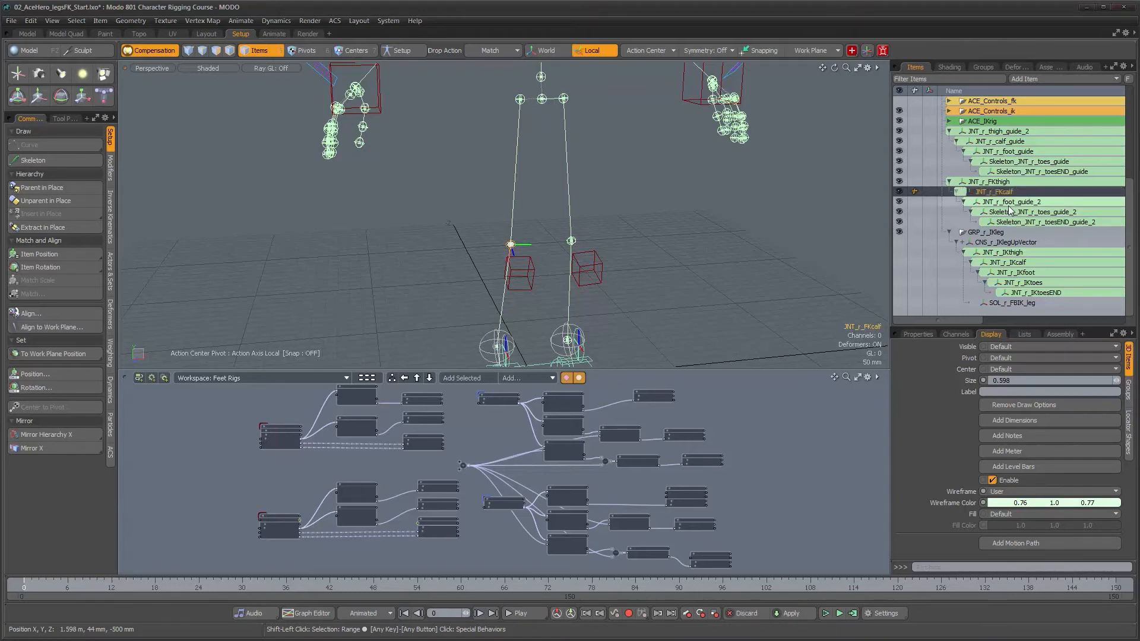
Rename the duplicated right foot guide joint JNT_r_foot_guide_2 as JNT_r_FKfoot
left_click(1010, 202)
double_click(1009, 203)
left_click(994, 202)
type("FKfoot_")
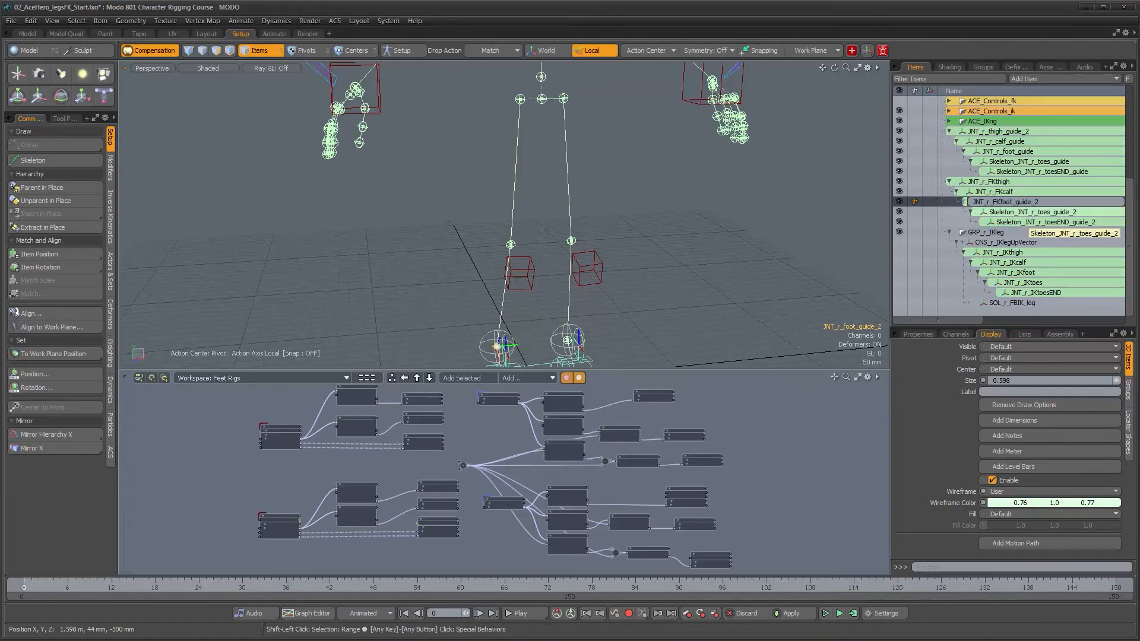
key("BackSpace")
key("Return")
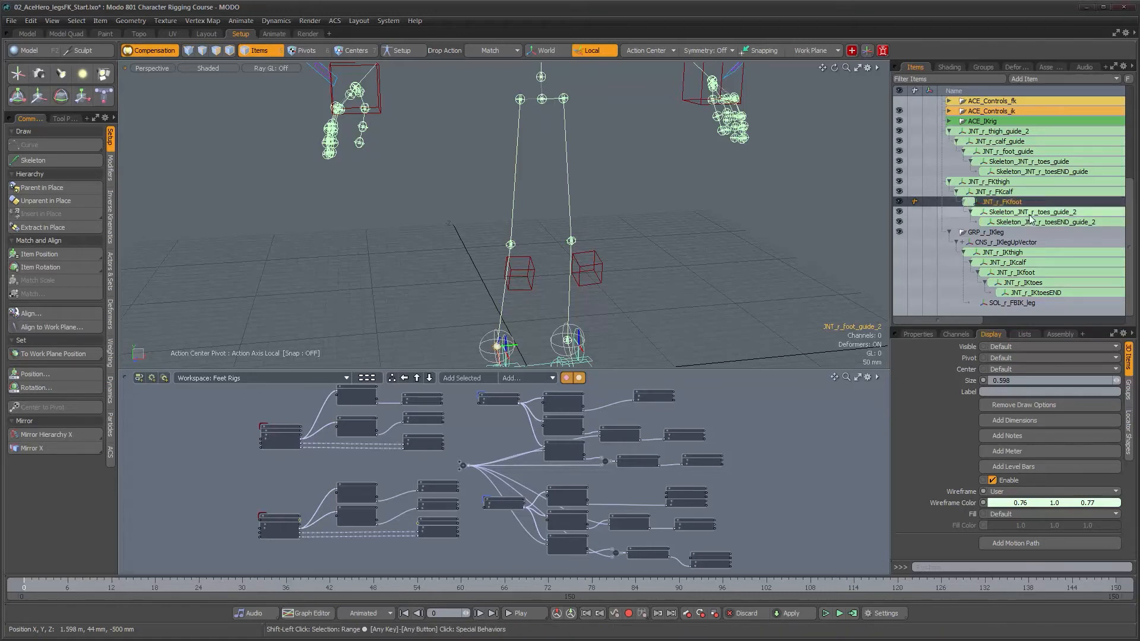
Rename Skeleton_JNT_r_toes_guide_2 under the FK foot joint as JNT_r_FKtoes_guide
left_click(1026, 212)
double_click(1026, 213)
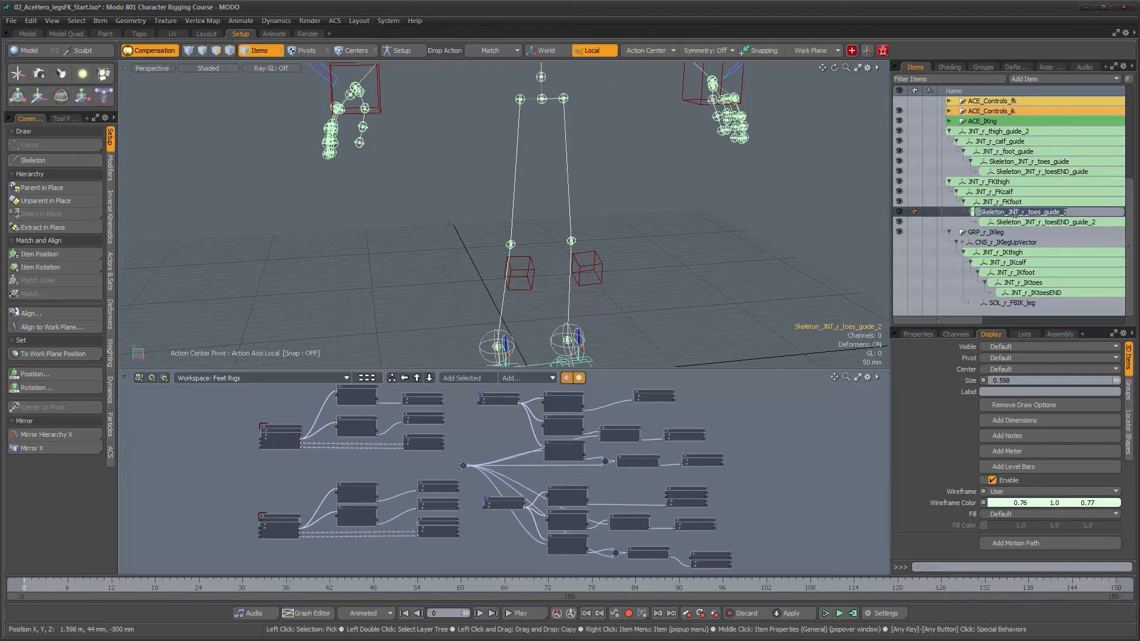
left_click_drag(1010, 212, 925, 212)
key("BackSpace")
key("Right")
key("Right")
key("Right")
key("Right")
key("Right")
key("Right")
type("FK")
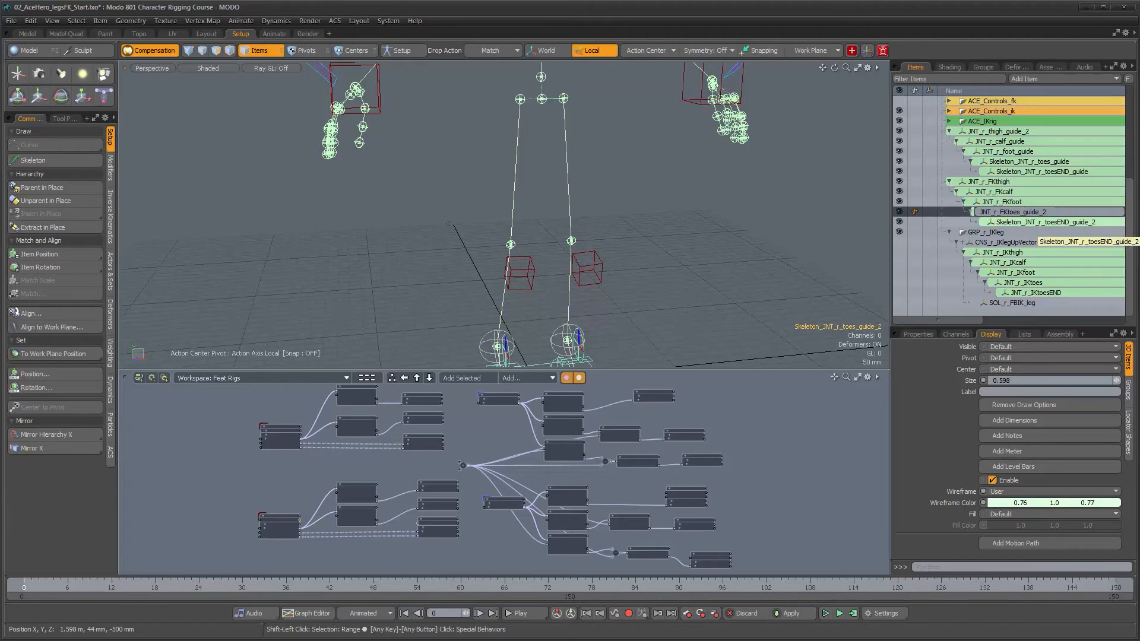
Rename Skeleton_JNT_r_toesEND_guide_2 at the end of the FK chain as JNT_r_FKtoesEND
left_click(1038, 223)
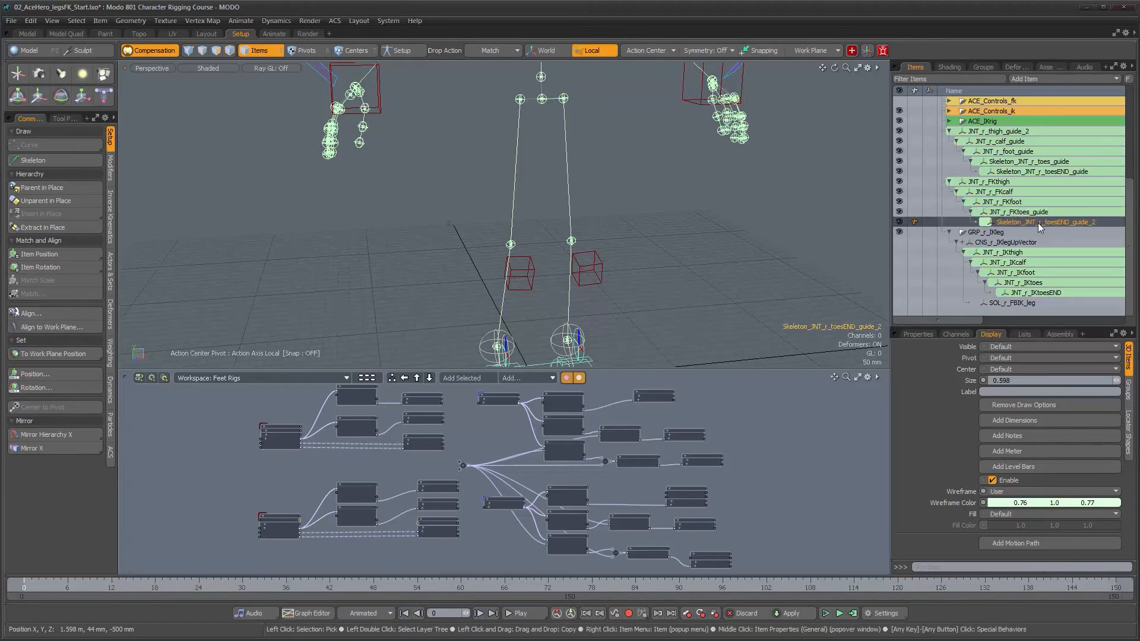
double_click(1016, 222)
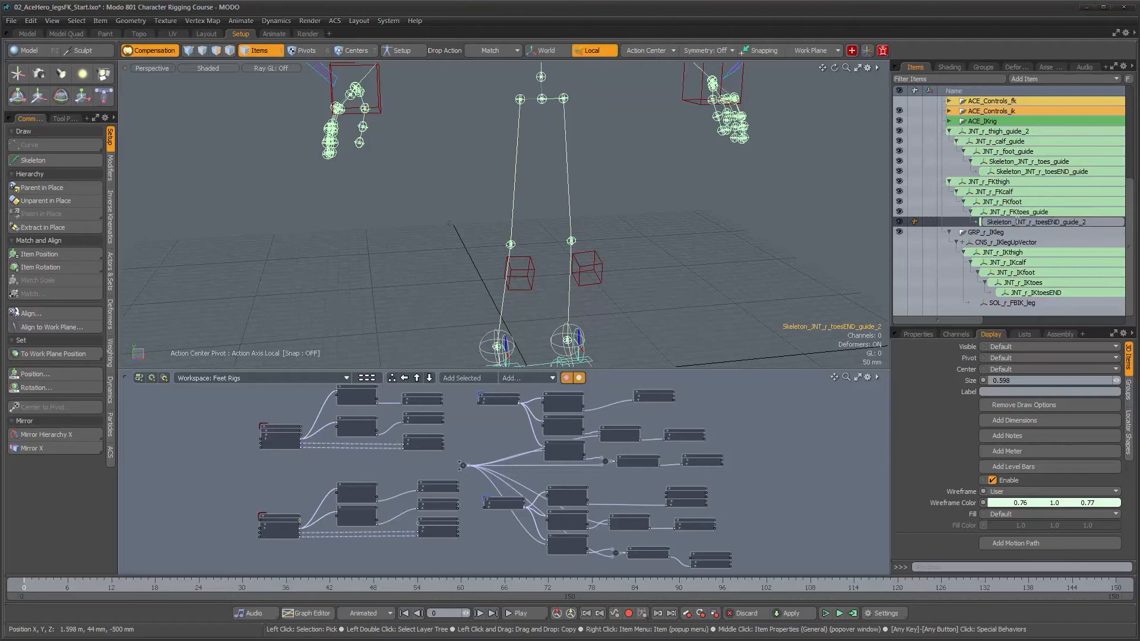
key("Home")
key("Delete")
key("Delete")
key("Delete")
key("Delete")
key("Delete")
key("Delete")
key("Delete")
key("Delete")
key("Delete")
type("F")
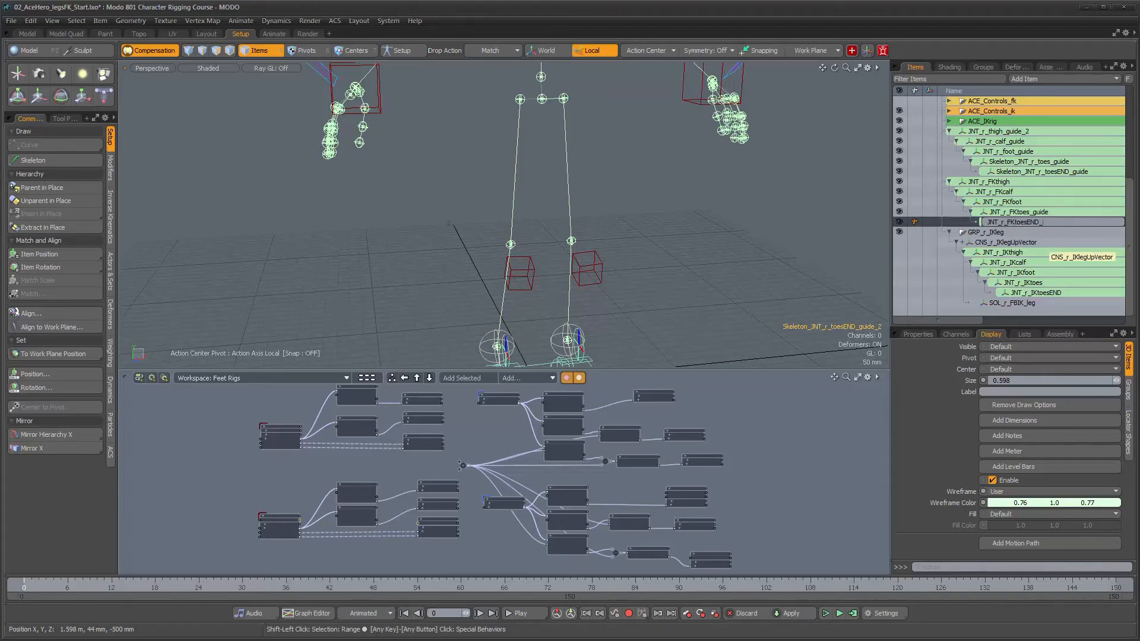
key("BackSpace")
key("Return")
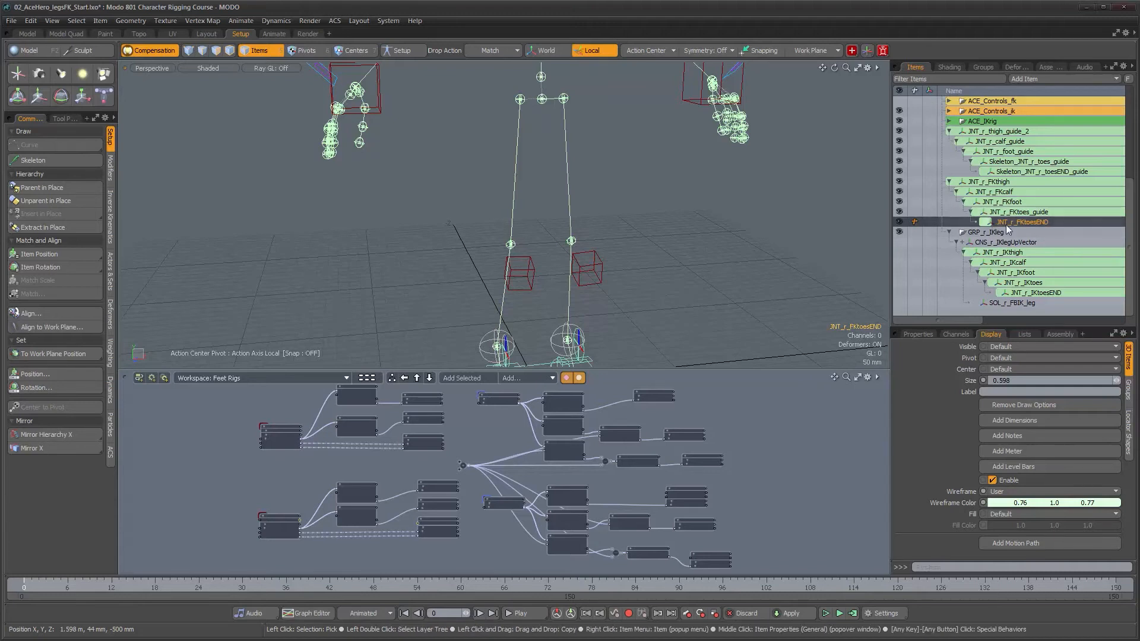
Remove the leftover guide suffix from the FK toes joint so its name is JNT_r_FKtoes
left_click(1039, 213, "shift")
left_click(1042, 212)
double_click(1043, 212)
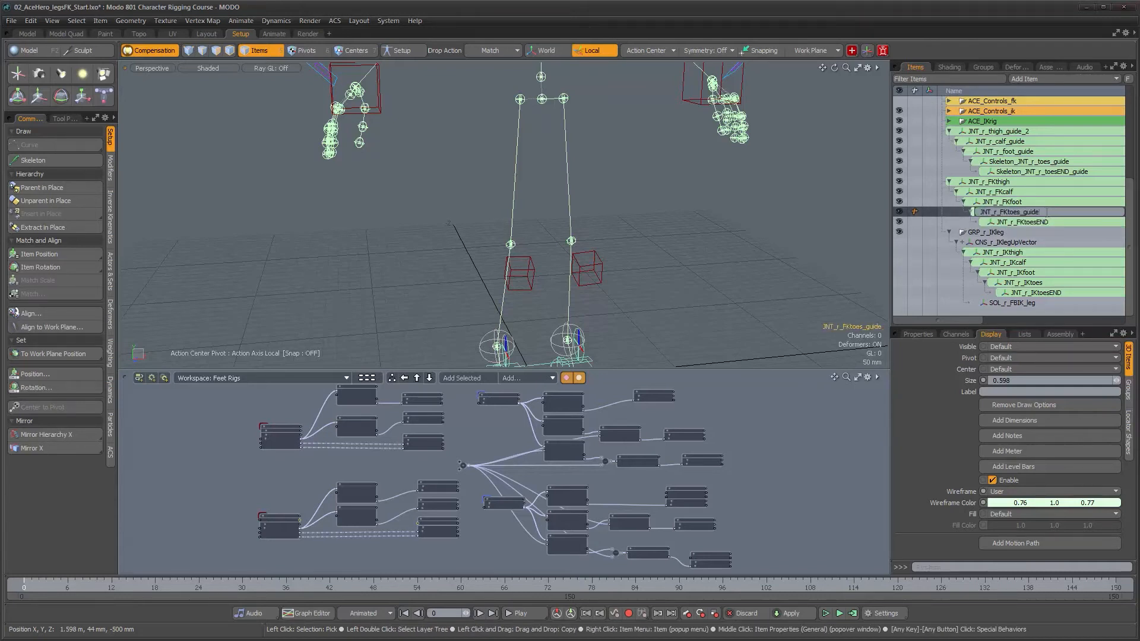
key("Return")
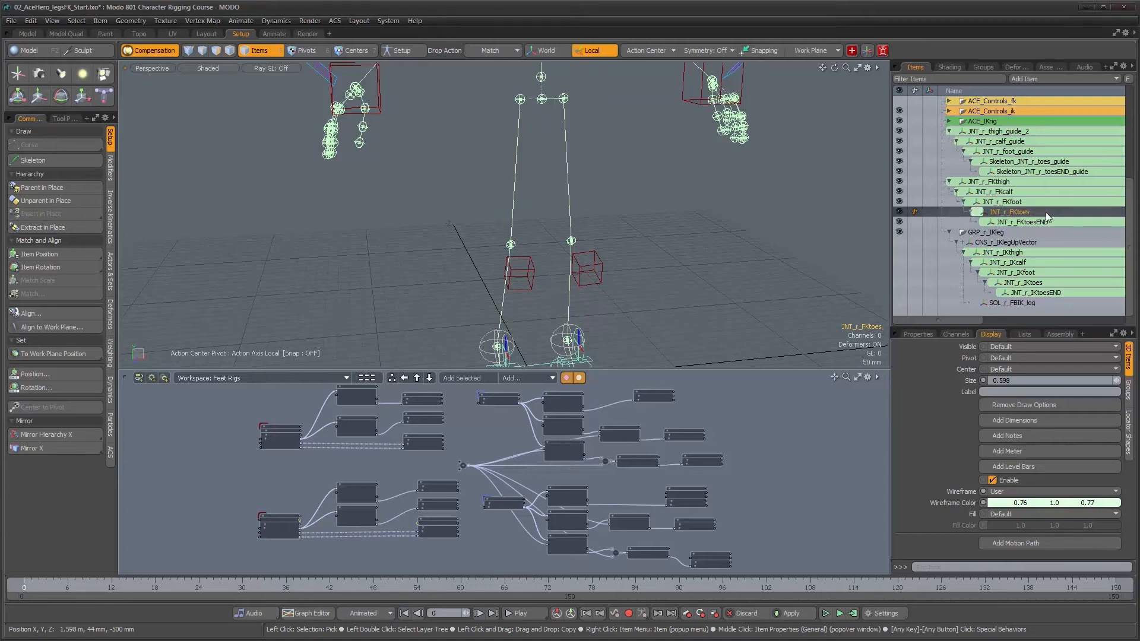
left_click(991, 181)
left_click(1011, 225, "shift")
right_click(1010, 222)
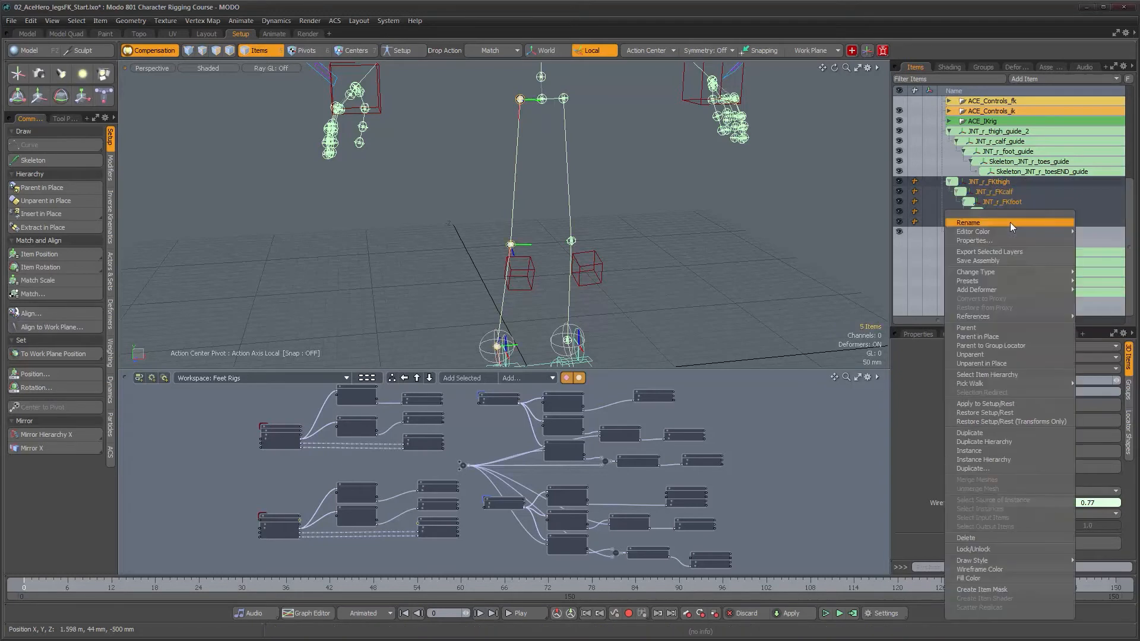
left_click(1051, 230)
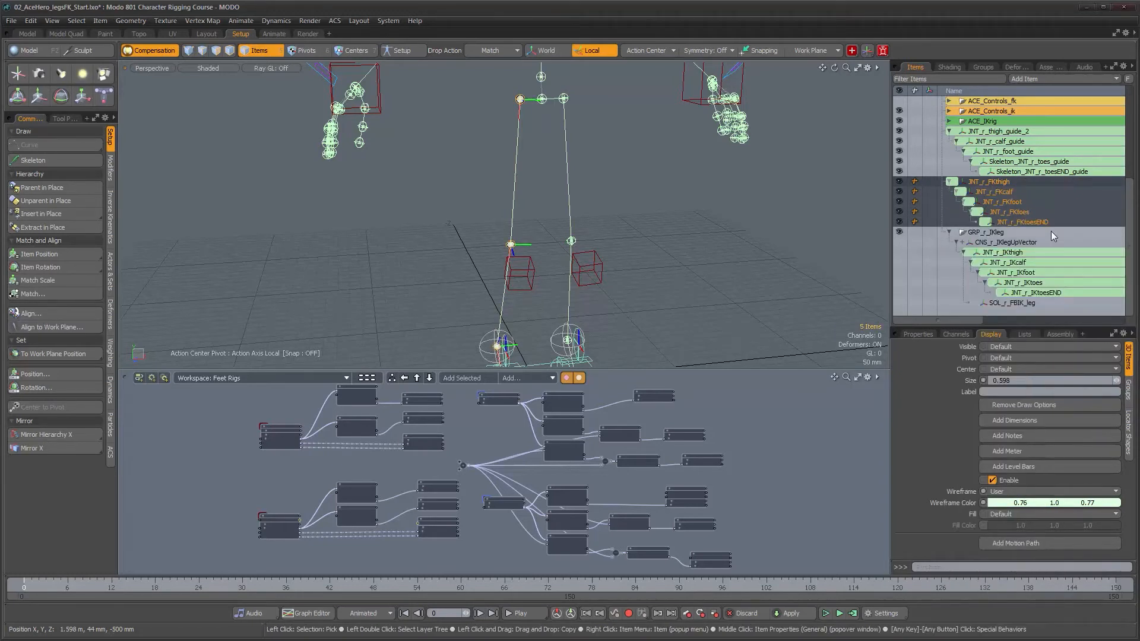
left_click(968, 172)
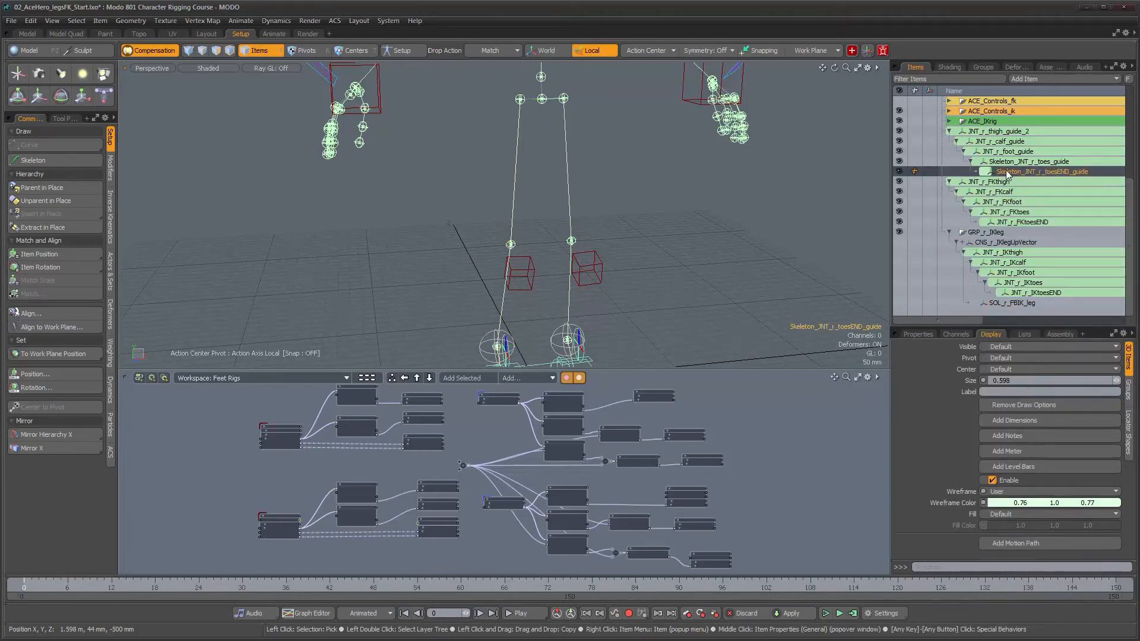
left_click(988, 141)
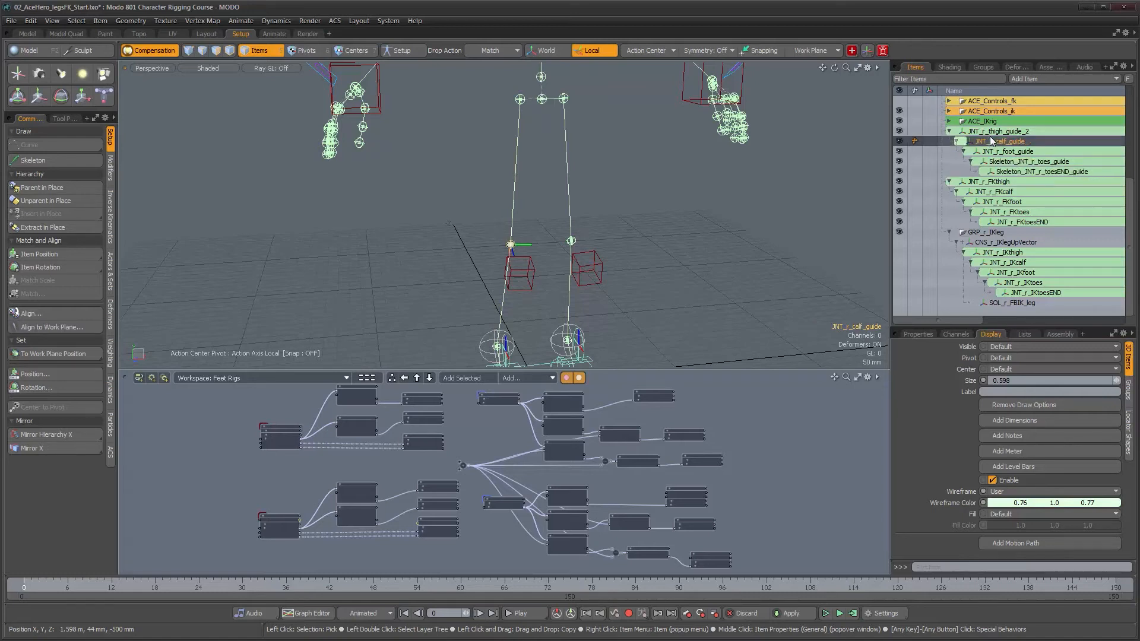
Rename the root joint of the remaining guide-named right leg chain as JNT_r_thigh
left_click(996, 133)
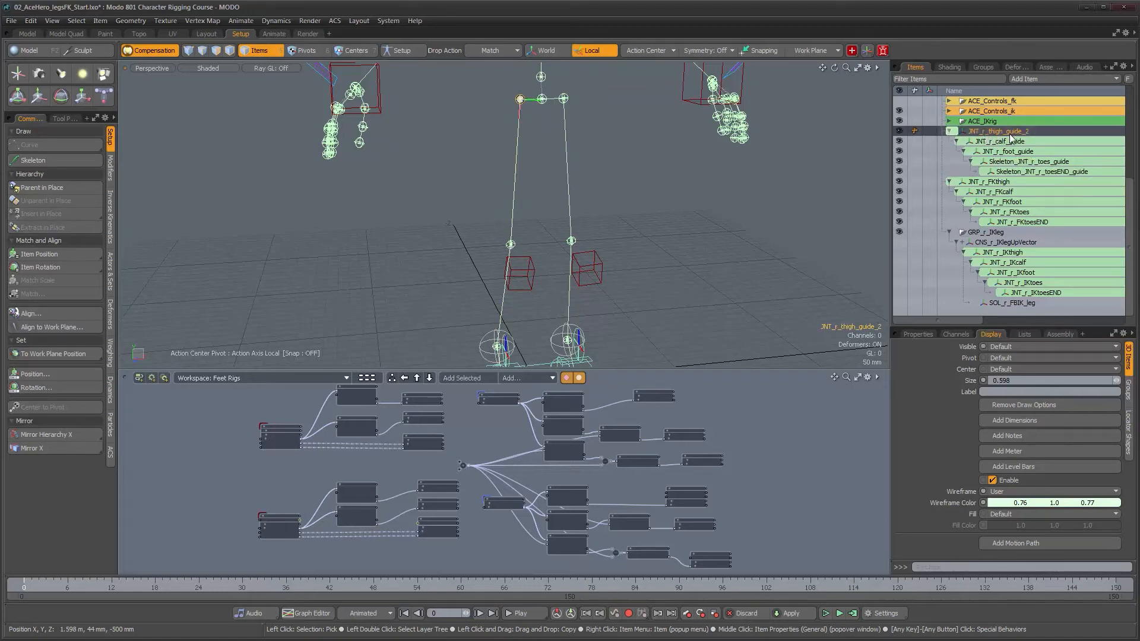
double_click(1010, 132)
left_click(1029, 129)
left_click_drag(1019, 129, 993, 130)
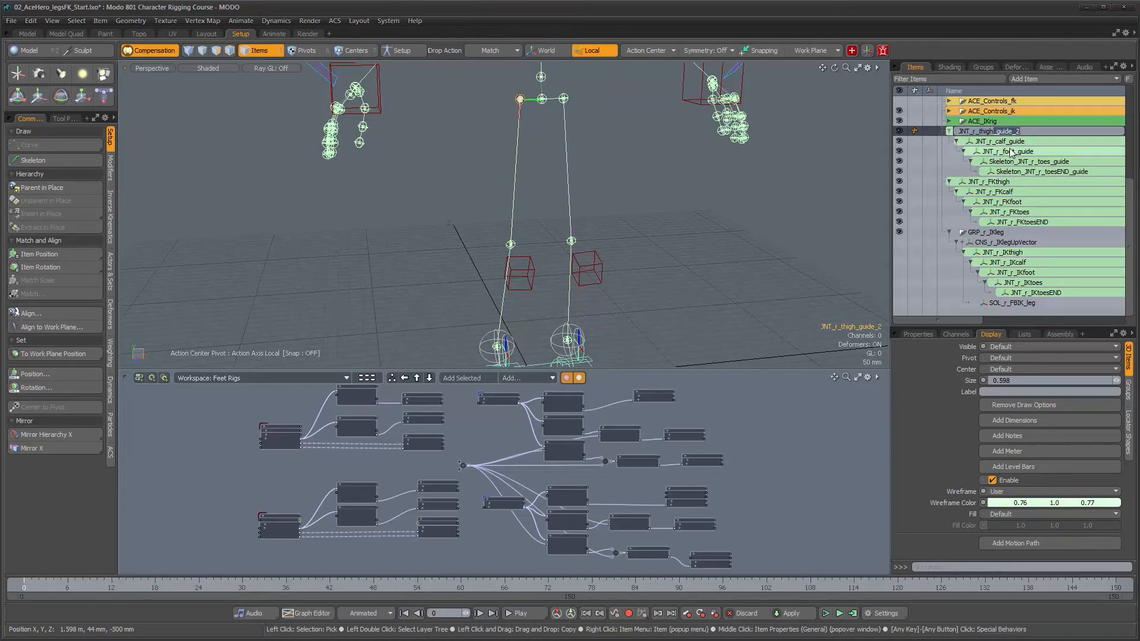
key("BackSpace")
Rename the calf joint below JNT_r_thigh as JNT_r_calf
left_click(1038, 145)
double_click(1032, 144)
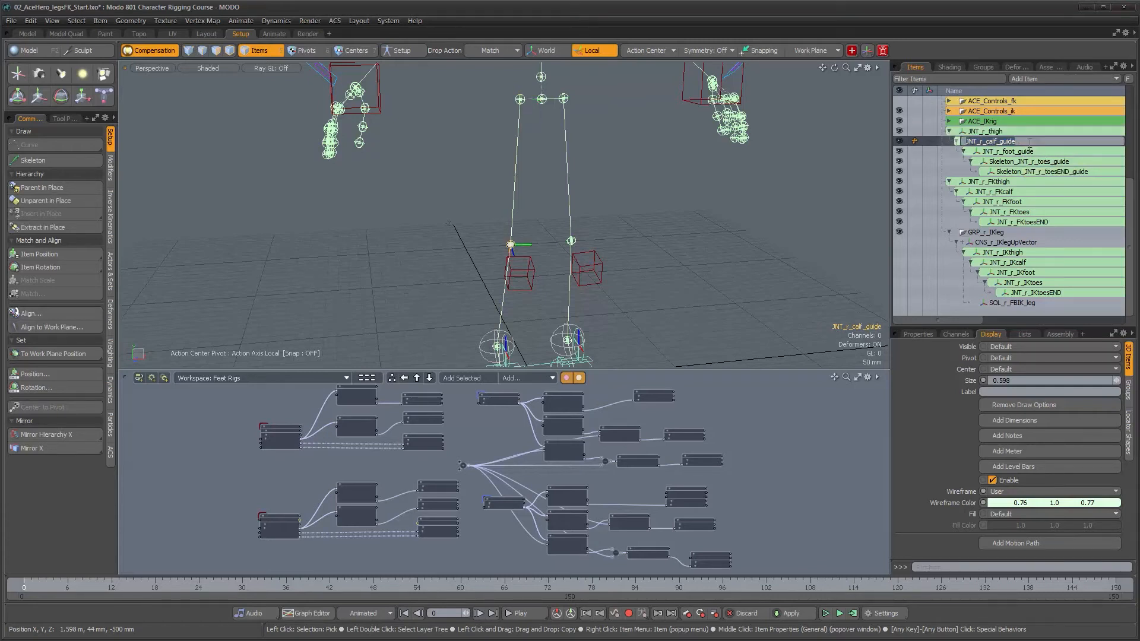
left_click_drag(999, 141, 1017, 141)
key("BackSpace")
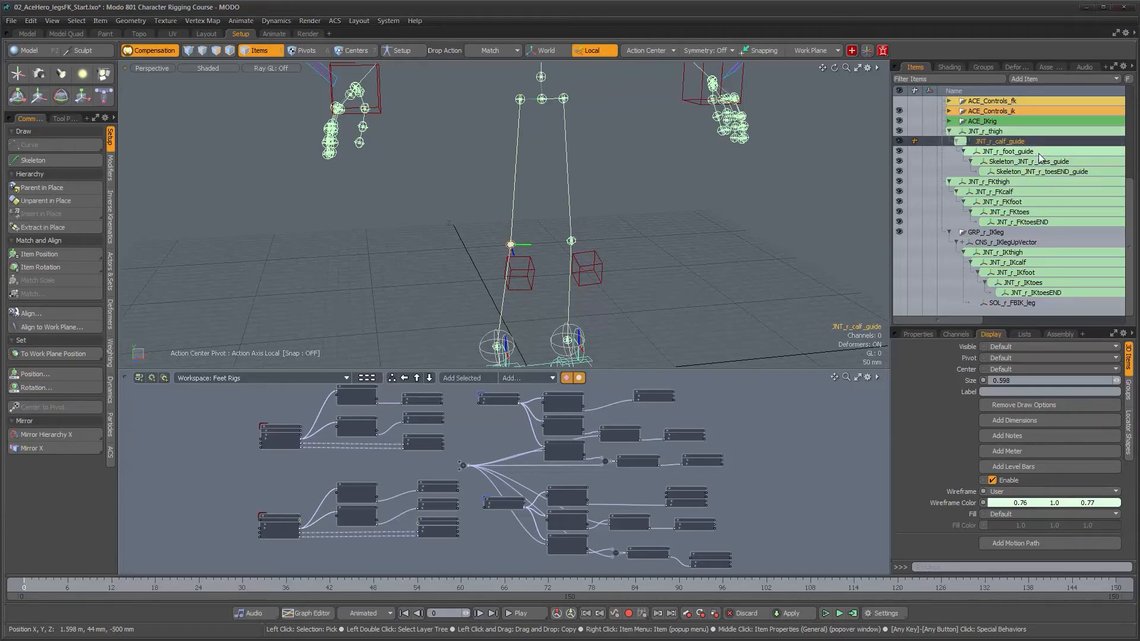
Rename the foot joint below JNT_r_calf as JNT_r_foot
left_click(1038, 152)
double_click(1037, 152)
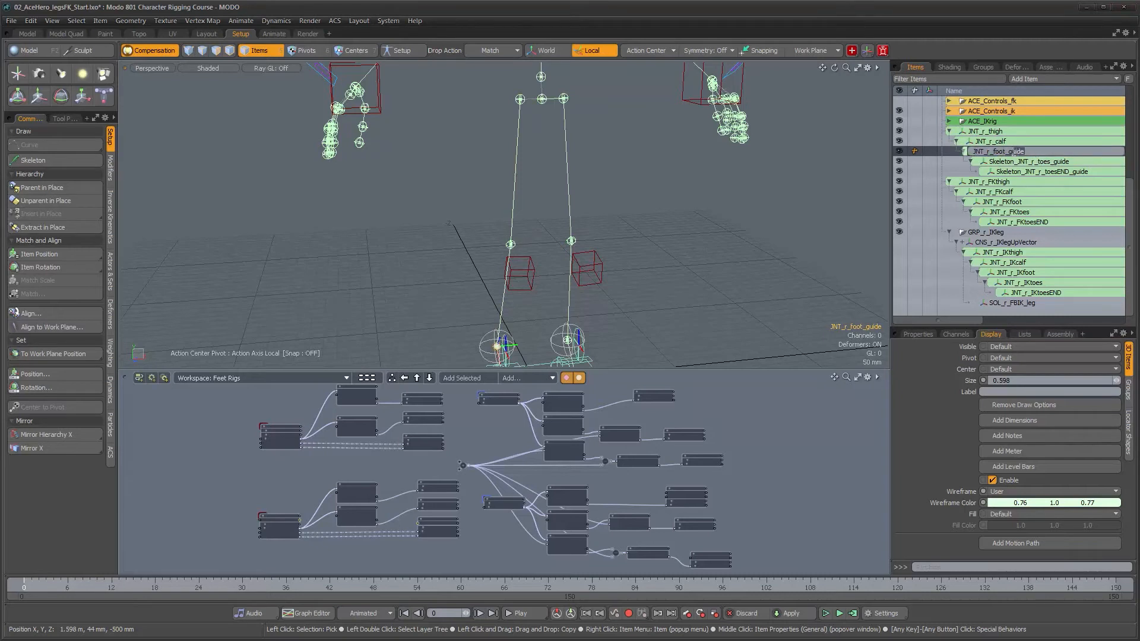
key("BackSpace")
key("Return")
Rename the toes joint below JNT_r_foot as JNT_r_toes, dropping the Skeleton prefix and guide suffix
left_click(1029, 162)
double_click(1029, 162)
left_click_drag(1059, 161, 1042, 162)
key("BackSpace")
key("BackSpace")
key("Return")
Rename the end joint below JNT_r_toes as JNT_r_toesEND, dropping the Skeleton prefix and guide suffix
left_click(1032, 171)
double_click(1053, 172)
left_click_drag(1087, 172, 961, 177)
key("BackSpace")
key("BackSpace")
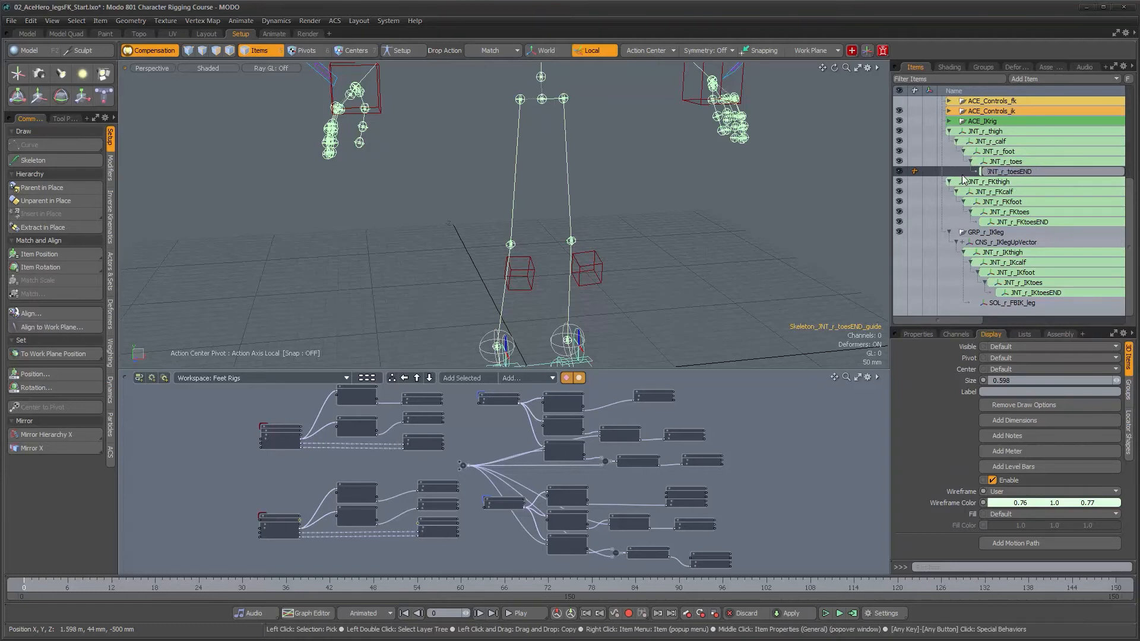
key("Return")
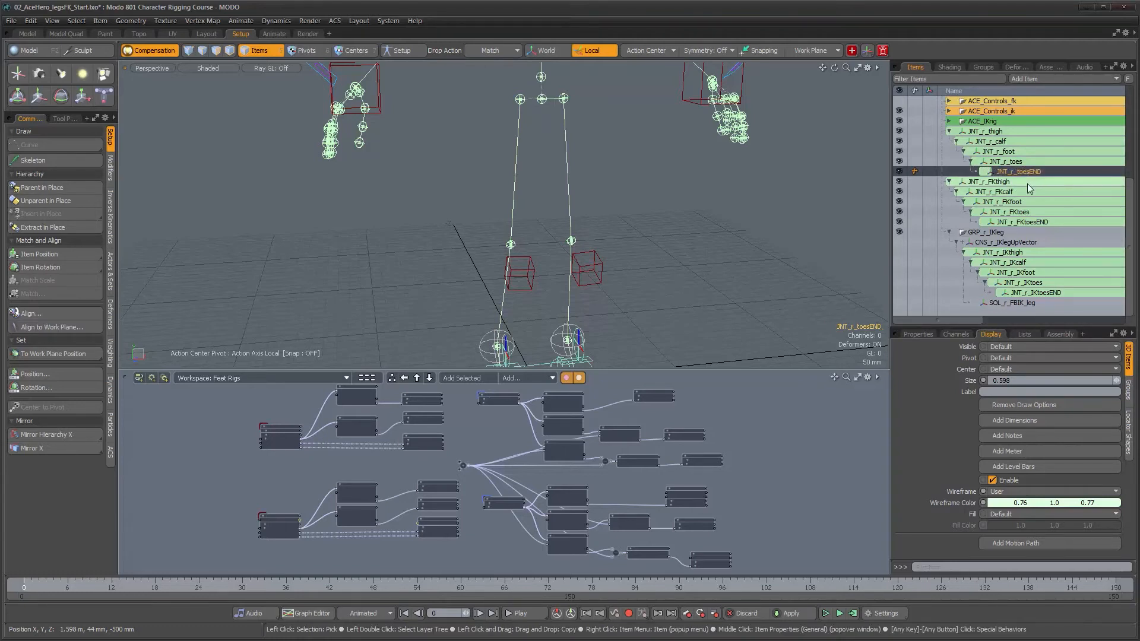
Hide the complete right FK leg chain under JNT_r_FKthigh and the GRP_r_IKleg hierarchy
right_click_drag(741, 240, 701, 242, "alt")
left_click(899, 182, "ctrl")
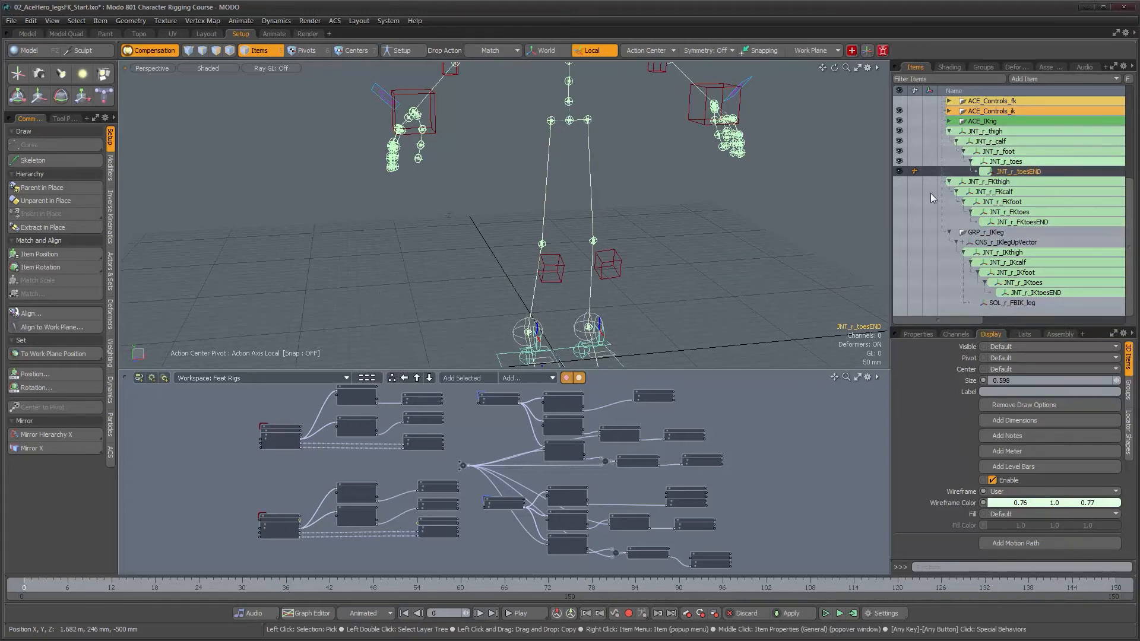
left_click_drag(703, 233, 642, 260, "alt")
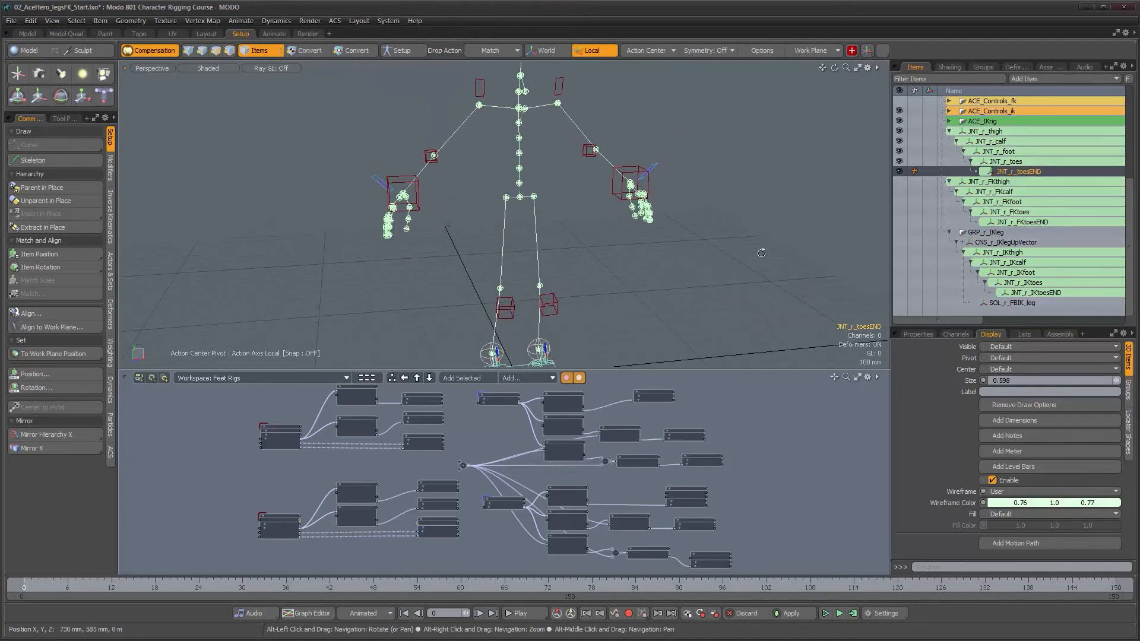
Hide and collapse the ACE_guideRig group, and make the ACE_mainRig group visible
scroll(979, 188, "up", 5)
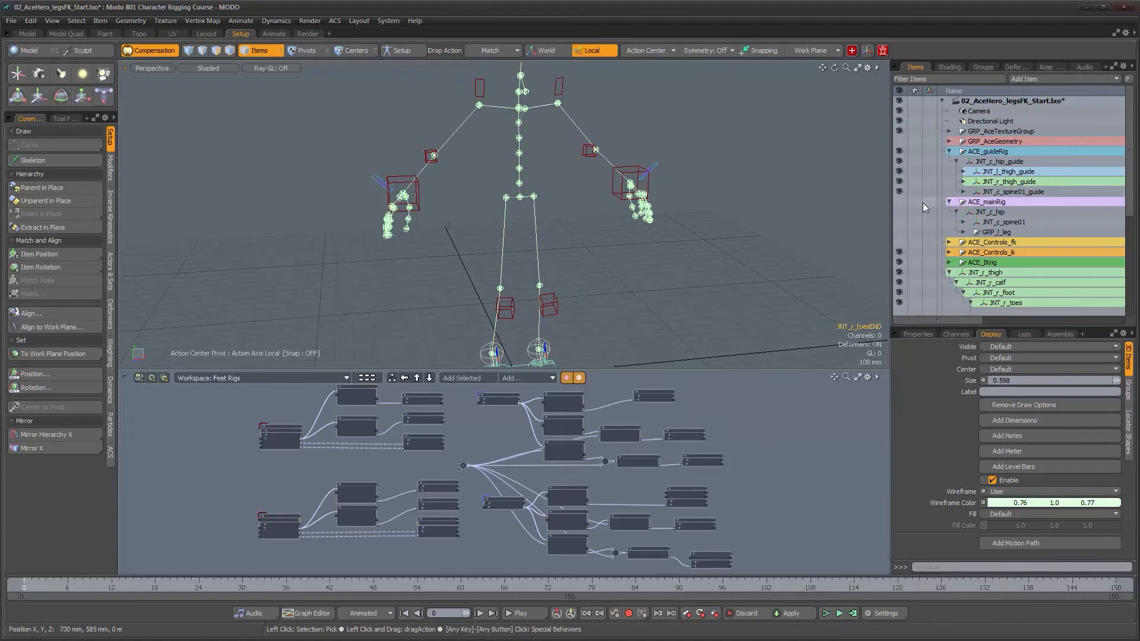
left_click(900, 151)
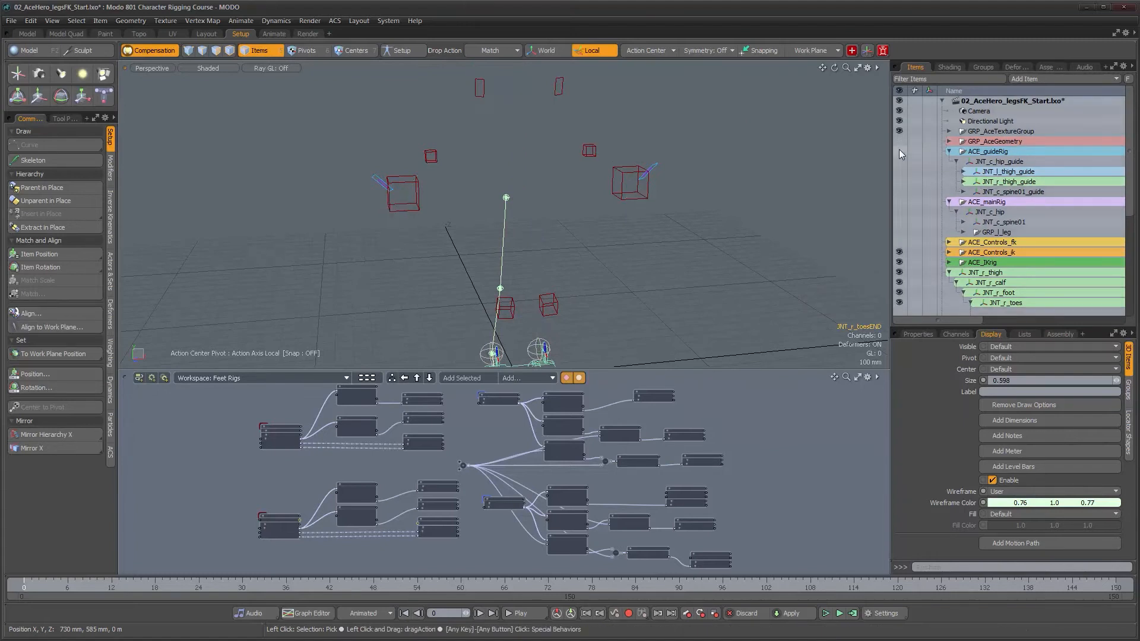
left_click(951, 152)
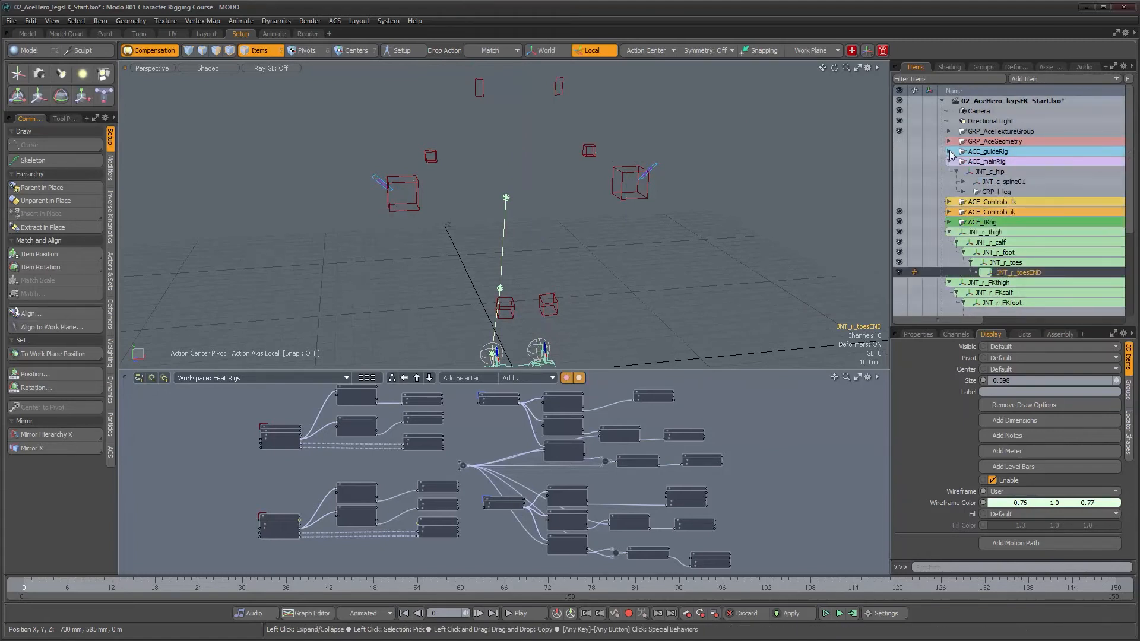
left_click(900, 161)
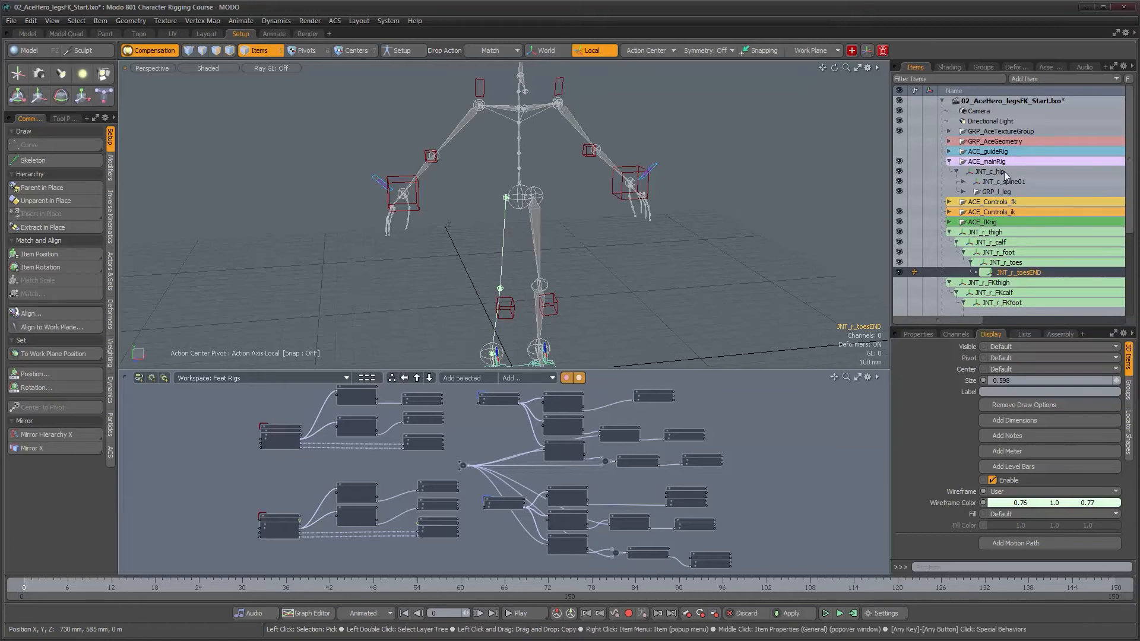
left_click_drag(585, 261, 586, 194, "alt")
Set the locator shape link to Custom for the five right leg joints from JNT_r_thigh to JNT_r_toesEND
scroll(953, 234, "down", 3)
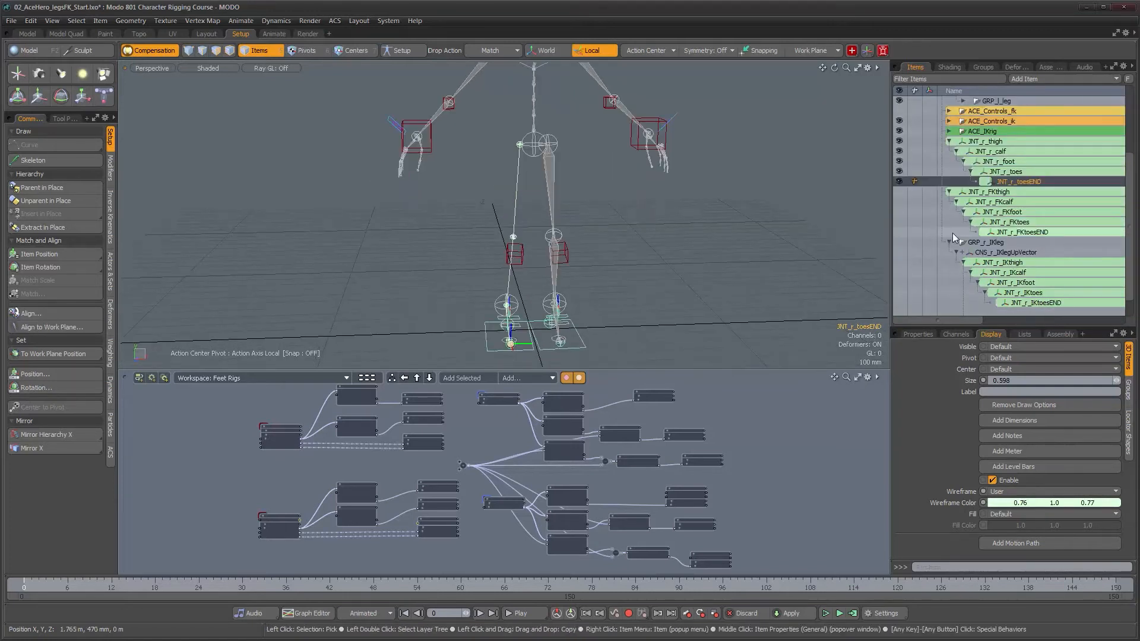
left_click(986, 141)
left_click(1014, 182, "shift")
scroll(604, 242, "up", 4)
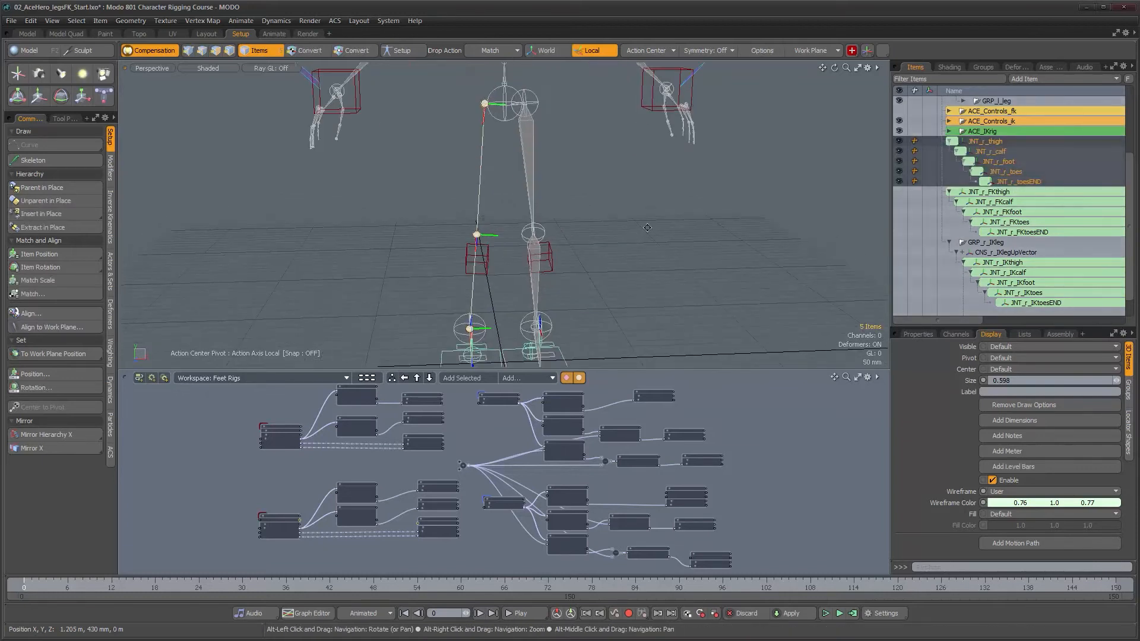
left_click_drag(622, 232, 643, 208, "alt+shift")
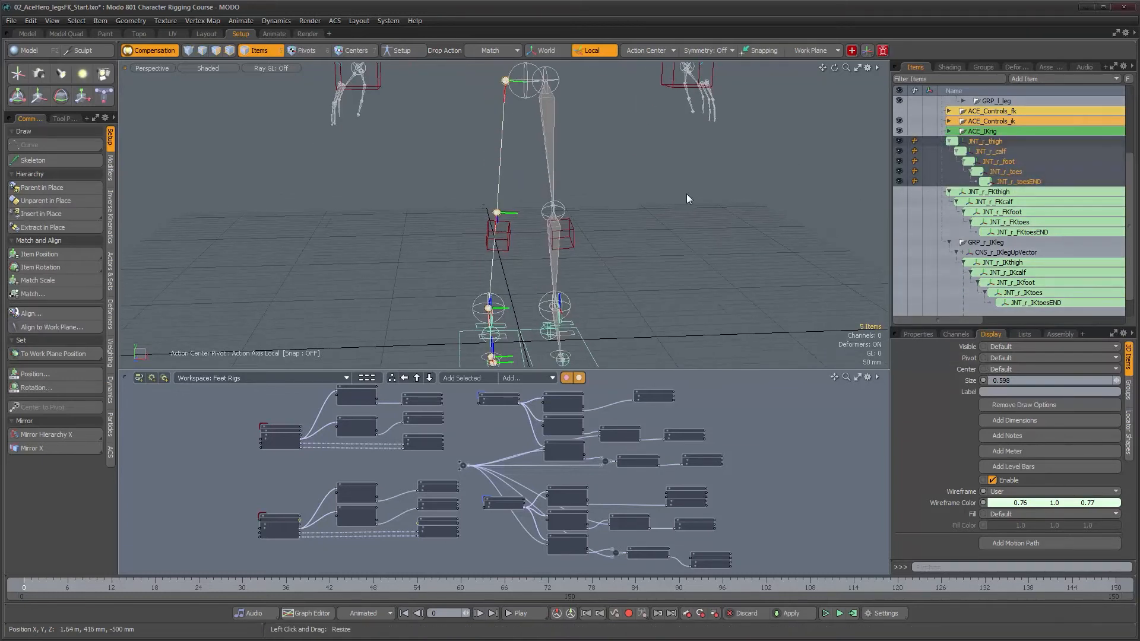
scroll(626, 179, "down", 4)
left_click_drag(593, 172, 554, 231, "alt")
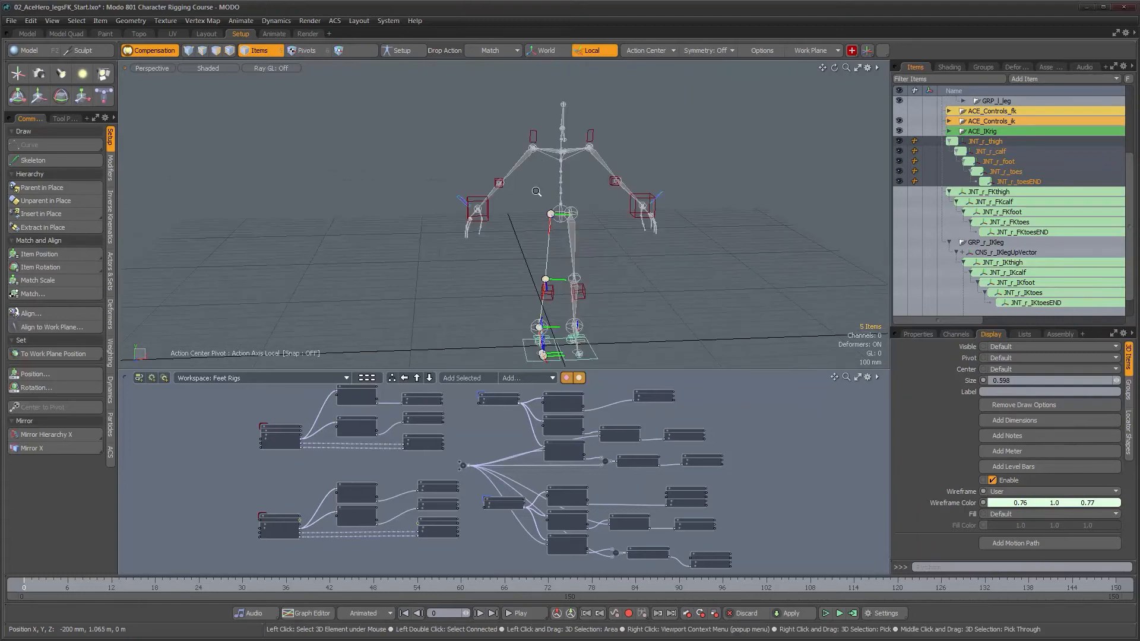
left_click_drag(539, 185, 569, 190, "ctrl+alt")
left_click_drag(569, 310, 570, 179, "alt+shift")
left_click(1129, 433)
left_click(1028, 525)
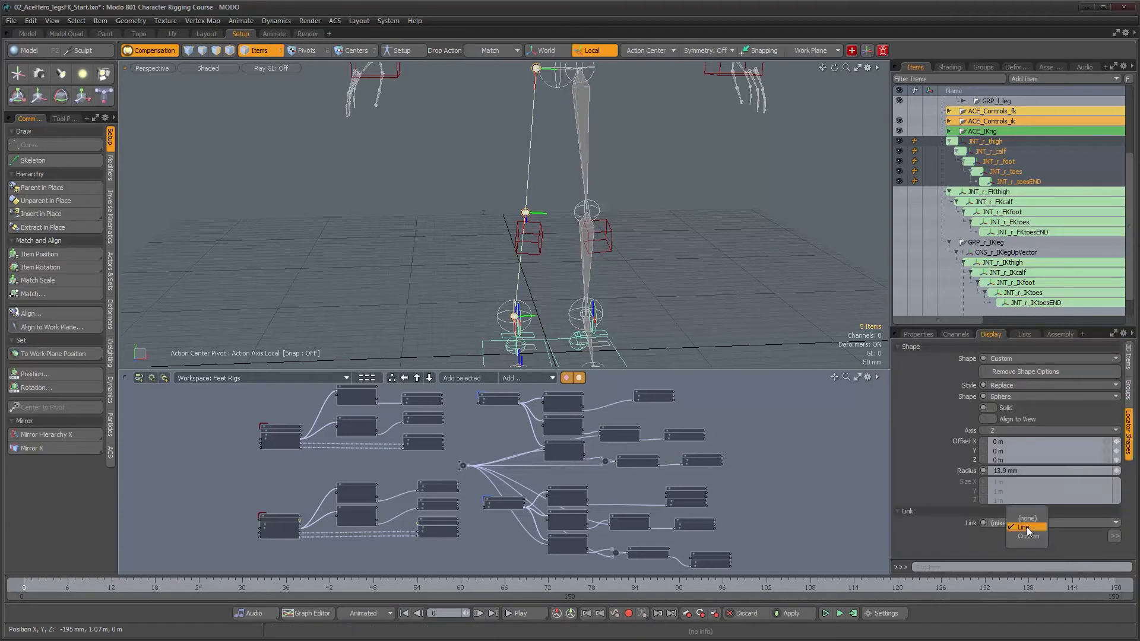
left_click(1029, 536)
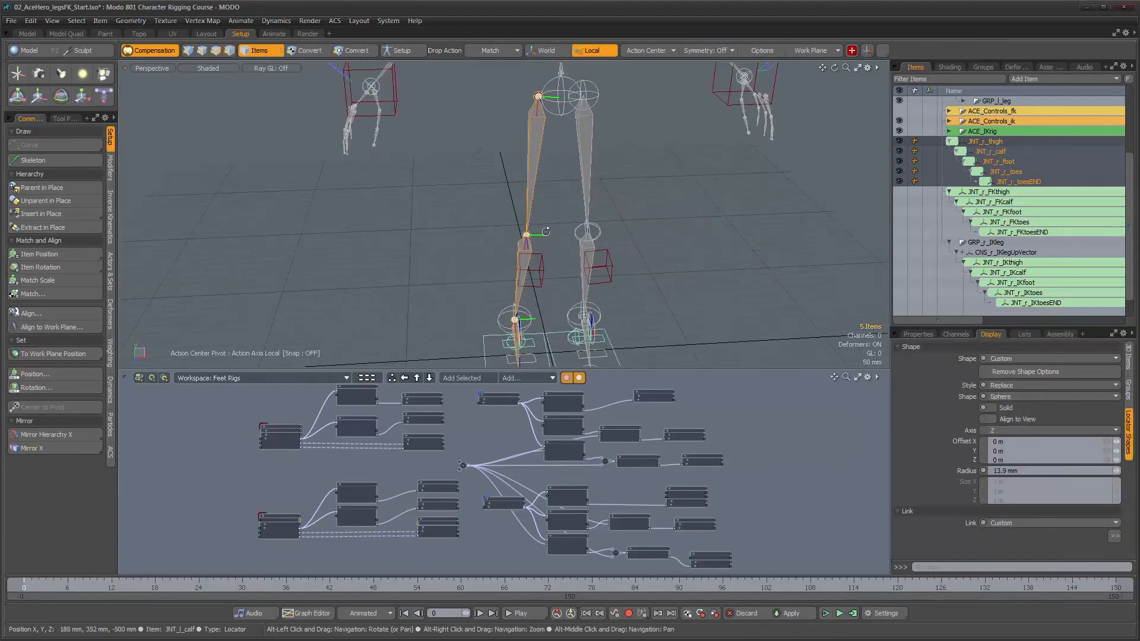
Set the sphere locator shape radius to 40 mm for the five joints from JNT_r_thigh to JNT_r_toesEND, and clear the selection
left_click_drag(574, 206, 586, 201, "alt")
left_click_drag(1117, 471, 1135, 472)
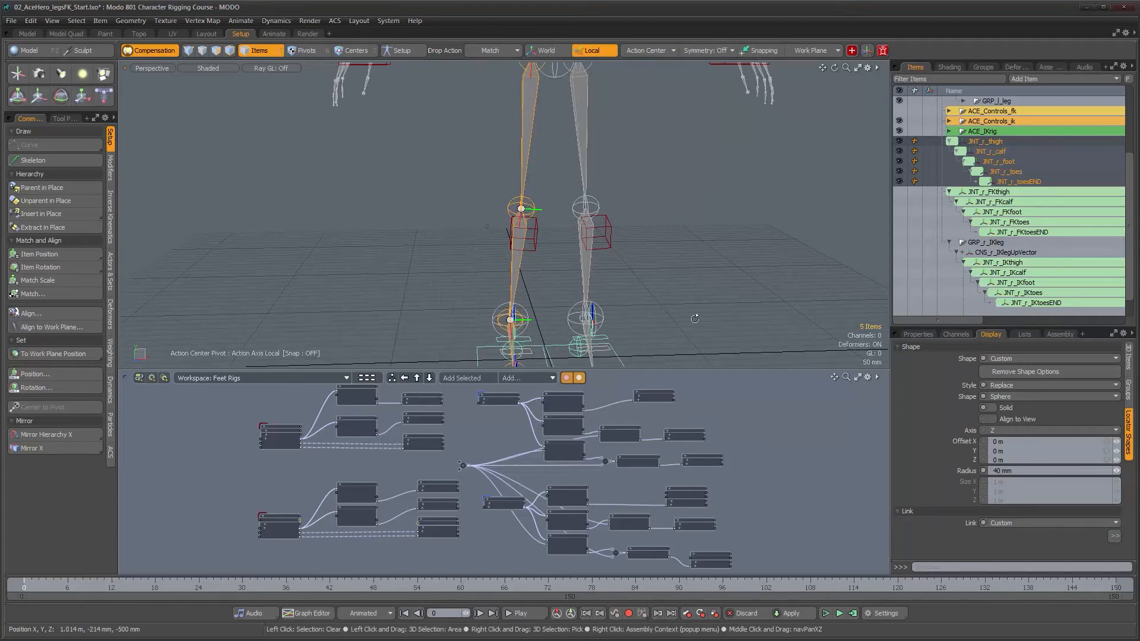
scroll(605, 300, "down", 3)
middle_click_drag(598, 297, 584, 232, "alt")
left_click_drag(584, 232, 636, 256, "alt")
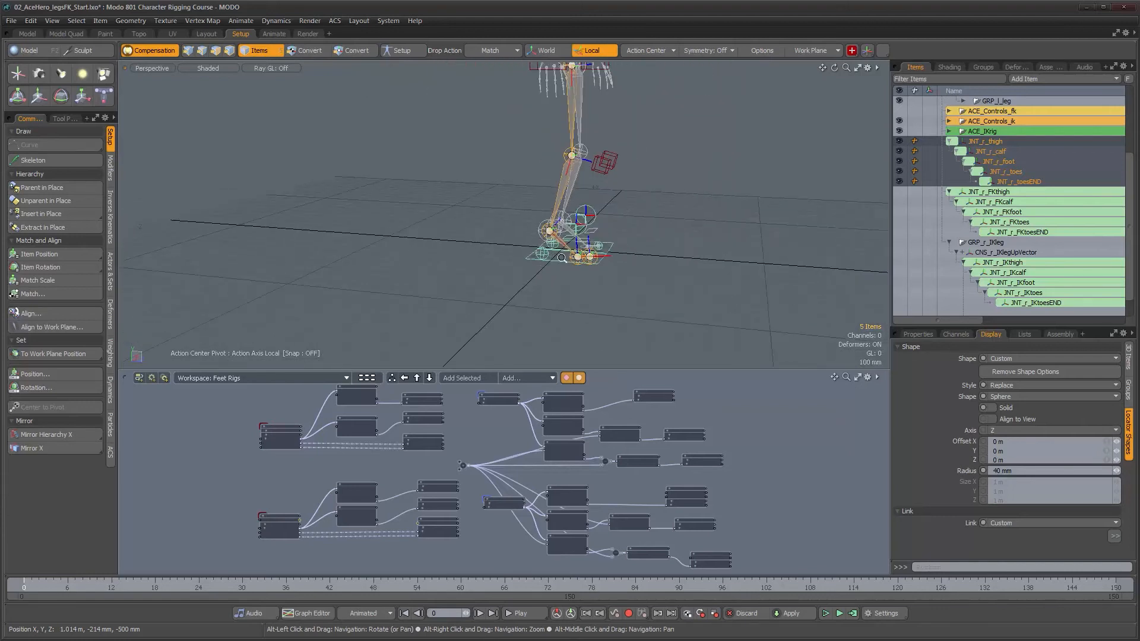
scroll(563, 258, "up", 5)
left_click_drag(521, 213, 577, 229, "alt")
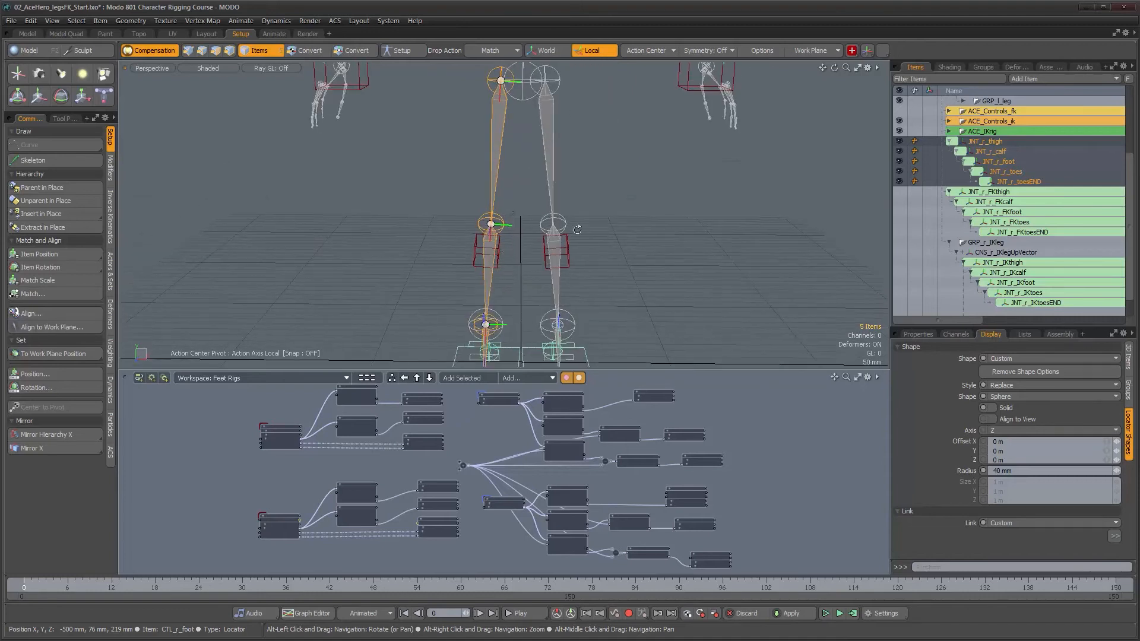
left_click(630, 198)
Add a new group locator to the scene and duplicate it
right_click_drag(629, 198, 544, 199, "alt")
left_click_drag(639, 248, 643, 264, "alt")
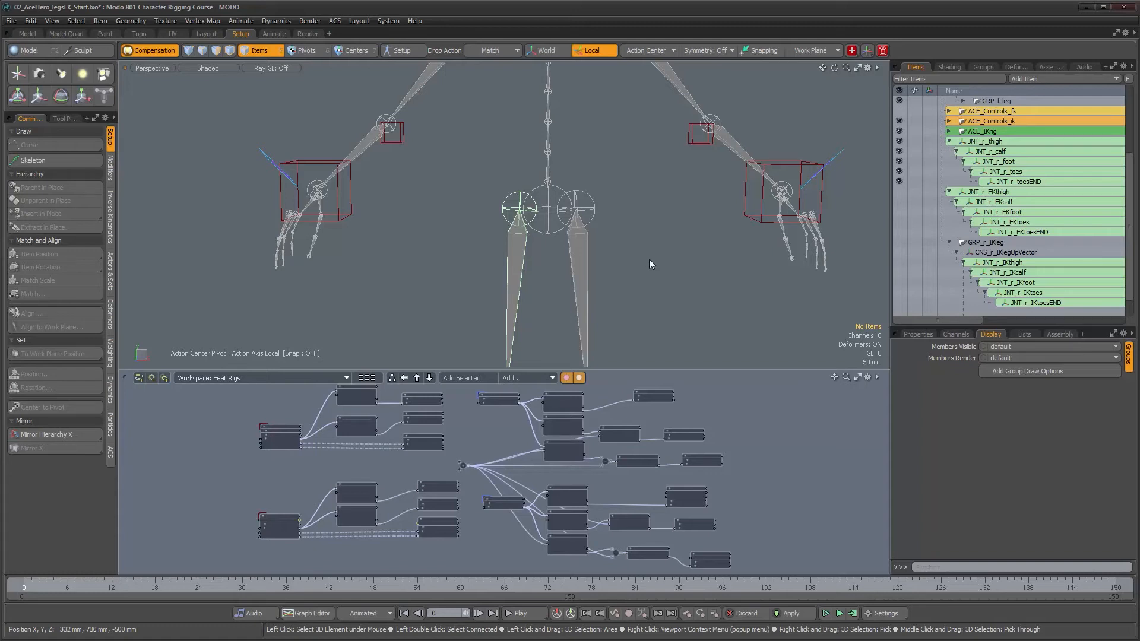
scroll(637, 257, "down", 1)
left_click_drag(628, 250, 609, 217, "alt+shift")
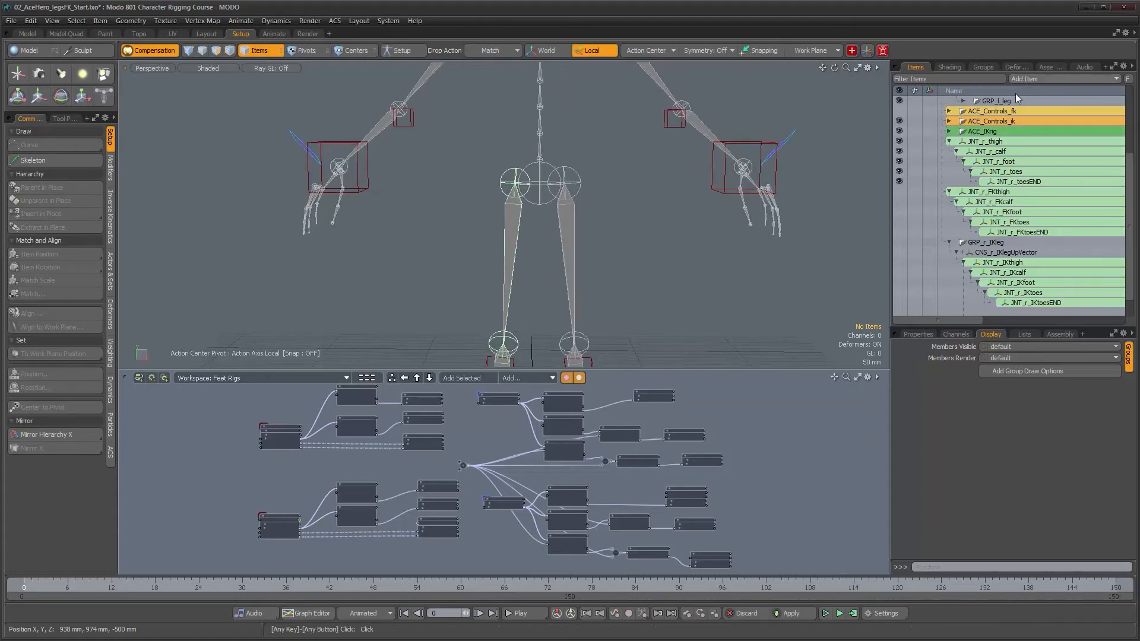
left_click(1041, 77)
mouse_move(1038, 123)
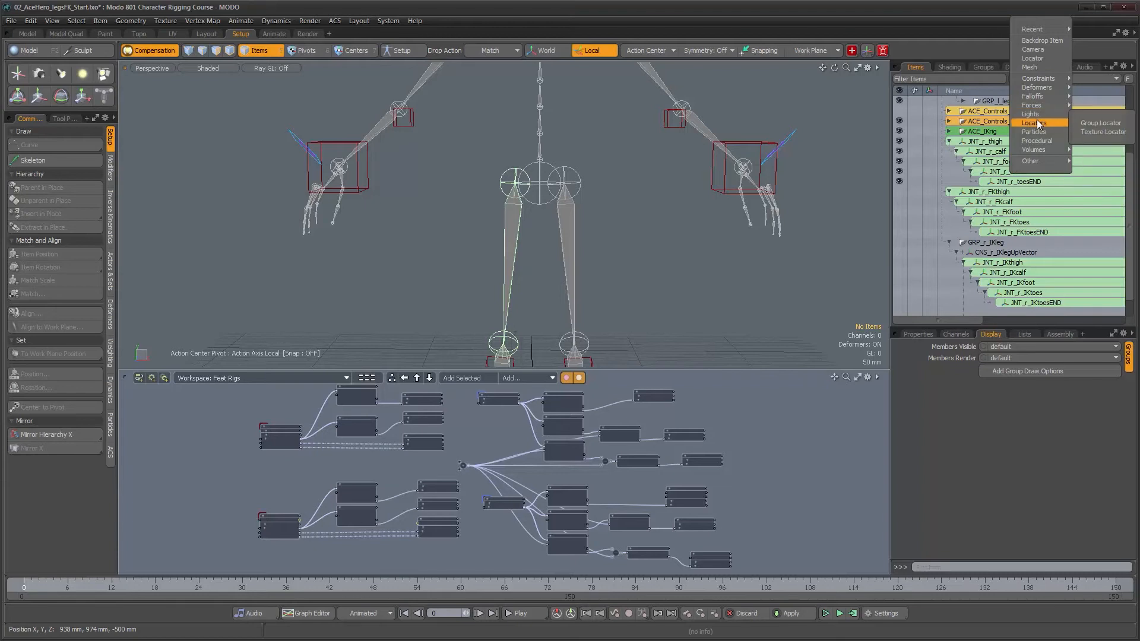
left_click(1104, 123)
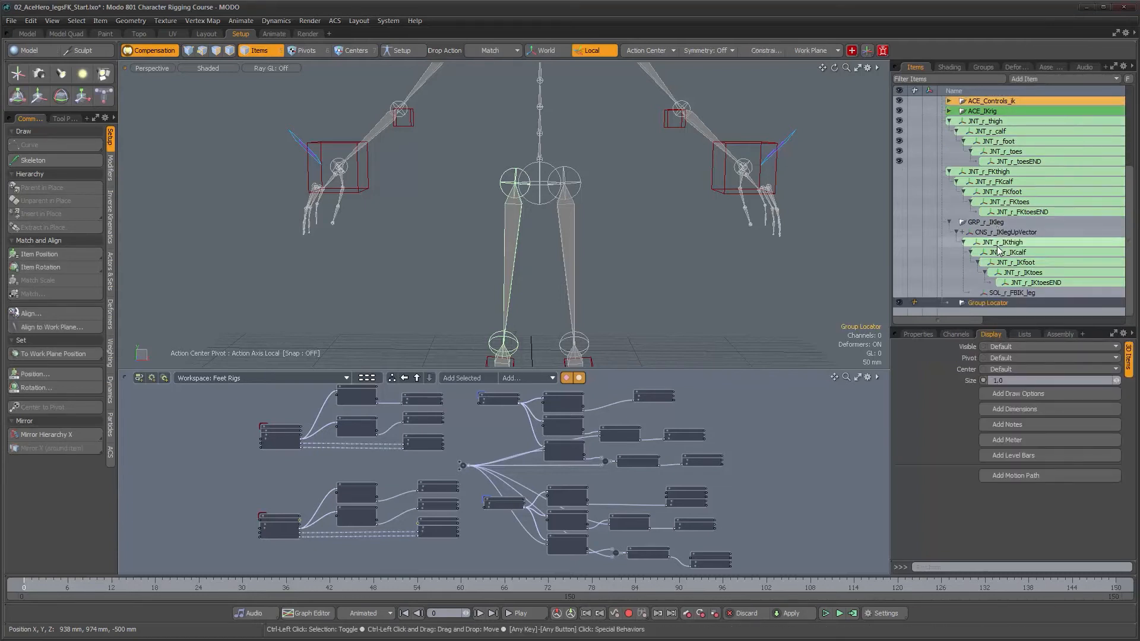
key("ctrl+d")
Match both new group locators to the right thigh joint, JNT_r_thigh
left_click(984, 292)
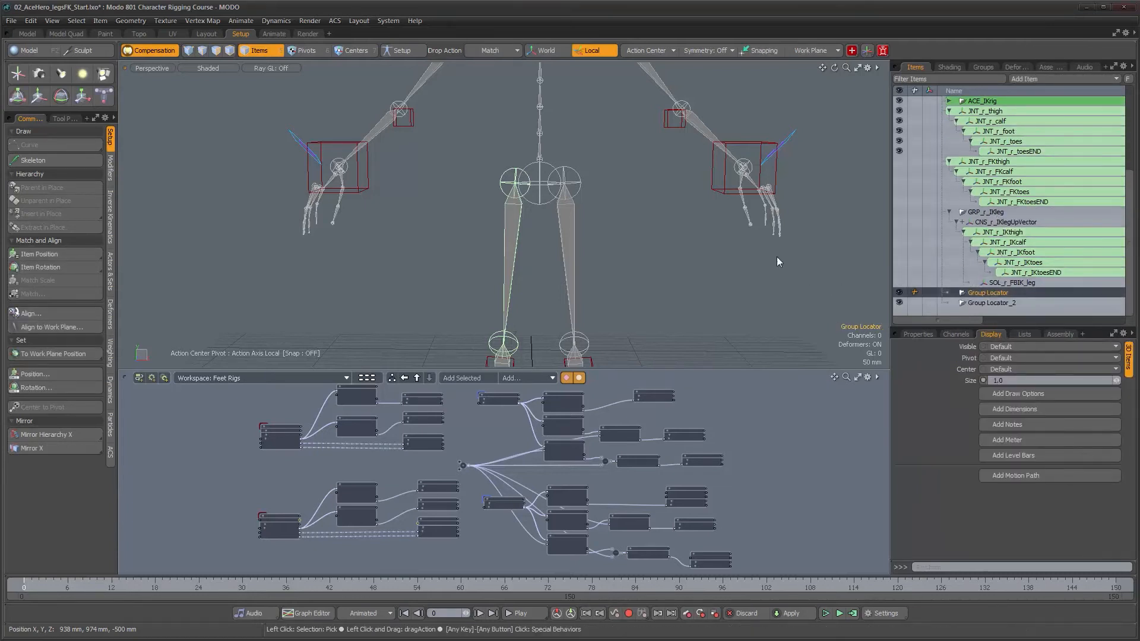
left_click_drag(515, 182, 582, 181, "ctrl+alt")
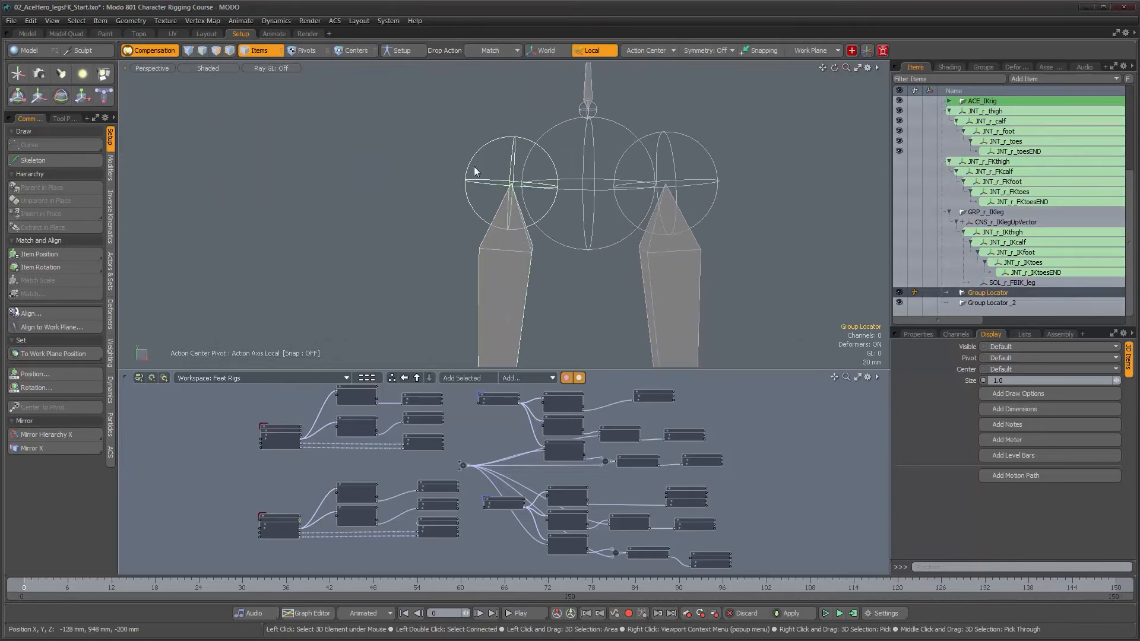
double_click(979, 294)
key("Escape")
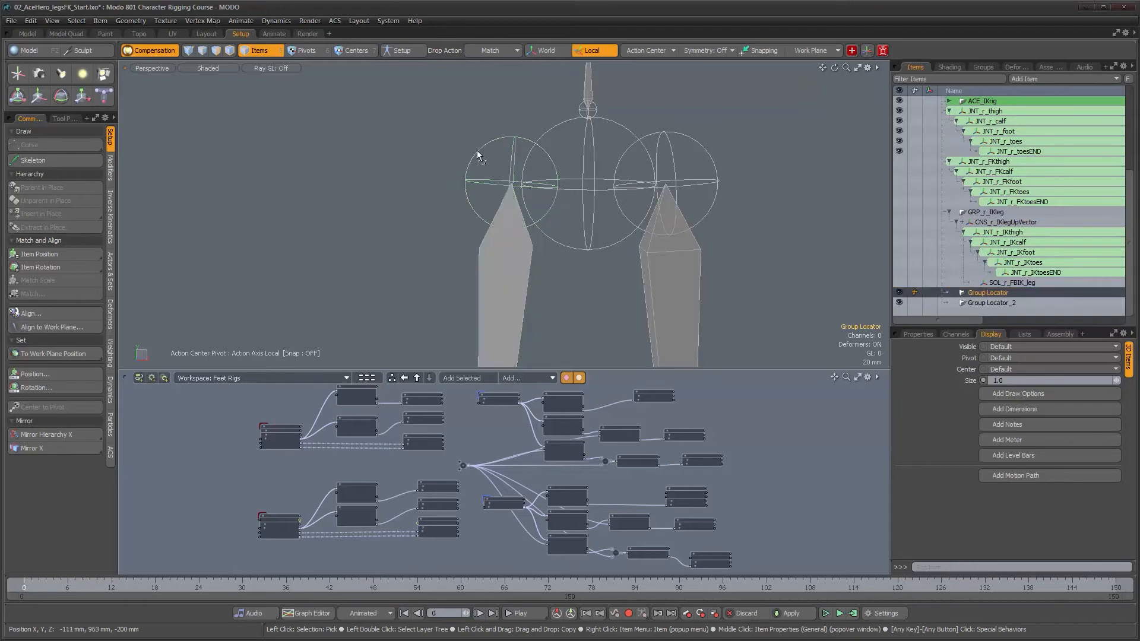
left_click(985, 305)
left_click_drag(760, 293, 469, 201)
right_click_drag(586, 251, 514, 255, "alt")
middle_click_drag(514, 255, 479, 155, "alt")
Rename the first group locator as GRP_r_leg and its duplicate as GRP_r_FKleg
left_click(994, 292)
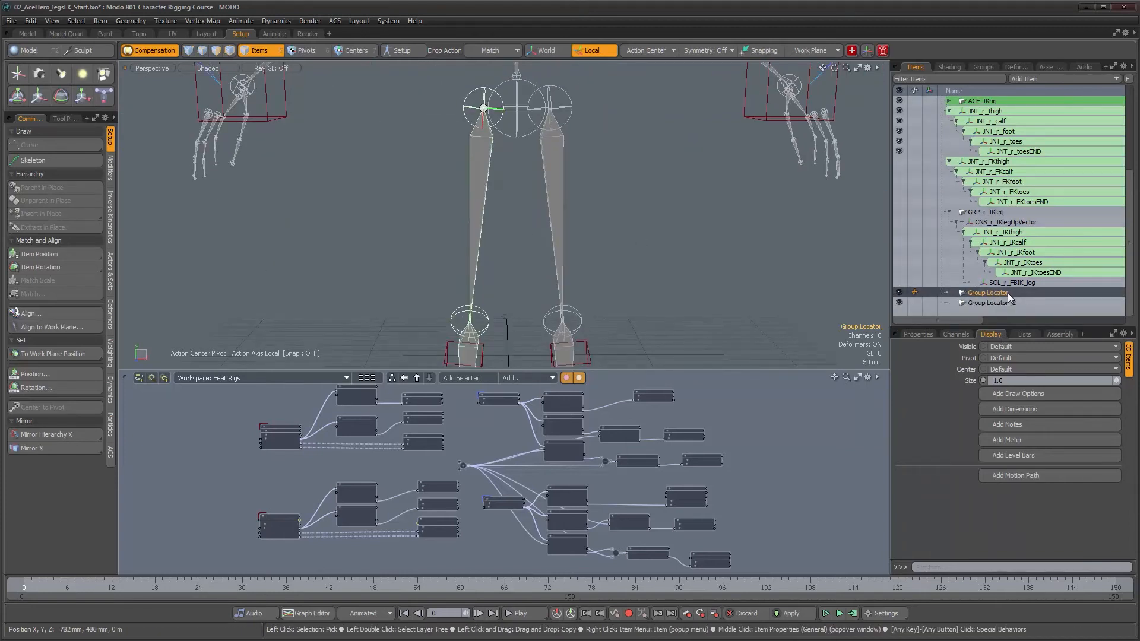
double_click(1000, 294)
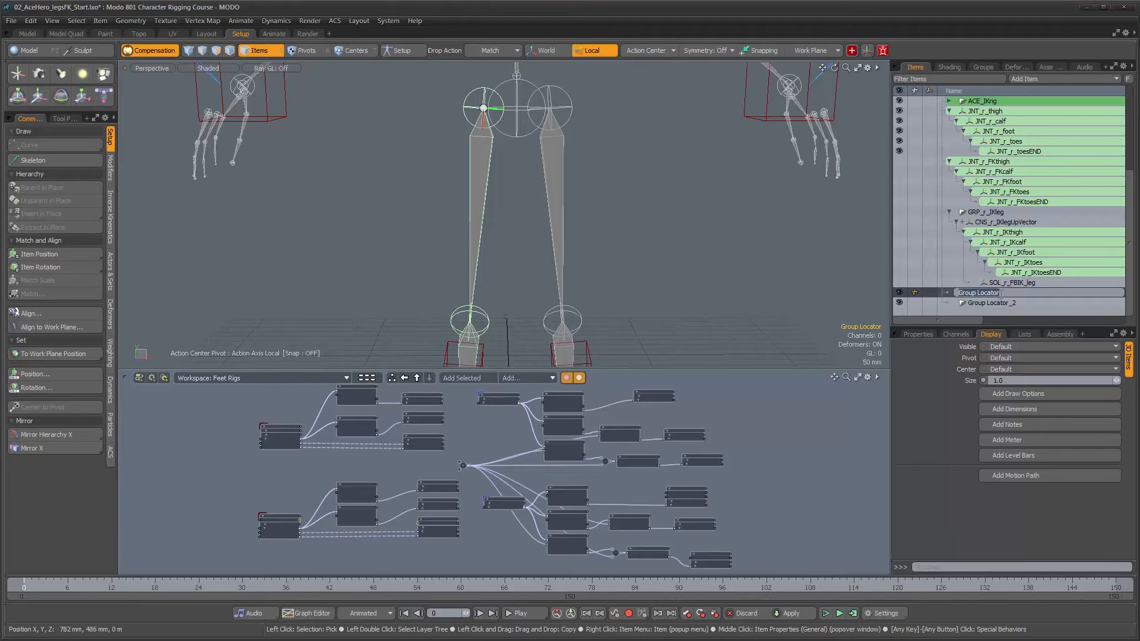
type("GRP_r_leg")
key("Return")
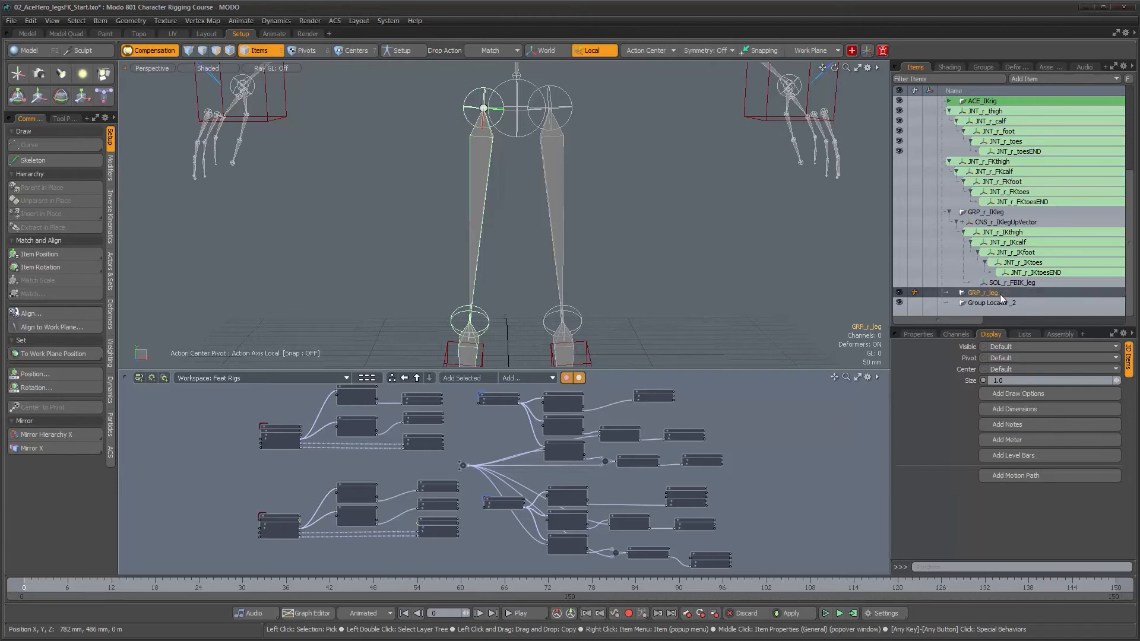
left_click(990, 304)
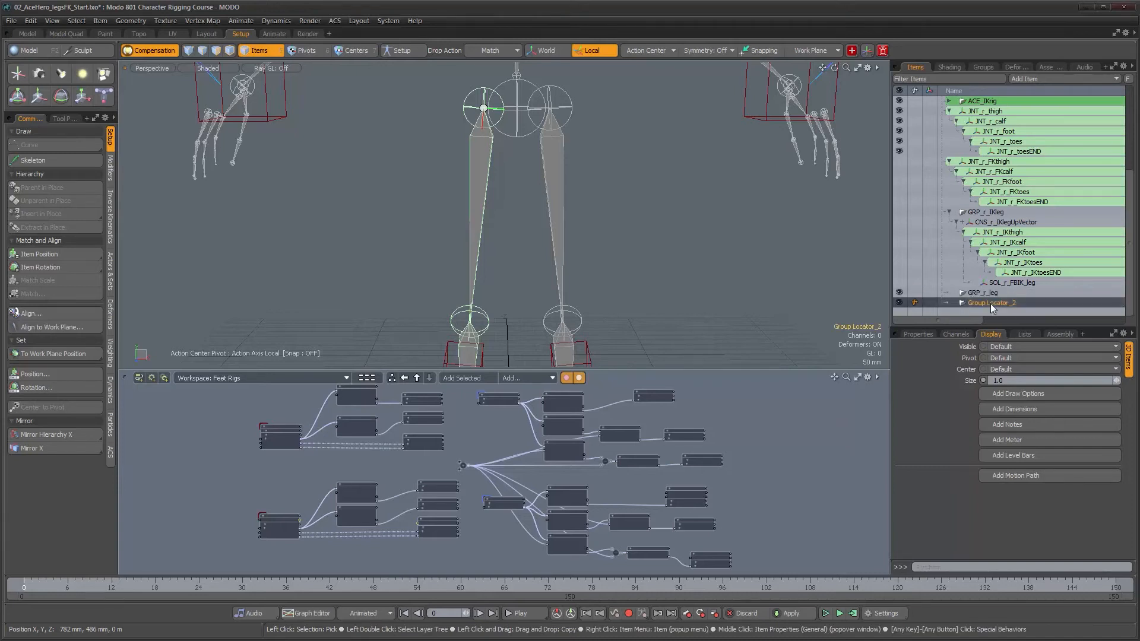
double_click(993, 303)
type("GRP_r_")
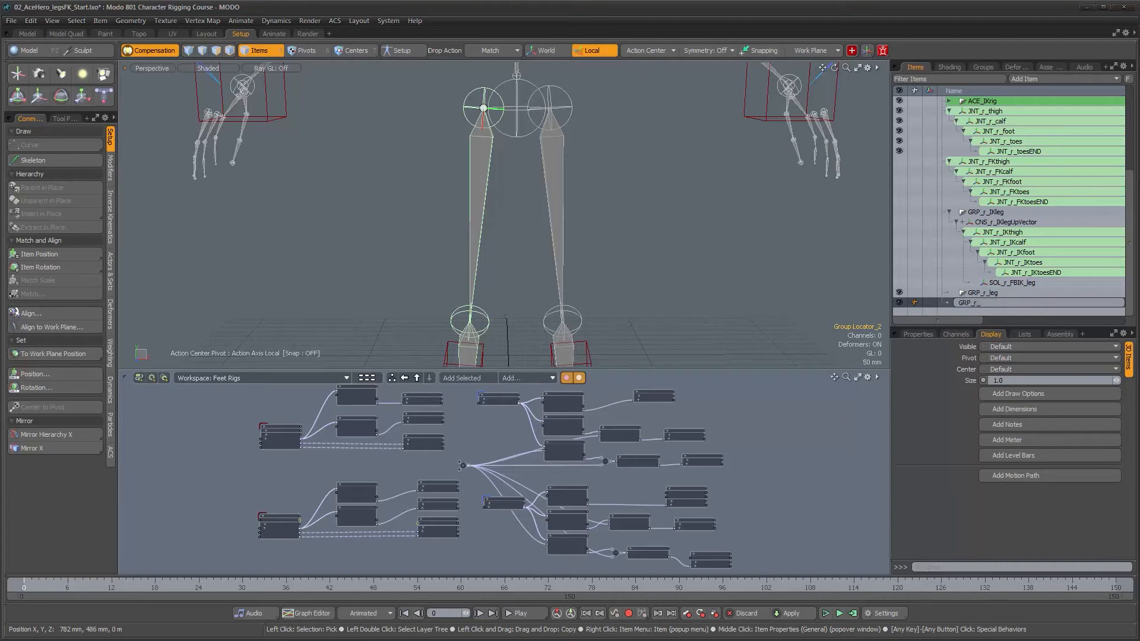
type("FKleg")
key("Return")
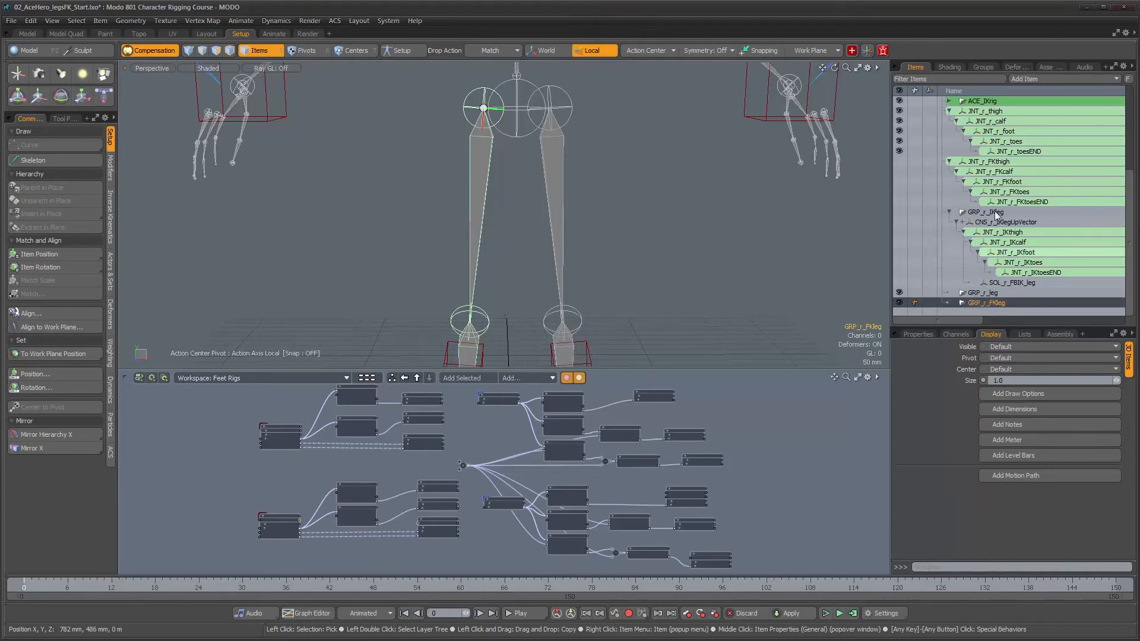
In Setup mode, parent JNT_r_thigh under GRP_r_leg and JNT_r_FKthigh under GRP_r_FKleg
left_click(949, 212)
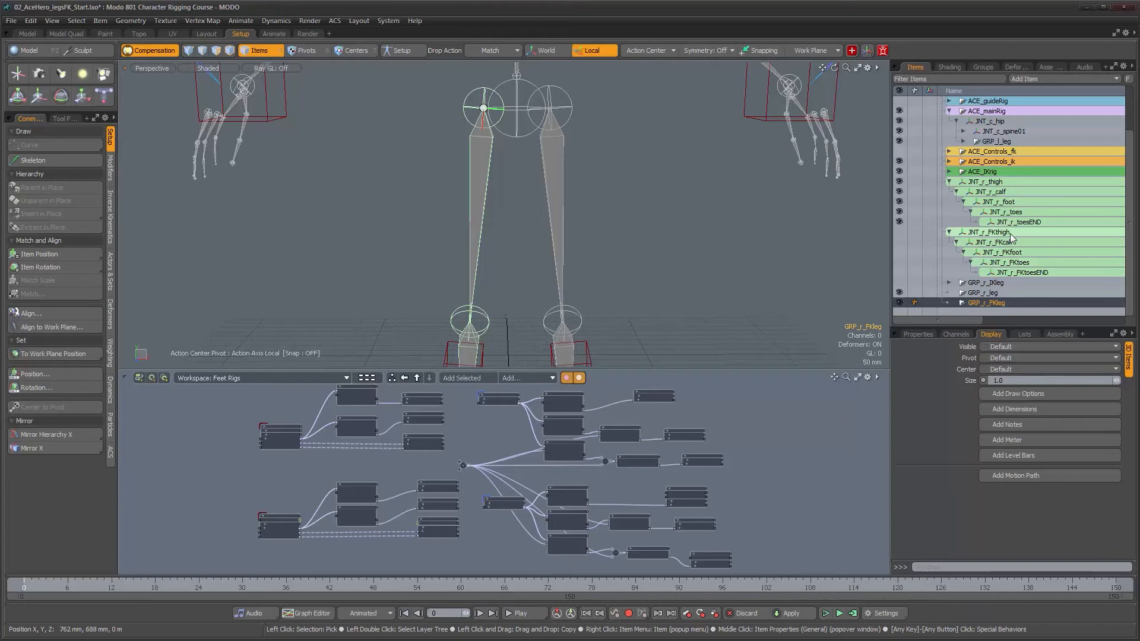
left_click(410, 50)
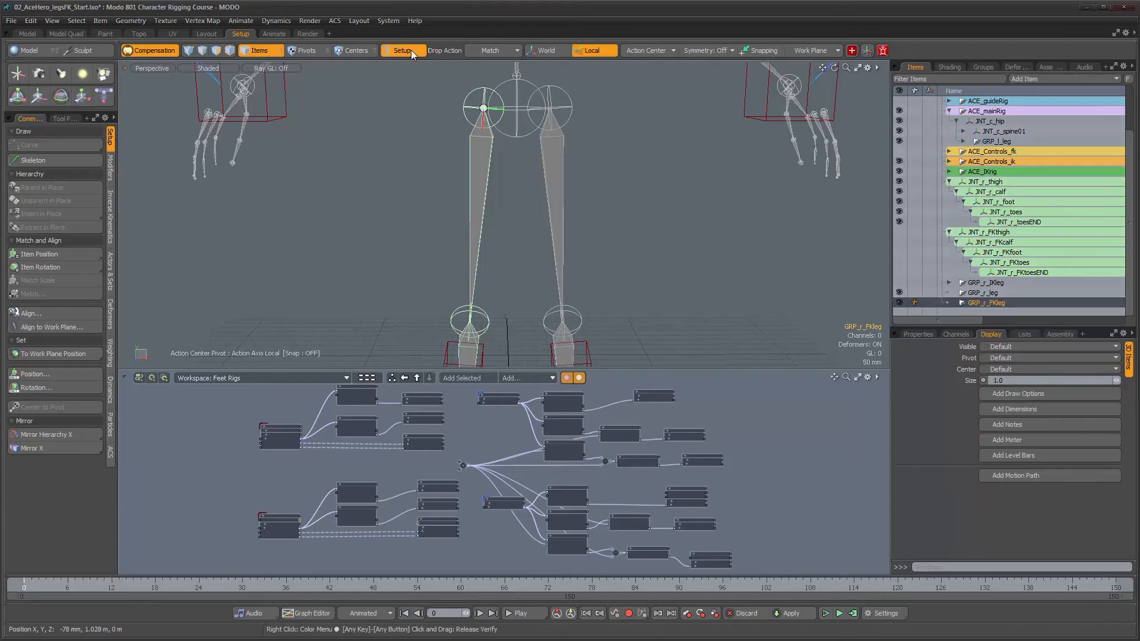
left_click(984, 185)
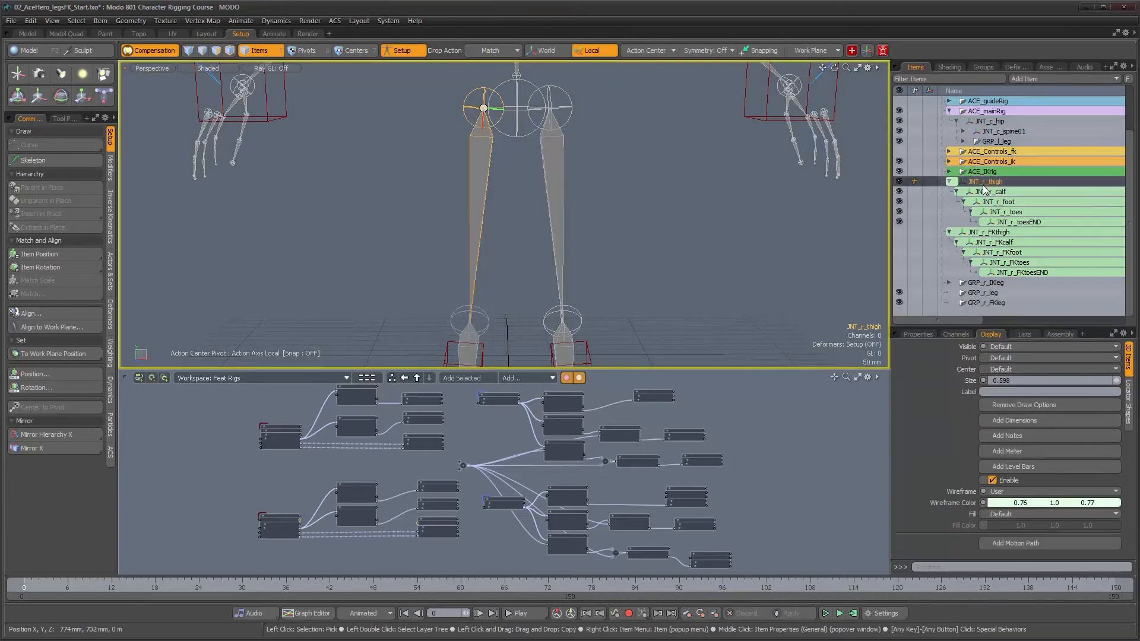
left_click_drag(983, 186, 989, 294)
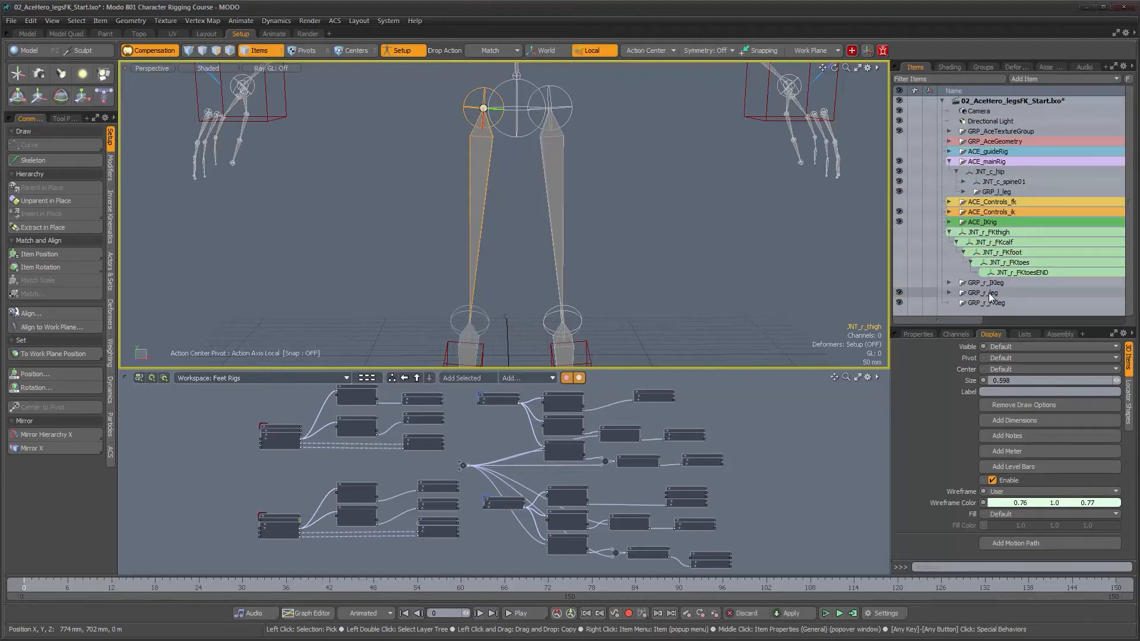
left_click(979, 234)
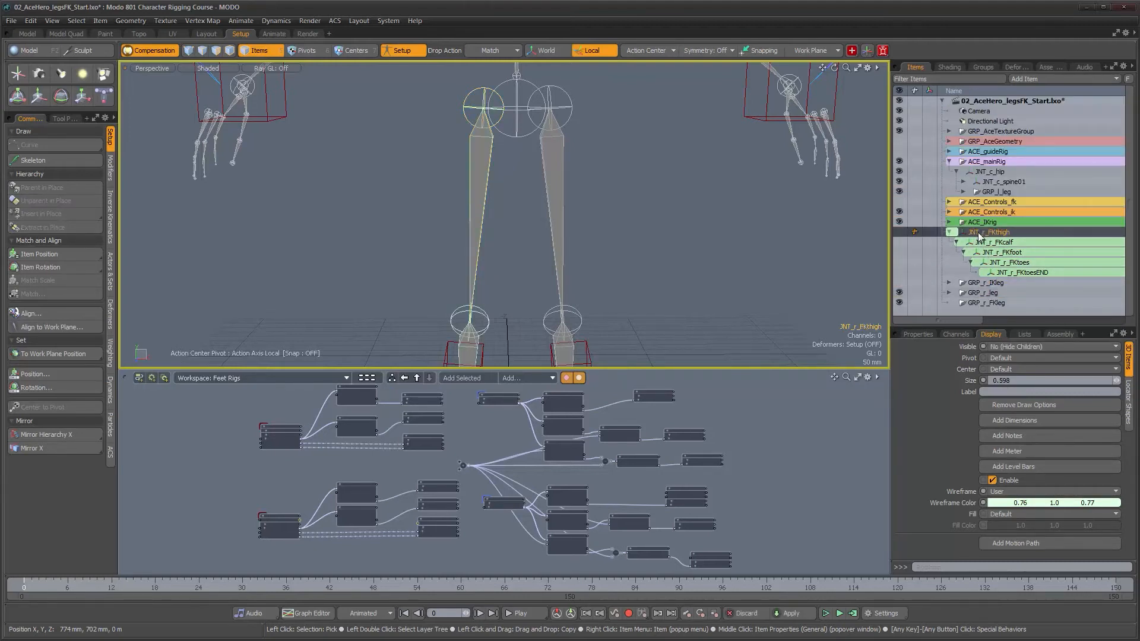
left_click_drag(978, 231, 981, 302)
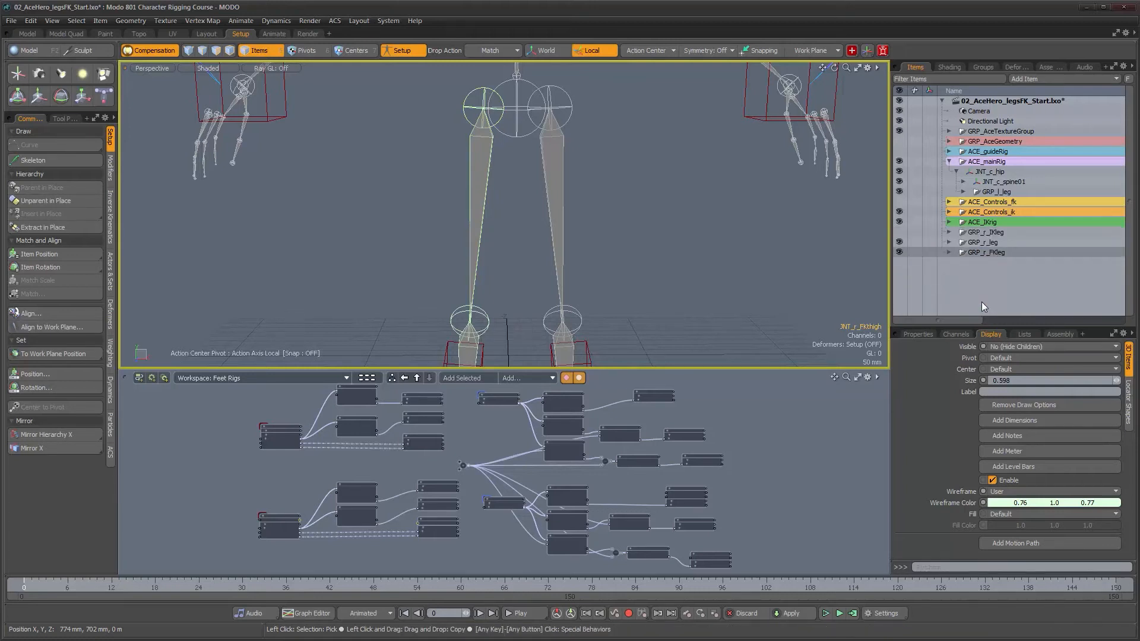
Parent GRP_r_leg under the JNT_c_hip joint of ACE_mainRig and clear the selection
left_click(977, 242)
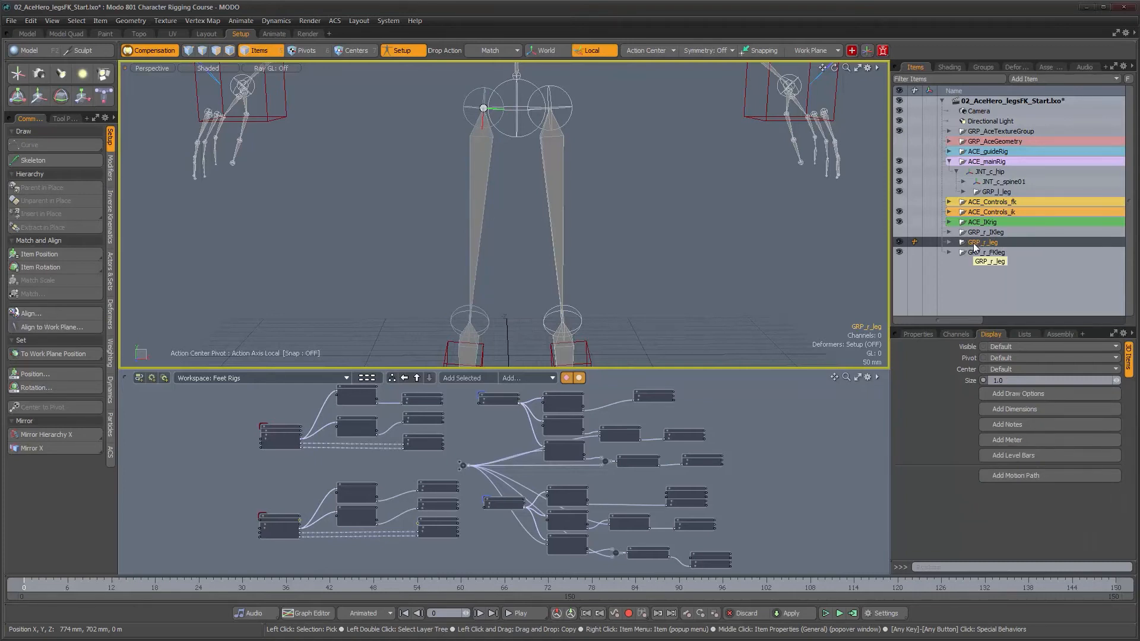
left_click_drag(972, 249, 985, 174)
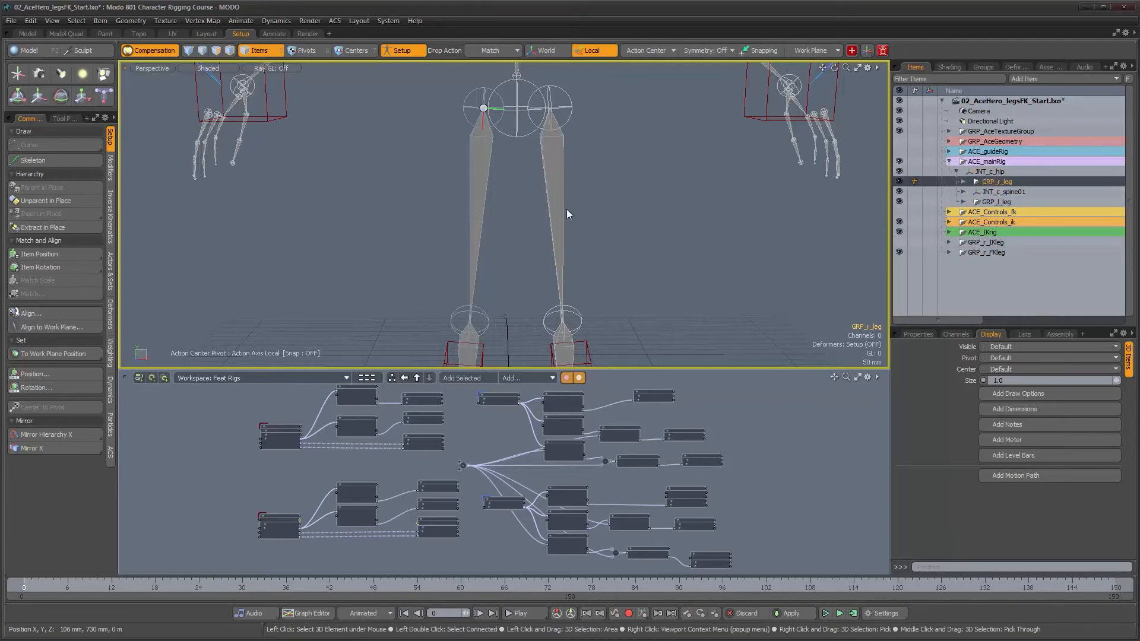
left_click_drag(588, 233, 621, 233, "alt")
scroll(621, 234, "down", 6)
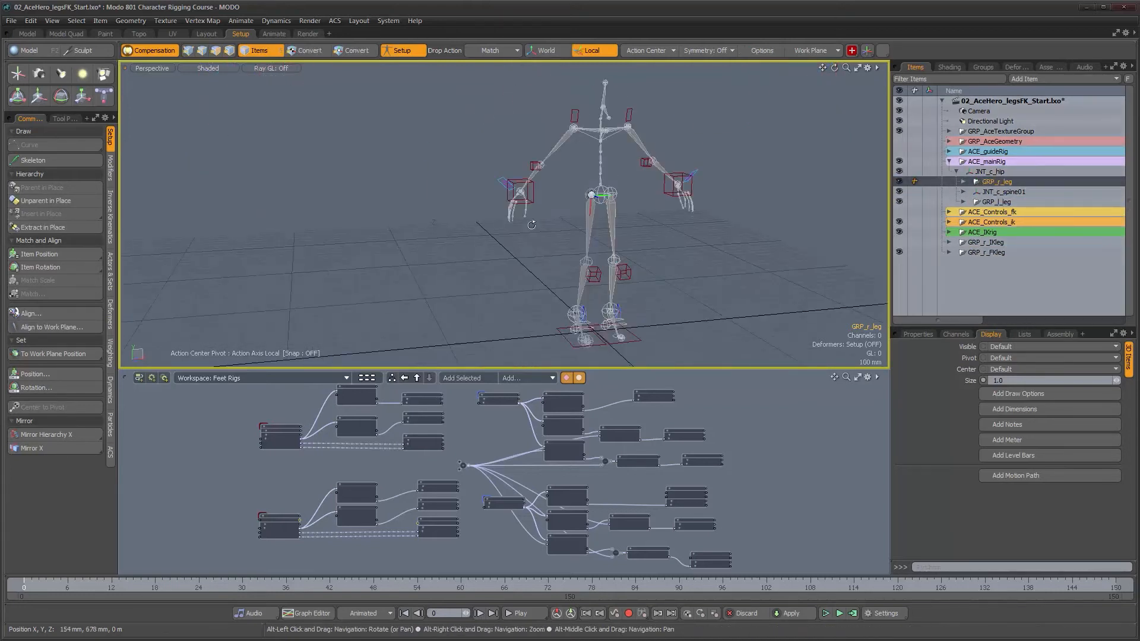
left_click(654, 240)
scroll(668, 239, "up", 1)
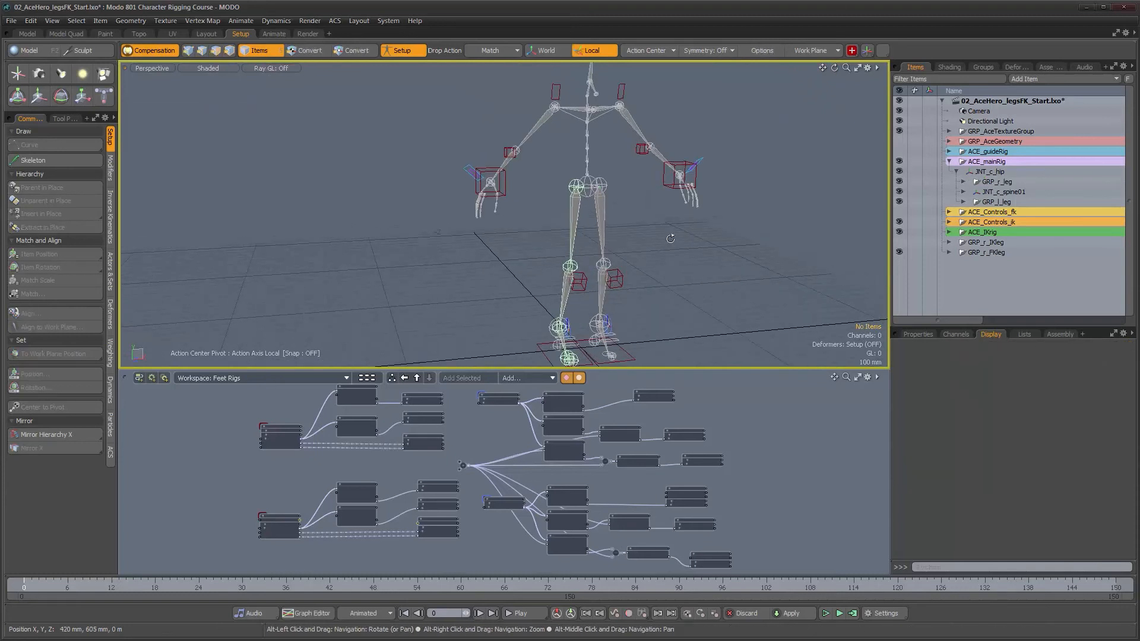
Toggle the visibility of the ACE_mainRig group to check its contents, leaving the group hidden
left_click(899, 162)
left_click(900, 161)
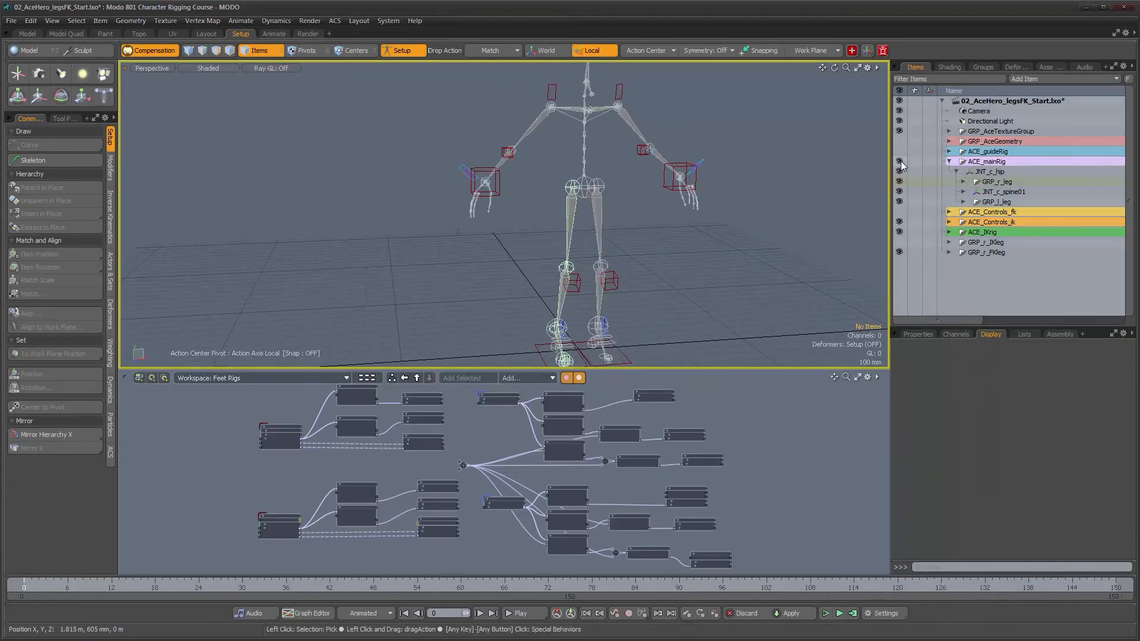
left_click(899, 161)
left_click(899, 162)
left_click(899, 161)
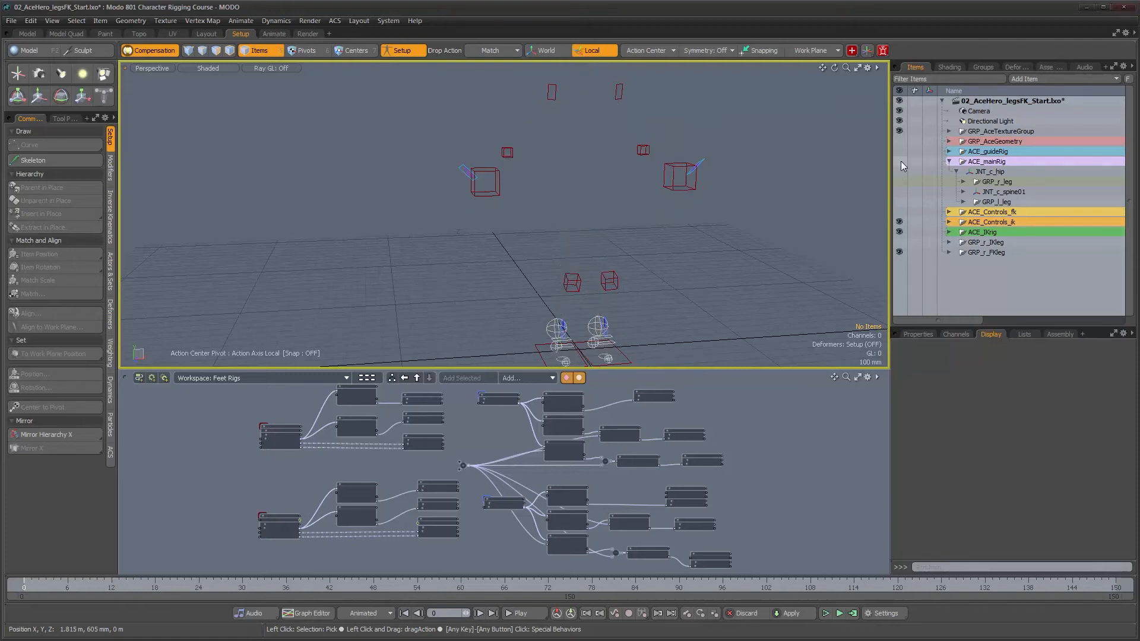
Temporarily show the GRP_r_IKleg hierarchy to check the right IK leg chain, and collapse the group
left_click(949, 242)
left_click(899, 253)
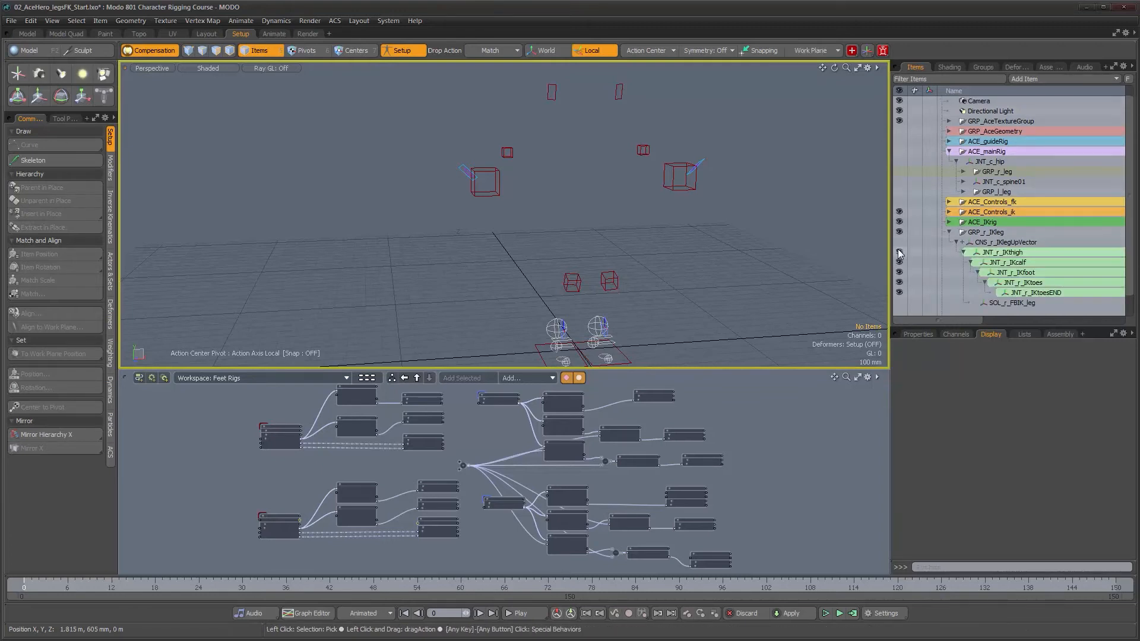
left_click(949, 224)
left_click(949, 224)
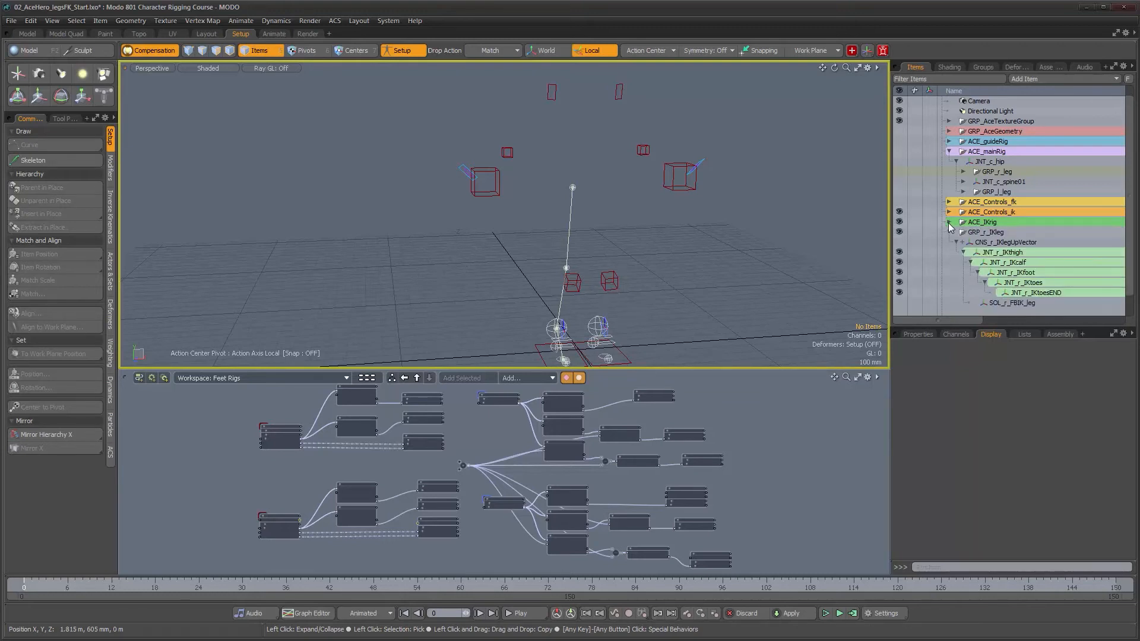
left_click(899, 231)
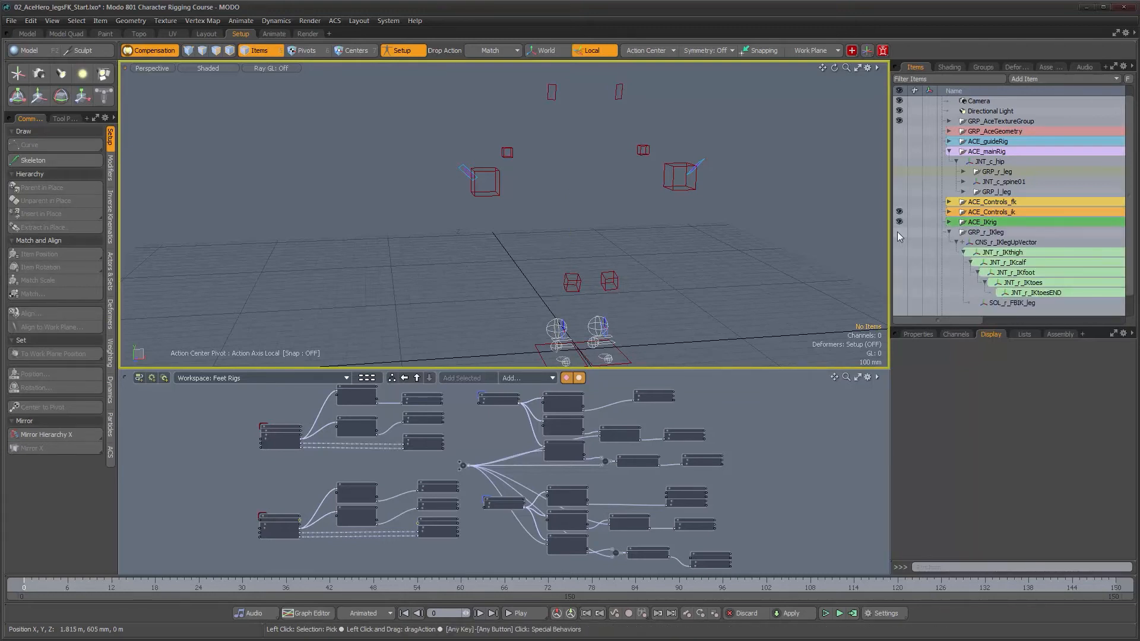
left_click(950, 237)
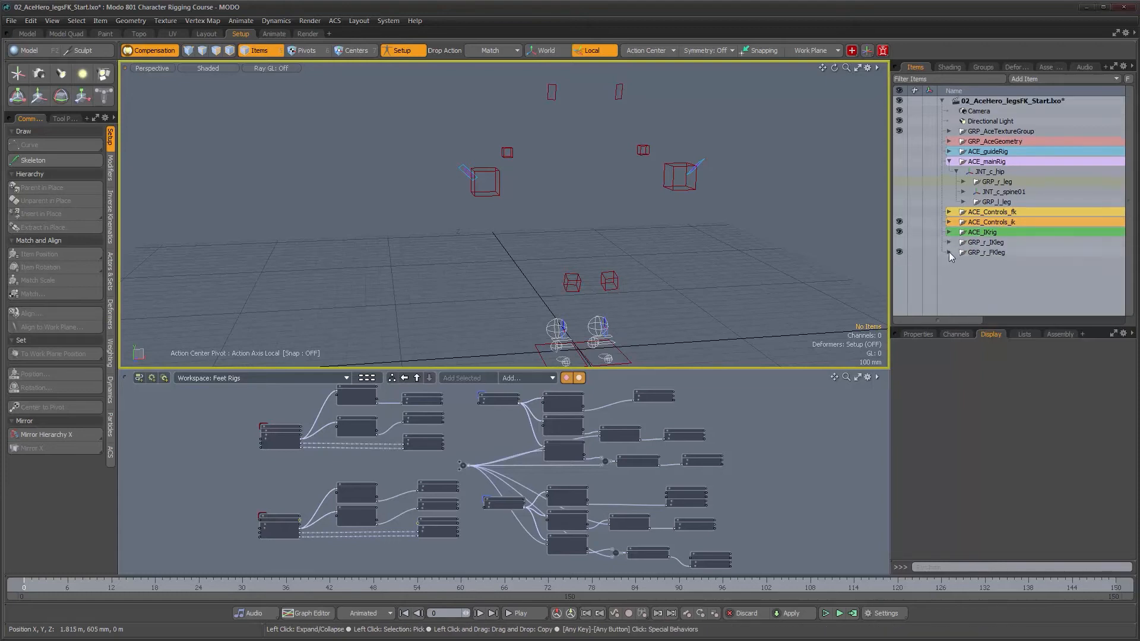
Show the GRP_r_FKleg hierarchy and set the link display to Custom for its five joints, JNT_r_FKthigh through JNT_r_FKtoesEND
left_click(946, 253)
left_click(951, 253)
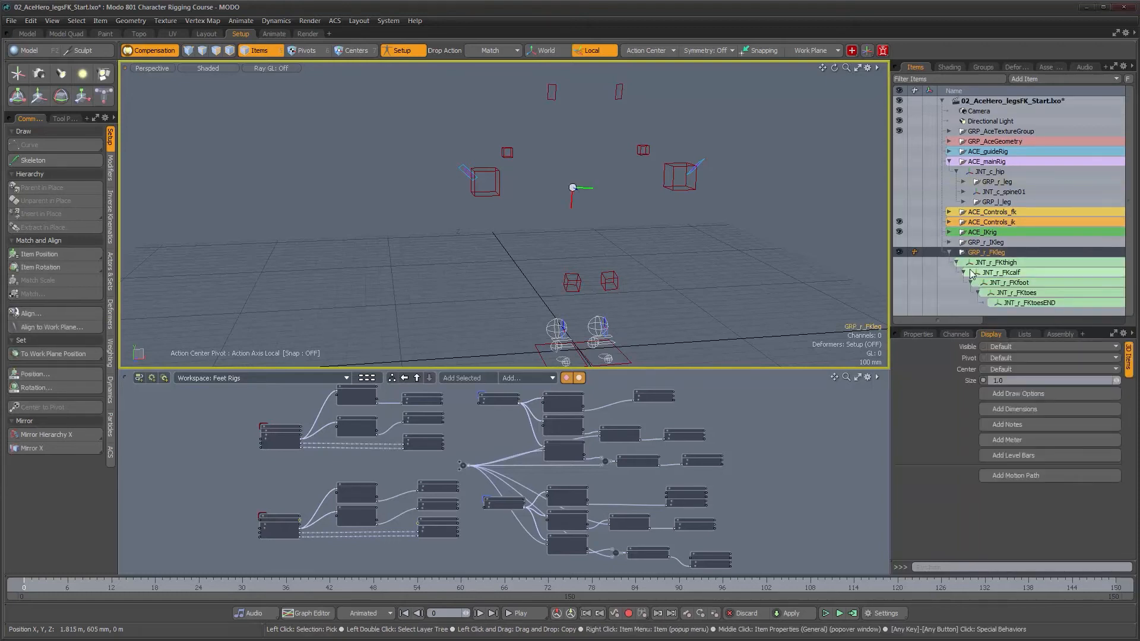
left_click(898, 262)
left_click_drag(760, 250, 699, 209, "alt+shift")
left_click(1028, 265)
left_click(1035, 304, "shift")
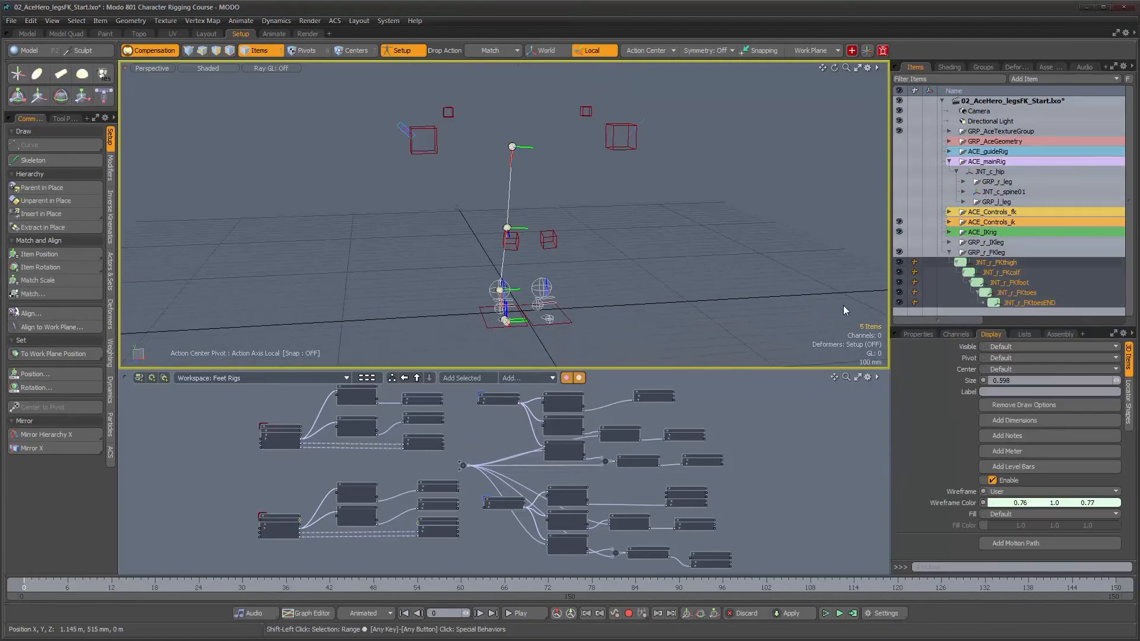
key("shift+a")
right_click_drag(636, 252, 601, 236, "alt")
left_click_drag(601, 236, 599, 254, "alt")
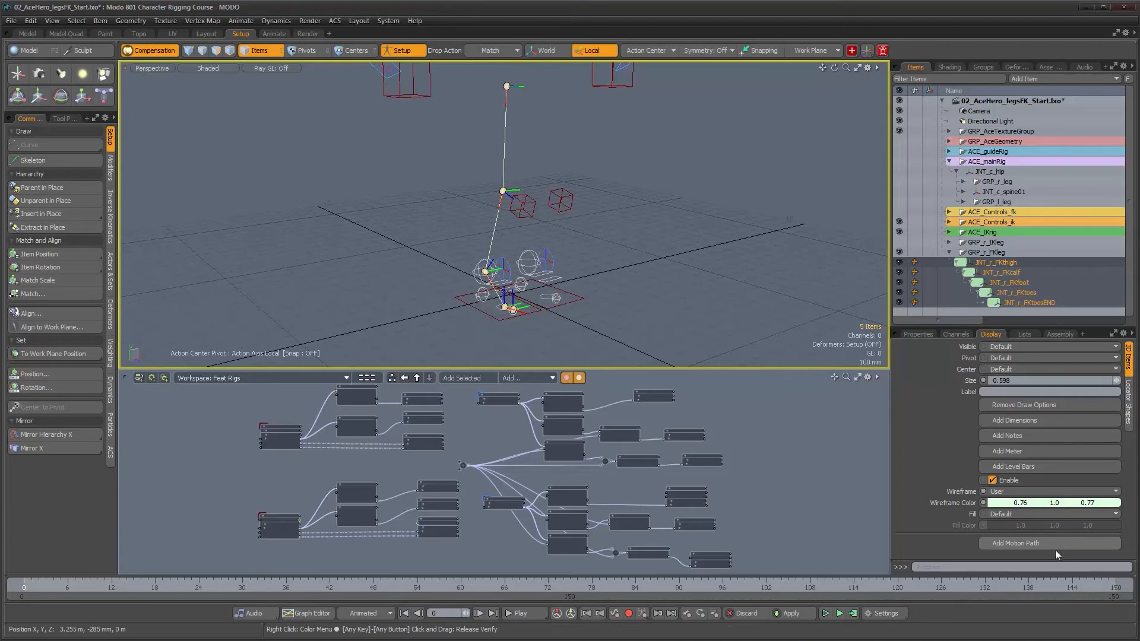
left_click(1128, 410)
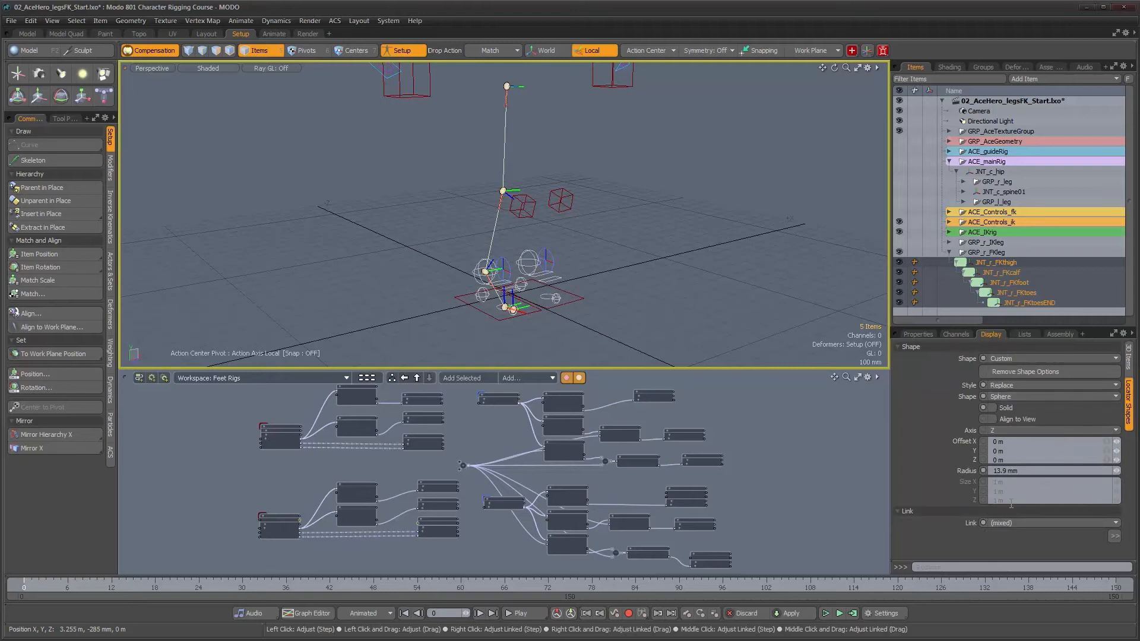
left_click(1010, 523)
left_click(1011, 530)
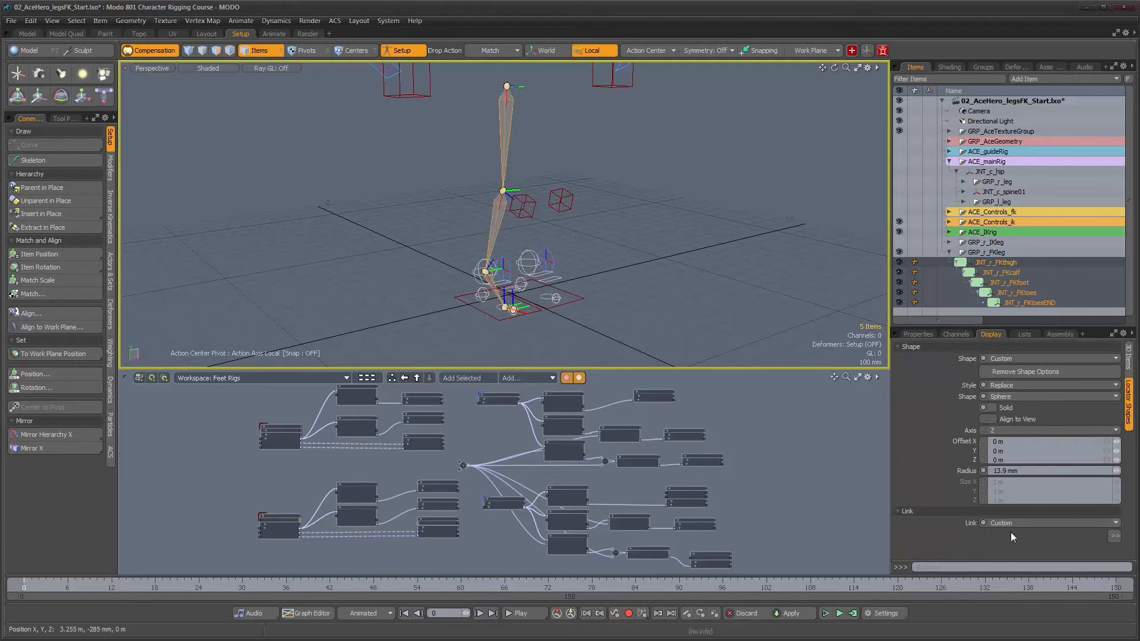
Set the link shape of the selected right FK joints to Box and turn off its Solid option
left_click(1115, 536)
left_click(986, 506)
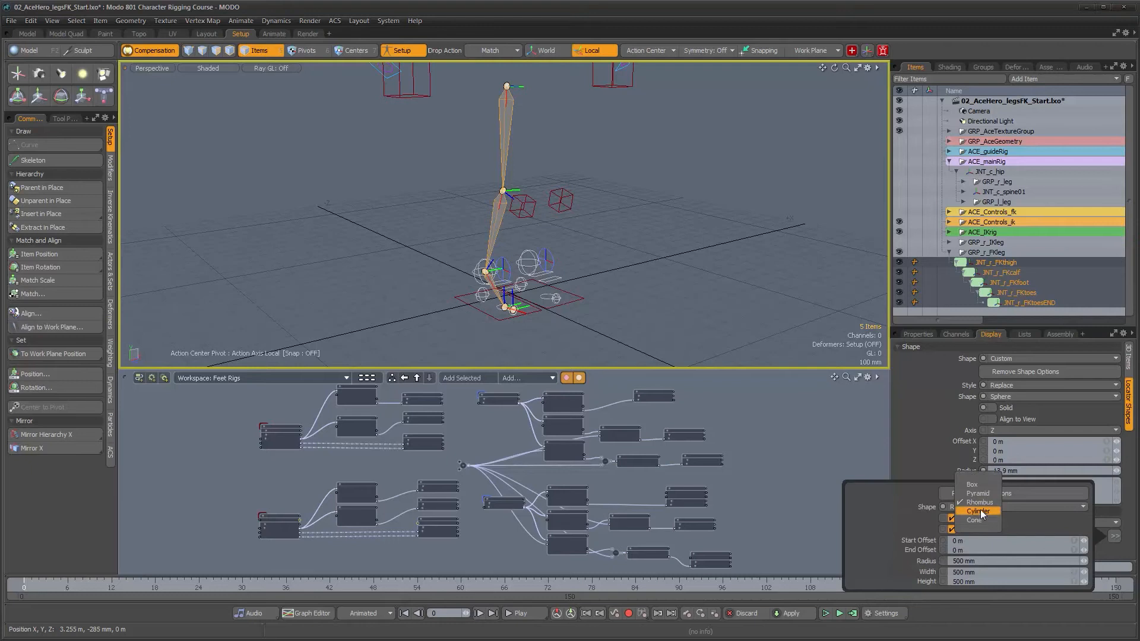
left_click(979, 484)
left_click(952, 518)
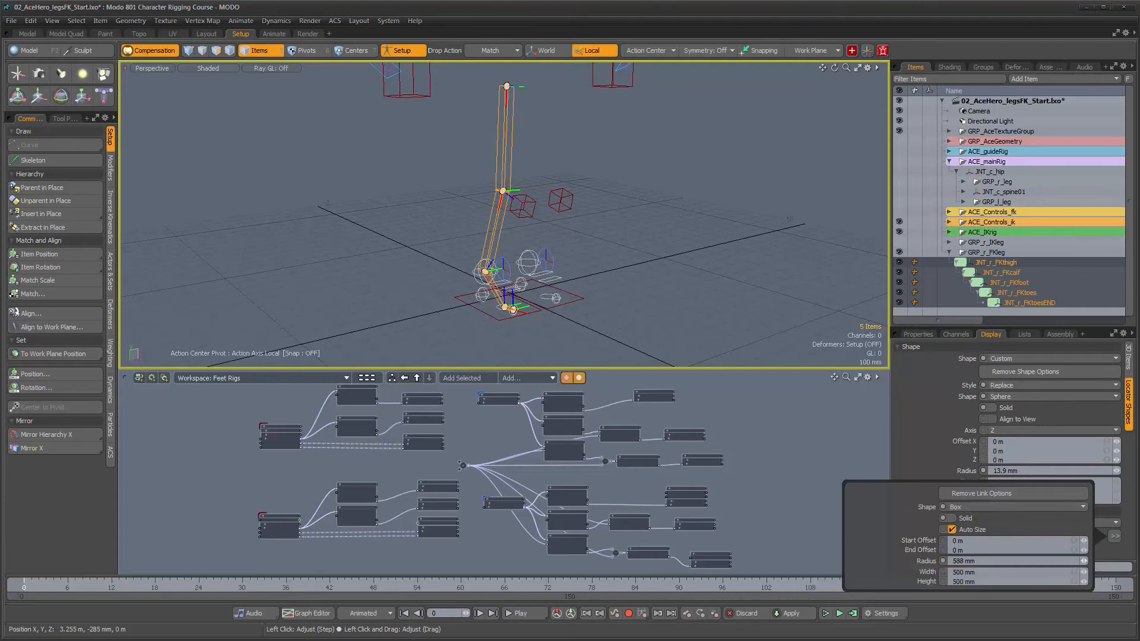
Turn off Auto Size for the FK joint links, setting the radius to 582 mm and both width and height to 114 mm
left_click_drag(1085, 562, 1083, 562)
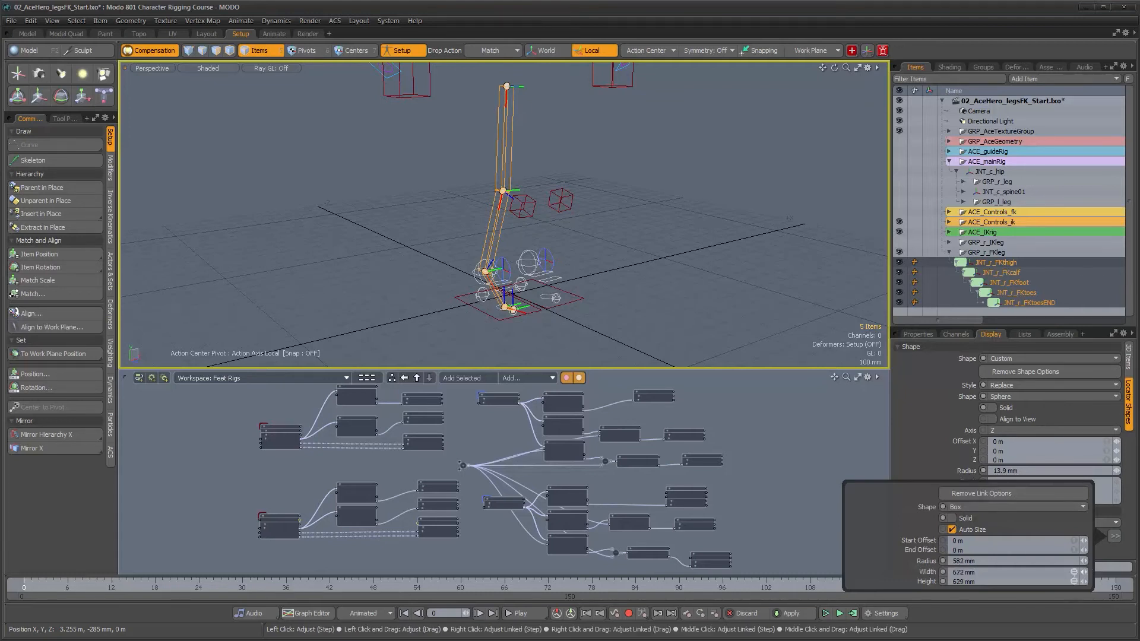
left_click_drag(1084, 572, 1078, 571)
left_click(951, 530)
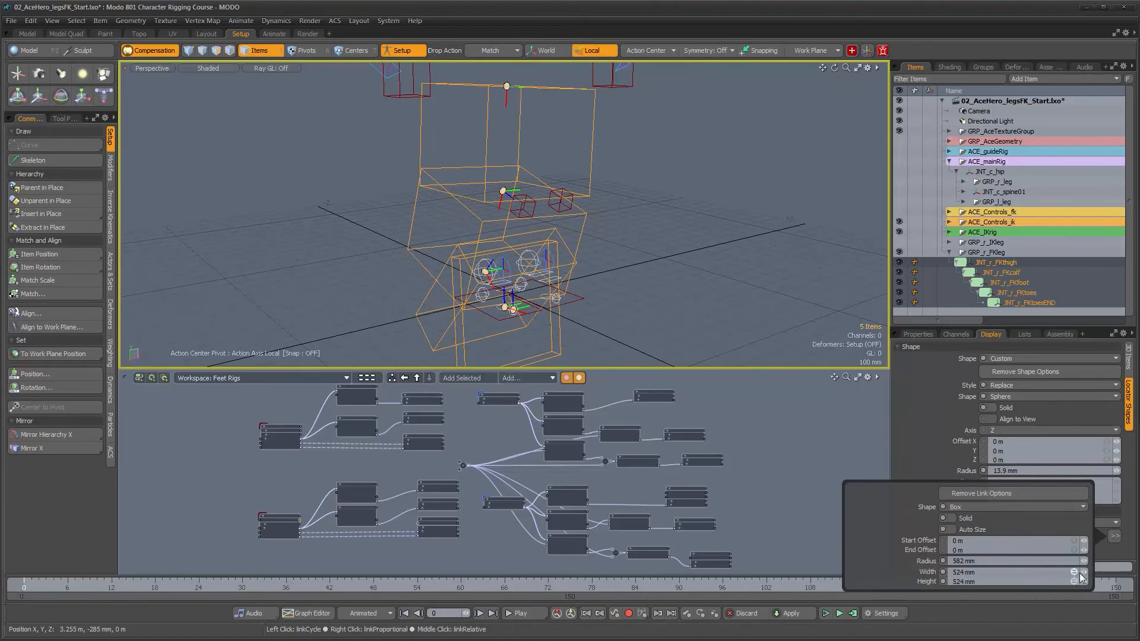
left_click_drag(1084, 572, 1083, 572)
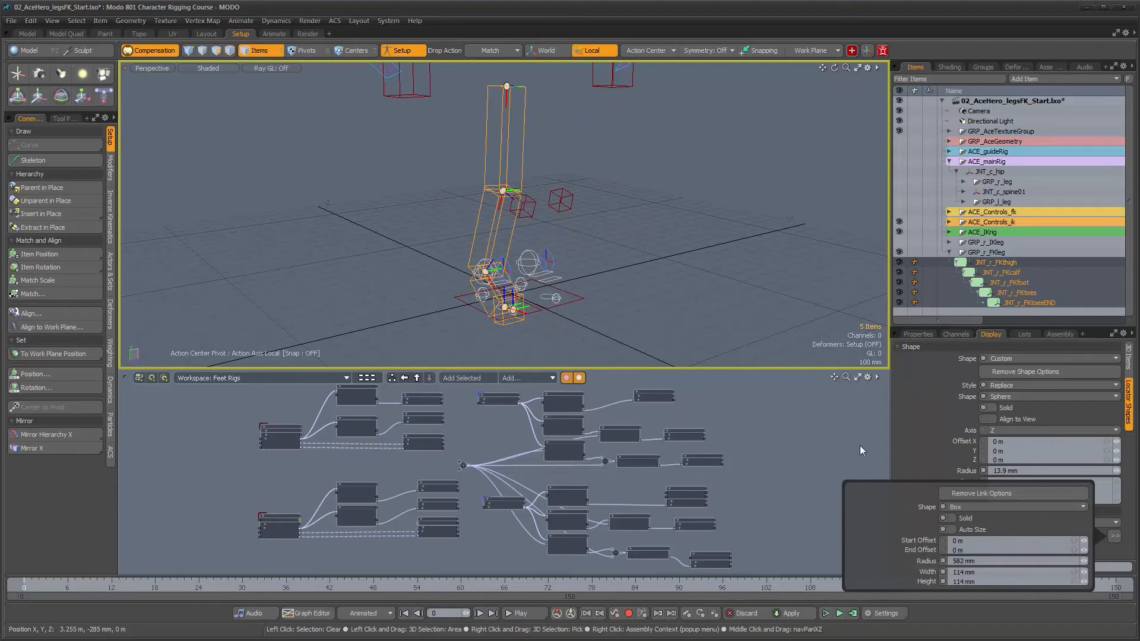
left_click_drag(516, 205, 539, 246, "alt")
right_click_drag(539, 245, 514, 245, "alt")
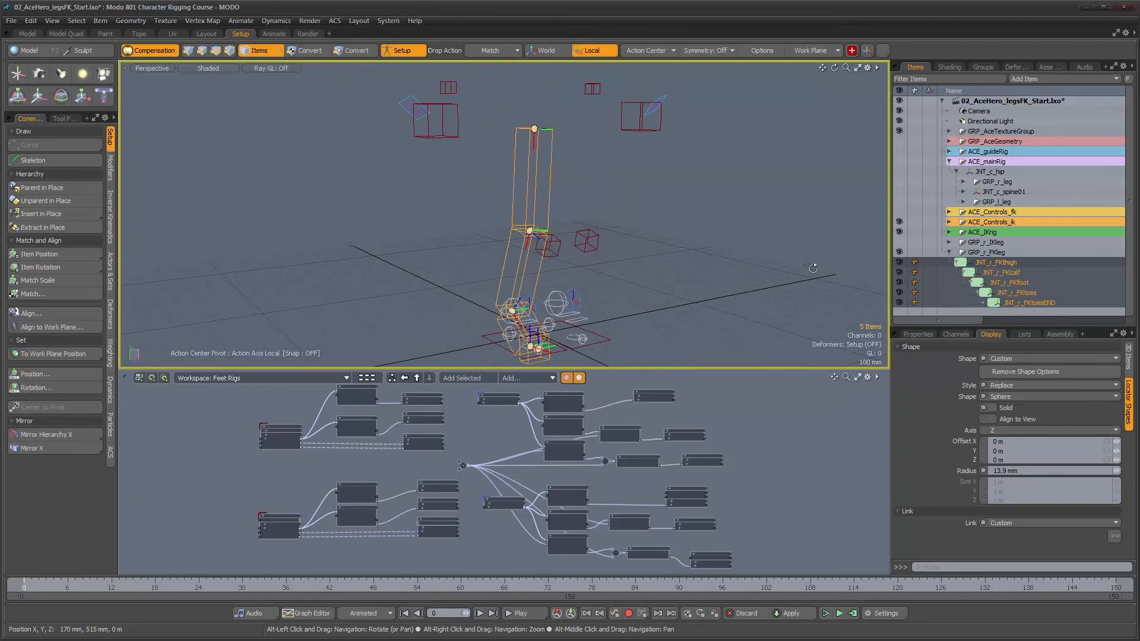
Collapse GRP_r_FKleg and show the GRP_r_IKleg and ACE_mainRig groups to compare the leg chains
left_click(948, 253)
left_click(899, 242)
left_click_drag(618, 241, 715, 246, "alt")
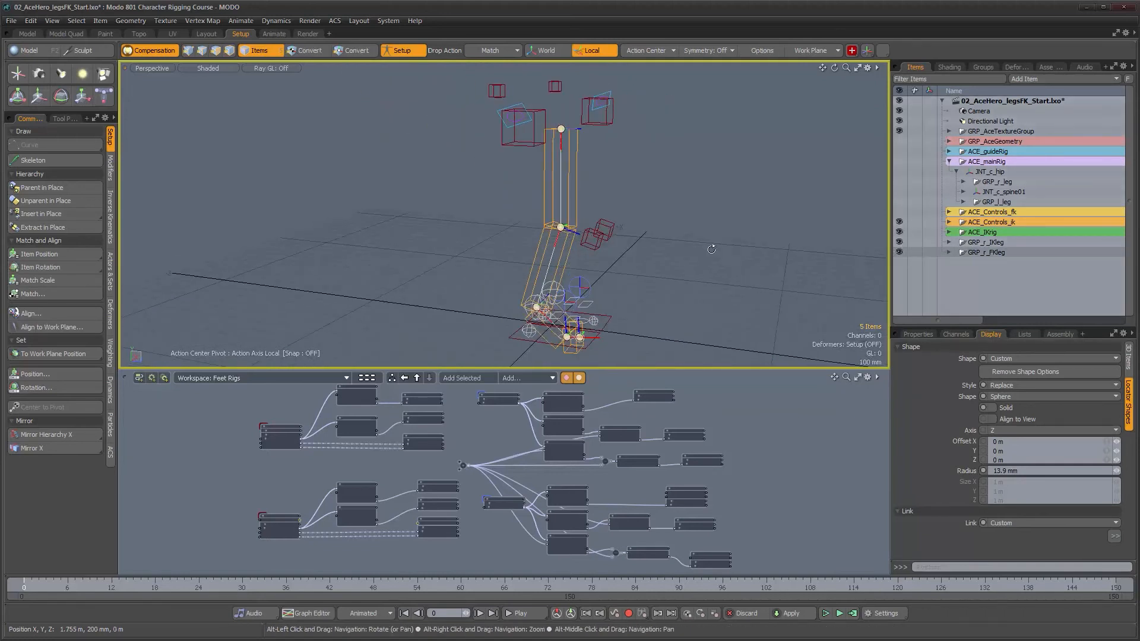
left_click(900, 161)
left_click_drag(665, 183, 581, 208, "alt")
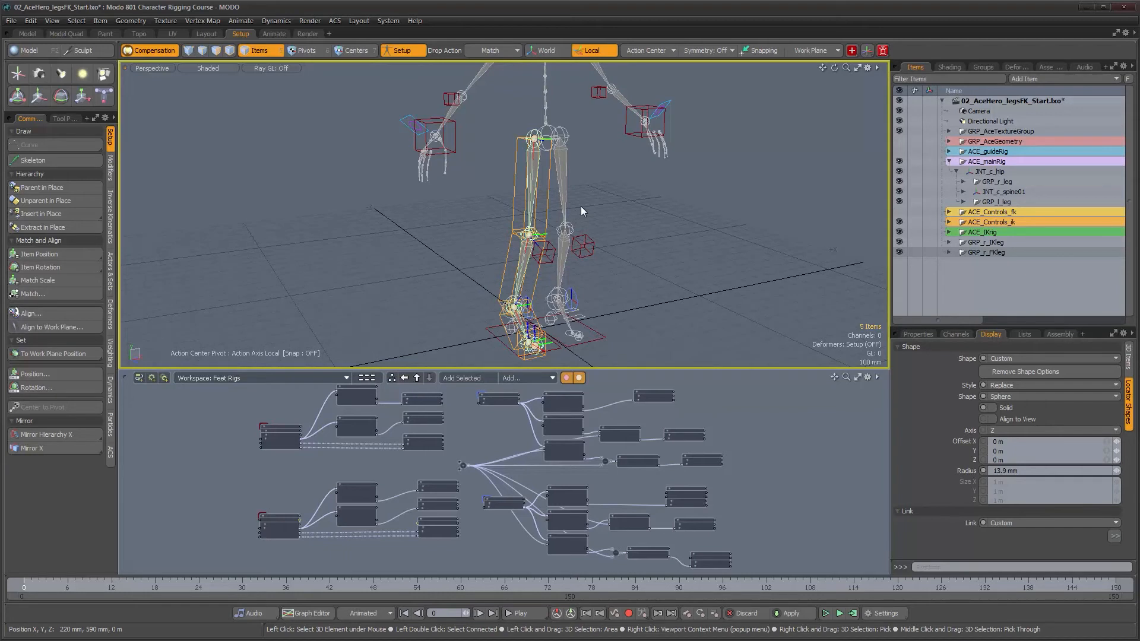
Move GRP_r_IKleg into the IK rig hierarchy, parent GRP_r_FKleg under ACE_Controls_fk, and display the FK controls group
left_click(988, 243)
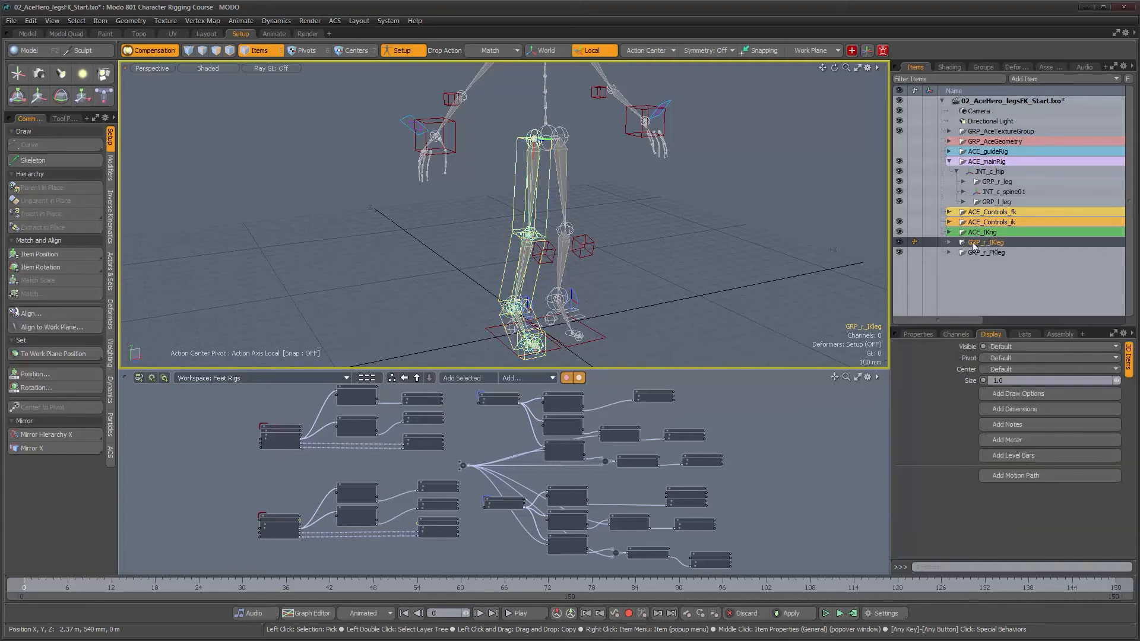
left_click_drag(972, 242, 951, 214)
left_click(975, 244)
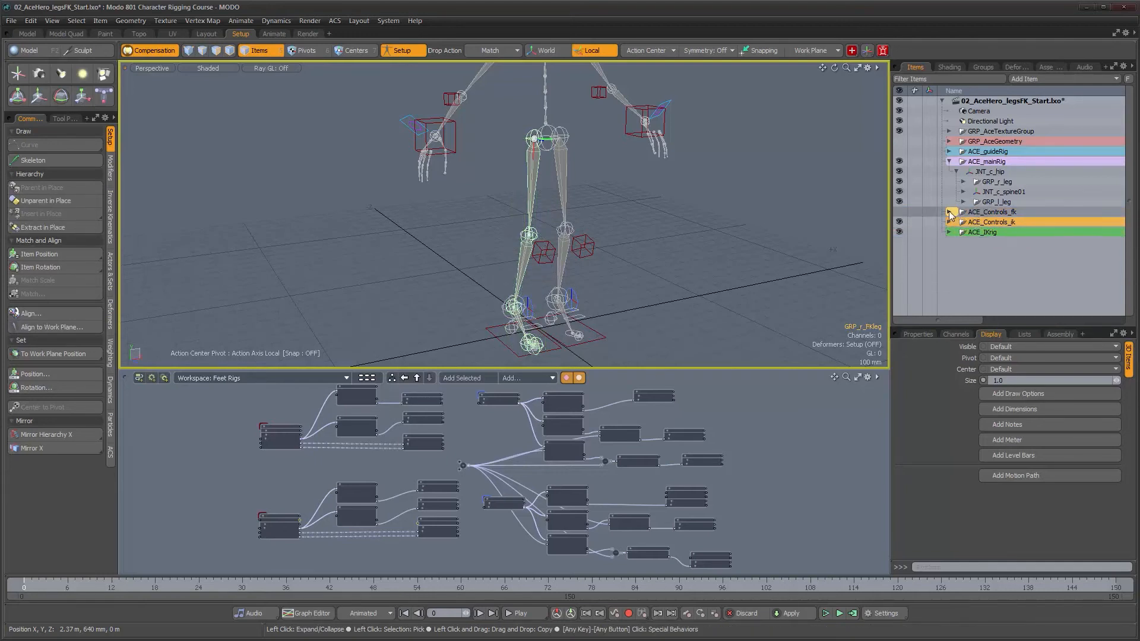
left_click(951, 213)
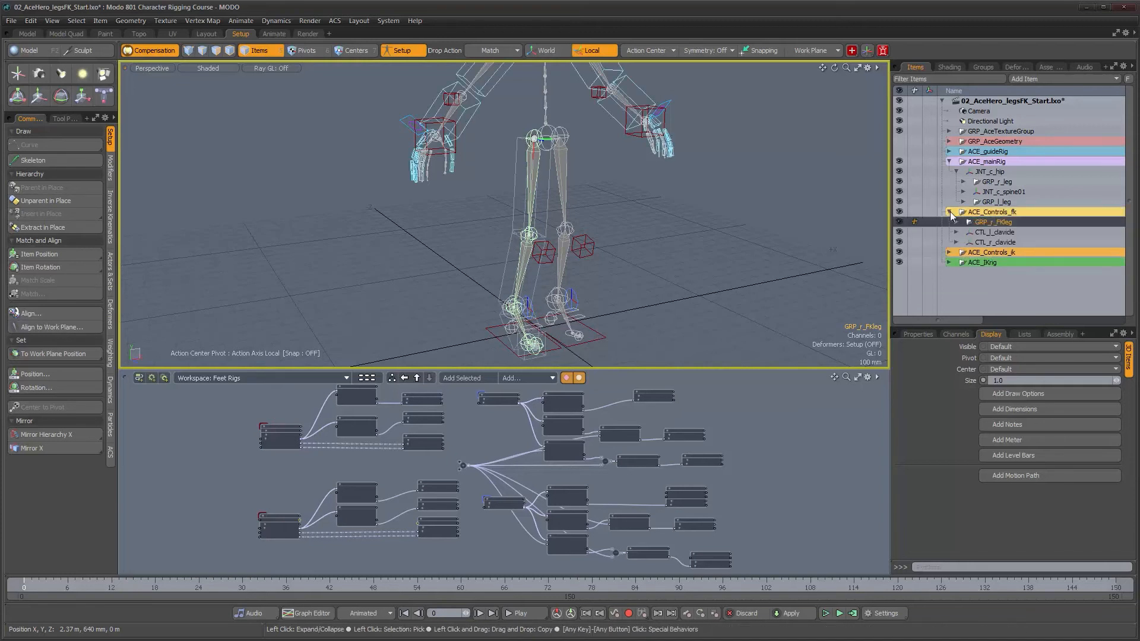
left_click_drag(600, 233, 559, 218, "alt")
right_click_drag(558, 218, 598, 218, "alt")
Expand the GRP_r_FKleg hierarchy and rename JNT_r_FKthigh as CTL_r_FKthigh
left_click(957, 222, "shift")
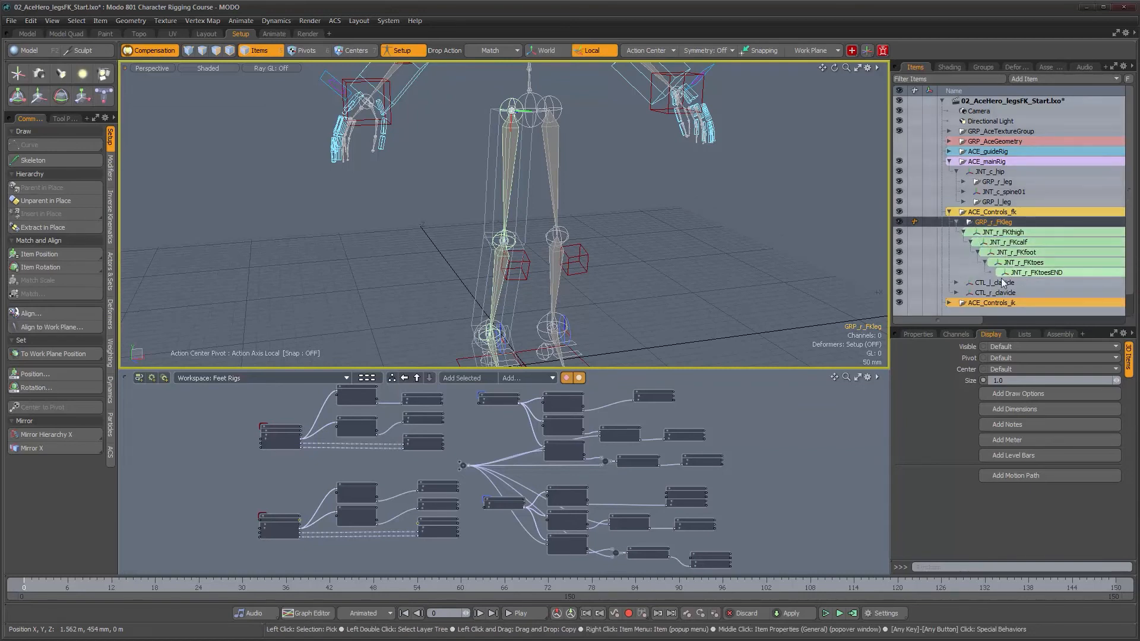
left_click_drag(587, 220, 610, 118, "alt")
left_click_drag(654, 203, 716, 218, "alt")
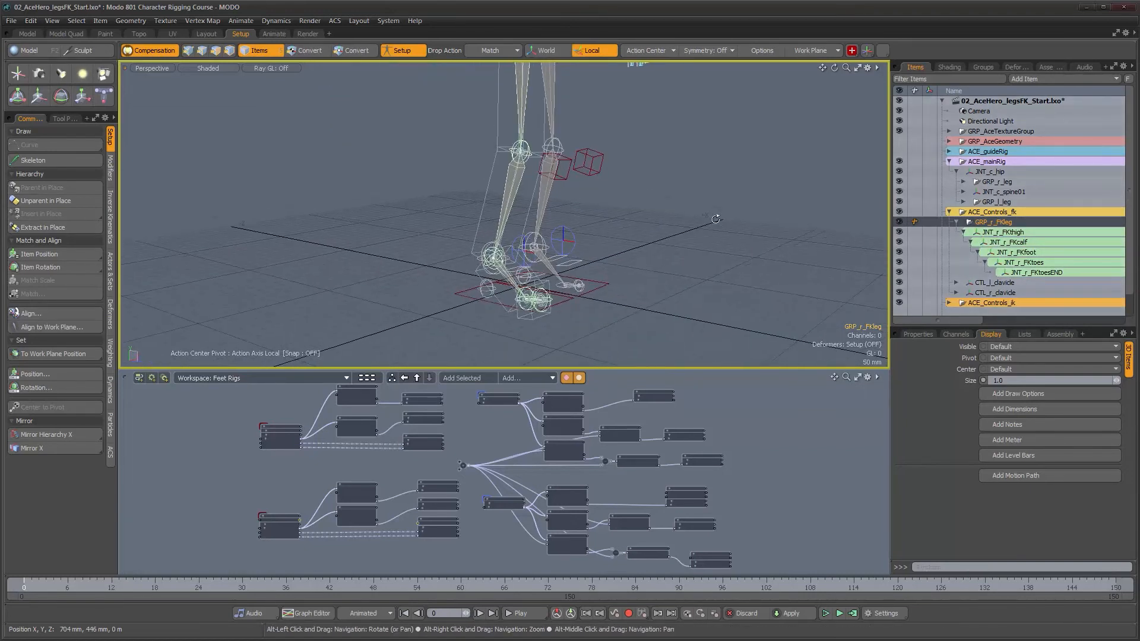
left_click(986, 233)
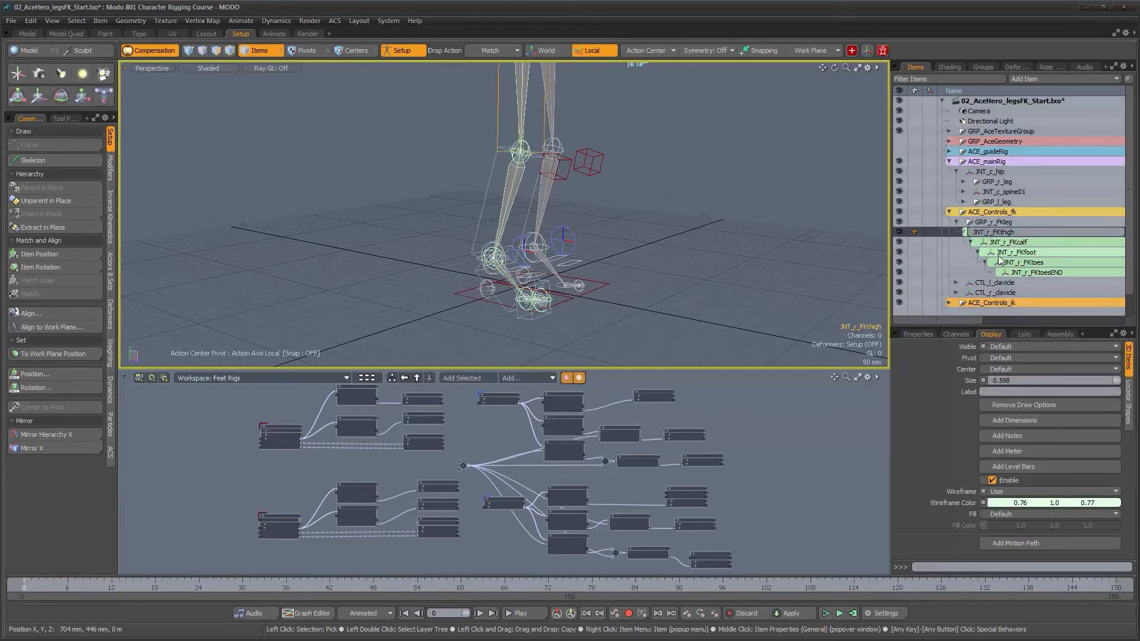
key("BackSpace")
key("BackSpace")
key("BackSpace")
type("CTL")
key("Return")
Rename the FK calf joint JNT_r_FKcalf as CTL_r_FKcalf
double_click(1010, 242)
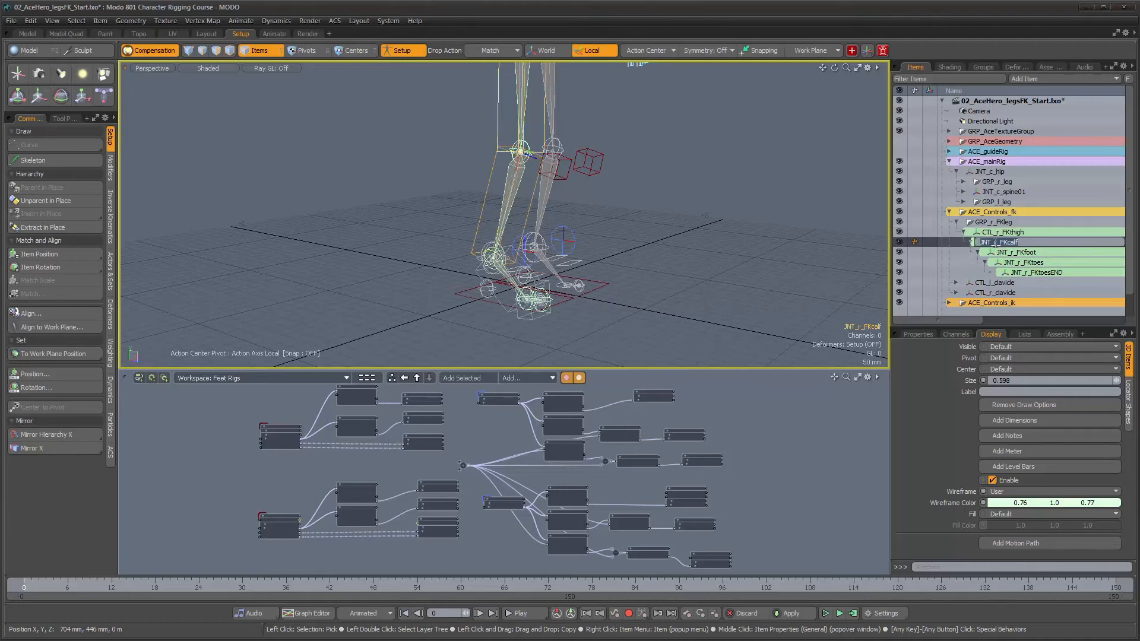
key("BackSpace")
key("BackSpace")
key("BackSpace")
type("CTL")
key("Return")
Rename the FK foot joint JNT_r_FKfoot as CTL_r_FKfoot
double_click(1003, 252)
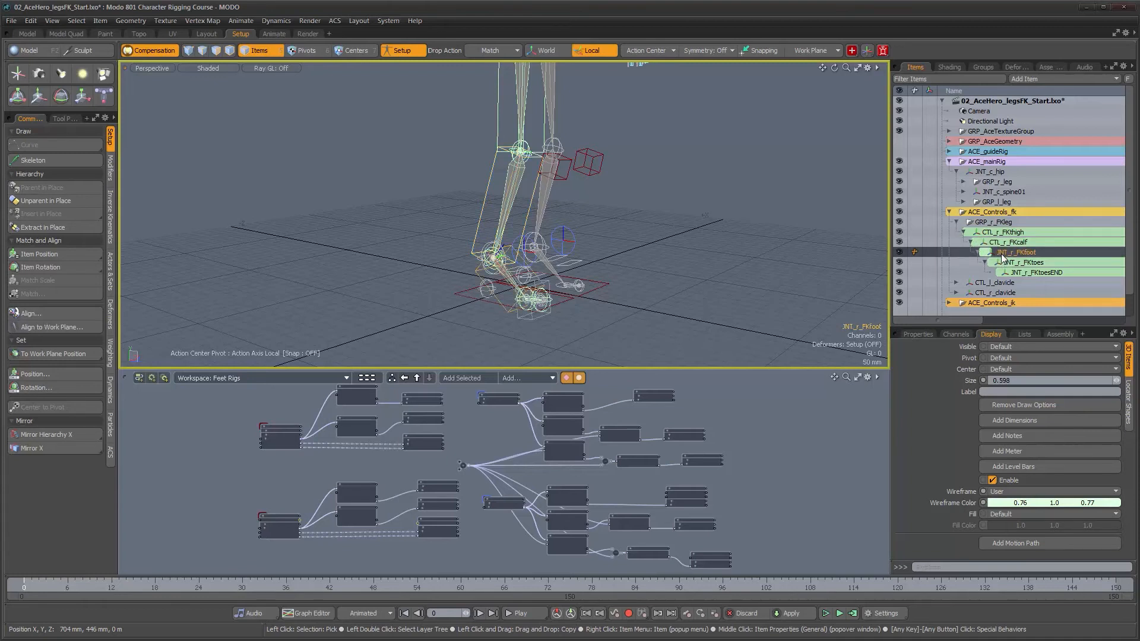
key("BackSpace")
key("BackSpace")
key("BackSpace")
type("CTL")
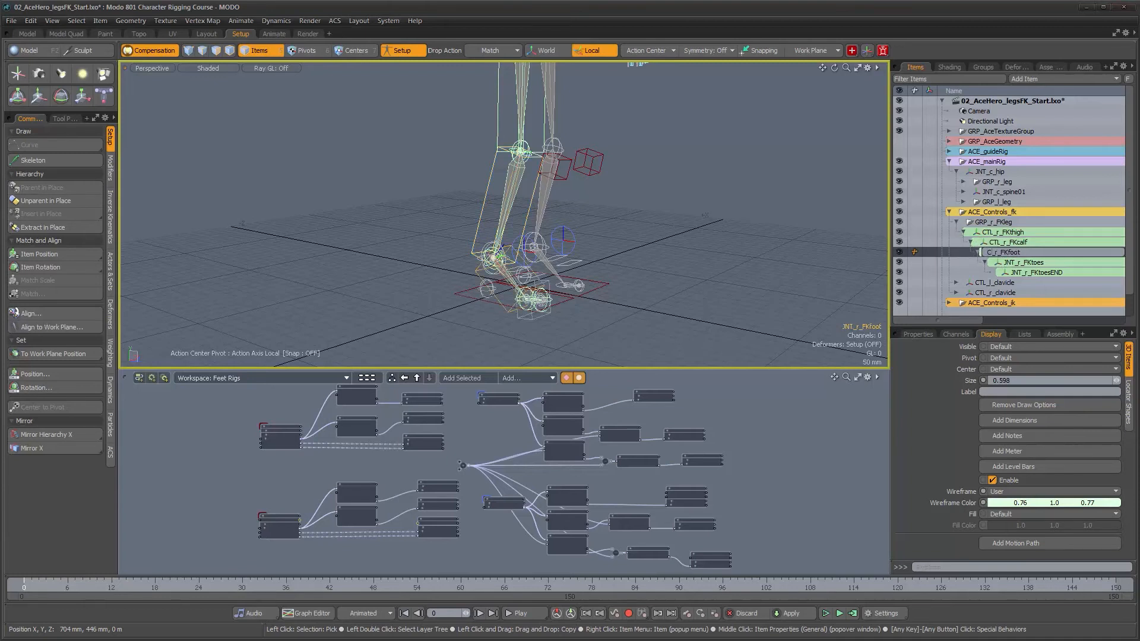
key("Return")
Rename the FK toes joint JNT_r_FKtoes as CTL_r_FKtoes
left_click(1009, 262)
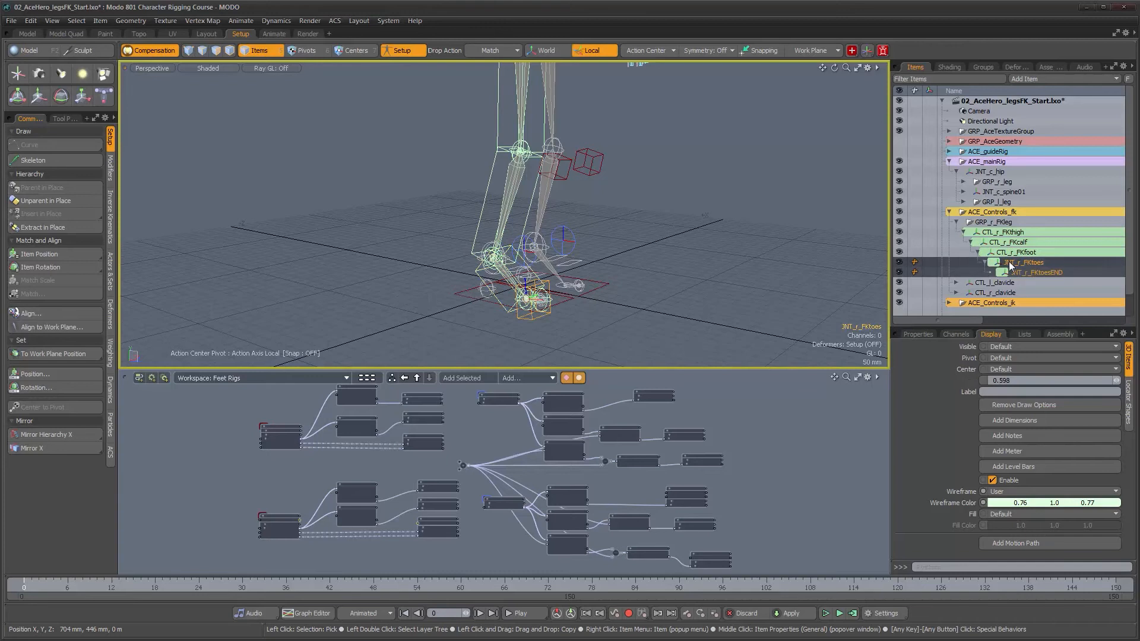
double_click(1011, 263)
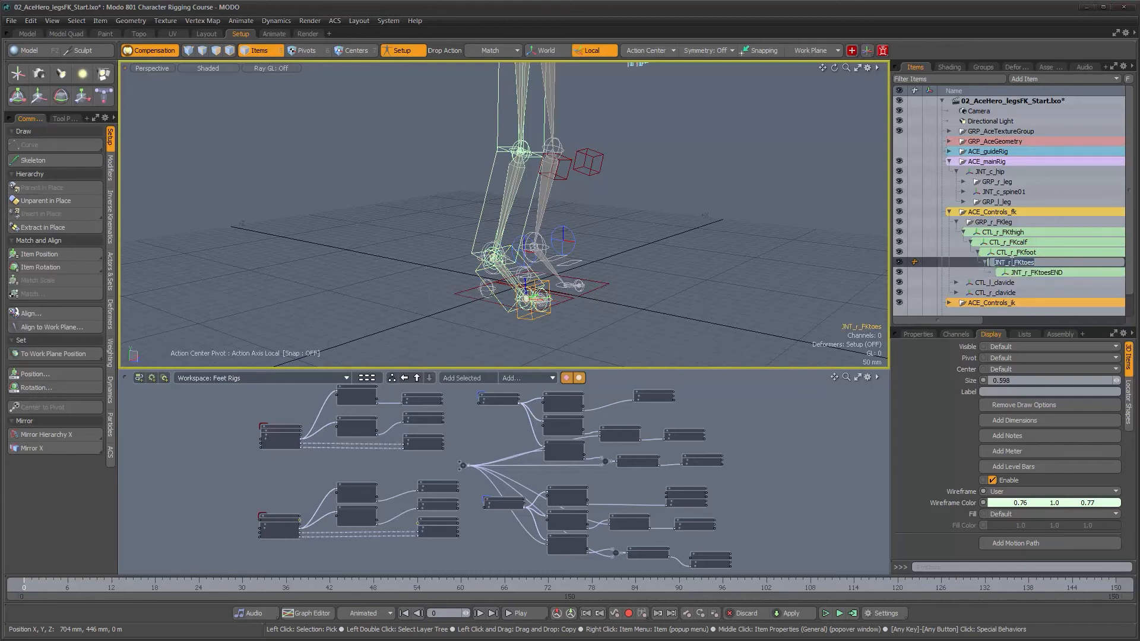
key("Delete")
key("Delete")
key("Delete")
type("CTL")
key("Return")
Rename the last joint of the FK chain, JNT_r_FKtoesEND, as CTL_r_FKtoesEND
left_click(1019, 274)
double_click(1017, 272)
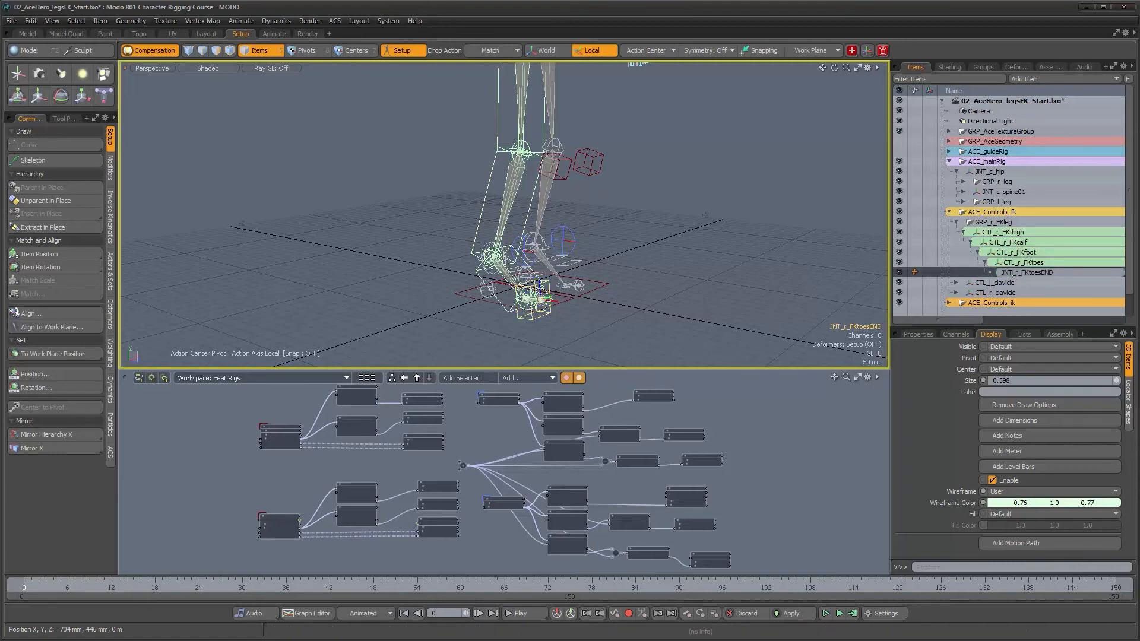
type("TL")
key("Return")
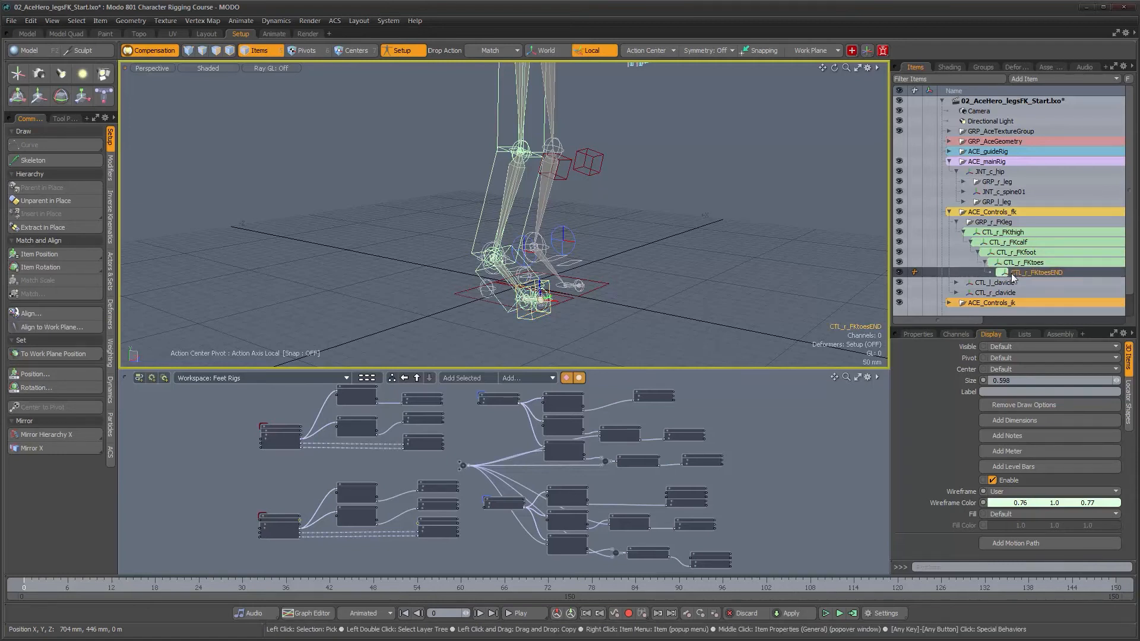
Select CTL_r_FKthigh and examine the right leg's FK box controls from the hip down to the foot
left_click_drag(598, 234, 557, 256, "alt")
scroll(515, 229, "down", 3)
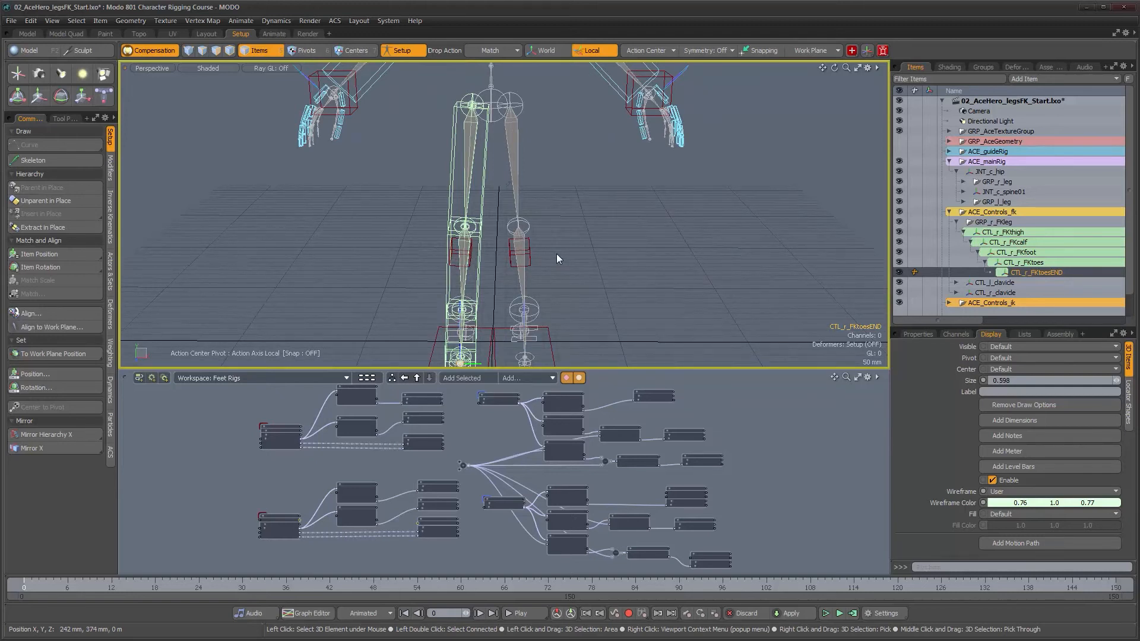
left_click_drag(532, 218, 488, 219, "ctrl+alt")
left_click_drag(488, 219, 573, 218, "alt")
left_click(501, 195)
left_click_drag(502, 194, 542, 146, "ctrl+alt")
mouse_move(528, 228)
left_mouse_down("alt")
mouse_move(533, 242)
mouse_move(527, 221)
left_mouse_up("alt")
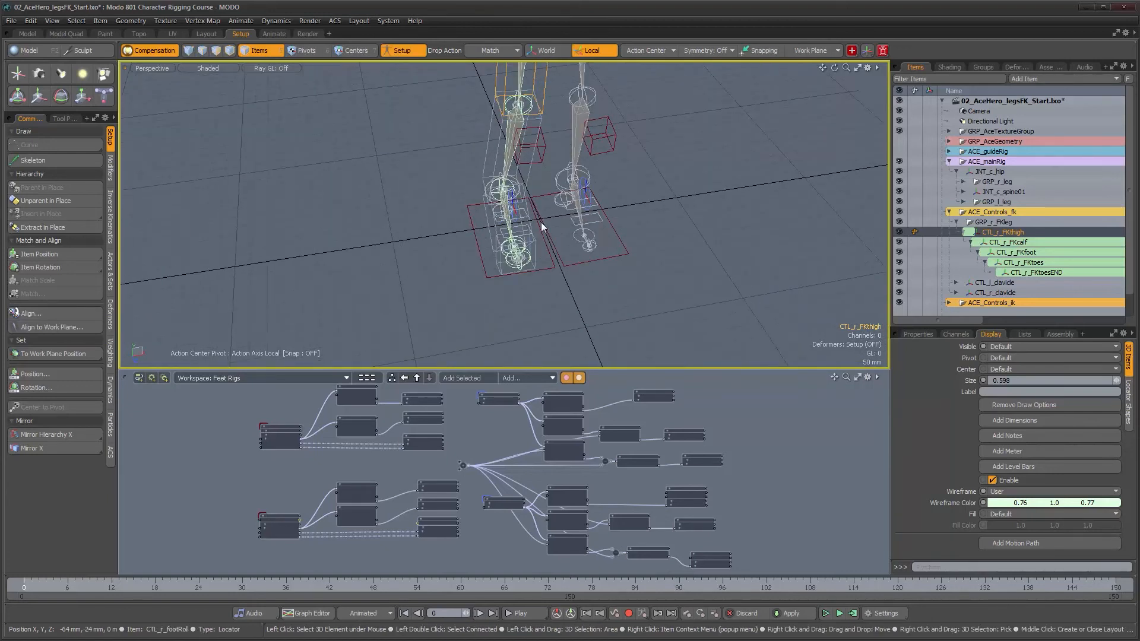
left_click_drag(508, 241, 551, 324, "alt")
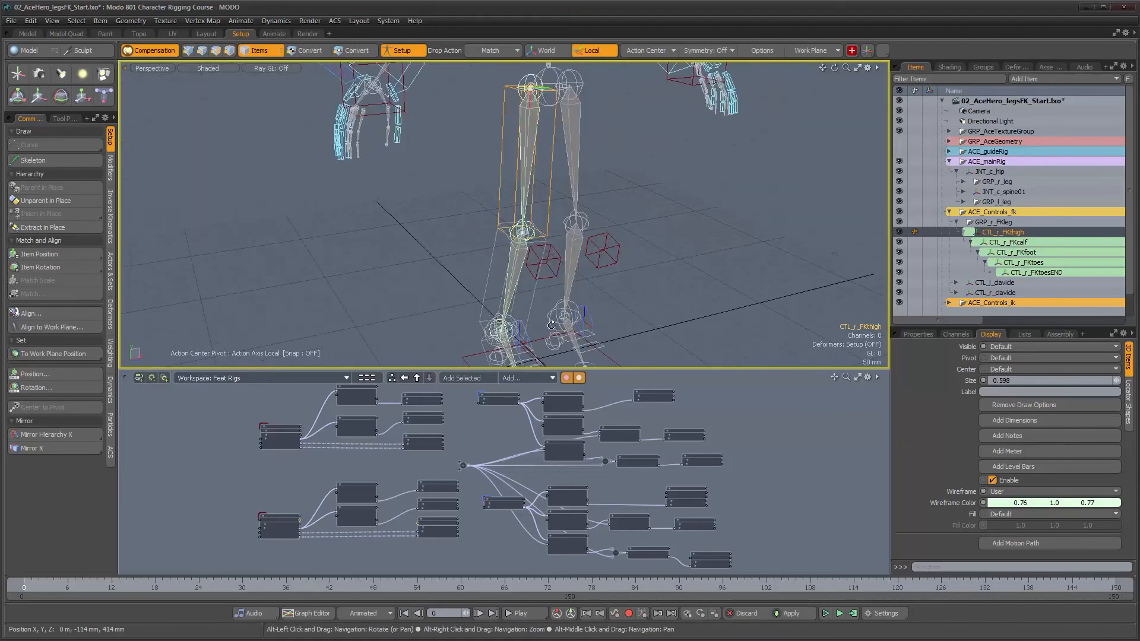
left_click_drag(553, 270, 511, 279, "alt")
left_click_drag(487, 191, 477, 264, "alt")
left_click_drag(477, 265, 499, 220, "ctrl+alt")
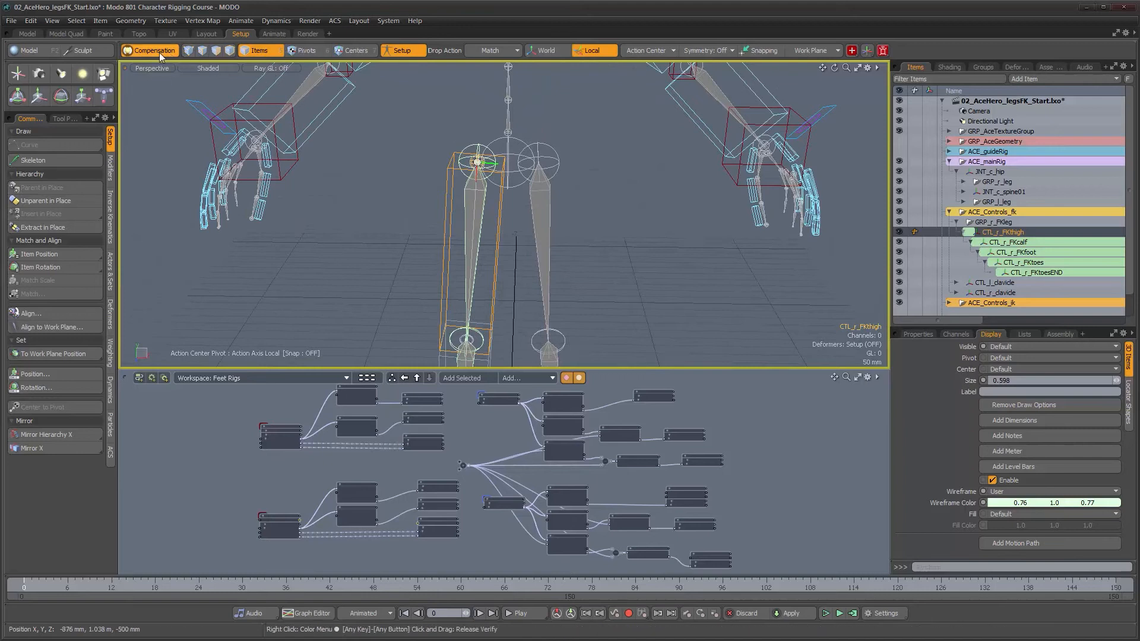
Leave Setup mode, turn off the Local action axis, and test rotating CTL_r_FKthigh, undoing the test rotation
left_click(407, 52)
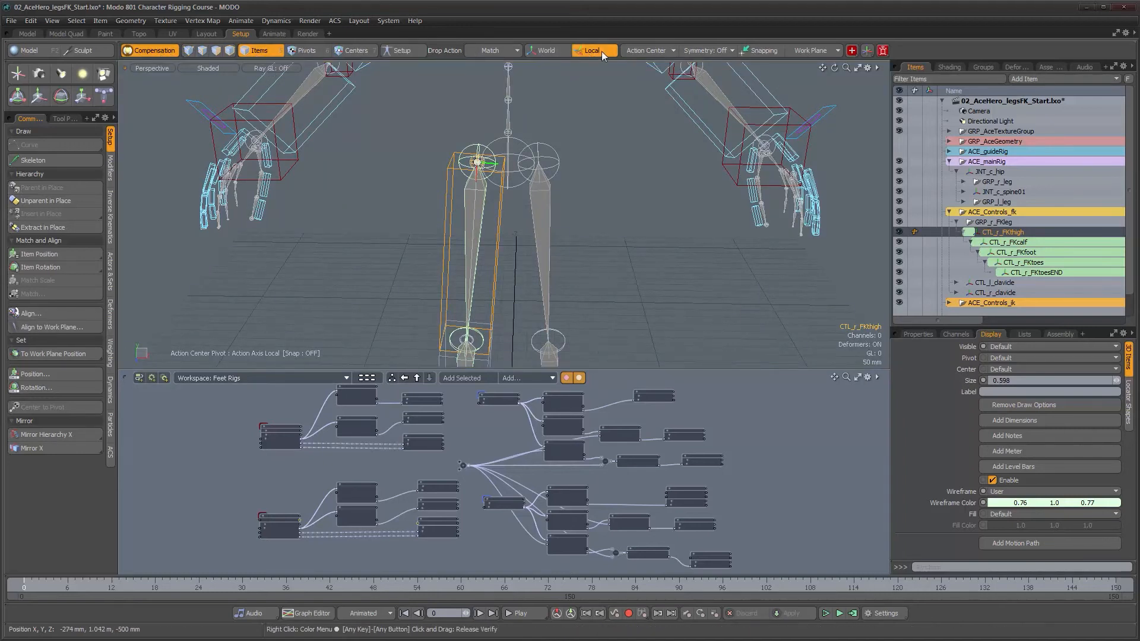
left_click_drag(489, 226, 519, 207, "ctrl+alt")
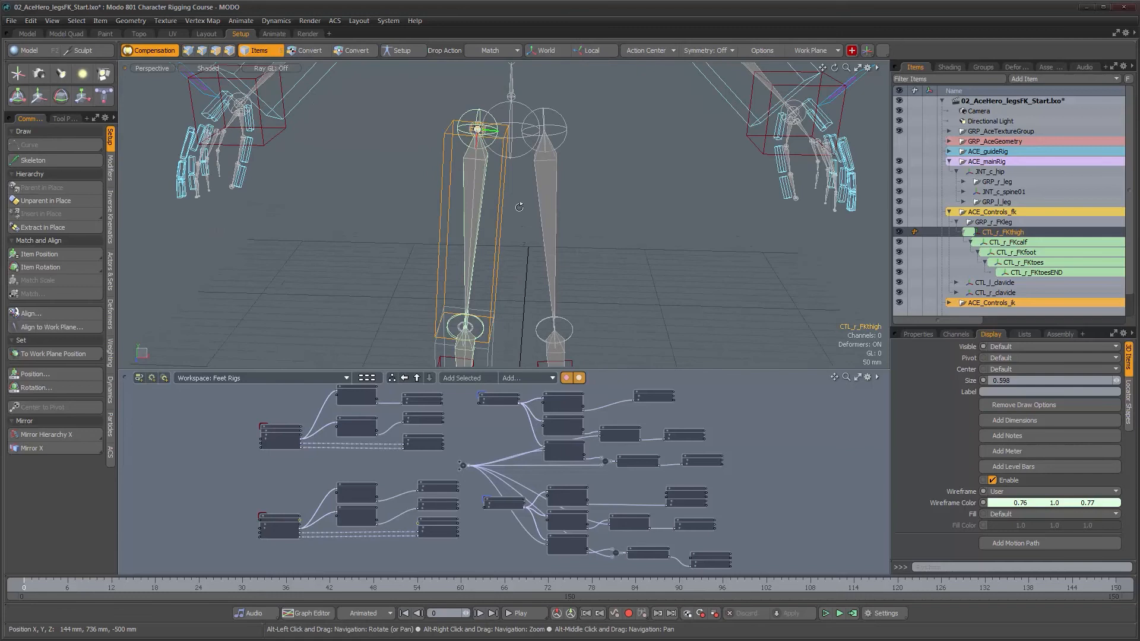
key("e")
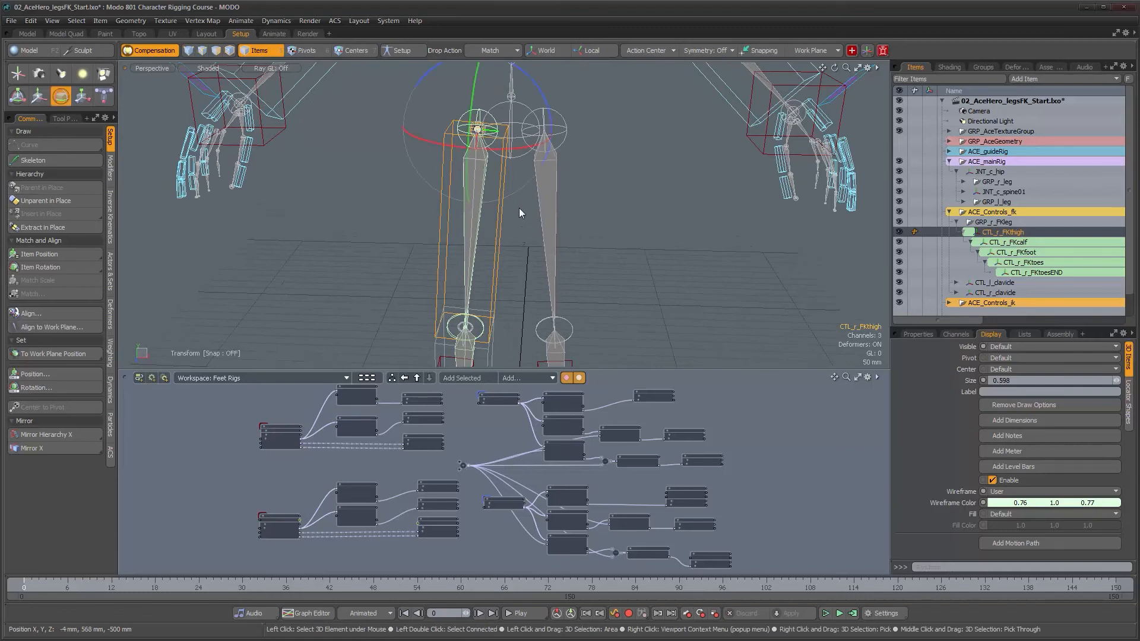
left_click_drag(519, 208, 478, 237, "alt")
left_click_drag(475, 306, 554, 123, "alt")
key("ctrl+z")
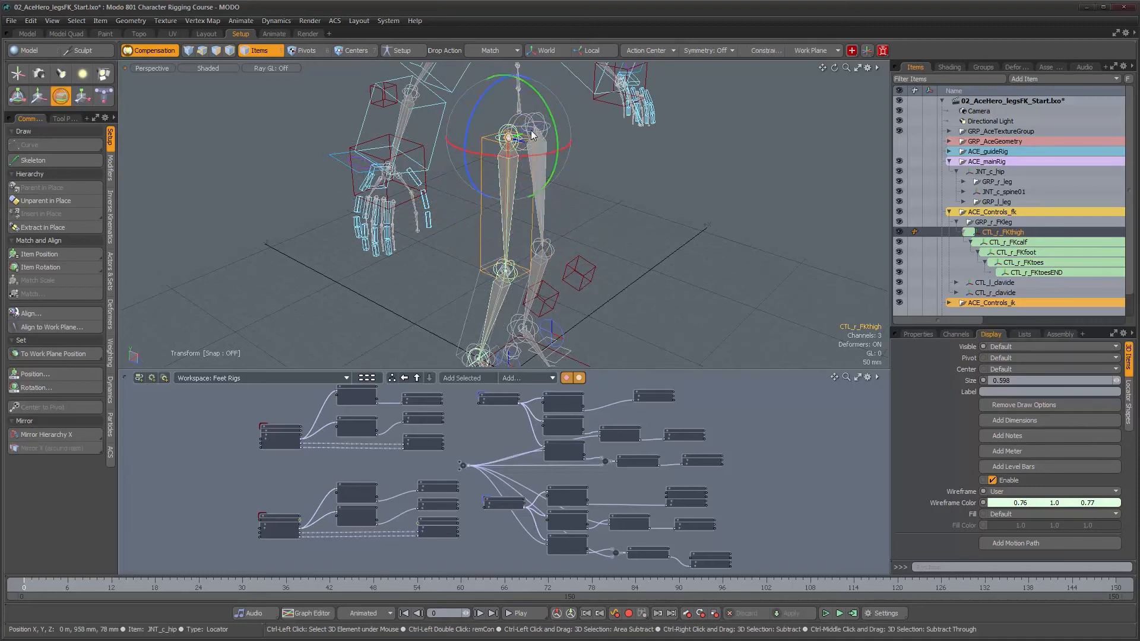
Test rotating CTL_r_FKthigh about -72° on Y and -41.5° on Z with its ZXY rotation order, and undo both rotations
left_click(918, 334)
left_click_drag(594, 249, 500, 238, "alt")
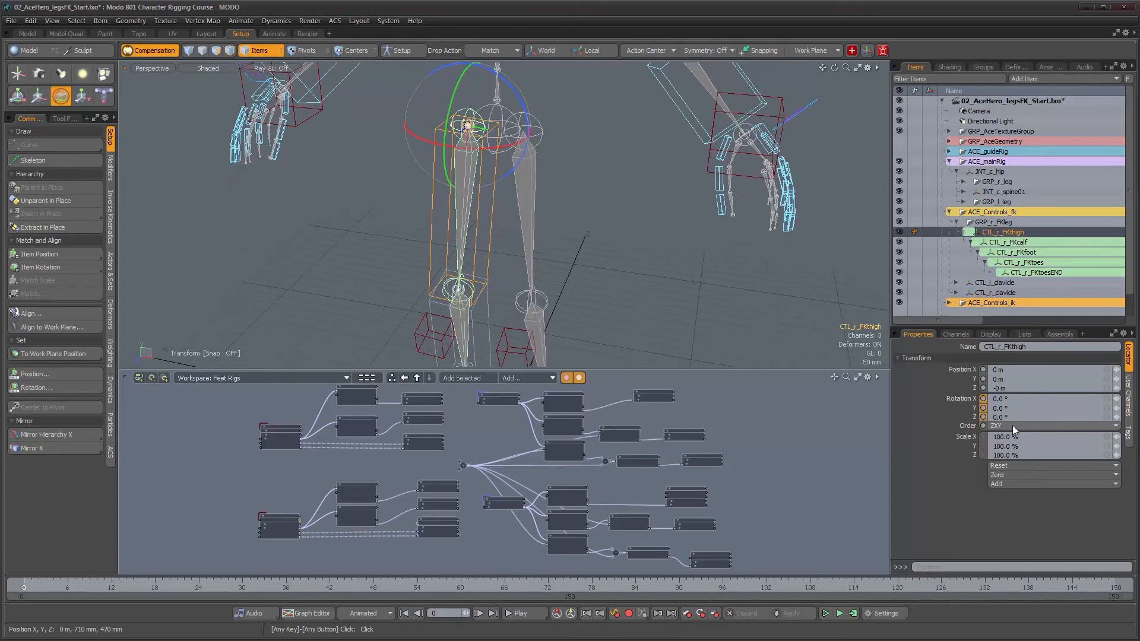
mouse_move(548, 195)
left_mouse_down("alt")
mouse_move(520, 194)
mouse_move(534, 194)
left_mouse_up("alt")
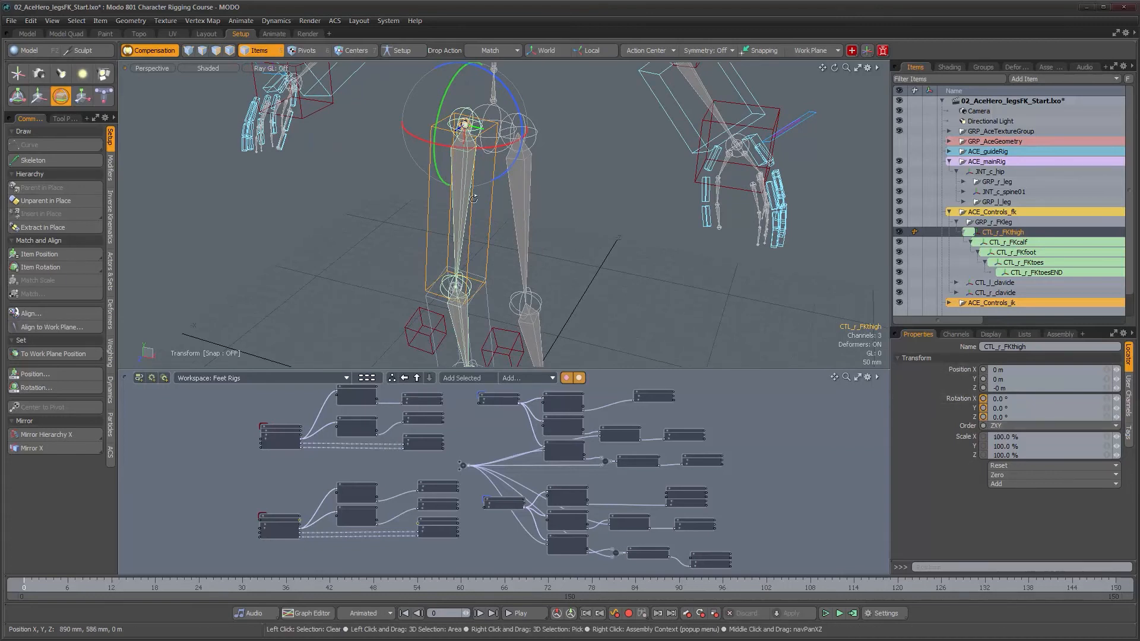
left_click_drag(473, 199, 442, 198, "alt")
left_click_drag(418, 119, 473, 199, "alt")
left_click_drag(409, 183, 469, 231)
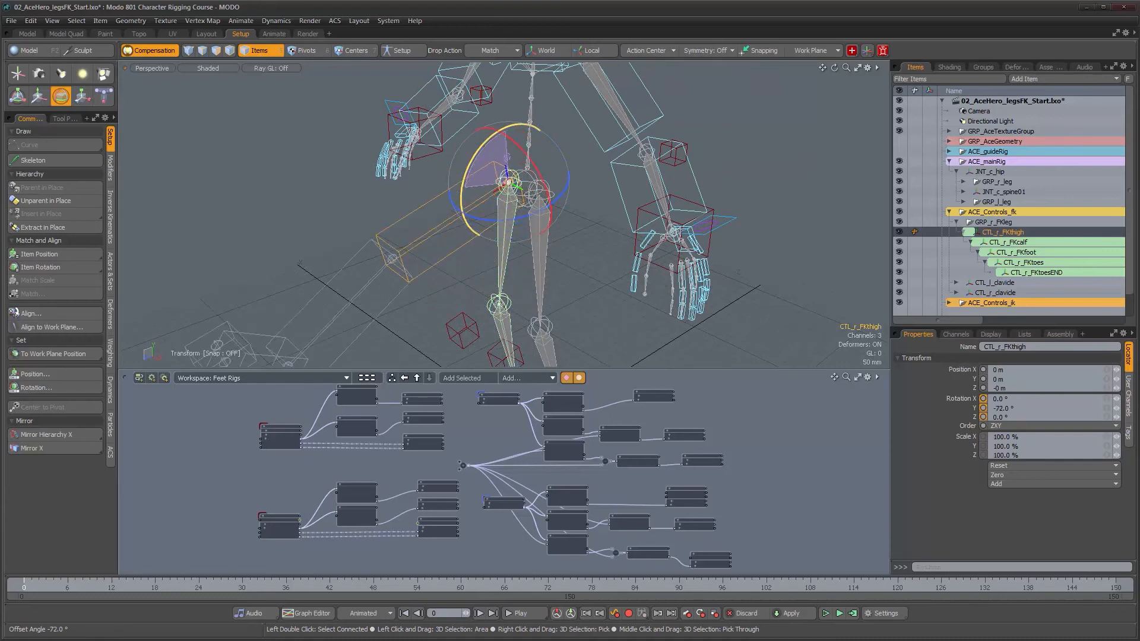
left_click_drag(575, 185, 600, 213, "alt")
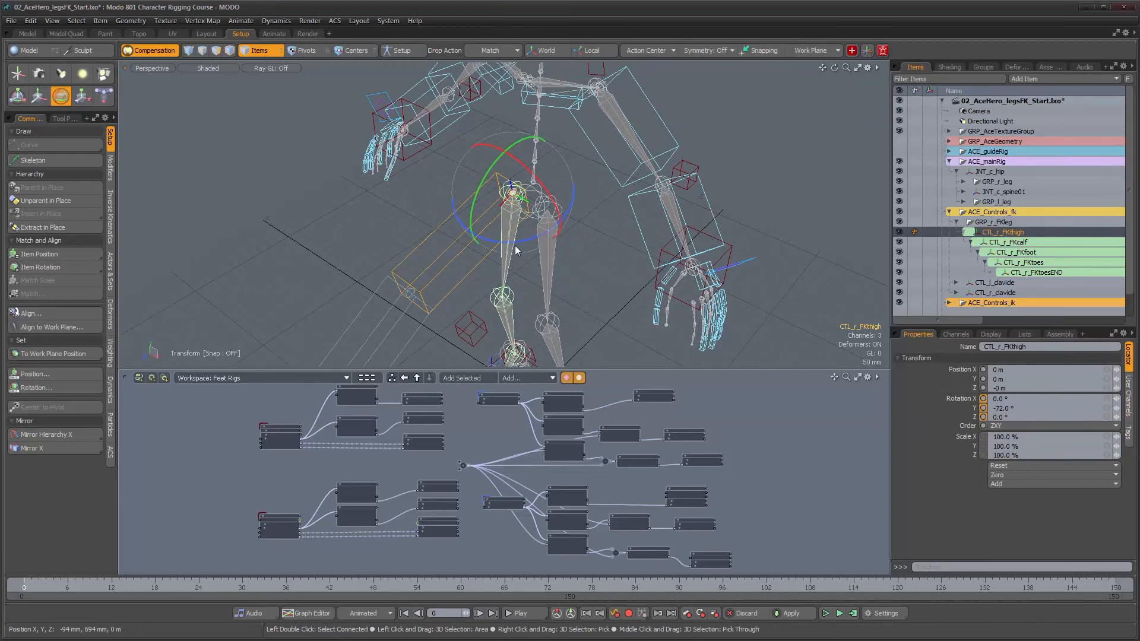
left_click_drag(510, 191, 502, 192)
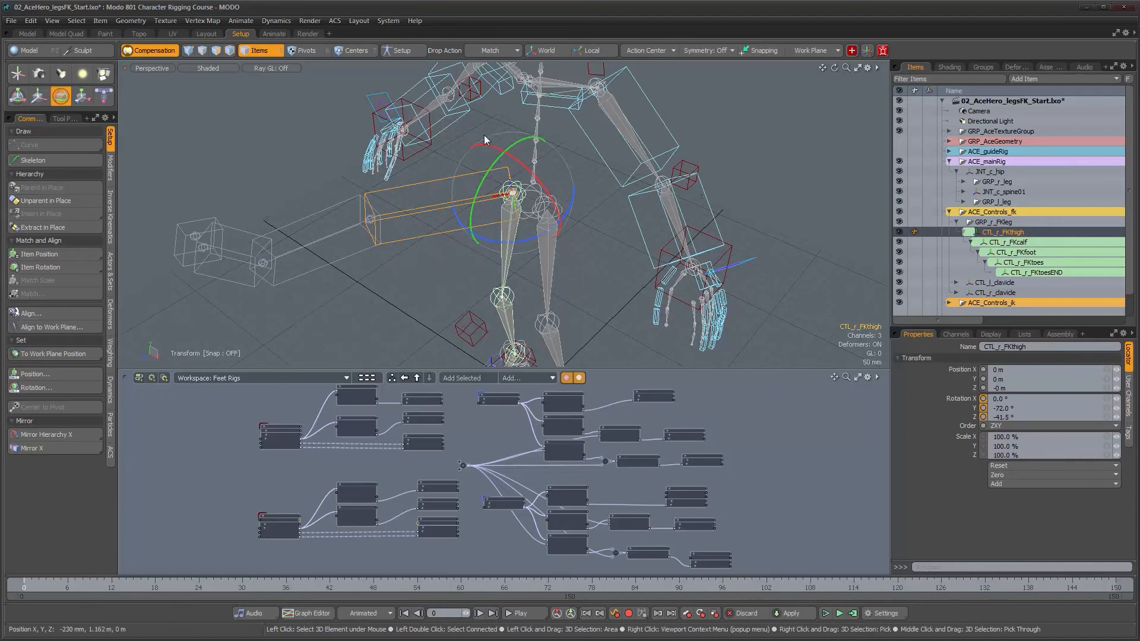
key("ctrl+z")
key("ctrl+z")
left_click_drag(665, 297, 720, 315, "alt")
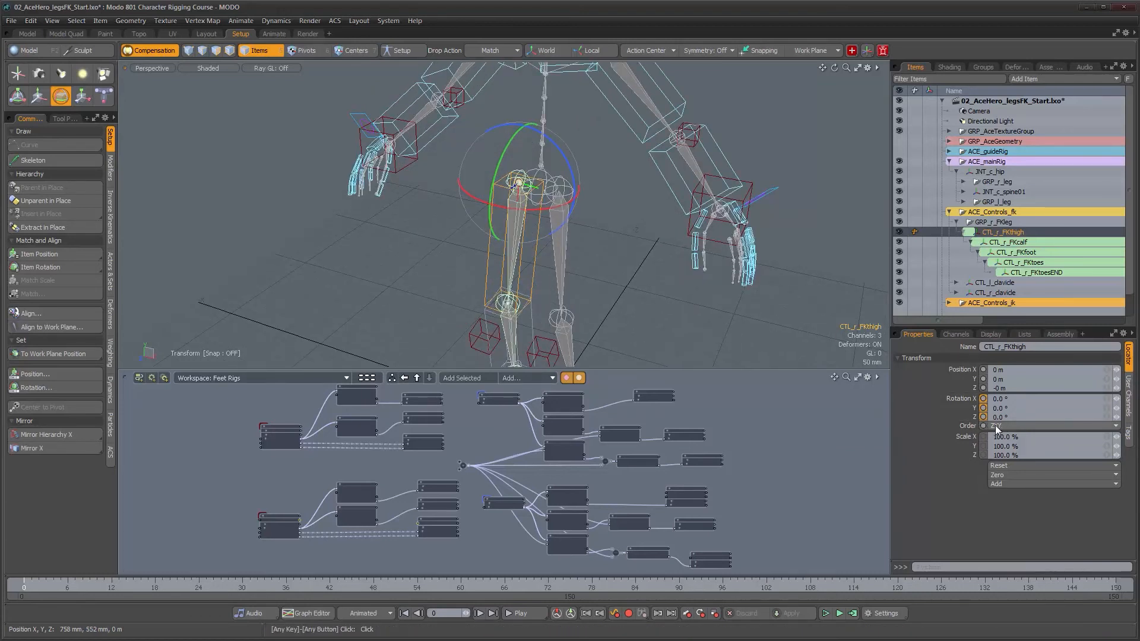
Select the whole right FK leg chain from CTL_r_FKthigh to CTL_r_FKtoesEND and set its rotation order to XZY
left_click_drag(671, 339, 735, 322, "alt")
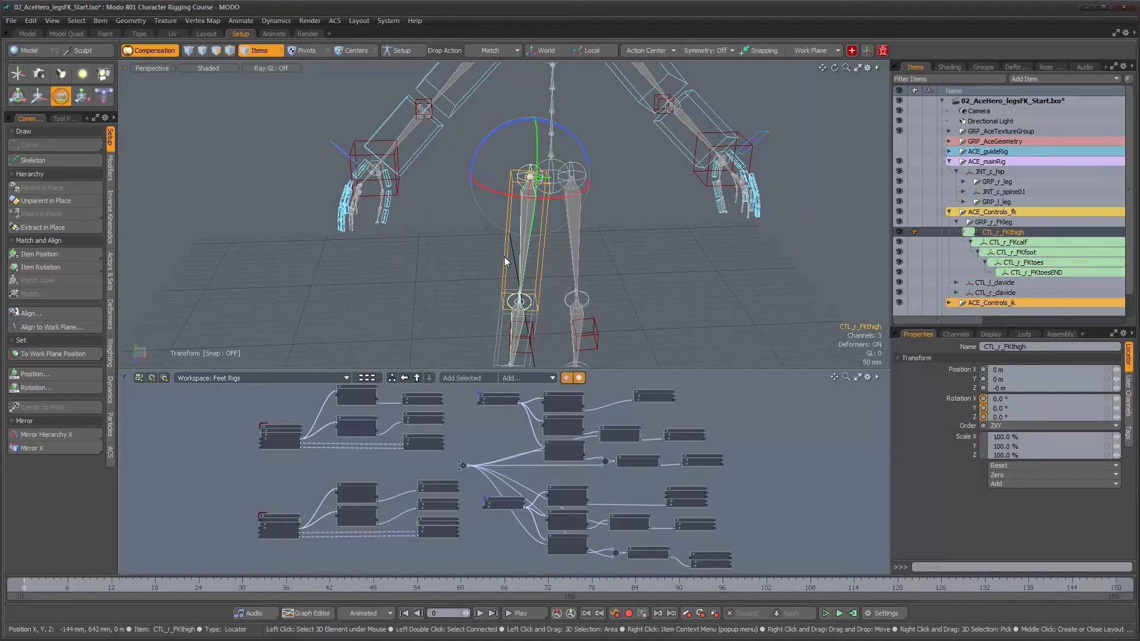
left_click_drag(506, 258, 522, 218, "alt")
key("space")
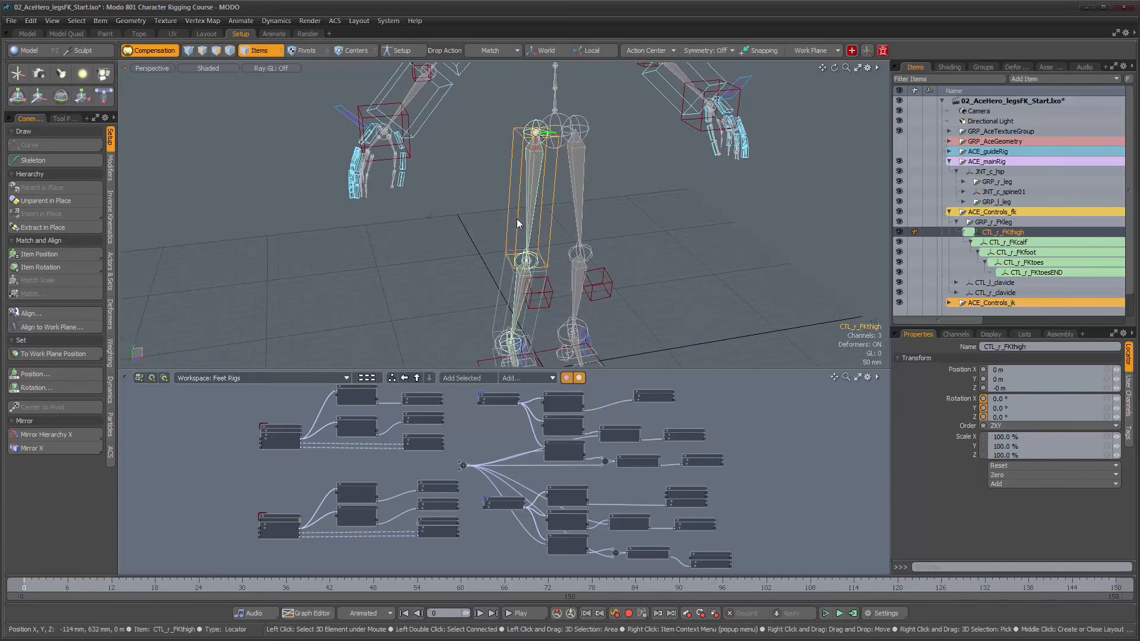
double_click(517, 218)
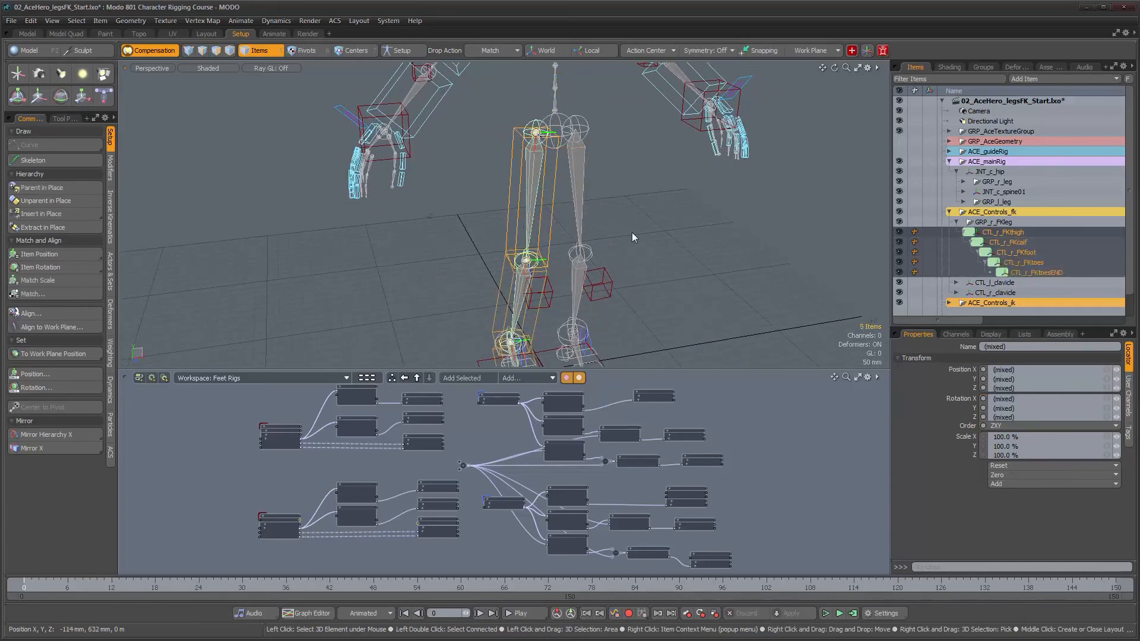
left_click(1020, 426)
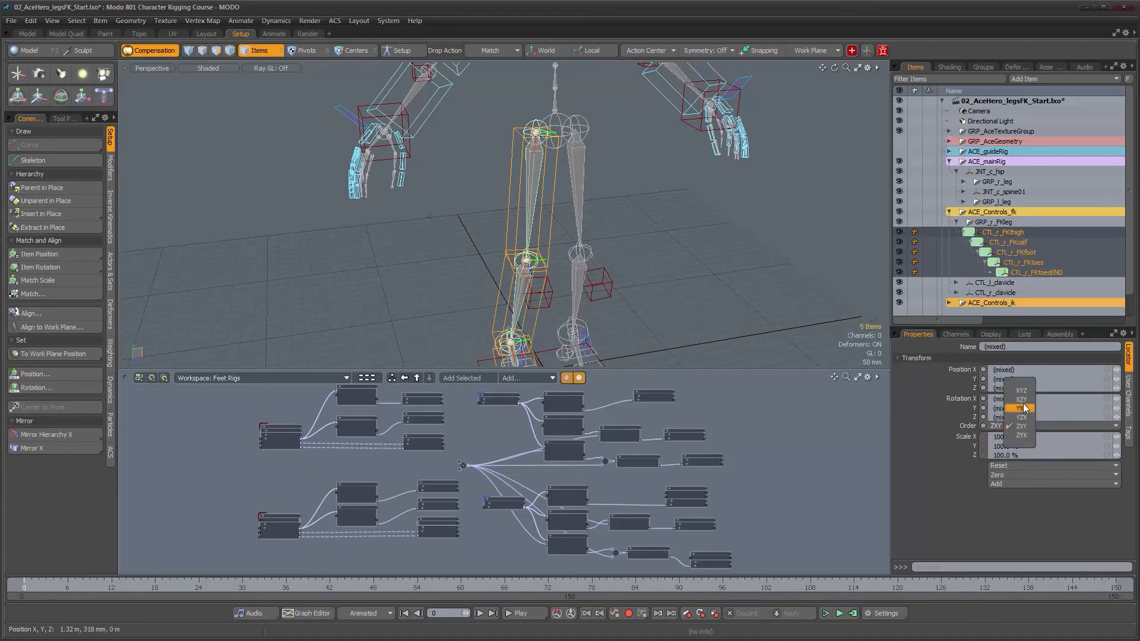
left_click(1022, 409)
left_click(711, 266)
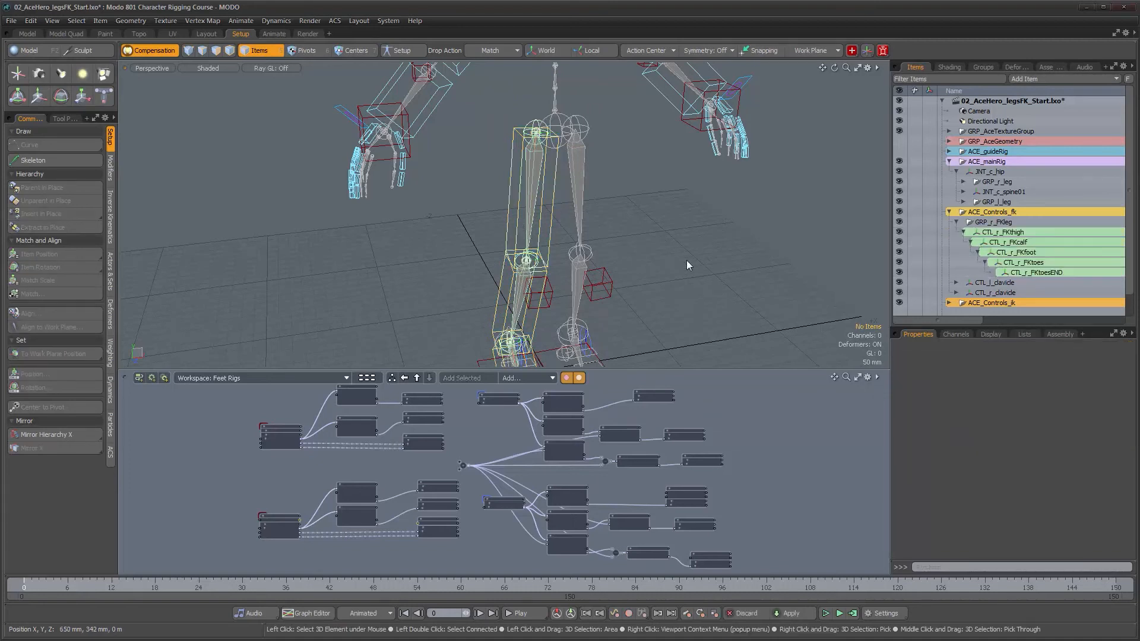
Examine the transform values of GRP_r_FKleg and the FK leg controls from CTL_r_FKthigh down to CTL_r_FKtoesEND
left_click(555, 204)
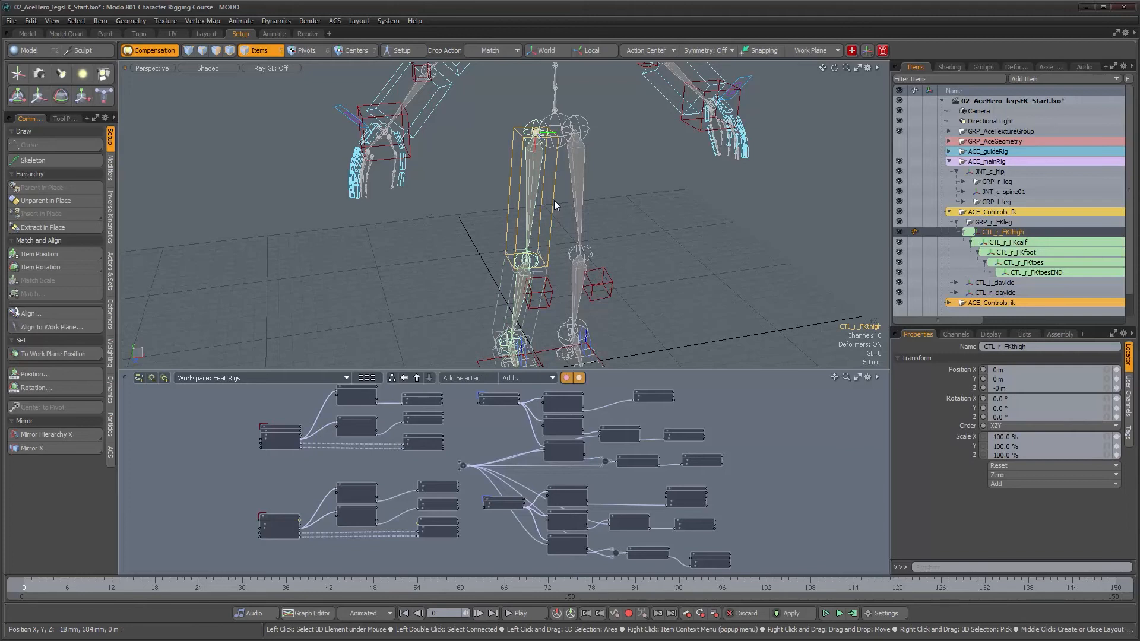
left_click_drag(557, 227, 656, 219, "alt")
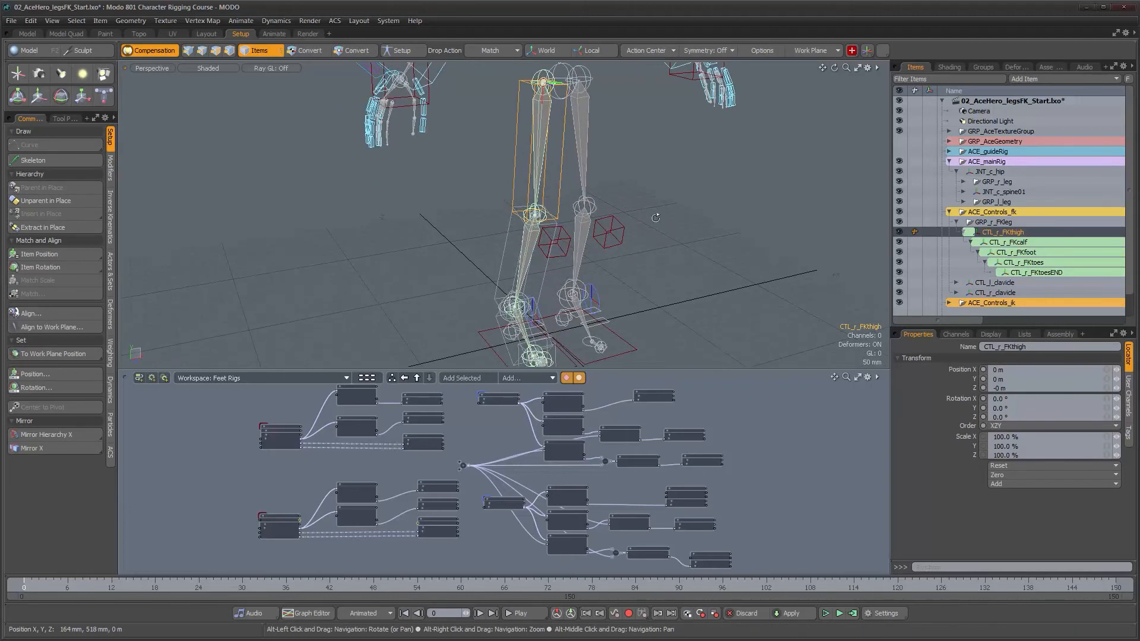
key("Up")
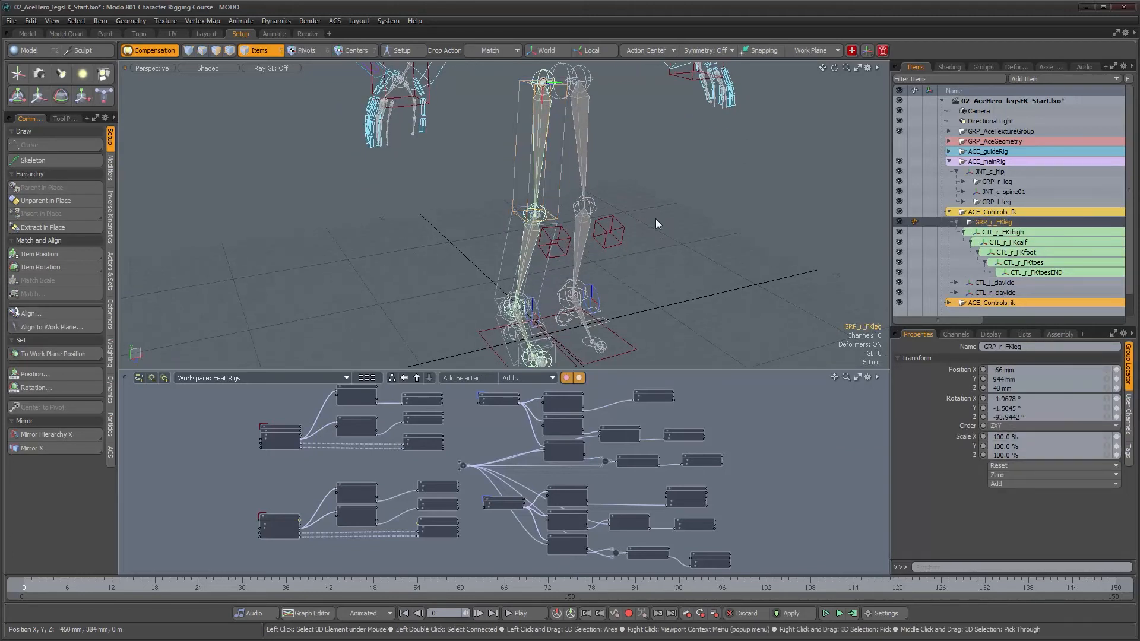
key("Down")
key("Down")
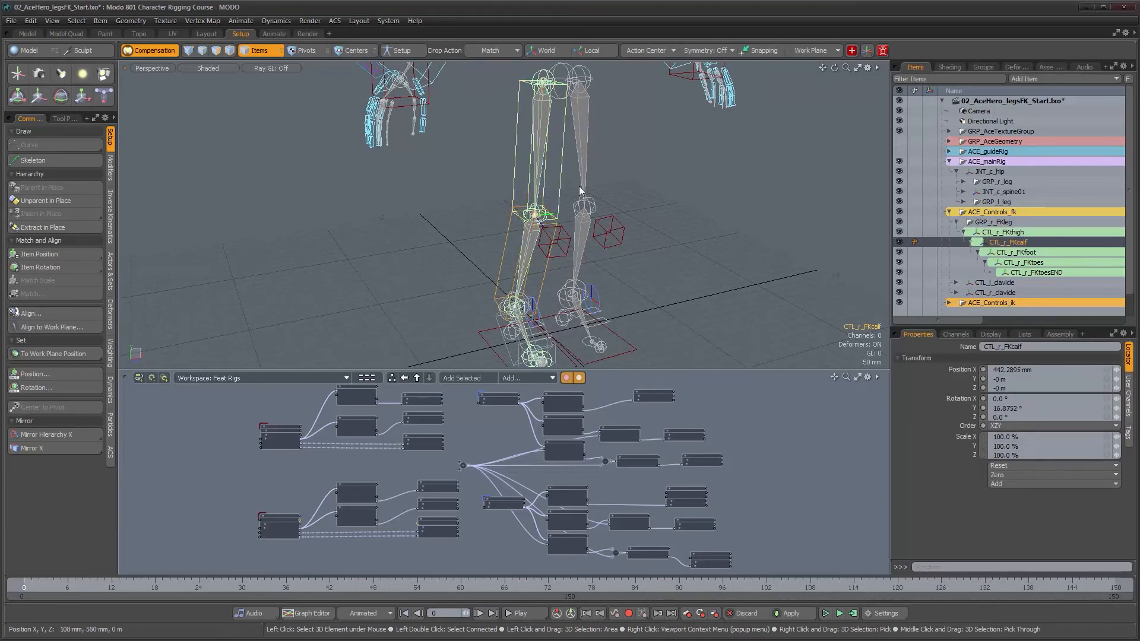
key("Down")
key("Down")
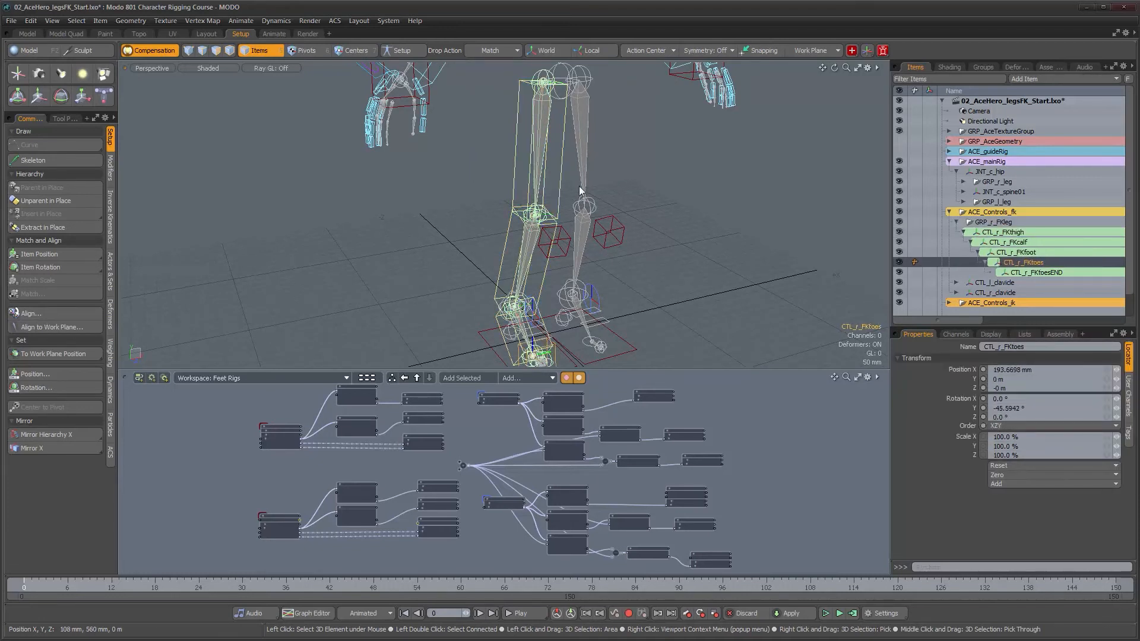
key("Down")
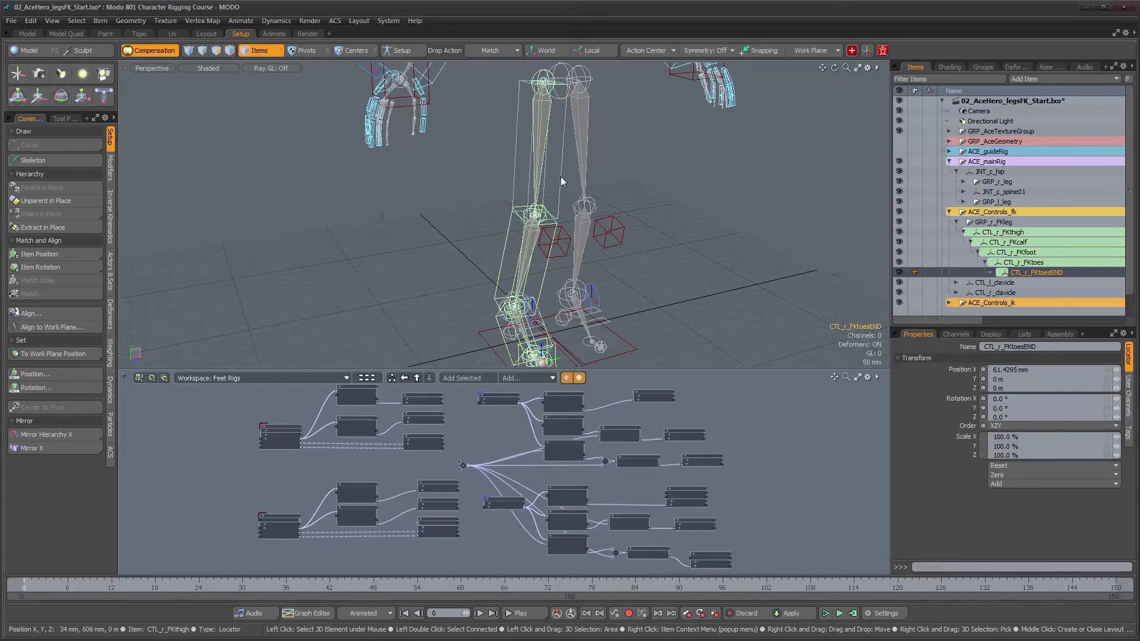
Zero all transforms, including position, rotation and scale, on the five right FK leg controls and deselect them
double_click(561, 177)
left_click(1004, 473)
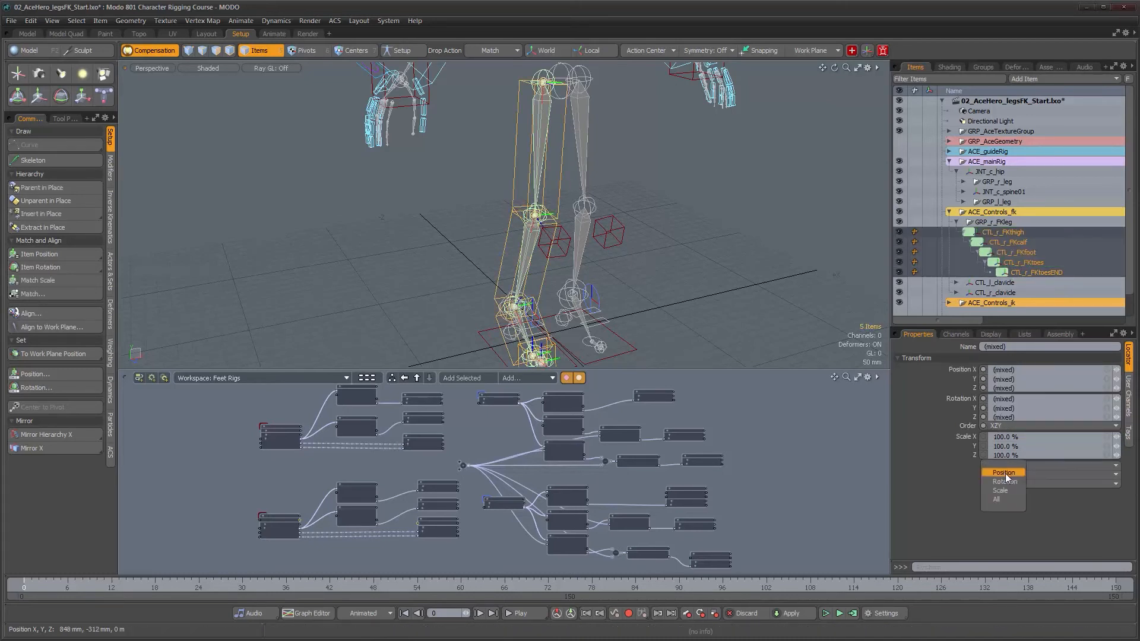
left_click(1007, 497)
left_click(758, 282)
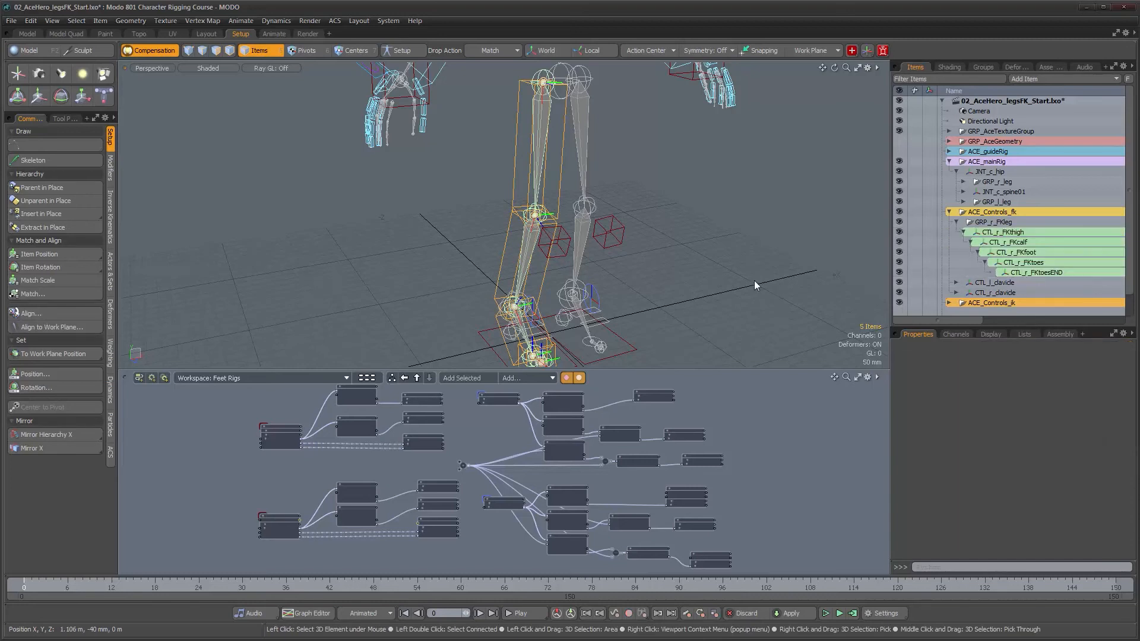
Try rotating the zeroed CTL_r_FKthigh control around its axes and undo the test rotations
left_click(561, 178)
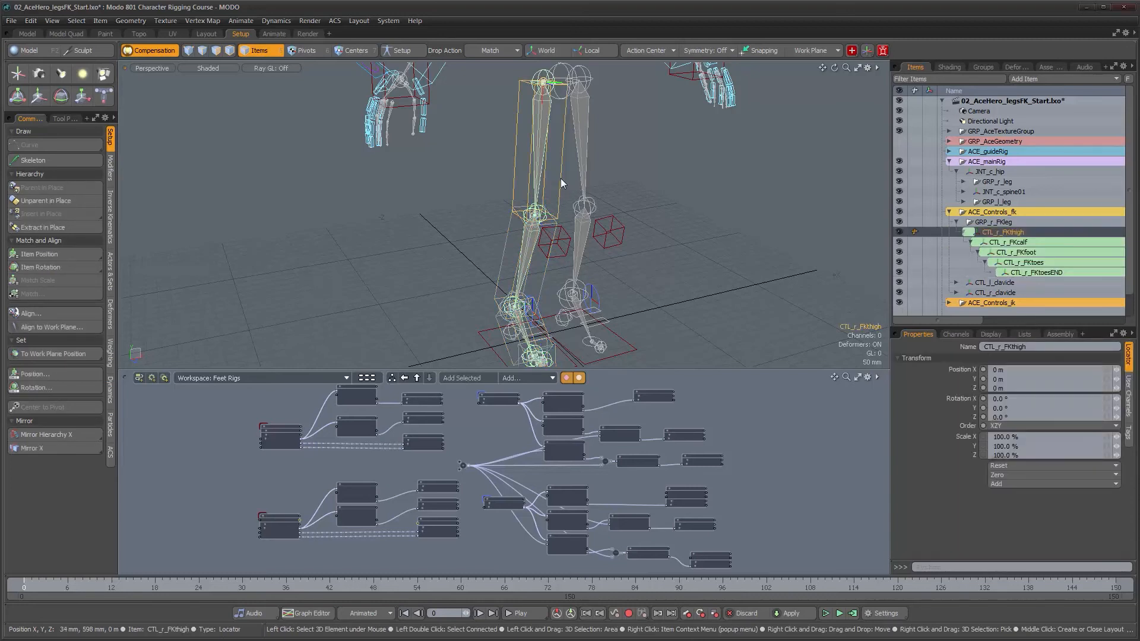
left_click_drag(537, 180, 557, 215, "alt")
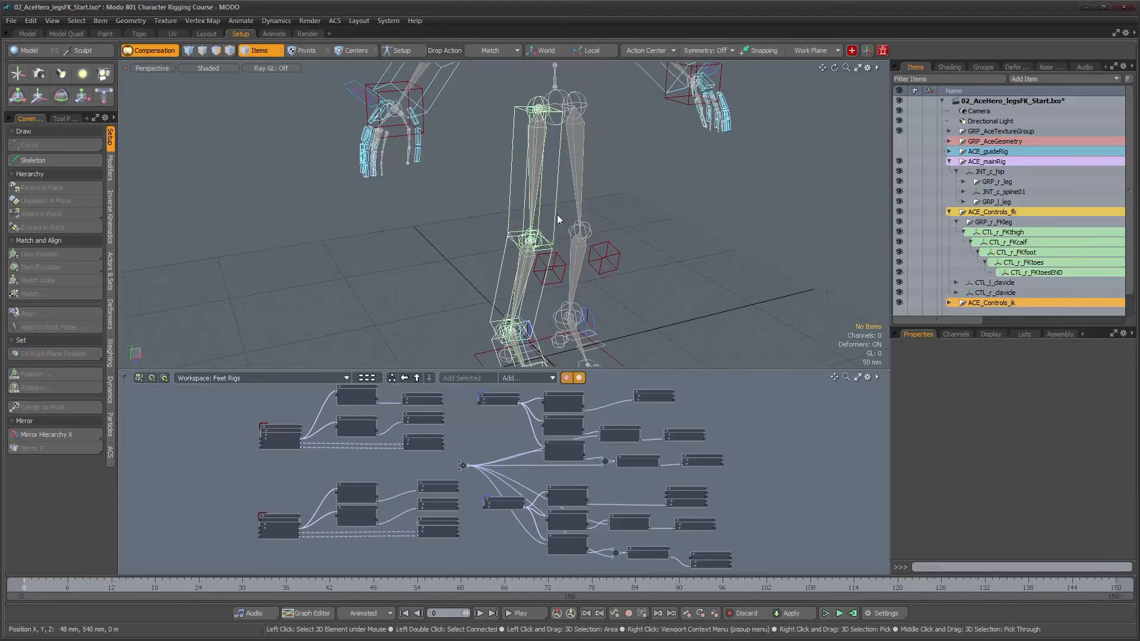
key("e")
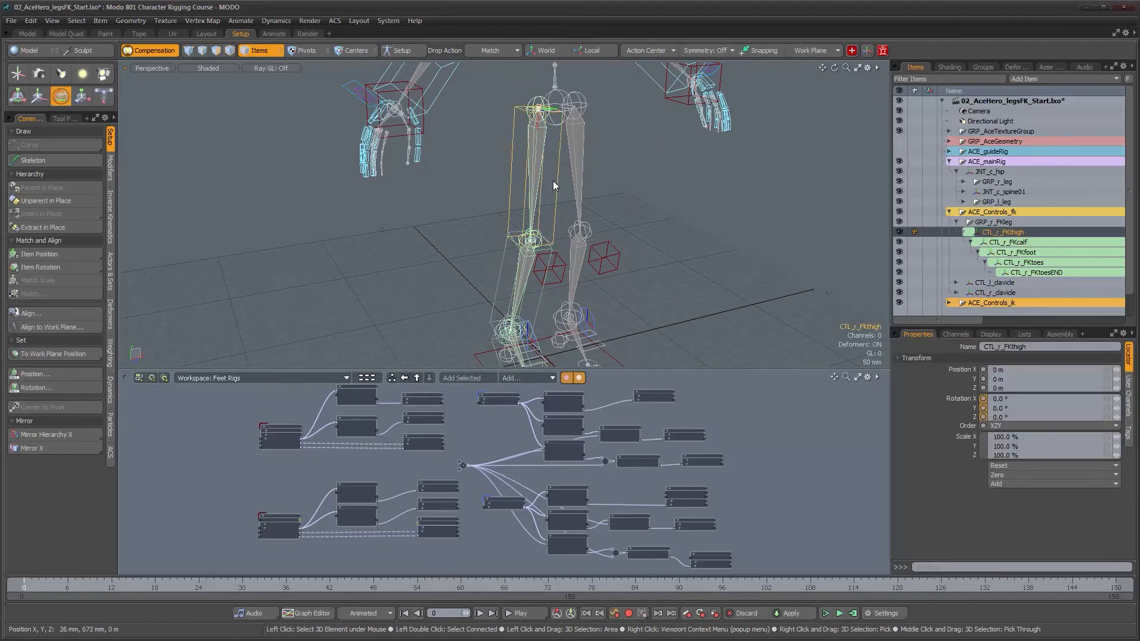
left_click_drag(553, 161, 501, 152)
key("ctrl+z")
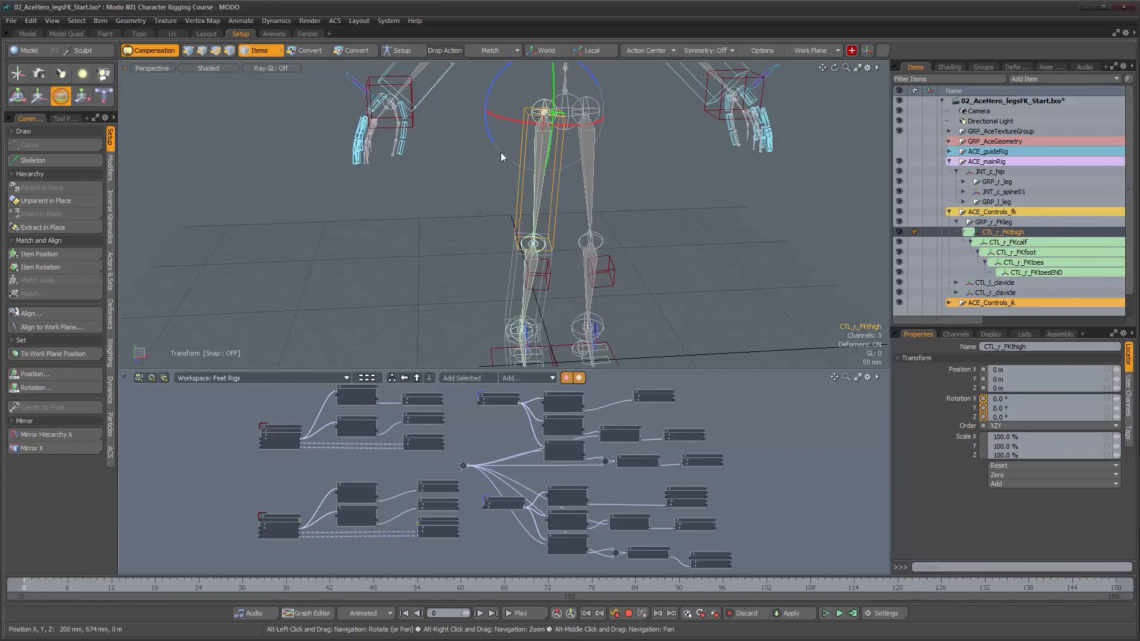
left_click_drag(498, 89, 550, 136, "alt")
mouse_move(579, 242)
left_mouse_down()
mouse_move(603, 255)
mouse_move(570, 230)
mouse_move(601, 257)
mouse_move(595, 244)
left_mouse_up()
key("ctrl+z")
key("ctrl+z")
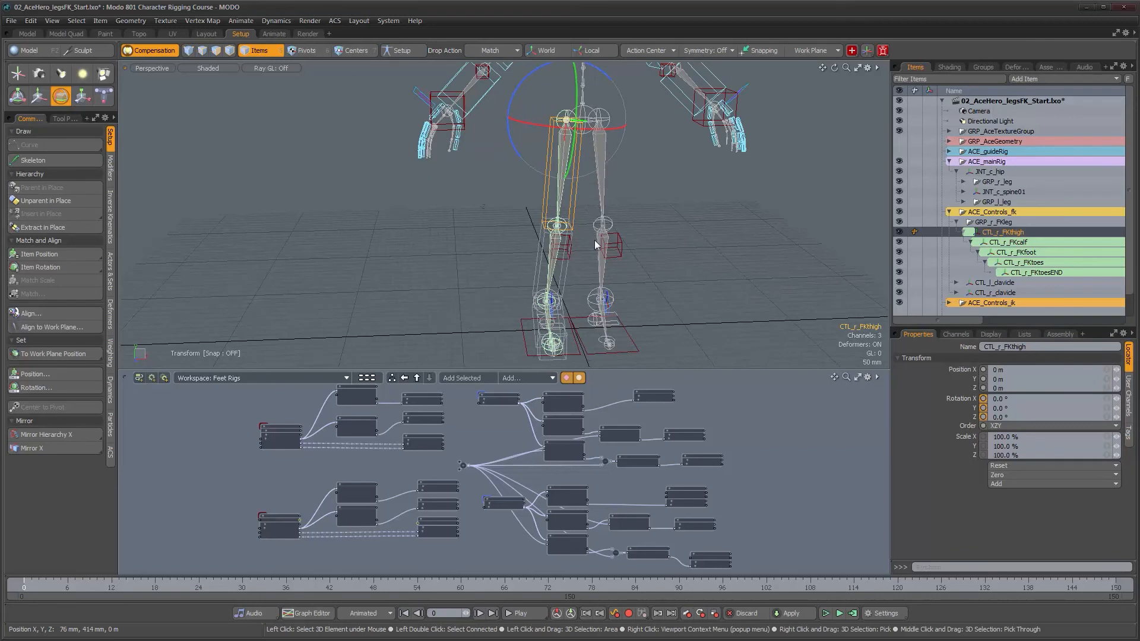
Swing the right FK leg forward by rotating CTL_r_FKthigh to about -71.2° on Y
left_click_drag(664, 290, 545, 247, "alt")
key("space")
key("e")
left_click_drag(540, 183, 615, 71)
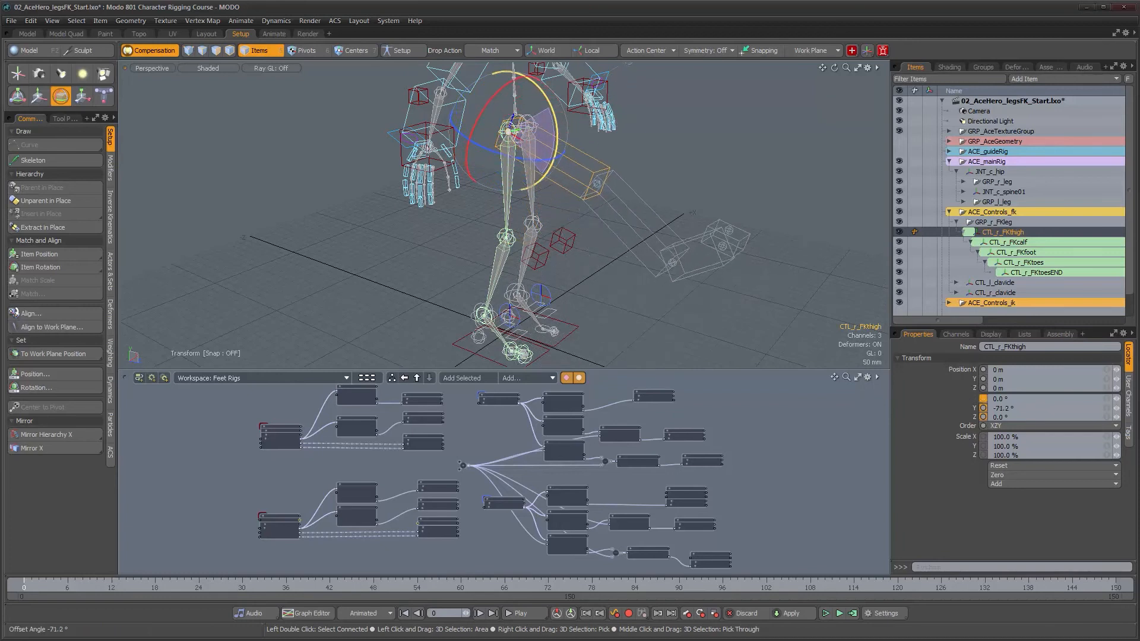
Bend the lower FK leg by rotating CTL_r_FKcalf, CTL_r_FKfoot to about -33° on Y, and CTL_r_FKtoes
key("Up")
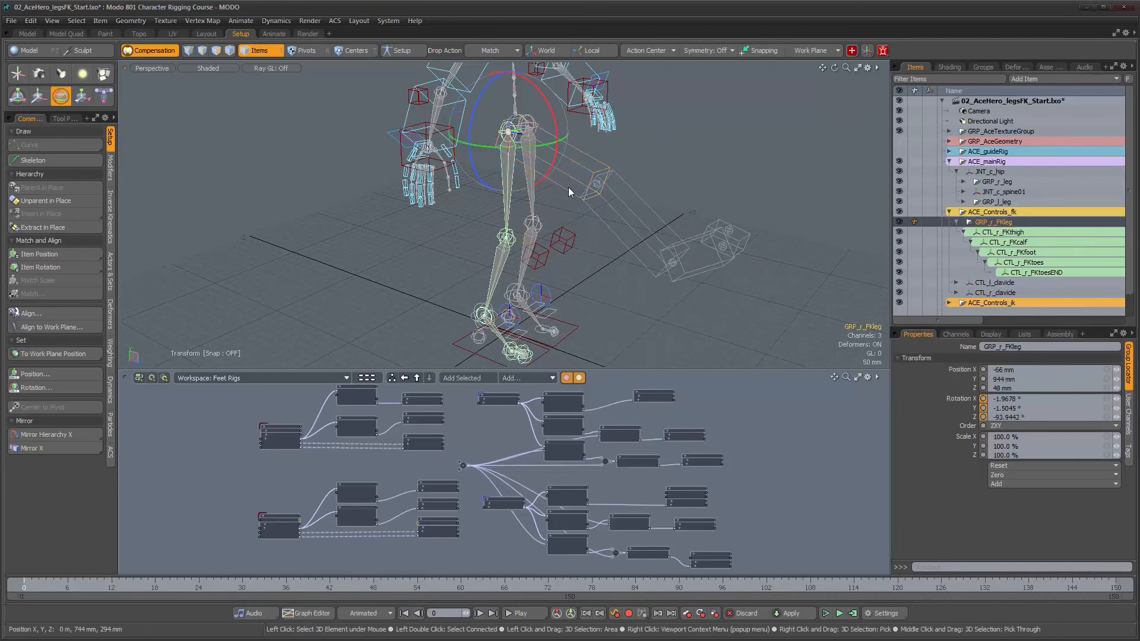
key("Down")
key("Down")
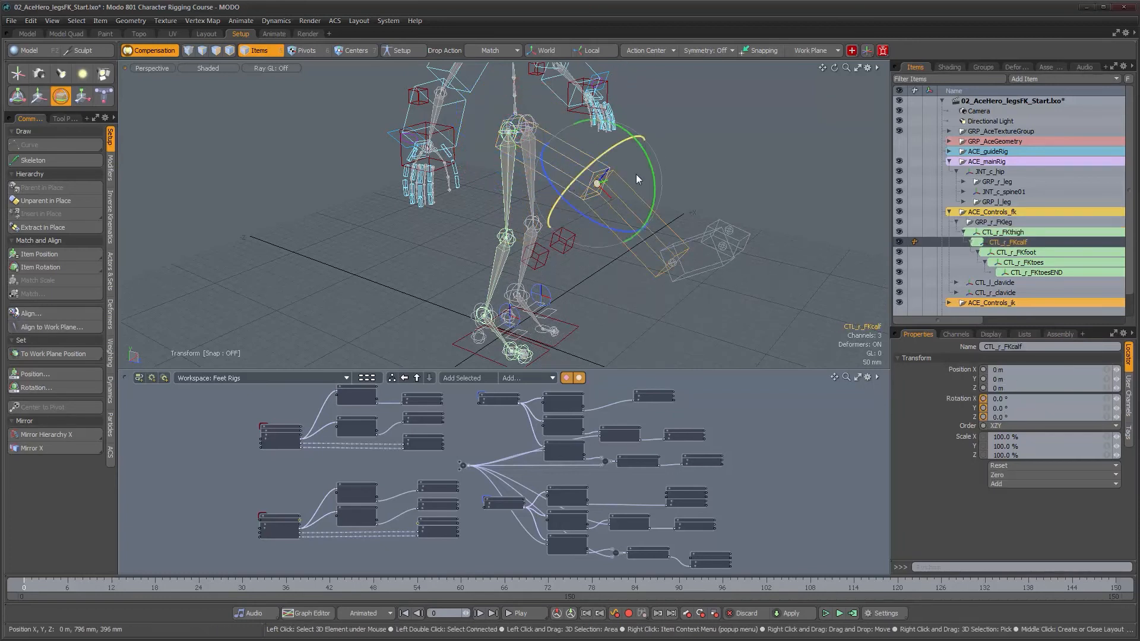
left_click_drag(651, 178, 657, 224)
key("Down")
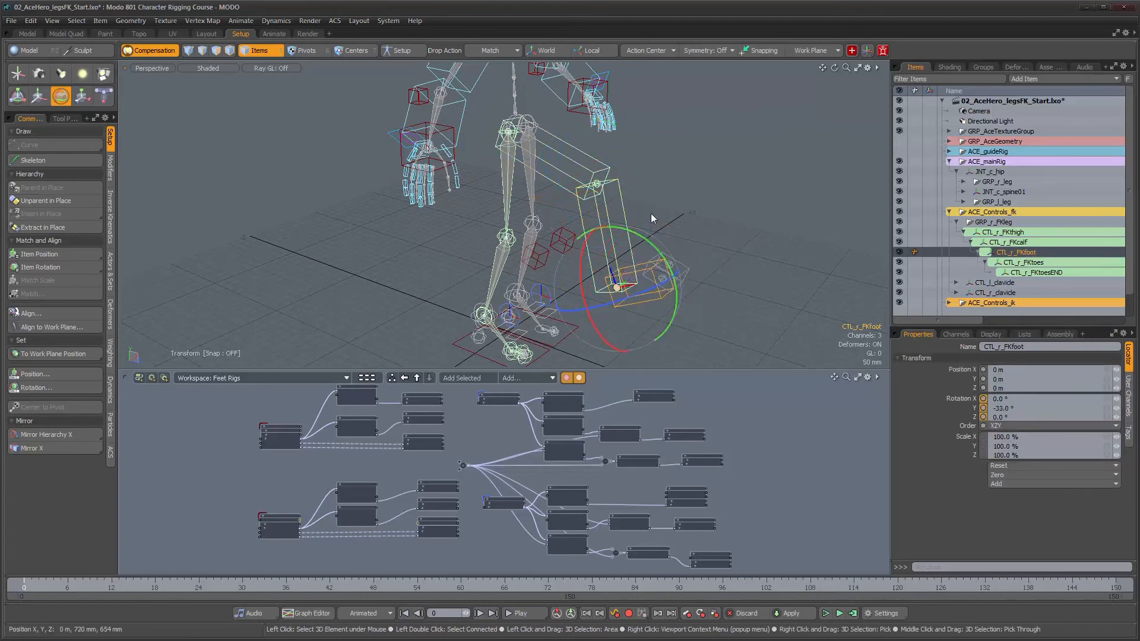
key("Down")
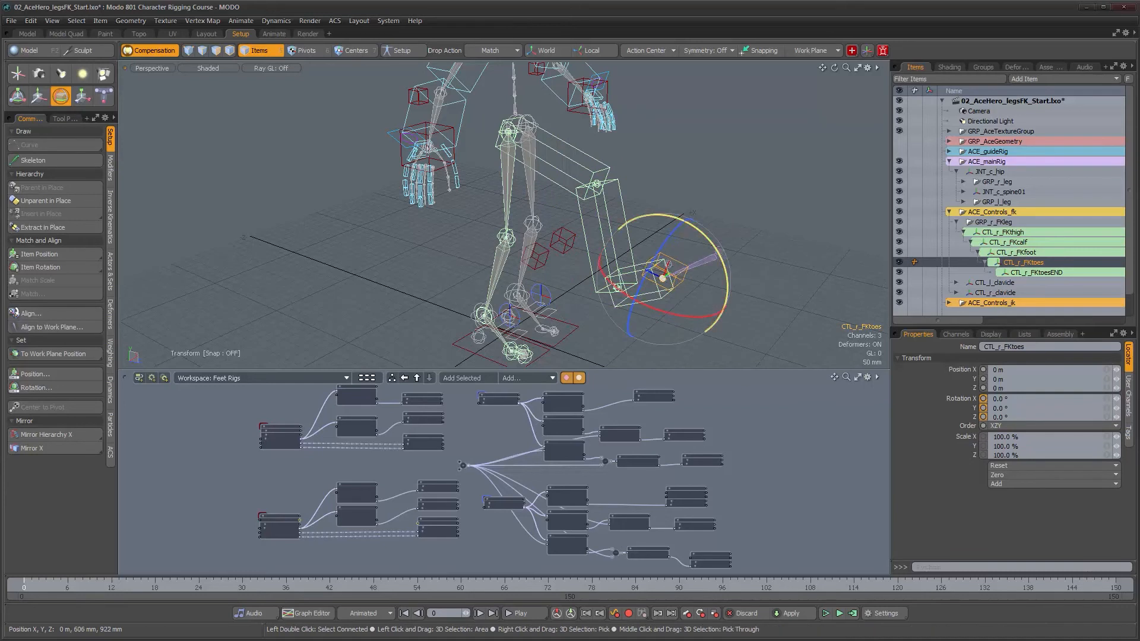
left_click_drag(718, 242, 715, 238)
Rotate CTL_r_FKthigh sideways and twist it to about -30.5° on X and -42.5° on Z, and drop the rotation tool
left_click_drag(579, 240, 477, 165, "alt")
left_click(581, 177)
mouse_move(558, 129)
left_mouse_down()
mouse_move(539, 96)
mouse_move(560, 143)
left_mouse_up()
left_click_drag(545, 197, 573, 198, "ctrl+alt")
left_click_drag(514, 198, 552, 196, "alt+shift")
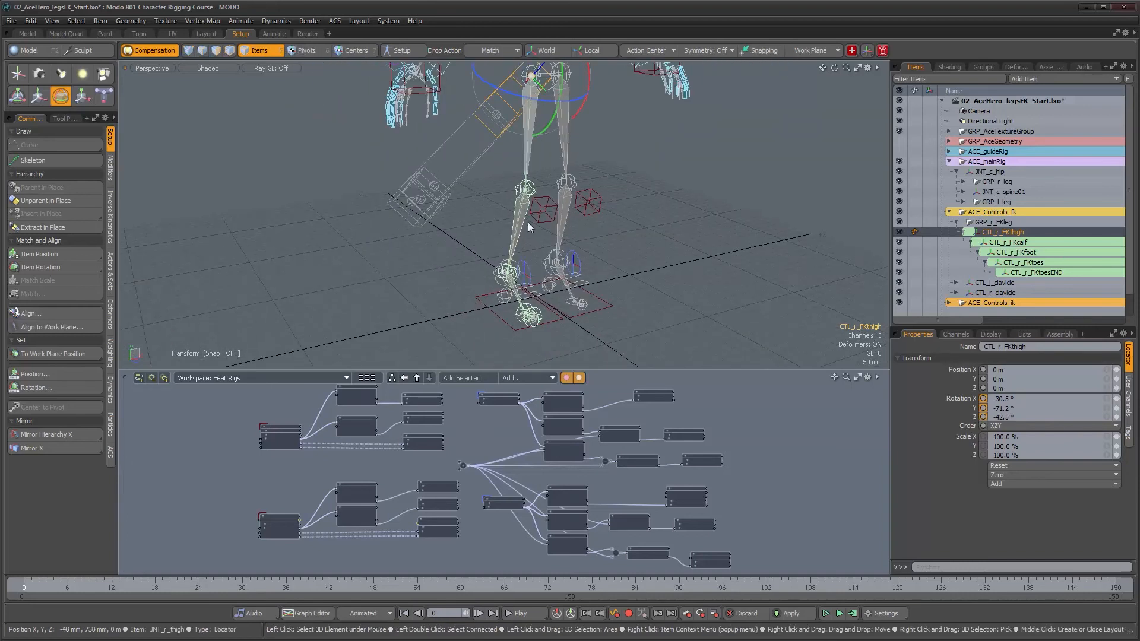
left_click_drag(575, 277, 558, 276, "alt")
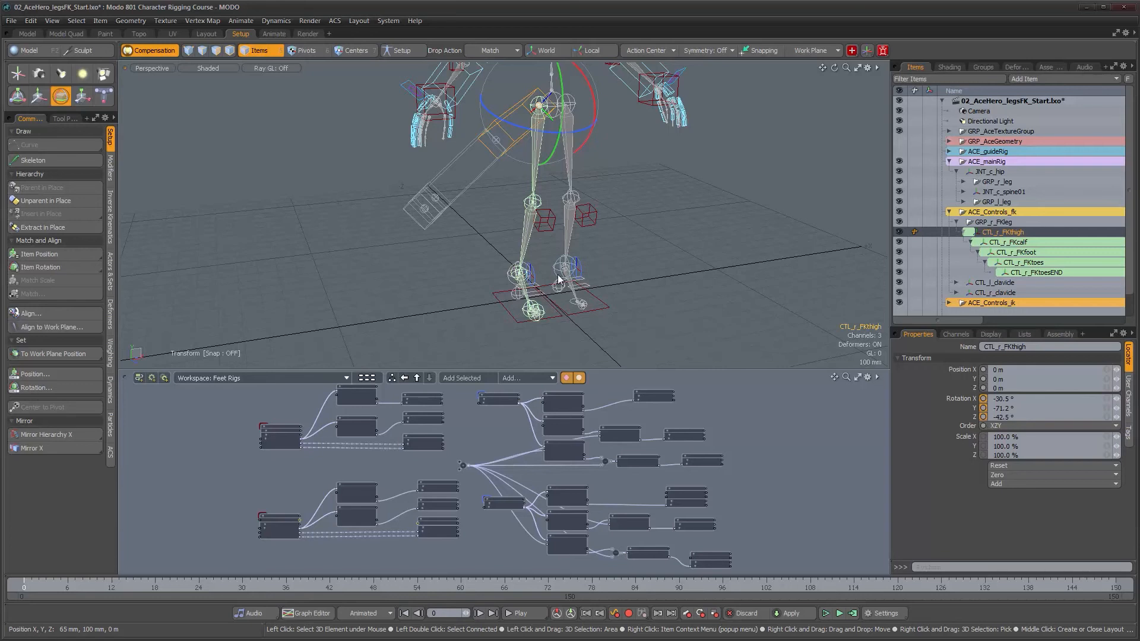
left_click_drag(633, 274, 643, 280, "alt")
key("space")
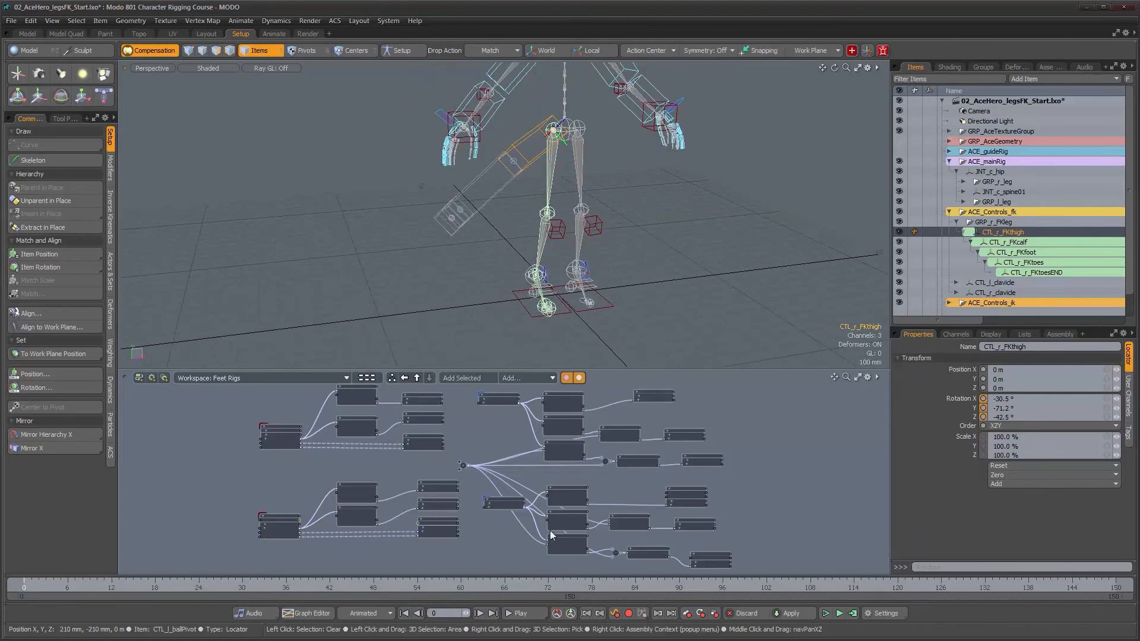
left_click_drag(499, 483, 499, 494, "alt")
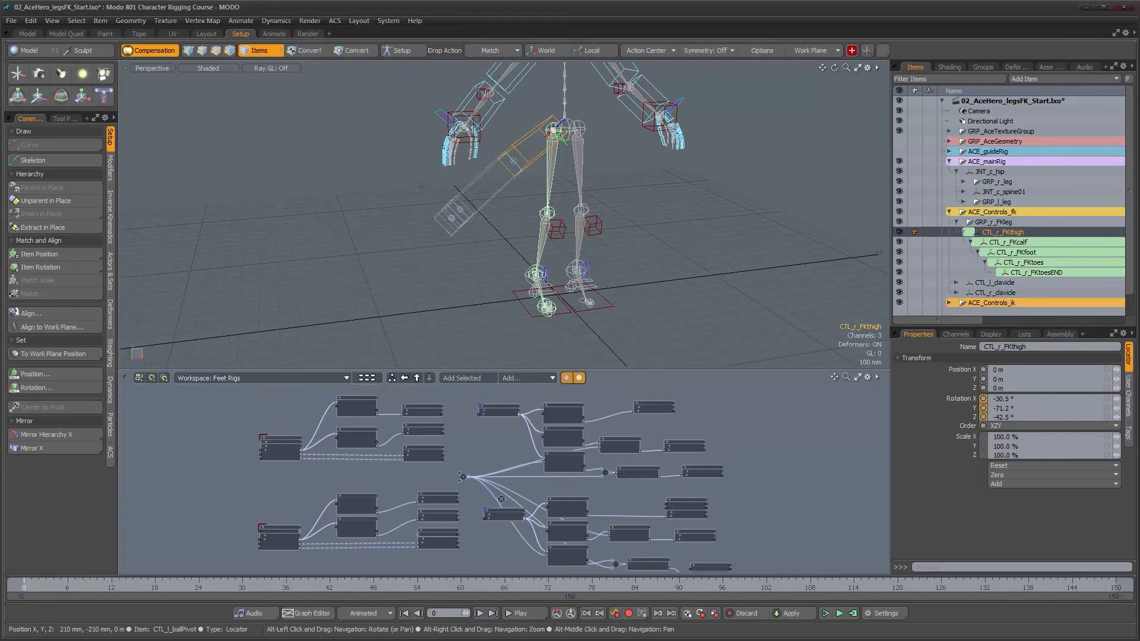
left_click_drag(578, 498, 588, 487, "alt")
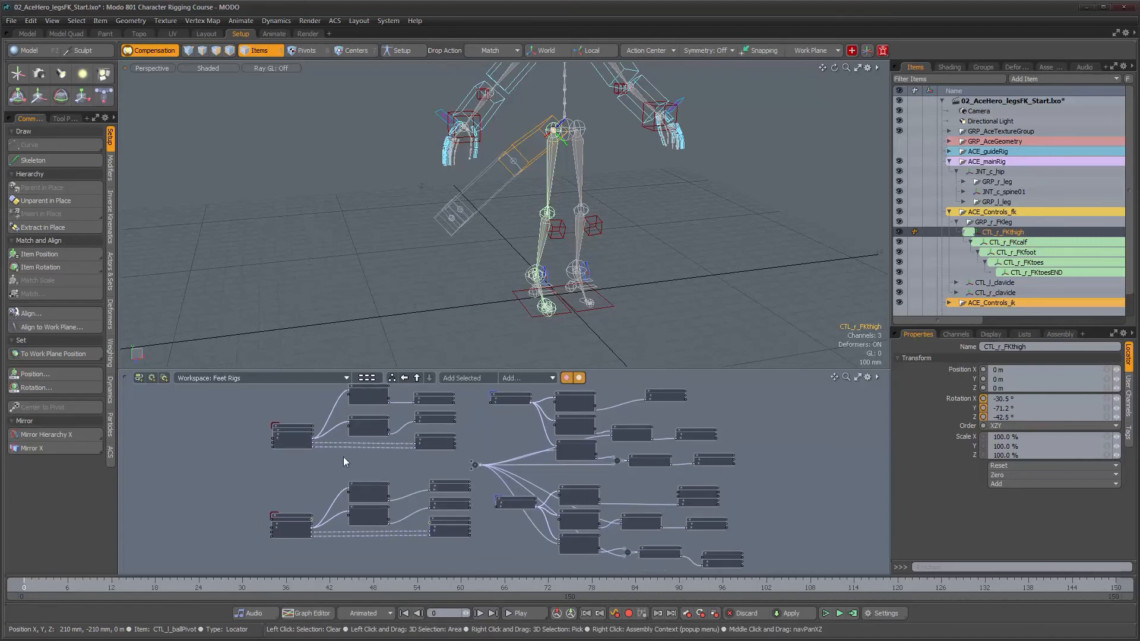
left_click_drag(676, 479, 676, 492, "alt")
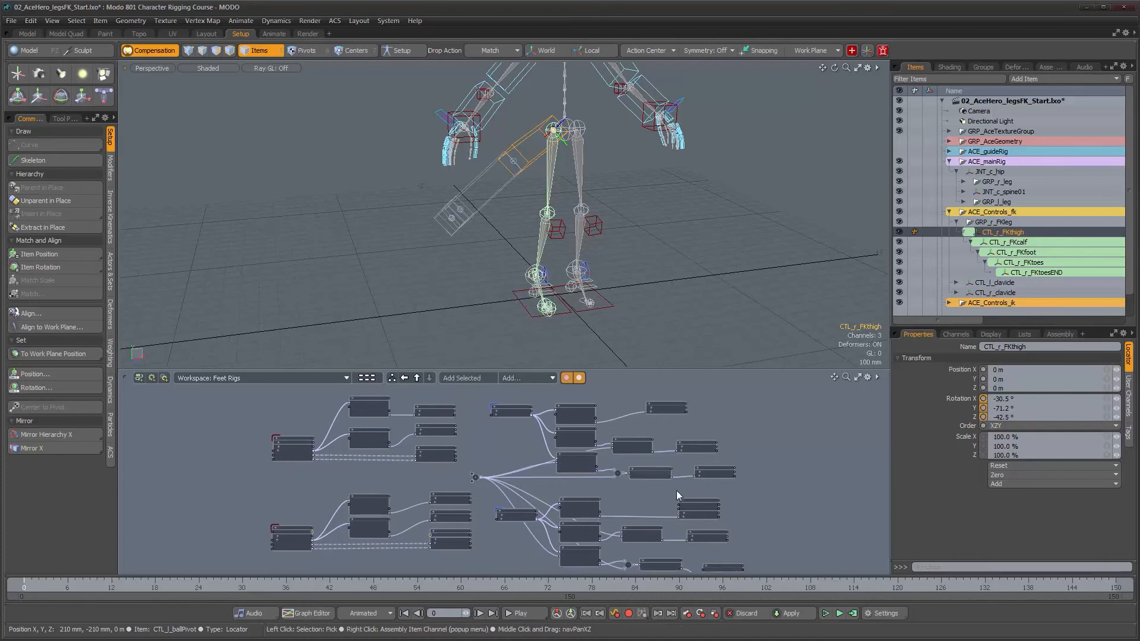
Create a new active schematic workspace named Legs
left_click(149, 384)
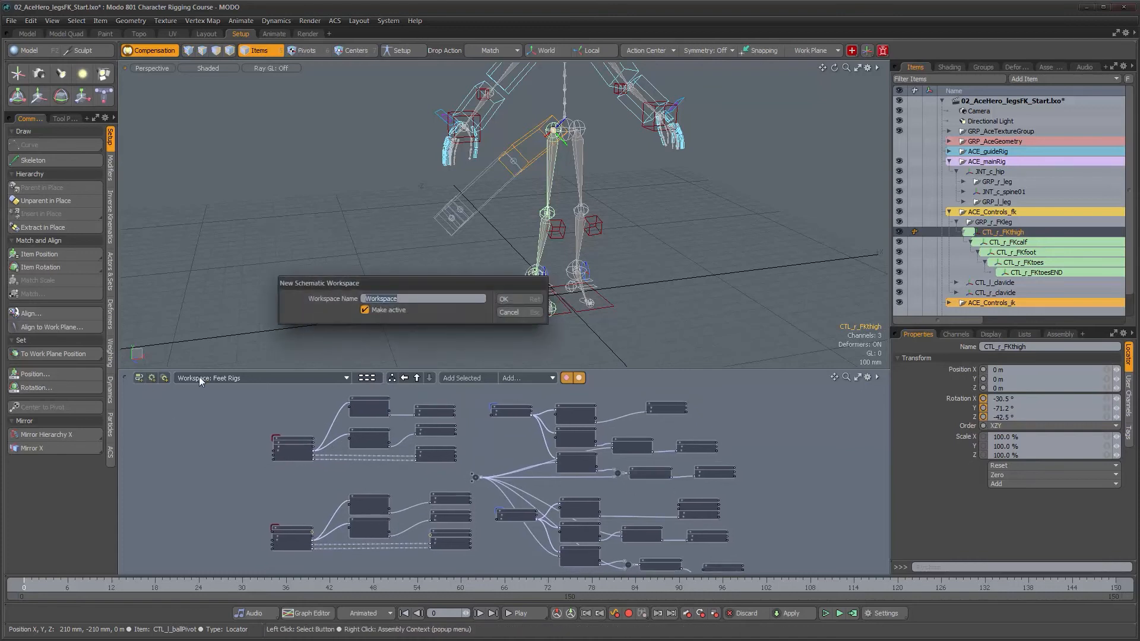
type("Legs")
key("Return")
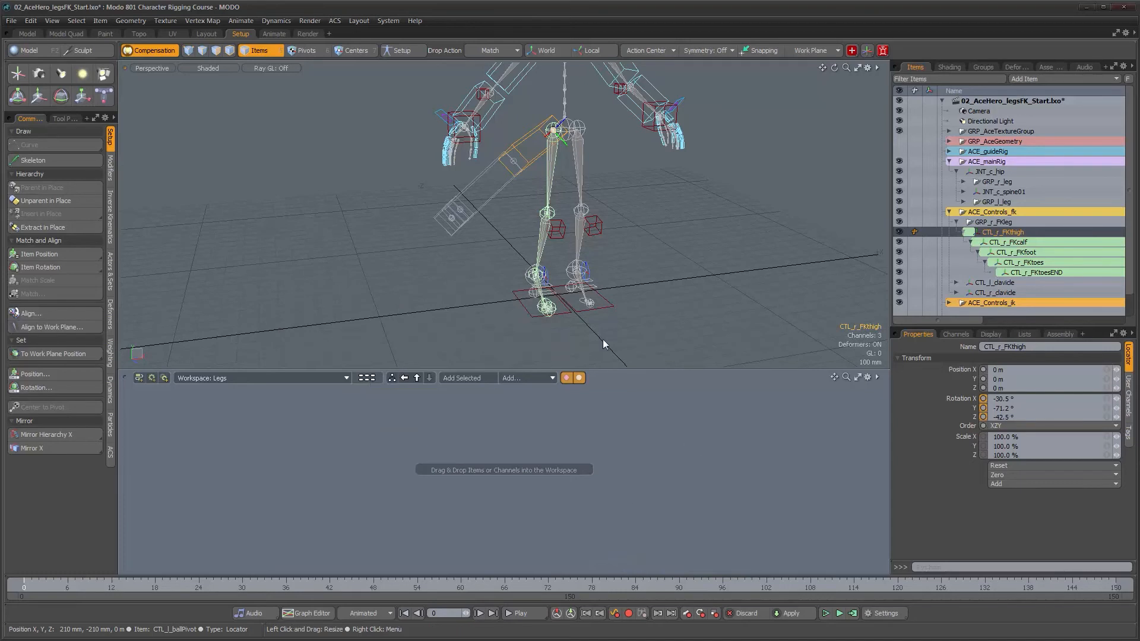
Add the five right leg FK controls, CTL_r_FKthigh through CTL_r_FKtoesEND, to the Legs schematic
left_click_drag(594, 191, 561, 188, "alt")
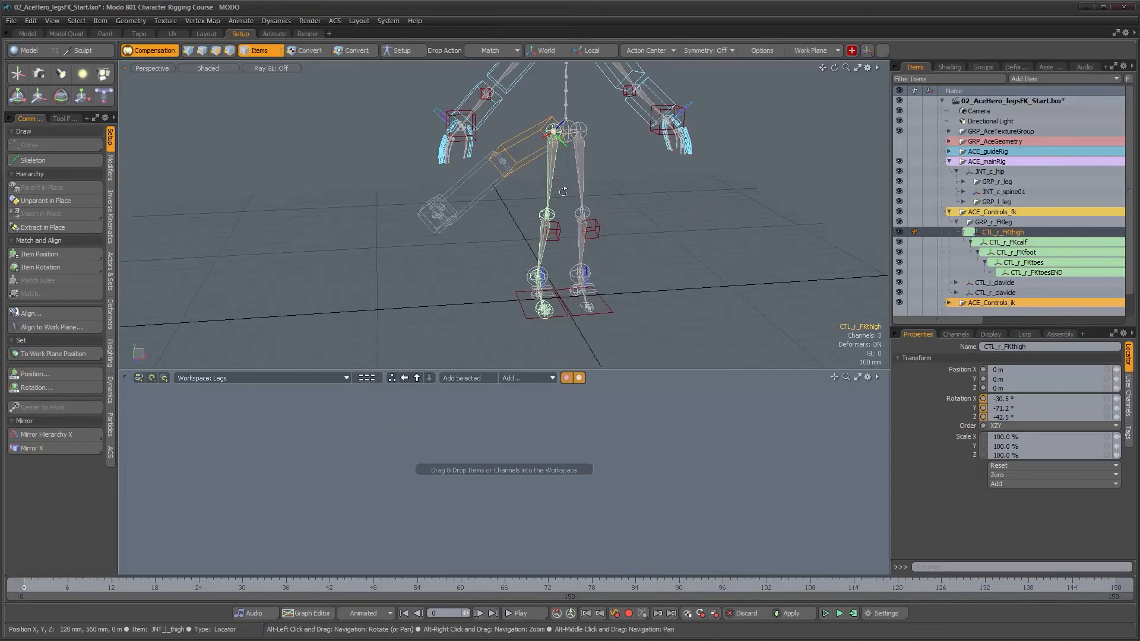
left_click(1035, 276, "shift")
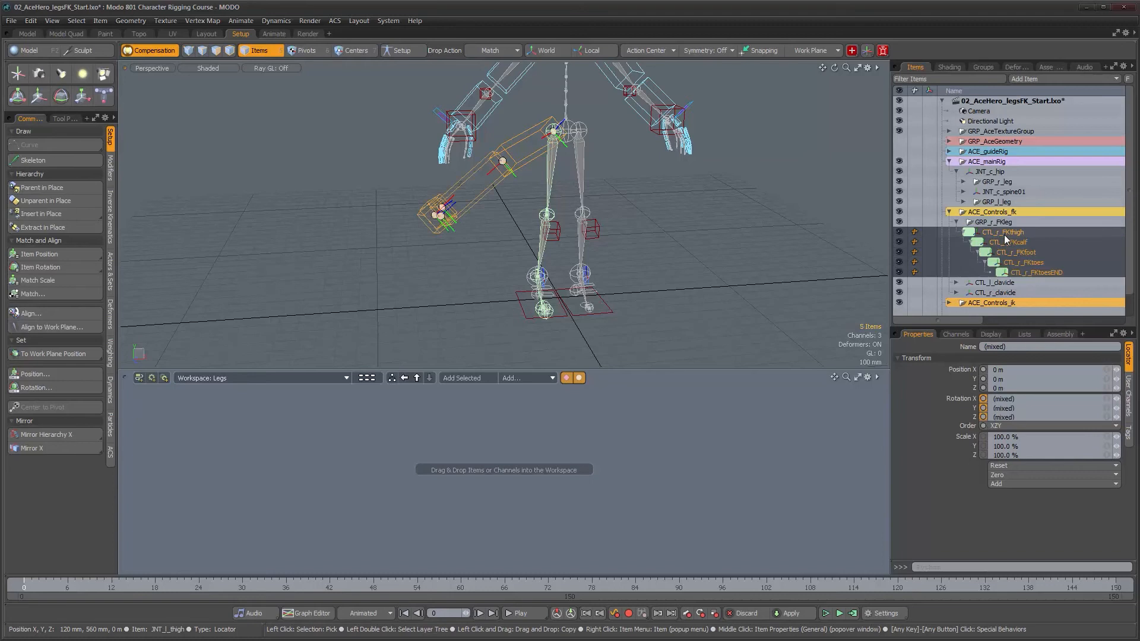
left_click(476, 378)
left_click_drag(576, 469, 313, 417)
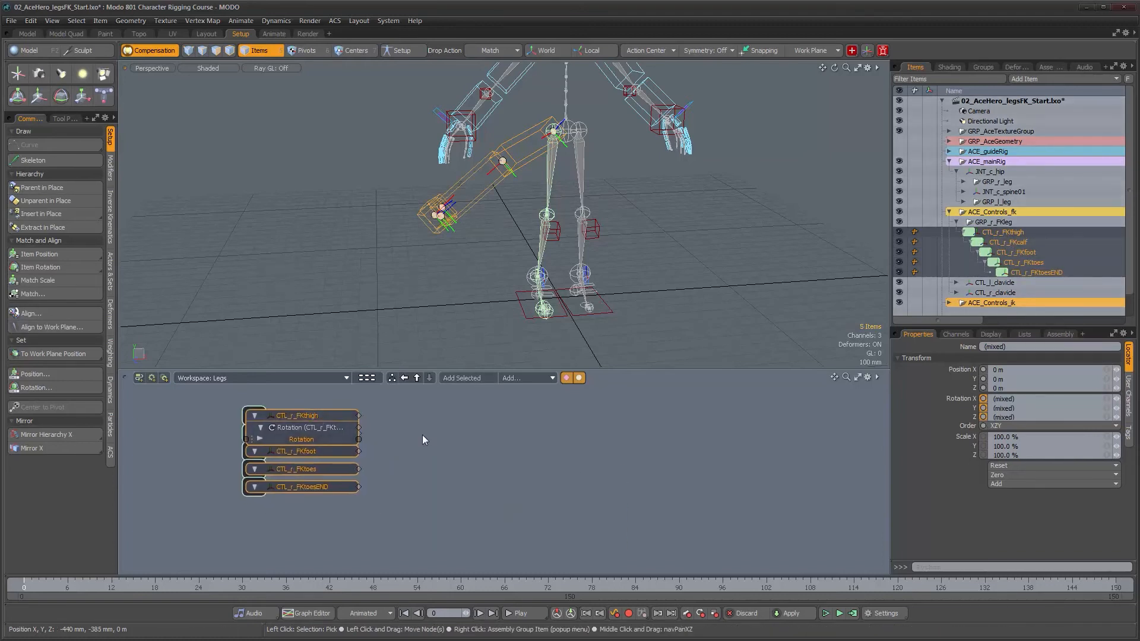
Collapse the rotation channels in the CTL_r_FKthigh node and move the node clear of CTL_r_FKcalf
left_click(260, 439)
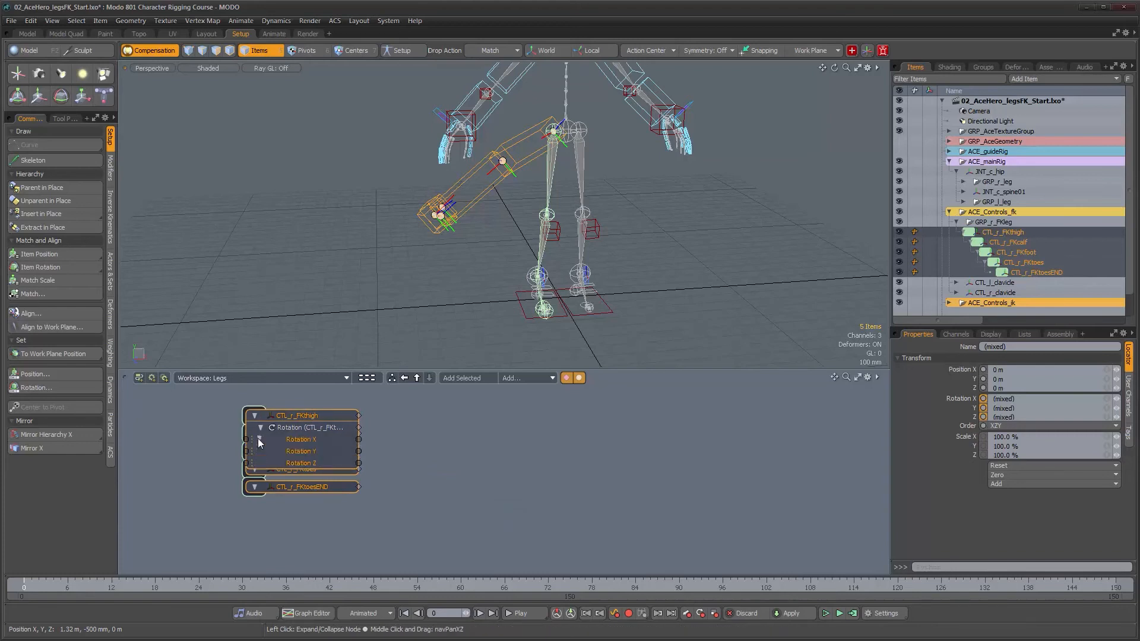
left_click(261, 427)
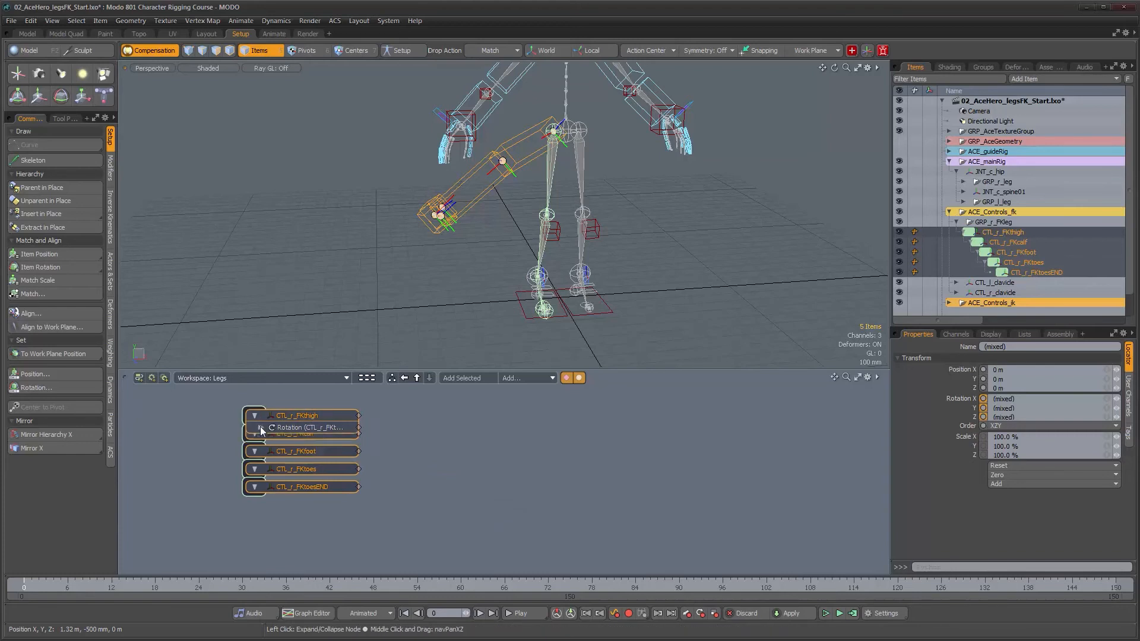
left_click(365, 419)
left_click_drag(329, 412, 327, 398)
left_click(308, 411)
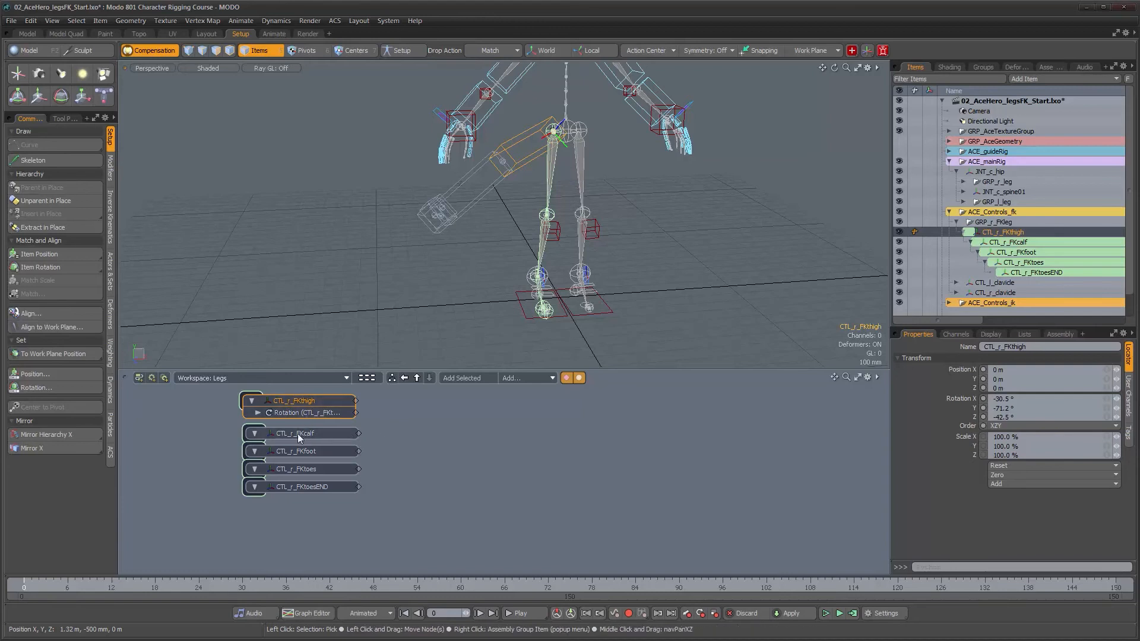
Add the World Rotation channel to all five right leg FK control nodes in the schematic
scroll(344, 525, "down", 2)
middle_click_drag(342, 524, 375, 535)
left_click_drag(372, 534, 356, 443)
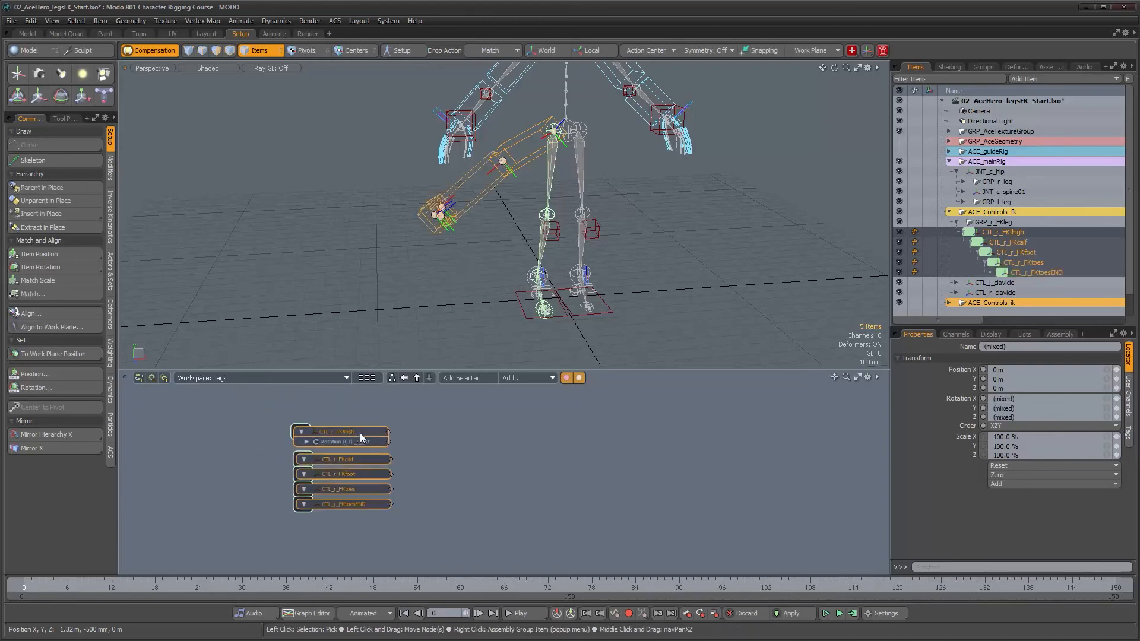
right_click(361, 433)
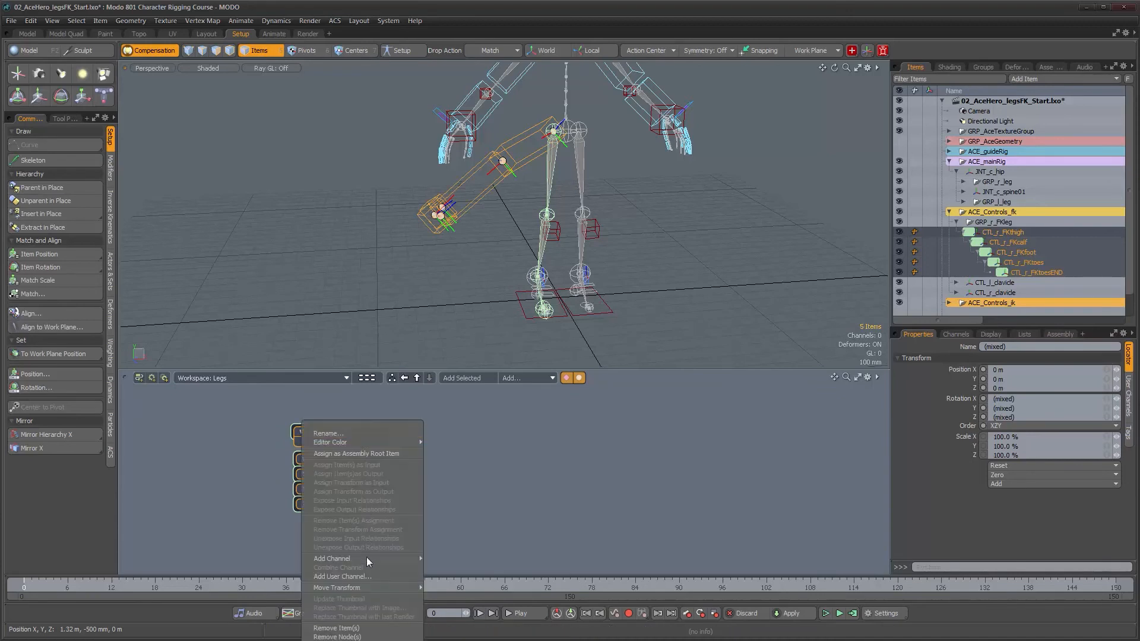
mouse_move(366, 558)
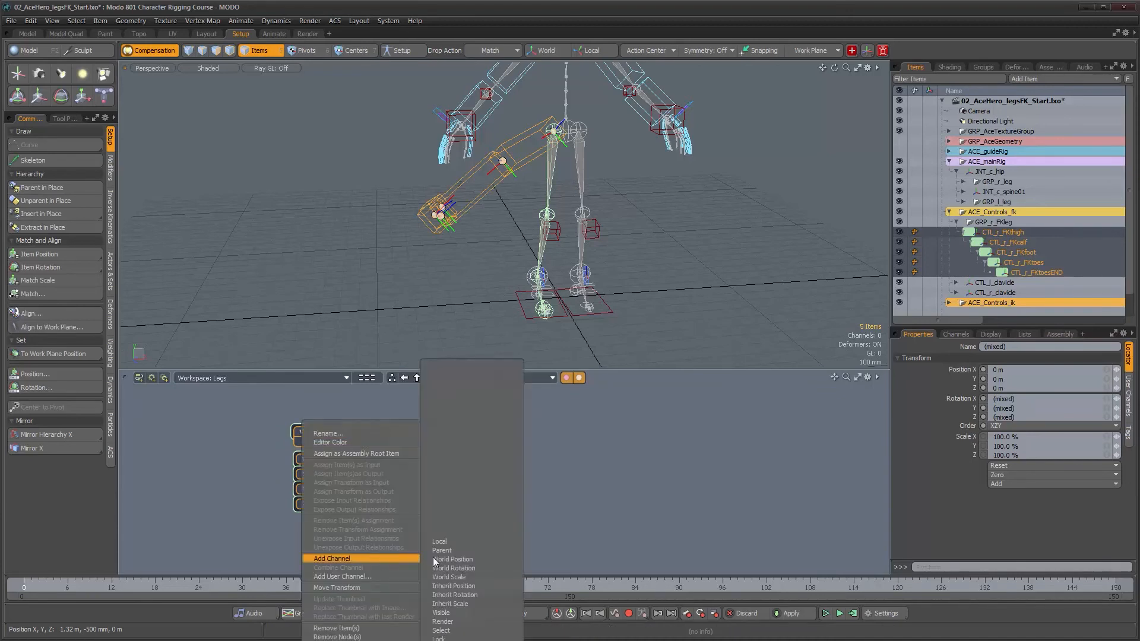
left_click(469, 568)
Arrange the FK control nodes in an evenly spaced column from CTL_r_FKthigh down to CTL_r_FKtoesEND
left_click_drag(423, 515, 422, 506, "alt")
left_click(423, 506)
mouse_move(359, 478)
left_mouse_down()
mouse_move(361, 514)
mouse_move(392, 448)
mouse_move(380, 413)
mouse_move(387, 471)
left_mouse_up()
left_click(405, 456)
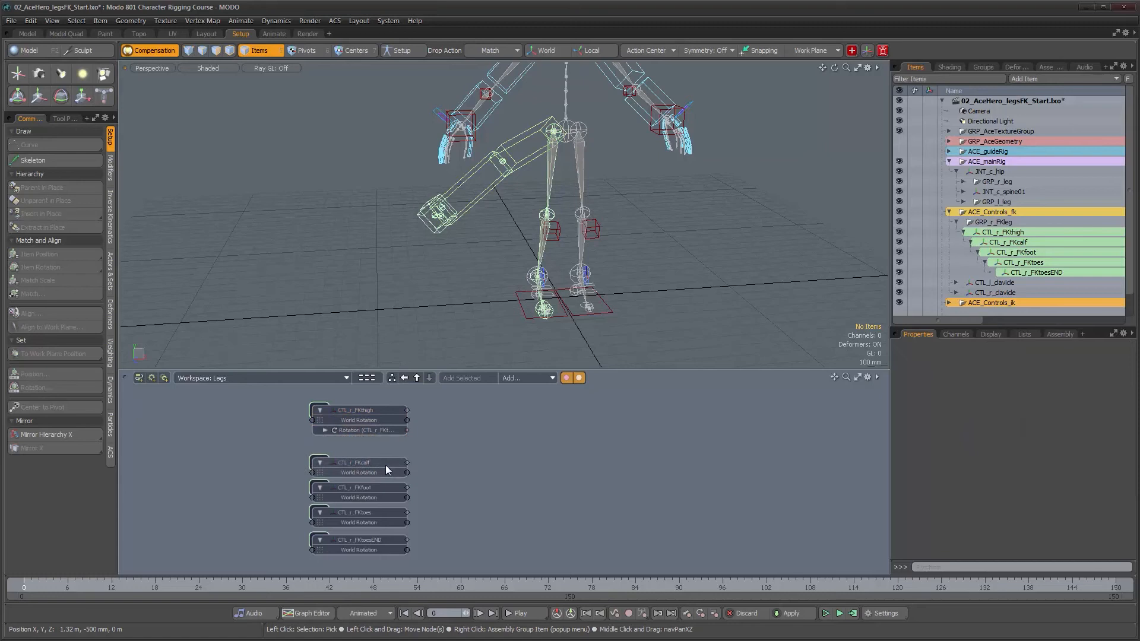
left_click(382, 429)
left_click_drag(379, 409, 379, 424)
right_click_drag(460, 488, 449, 488, "alt")
left_click_drag(449, 488, 355, 461, "alt")
right_click_drag(355, 461, 373, 463, "alt")
left_click_drag(374, 463, 377, 483, "alt")
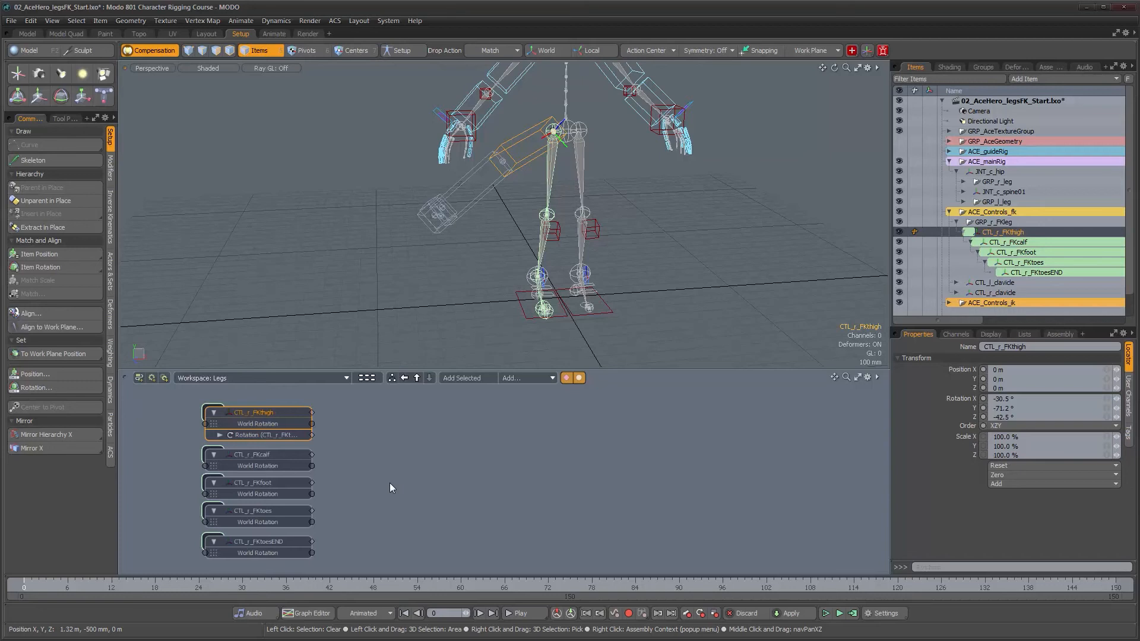
Reveal the right IK leg joints by expanding GRP_r_IKleg under ACE_IKrig, with ACE_Controls_ik collapsed
left_click_drag(468, 216, 543, 228, "alt")
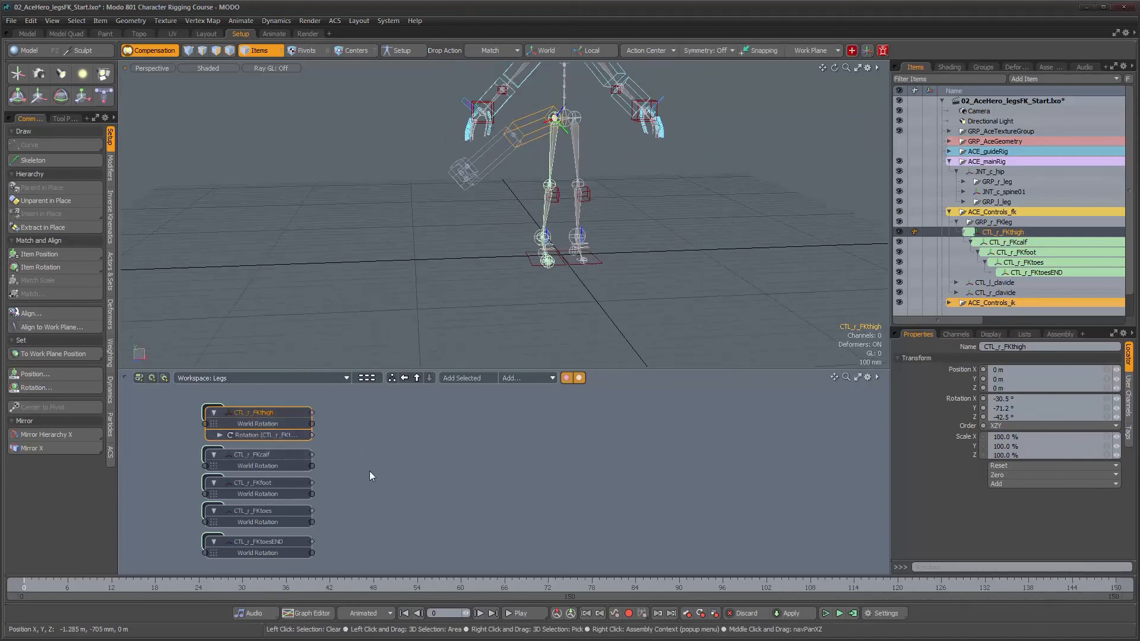
left_click_drag(369, 476, 366, 464, "alt")
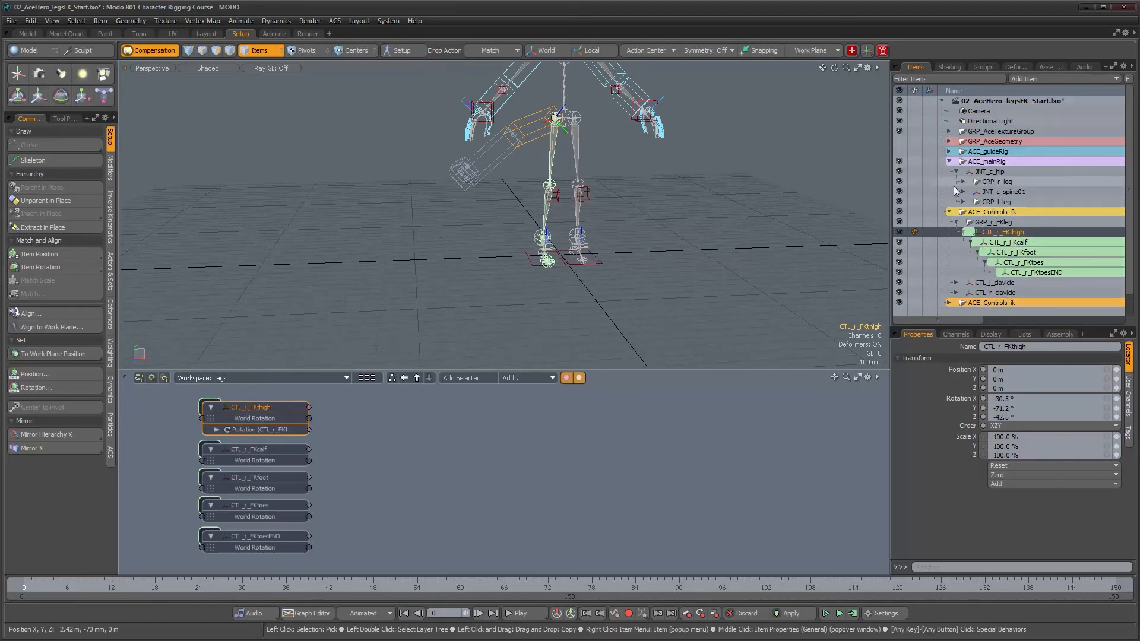
scroll(968, 289, "down", 1)
left_click(949, 294)
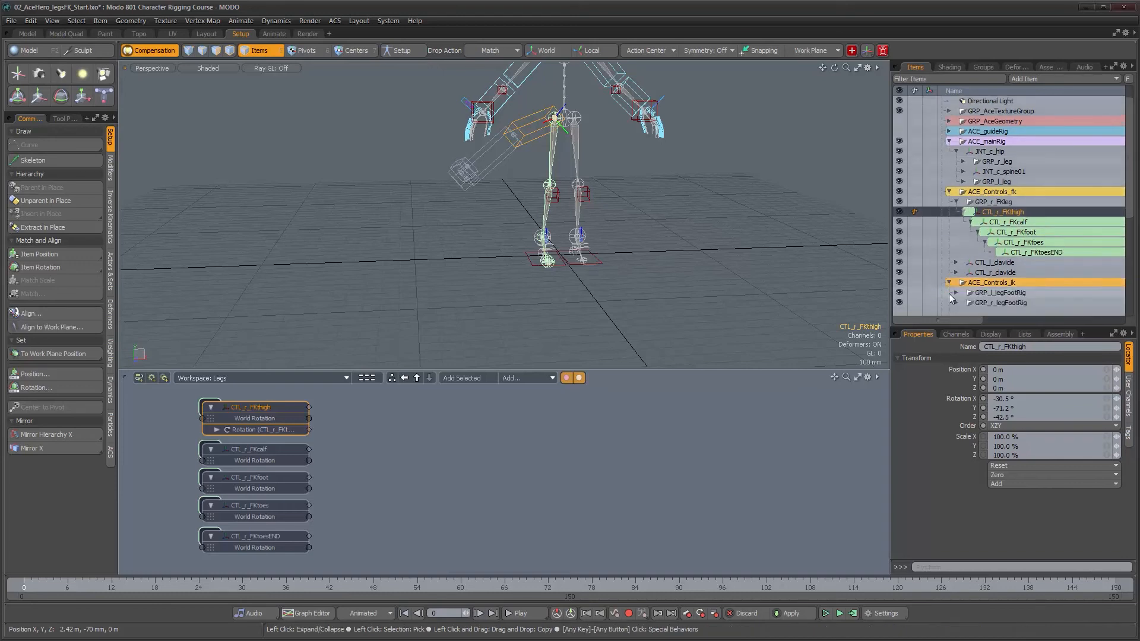
scroll(974, 293, "down", 5)
left_click(950, 303)
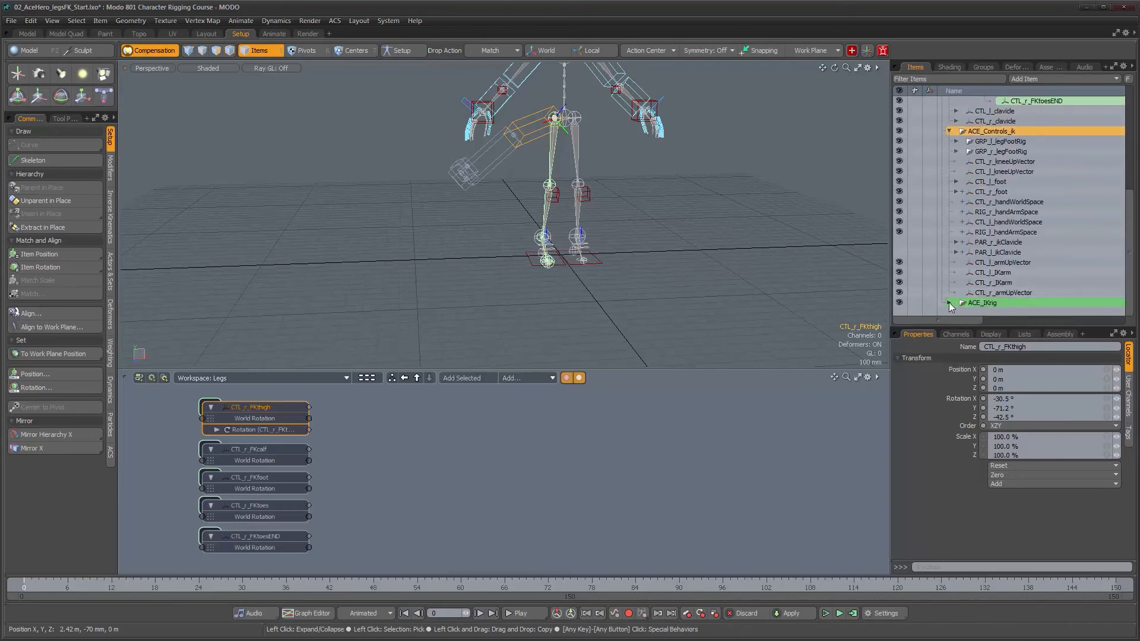
scroll(963, 291, "down", 5)
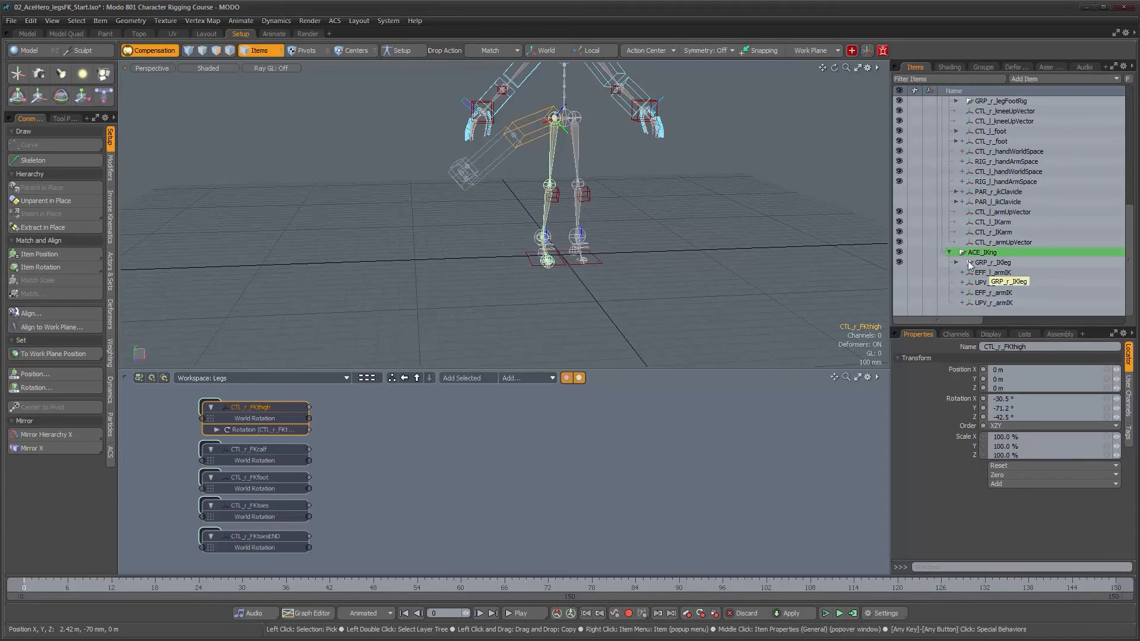
scroll(958, 121, "up", 3)
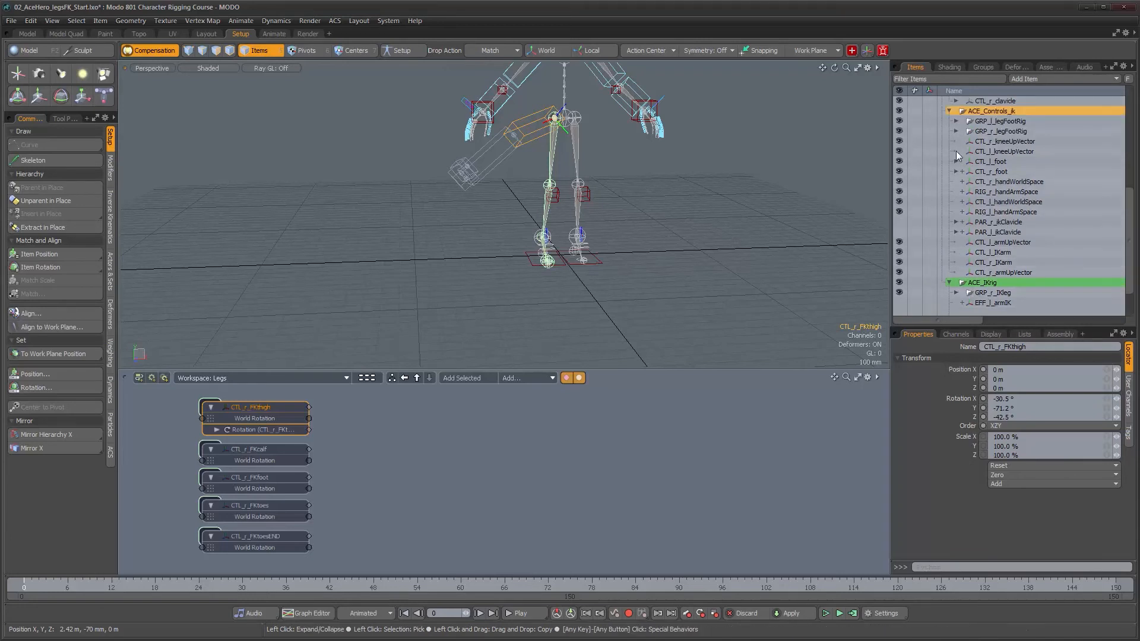
left_click(949, 111)
scroll(951, 230, "up", 5)
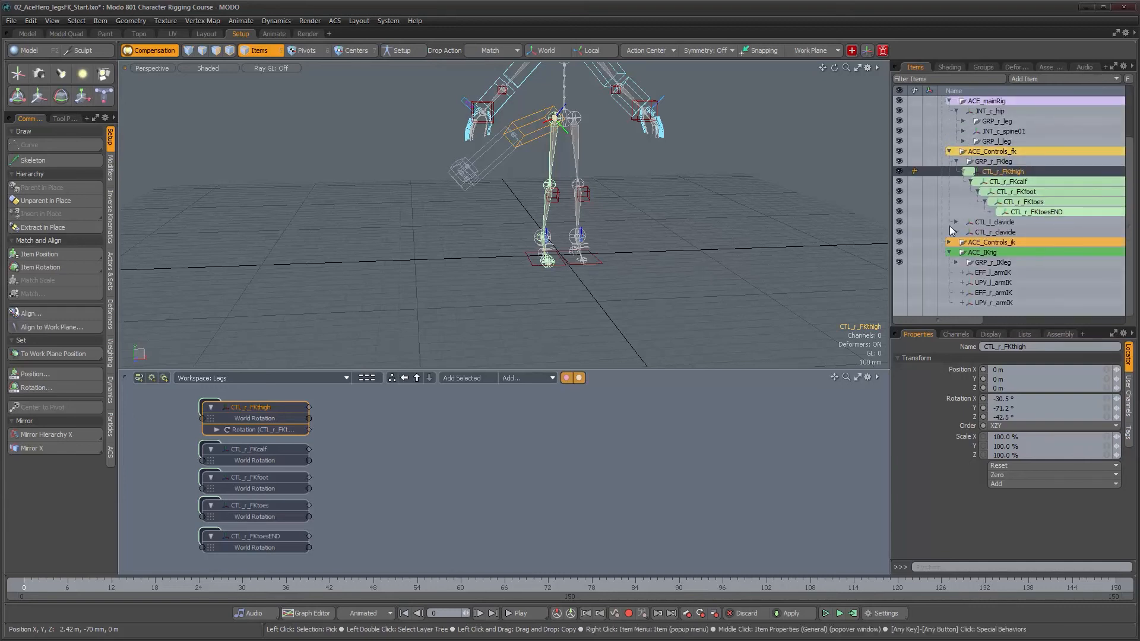
left_click(956, 262)
scroll(959, 264, "down", 1)
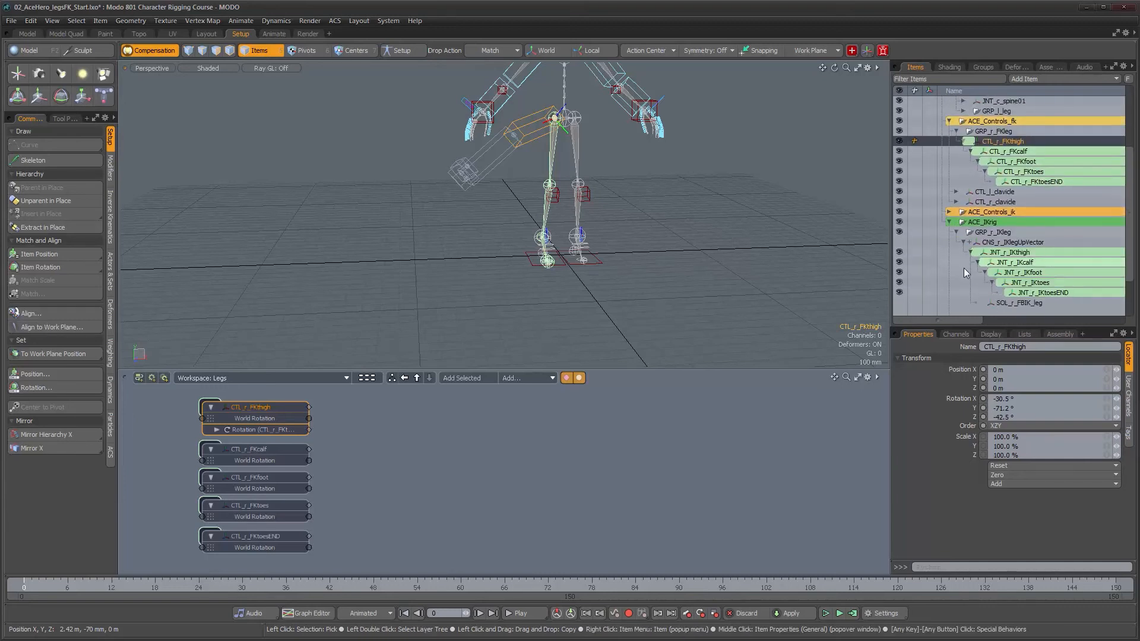
Add the joints JNT_r_IKthigh through JNT_r_IKtoesEND to the Legs schematic beside the FK control nodes
left_click(1010, 252)
left_click(1029, 294, "shift")
left_click_drag(1042, 294, 468, 408)
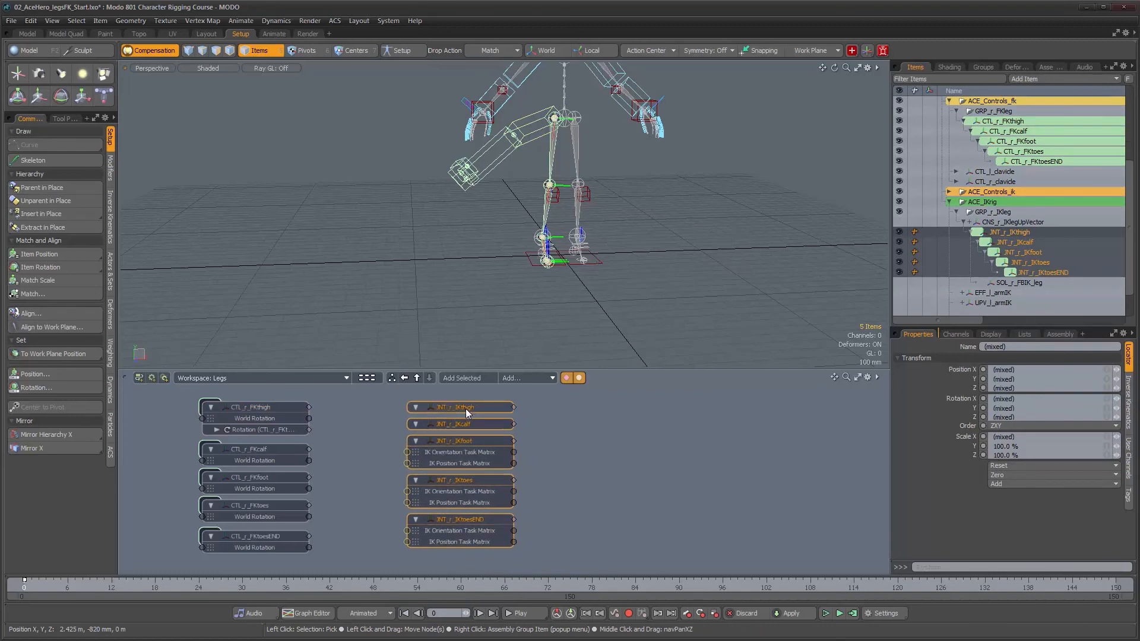
Add the World Rotation channel to all five right leg IK joint nodes
right_click(467, 409)
mouse_move(498, 532)
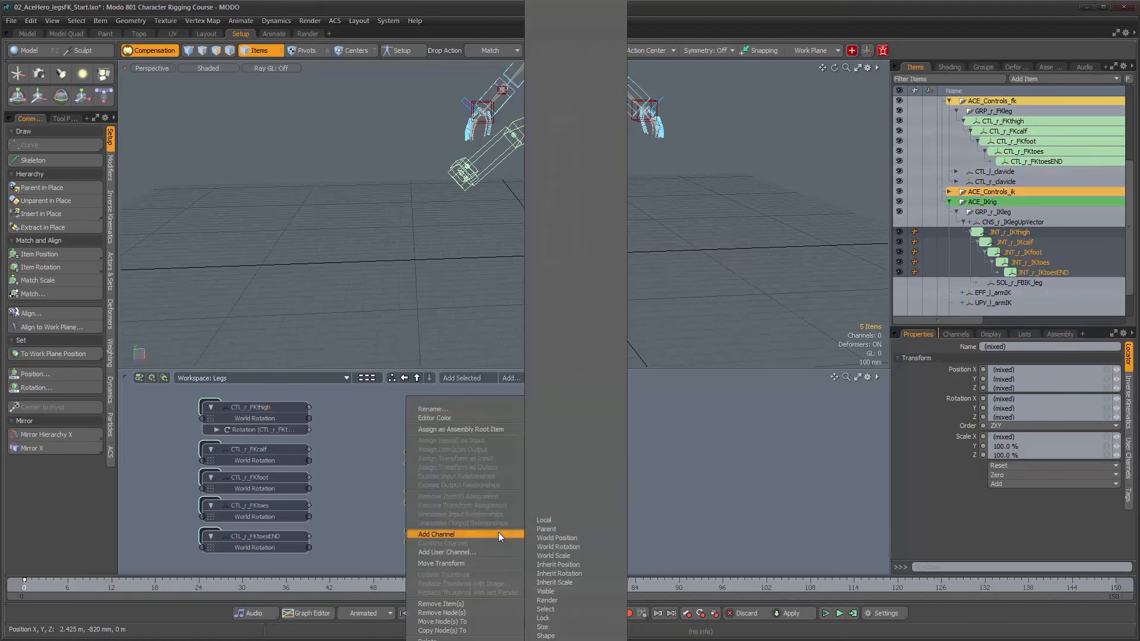
left_click(565, 545)
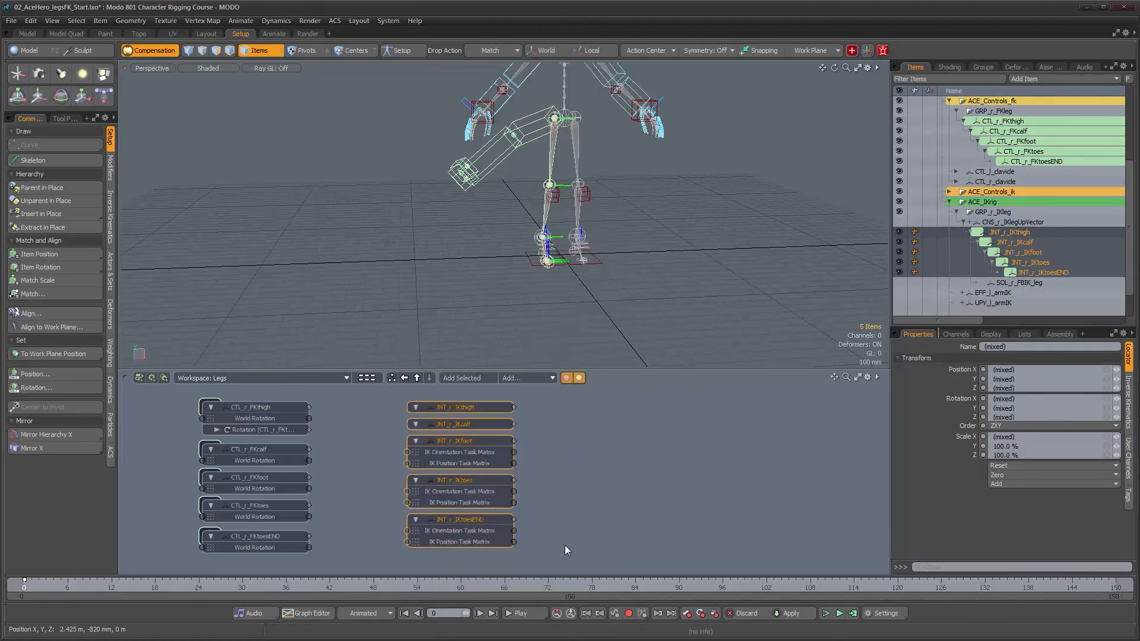
left_click(573, 512)
Spread the IK joint nodes apart vertically so that none of them overlap
left_click_drag(470, 406, 469, 443)
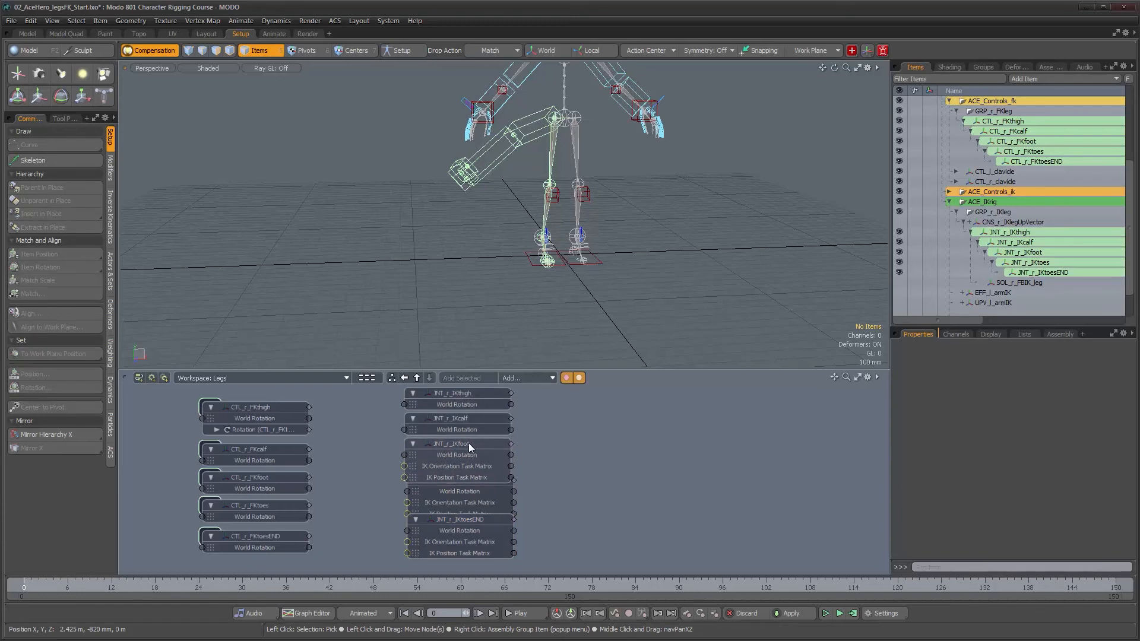
left_click(475, 522)
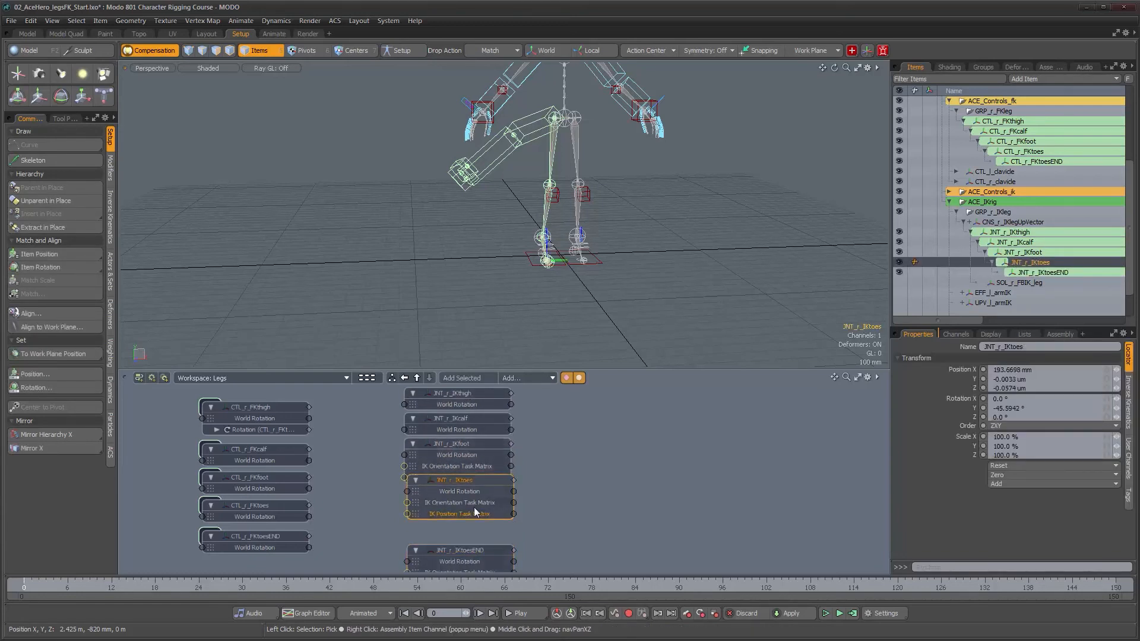
left_click_drag(479, 482, 476, 503)
Remove the IK Orientation and IK Position Task Matrix channels from the JNT_r_IKfoot node
left_click(470, 469)
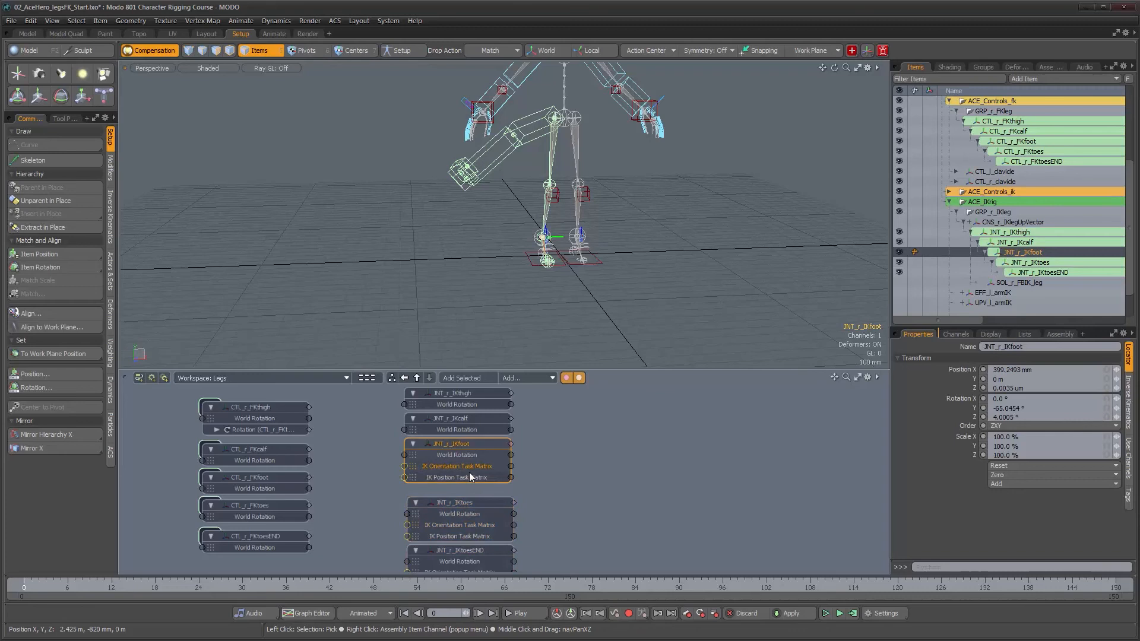
left_click(469, 476, "shift")
middle_click_drag(468, 479, 470, 470)
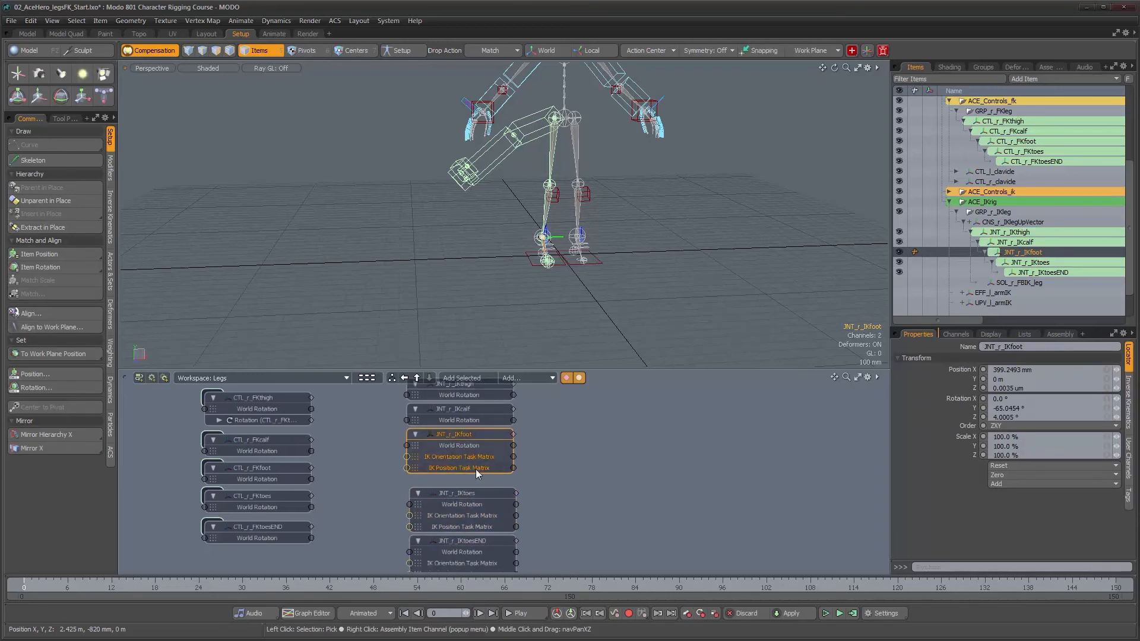
right_click(472, 459)
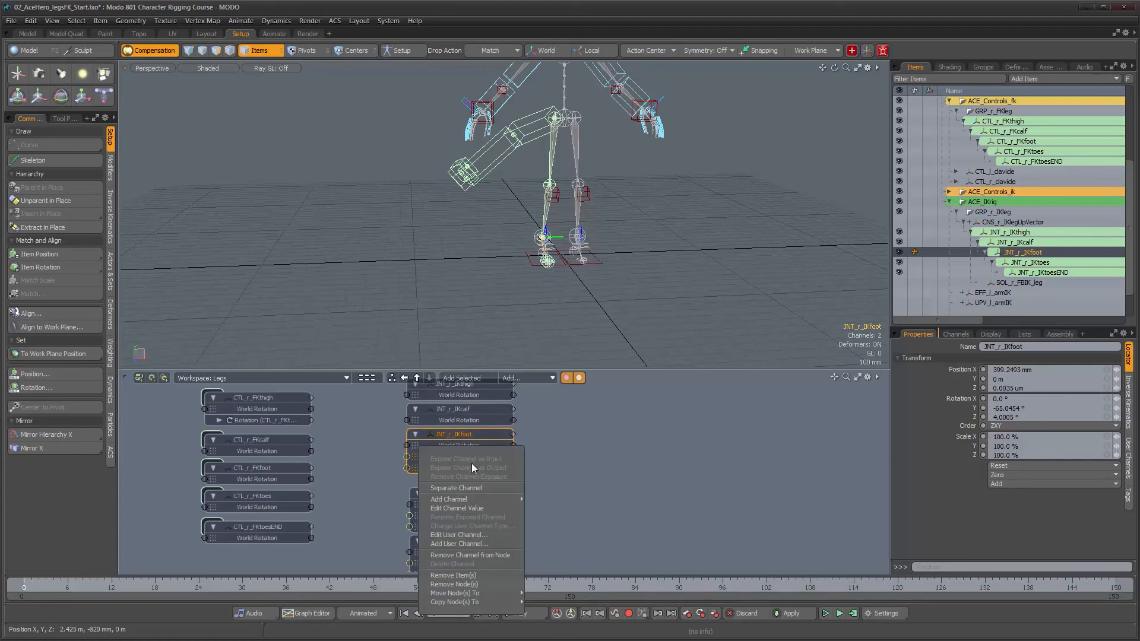
left_click(484, 554)
Move the JNT_r_IKtoes node up under JNT_r_IKfoot and remove its two IK task matrix channels
left_click_drag(473, 490, 470, 457)
left_click(471, 493)
right_click(471, 493)
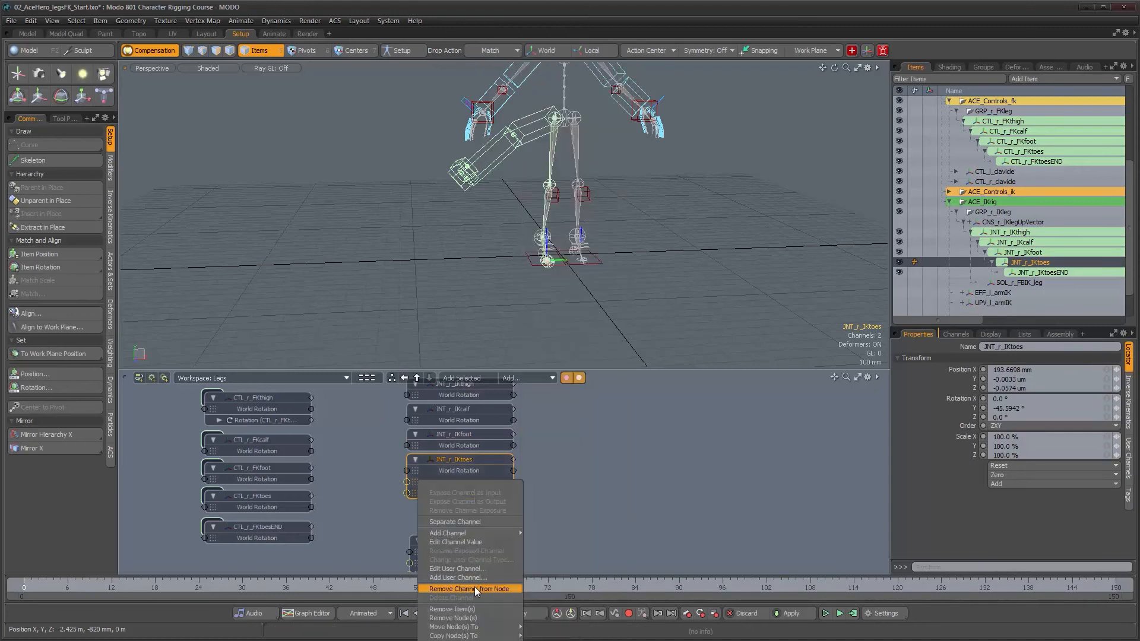
left_click(475, 587)
Move the JNT_r_IKtoesEND node up under JNT_r_IKtoes and remove its two IK task matrix channels
left_click_drag(469, 533, 466, 486)
left_click(464, 512)
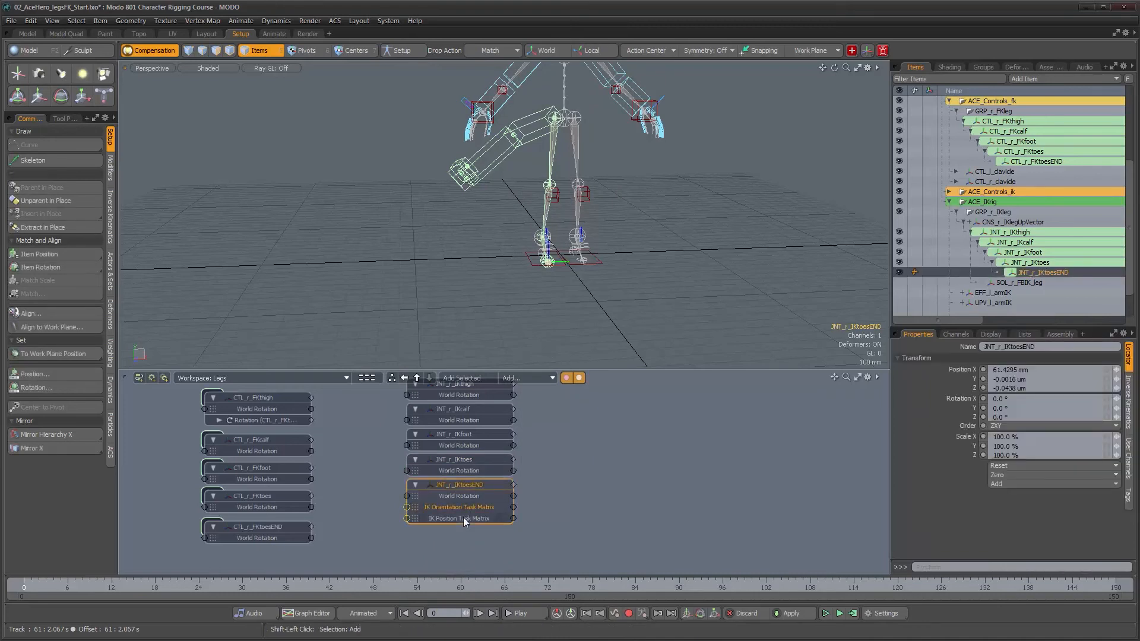
right_click(463, 518)
left_click(469, 608)
Select all the IK joint nodes and move them together below the level of the FK nodes
left_click_drag(567, 501, 476, 500, "alt")
left_click_drag(440, 538, 500, 468, "alt")
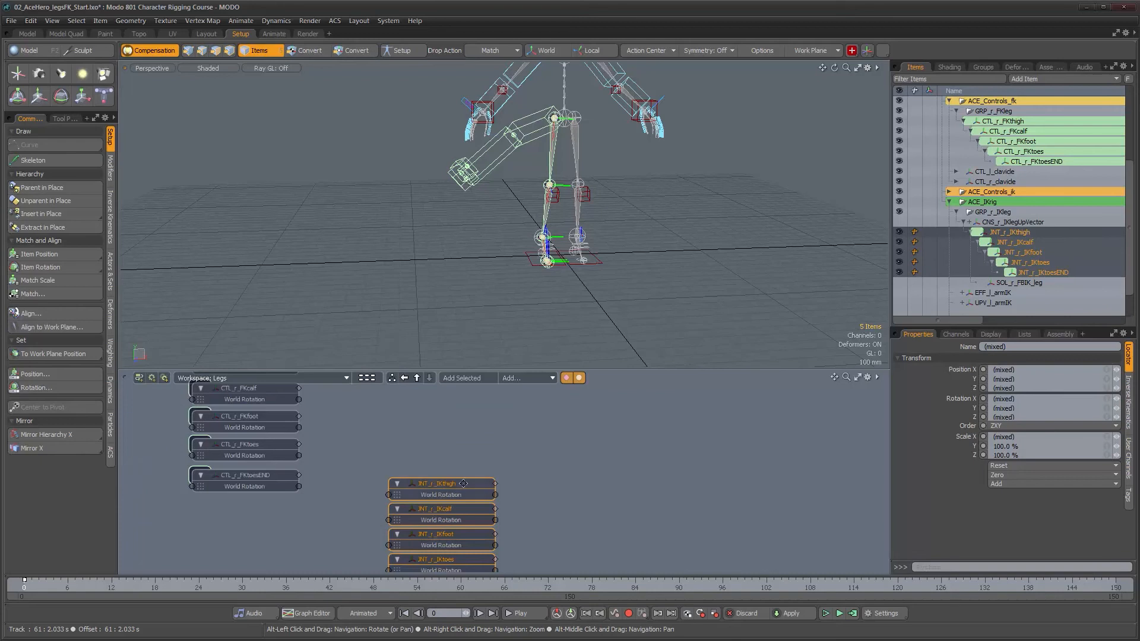
left_click_drag(602, 477, 499, 513, "alt")
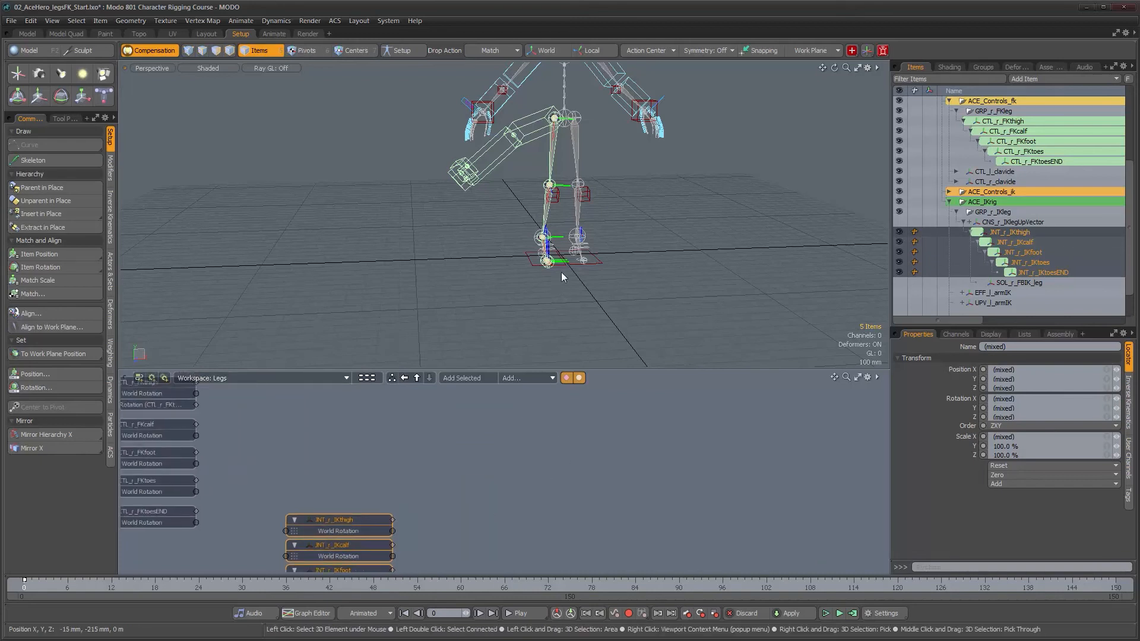
Add the main right leg joints from JNT_r_thigh to JNT_r_toesEND to the Legs schematic, well apart from the FK and IK nodes
left_click_drag(559, 176, 551, 143, "alt")
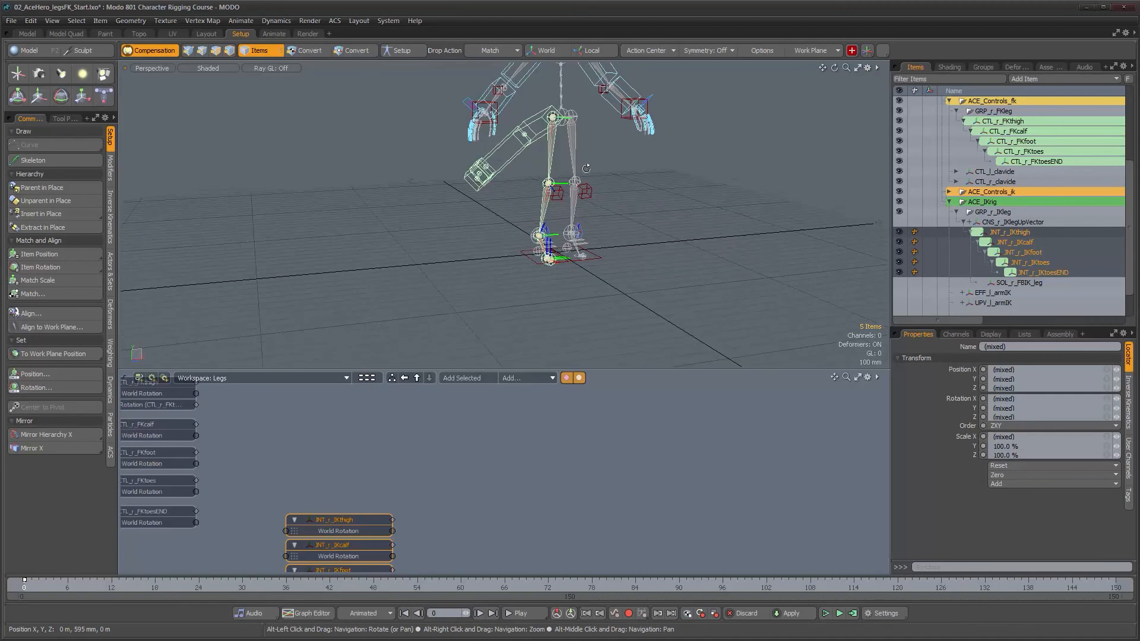
left_click(554, 141)
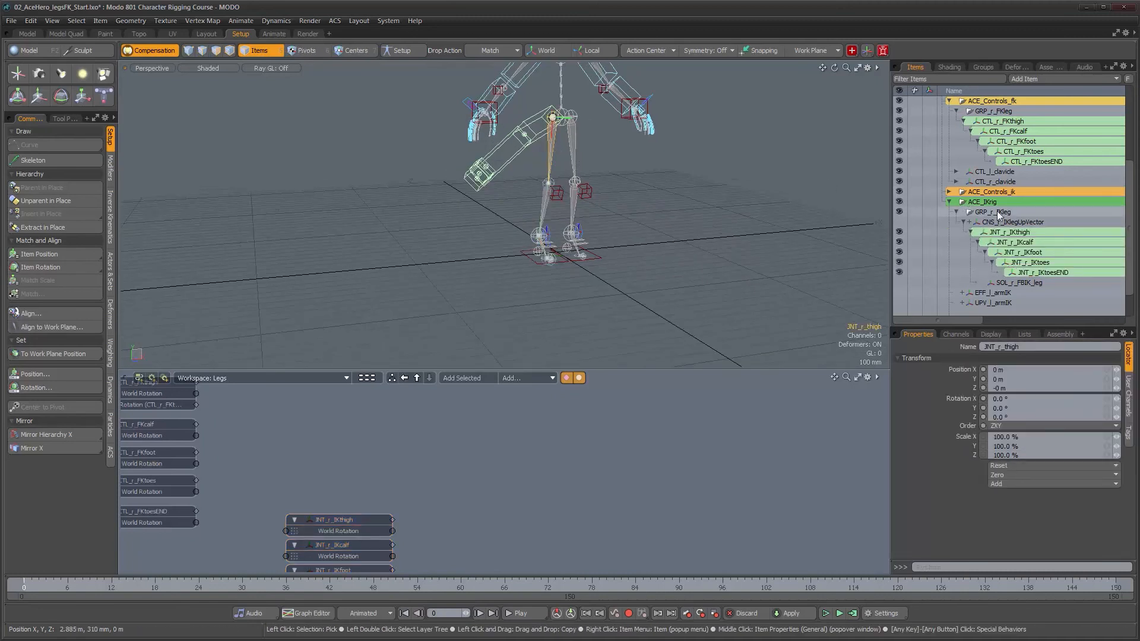
scroll(999, 216, "up", 5)
left_click(1040, 142, "shift")
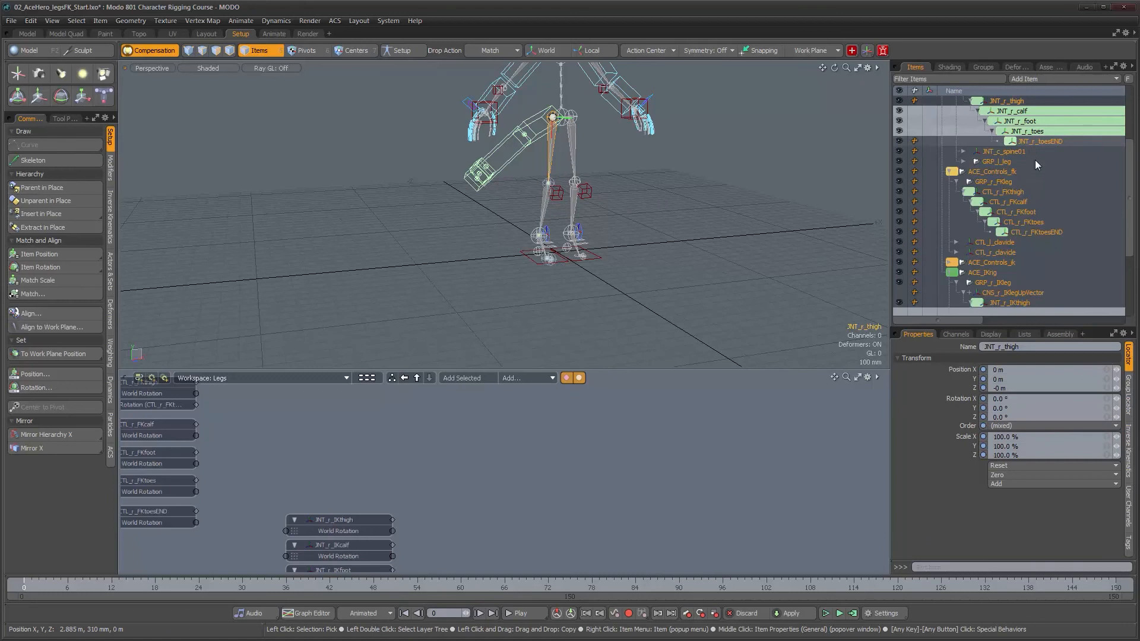
left_click(1035, 141)
left_click(1032, 101, "shift")
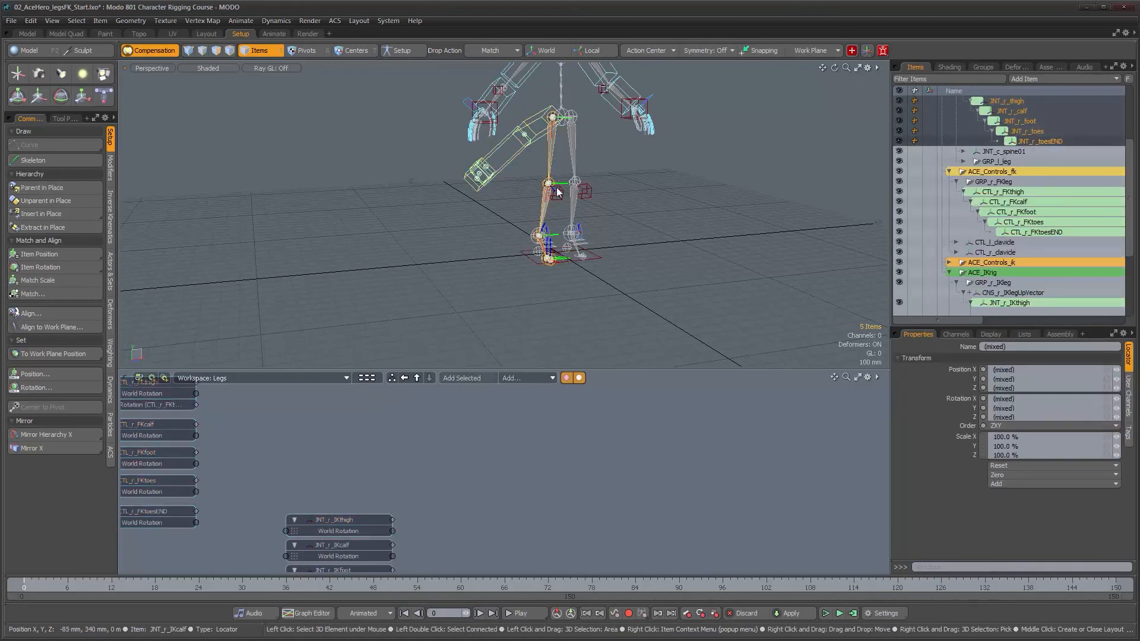
left_click(472, 380)
left_click_drag(558, 428, 764, 426)
Add a World Rotation channel to all five main right leg joint nodes
right_click(764, 426)
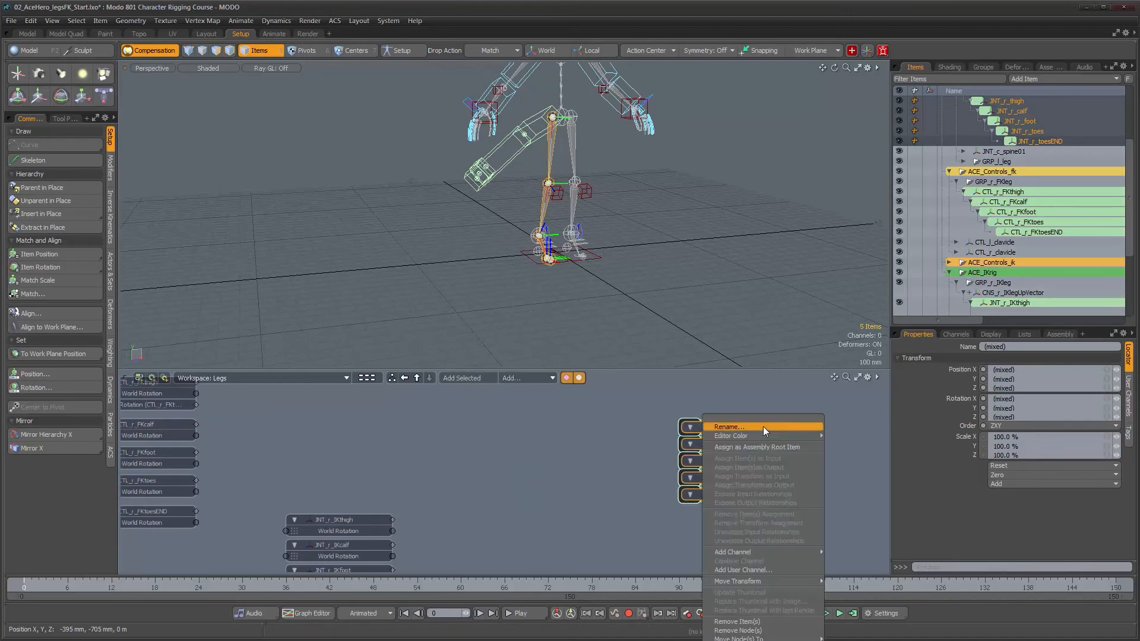
mouse_move(771, 553)
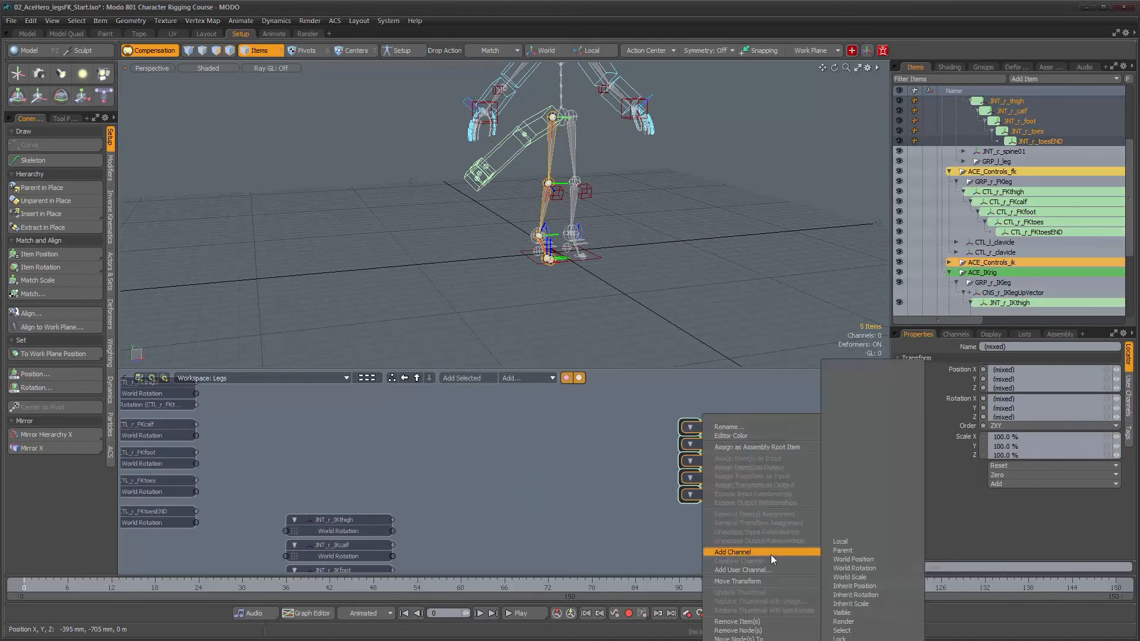
left_click(863, 568)
left_click(757, 404)
Arrange the main leg joint nodes in a column in hierarchy order: thigh, calf, foot, toes, toesEND
left_click_drag(730, 502, 733, 389)
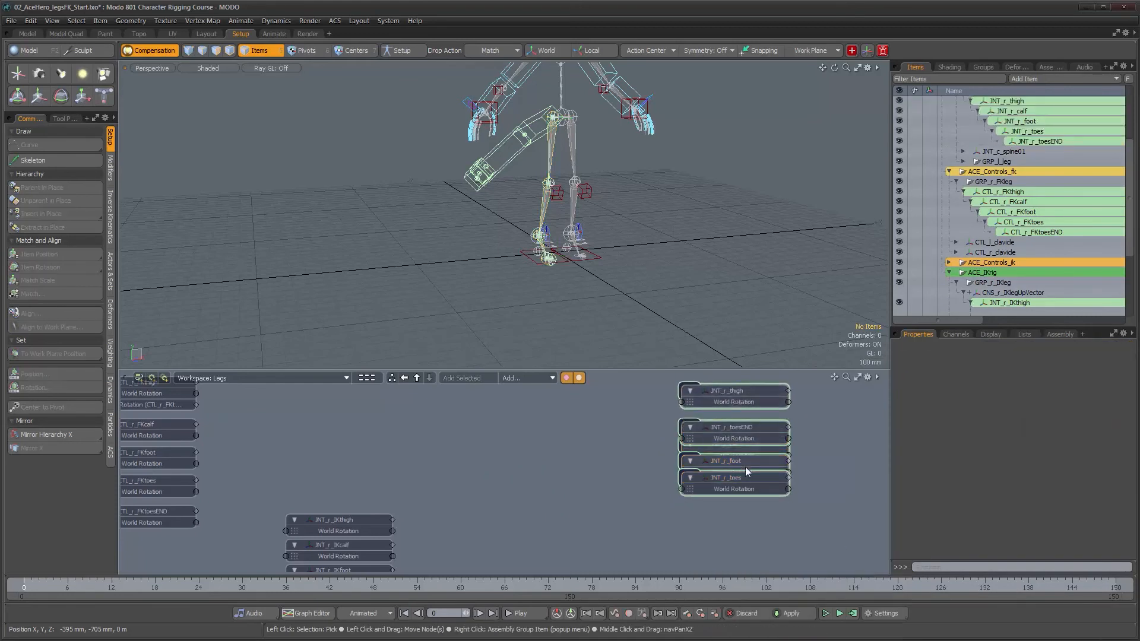
left_click_drag(747, 428, 746, 508)
left_click_drag(741, 451, 740, 520)
left_click_drag(740, 521, 743, 518)
scroll(608, 498, "down", 1)
mouse_move(608, 497)
left_mouse_down("alt")
mouse_move(662, 507)
mouse_move(625, 498)
left_mouse_up("alt")
left_click(625, 499)
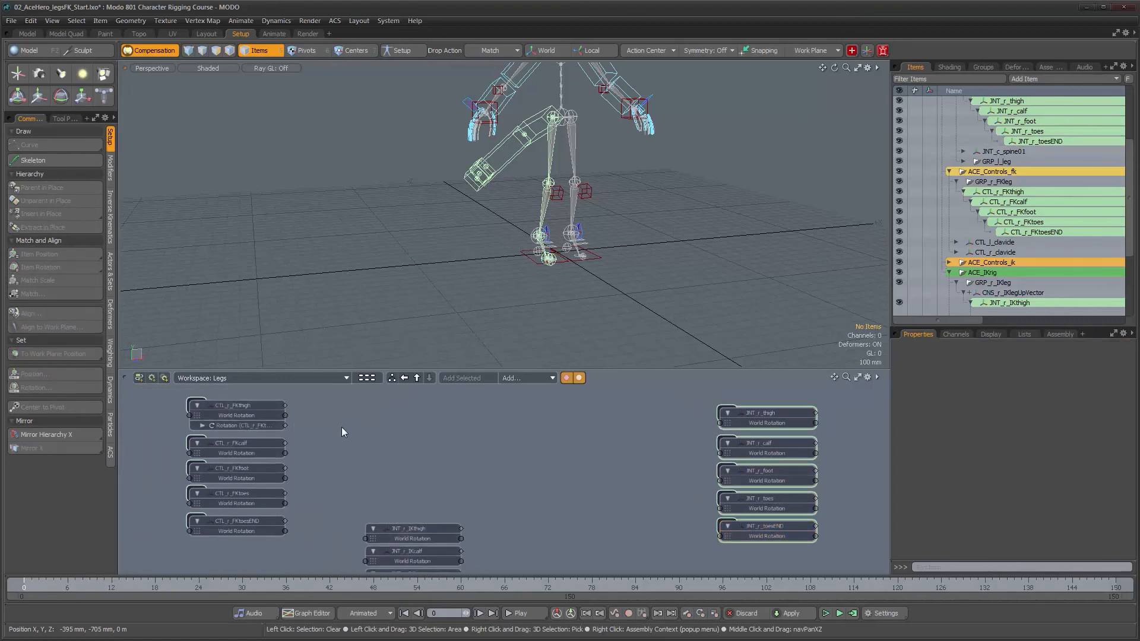
Examine the rotation and World Rotation channels of the CTL_r_FKthigh control in its channel list
left_click_drag(487, 221, 517, 229, "alt")
mouse_move(226, 422)
right_mouse_down("alt")
mouse_move(261, 427)
mouse_move(244, 428)
right_mouse_up("alt")
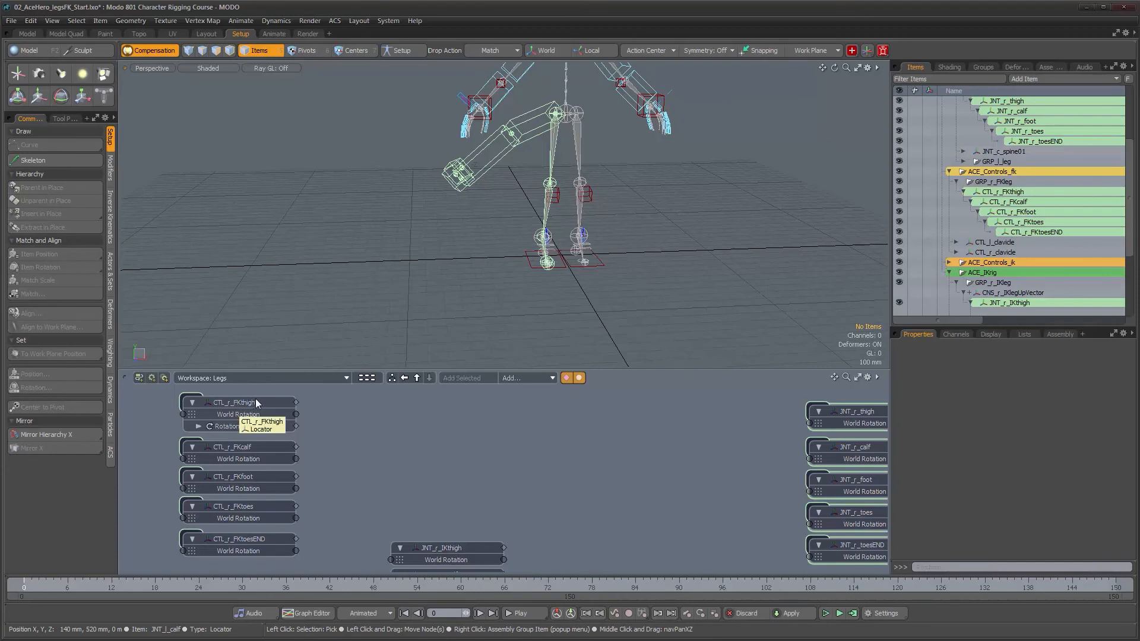
left_click(258, 404)
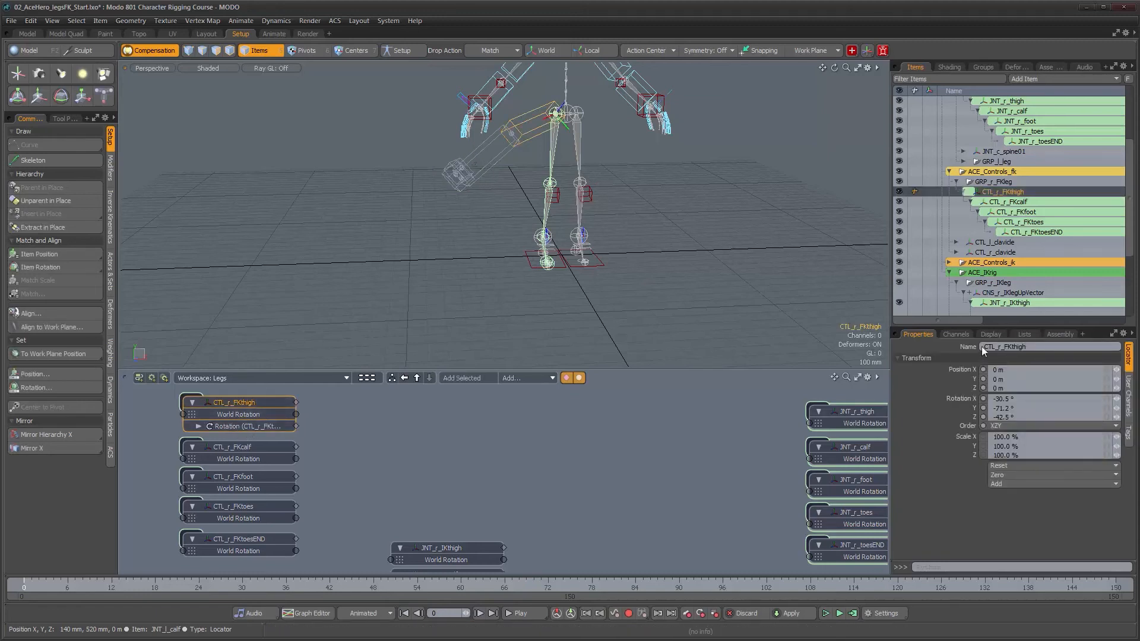
left_click(957, 335)
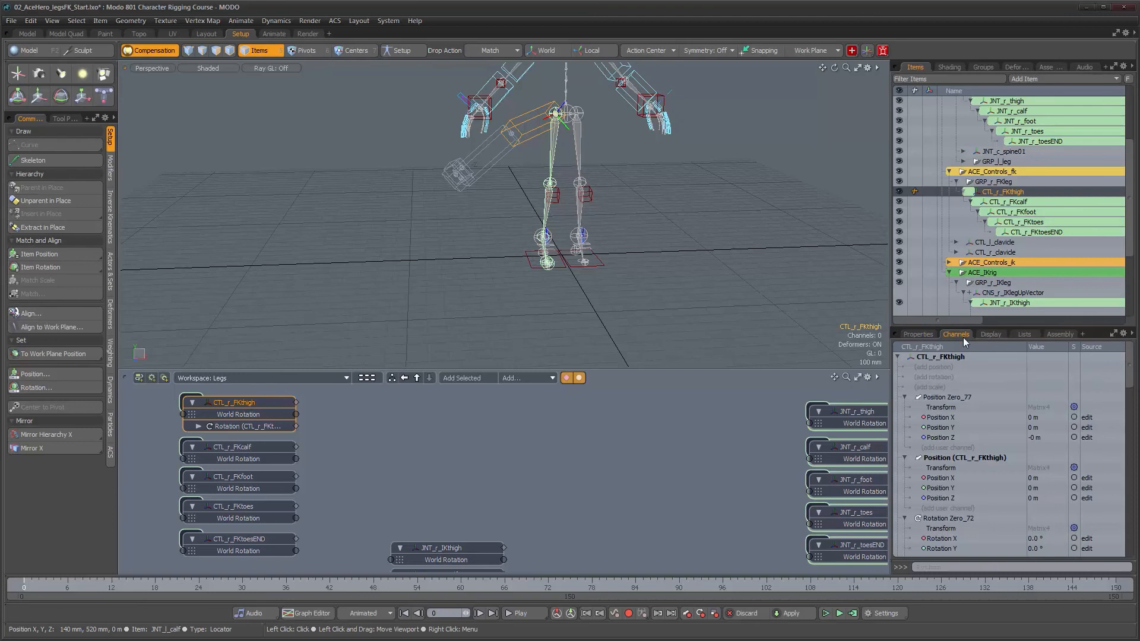
scroll(963, 476, "down", 4)
scroll(961, 476, "down", 4)
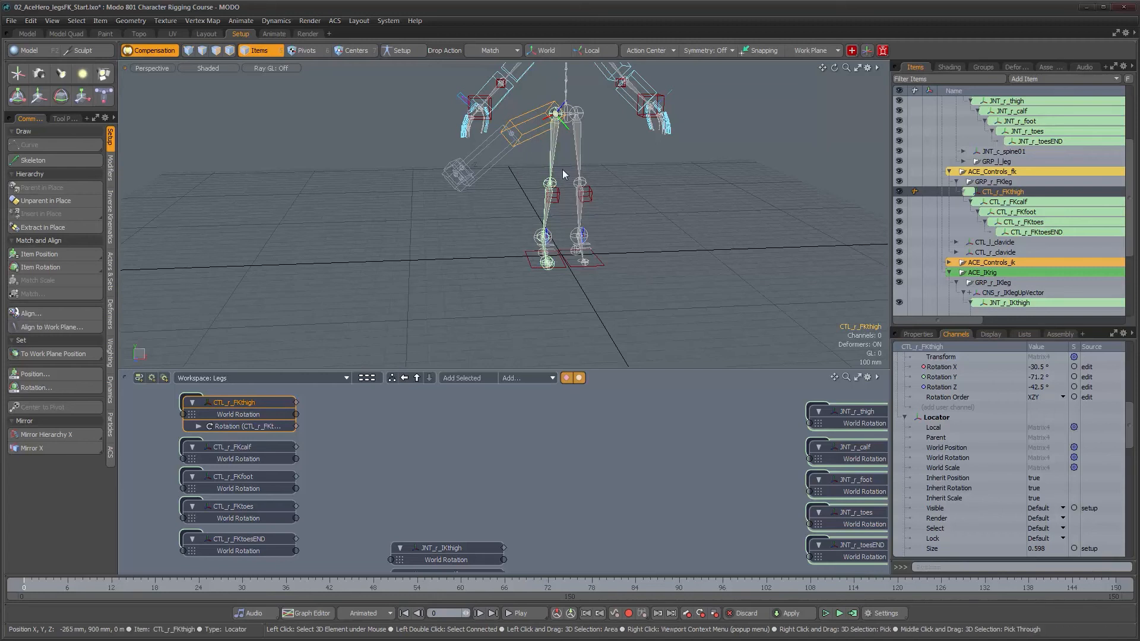
left_click(533, 472)
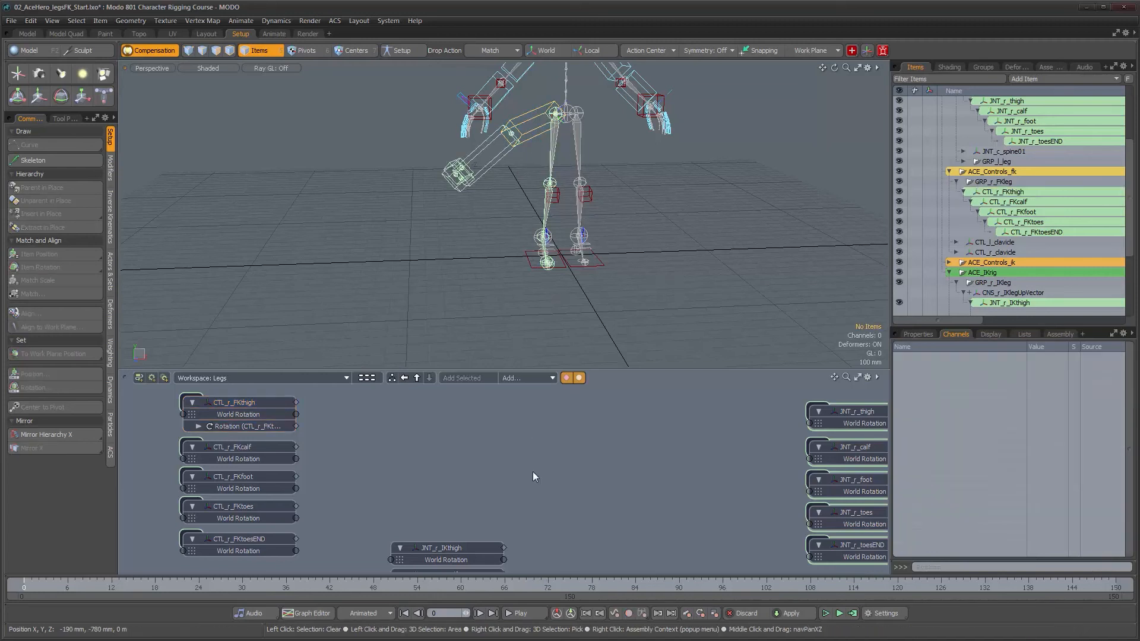
Add a Matrix Blend channel modifier and place it level with the thigh nodes, between the control and main joint columns
left_click(535, 380)
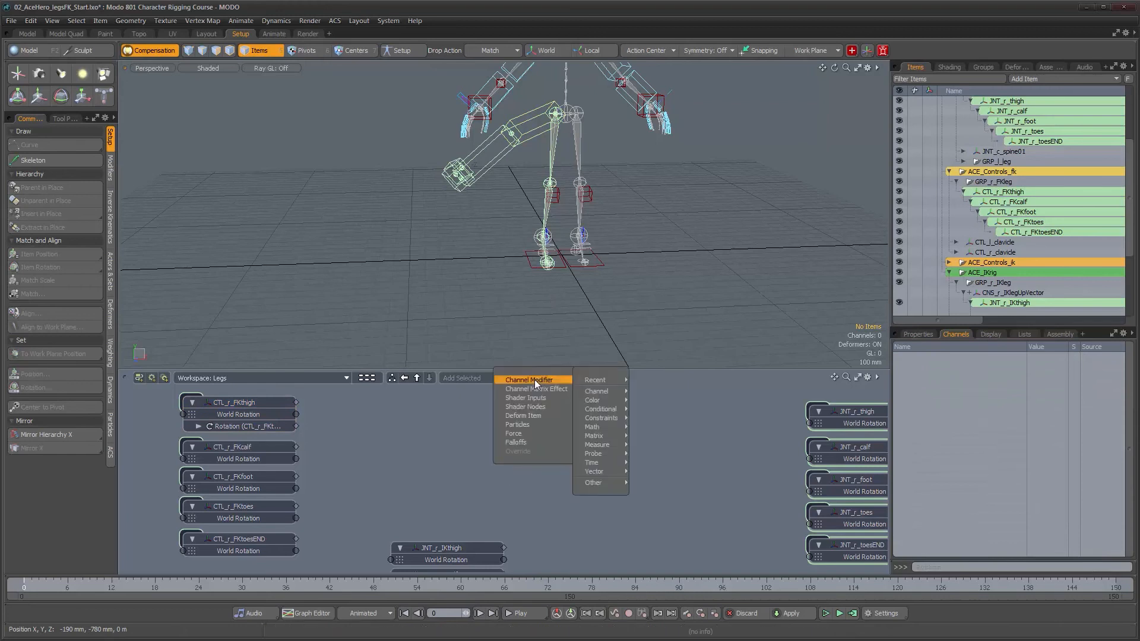
mouse_move(601, 436)
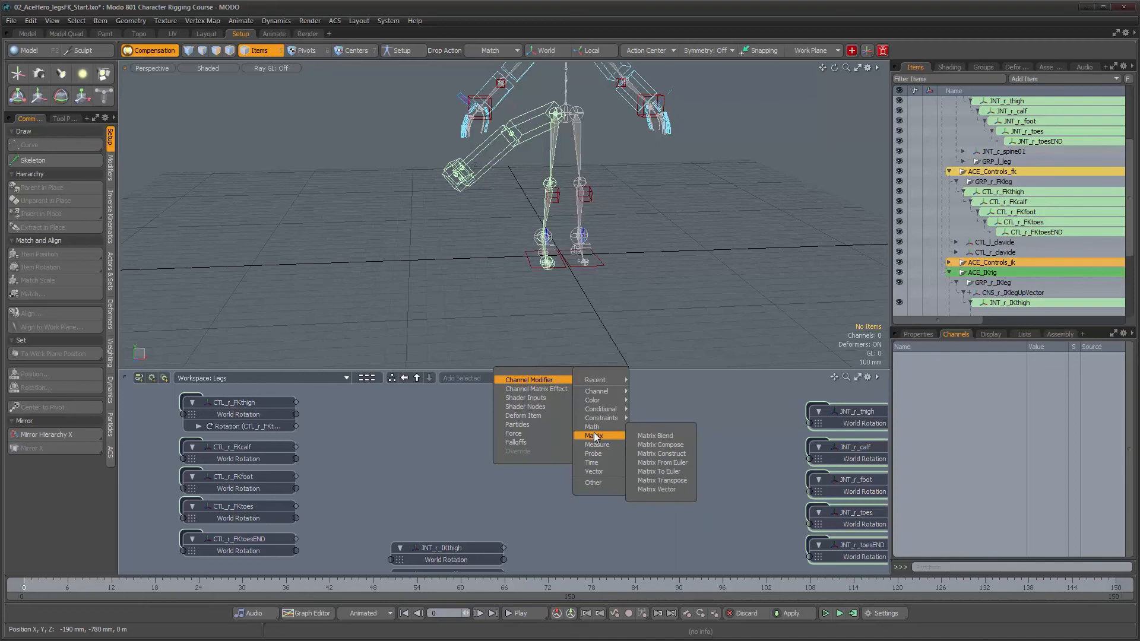
left_click(655, 436)
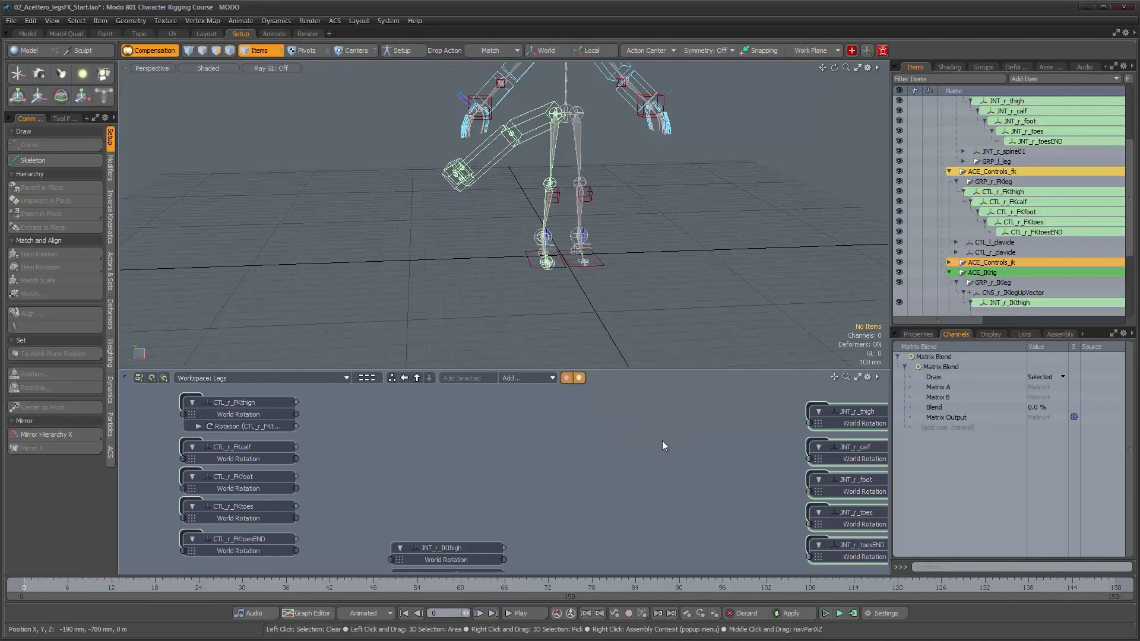
left_click_drag(647, 432, 696, 399)
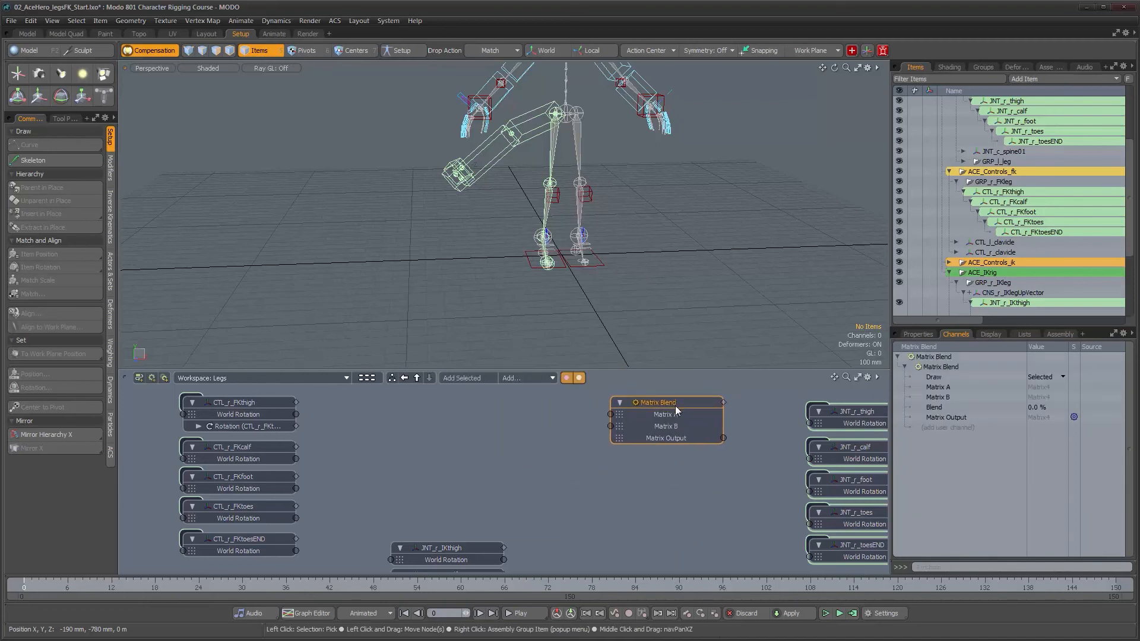
left_click_drag(732, 456, 734, 517, "alt")
scroll(734, 517, "down", 1)
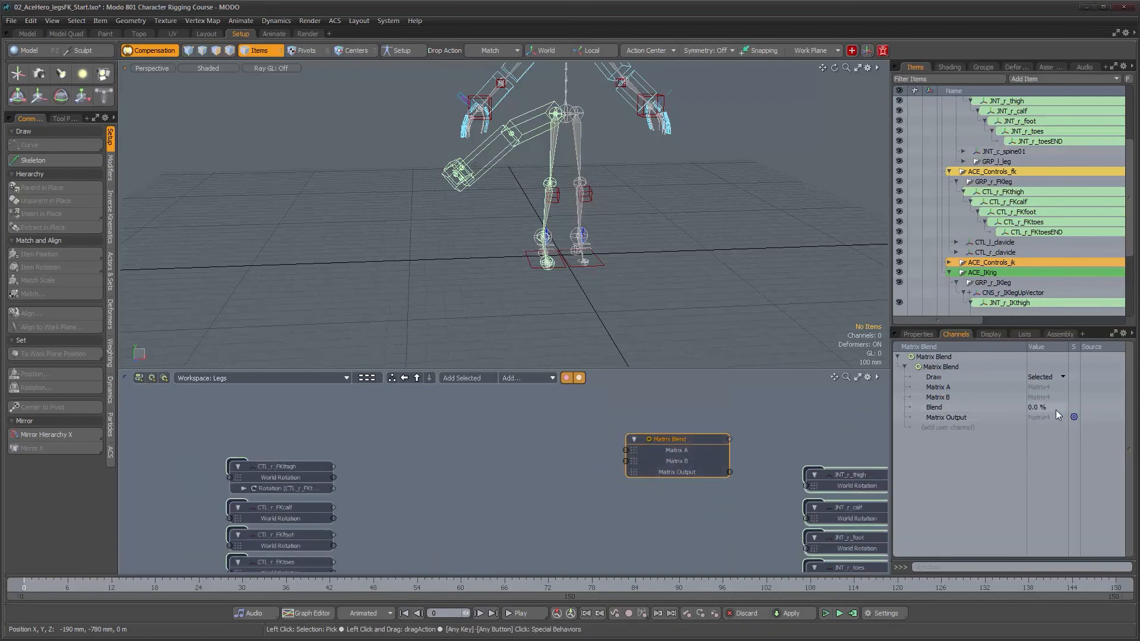
Rename the Matrix Blend node as UTI_r_legBlend
left_click_drag(738, 451, 639, 422, "alt")
scroll(639, 422, "up", 1, "alt")
scroll(643, 454, "down", 3)
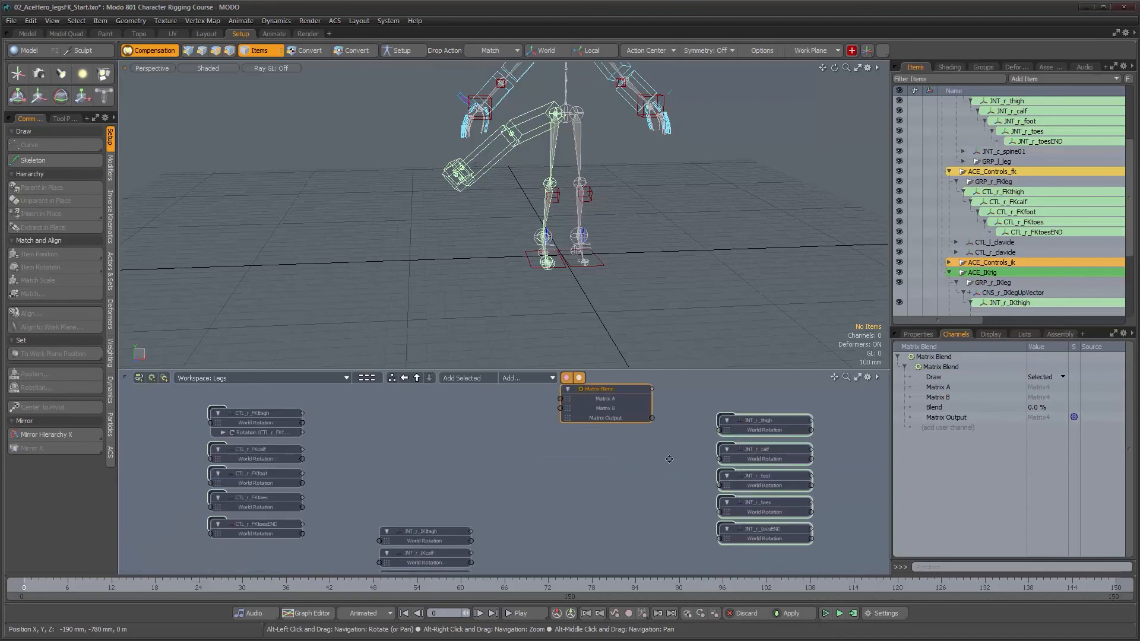
double_click(623, 404)
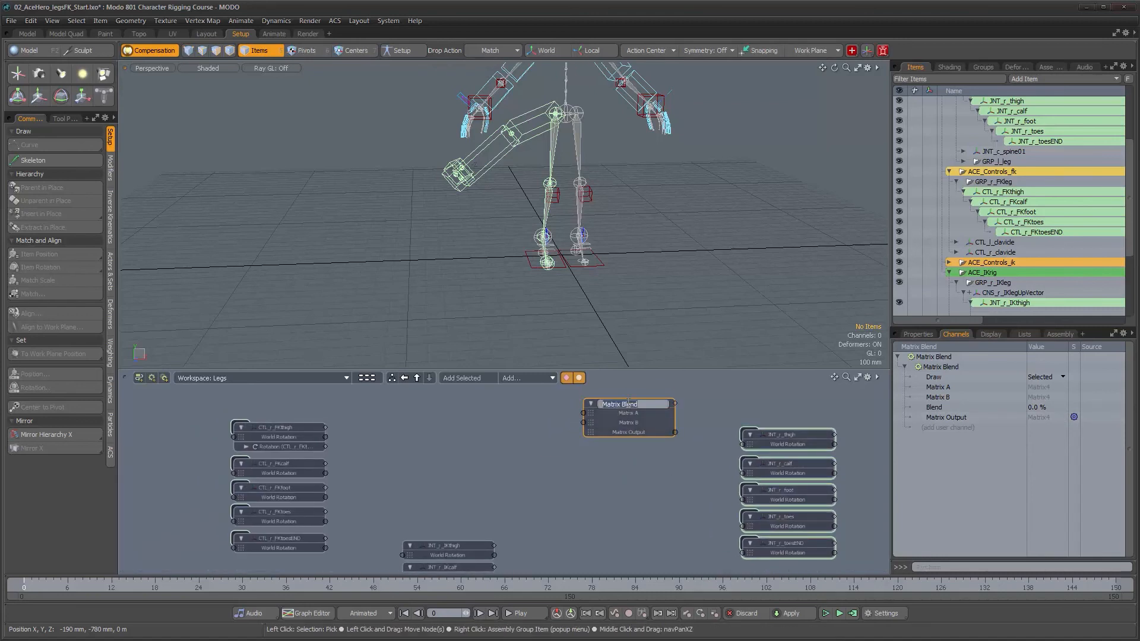
type("UTI_r_leg")
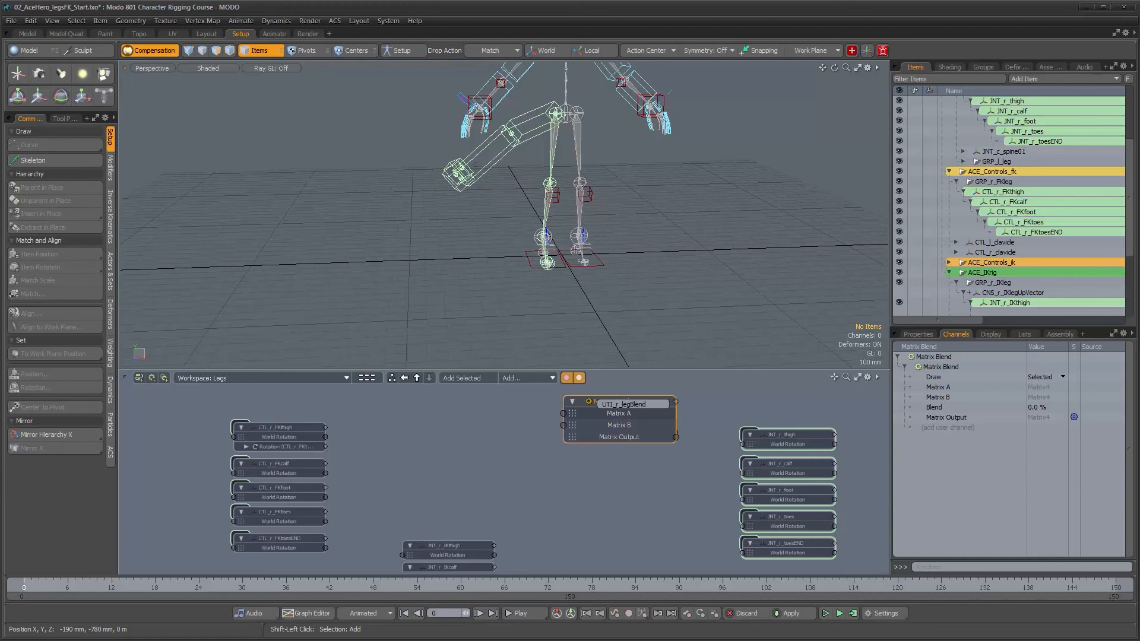
key("Return")
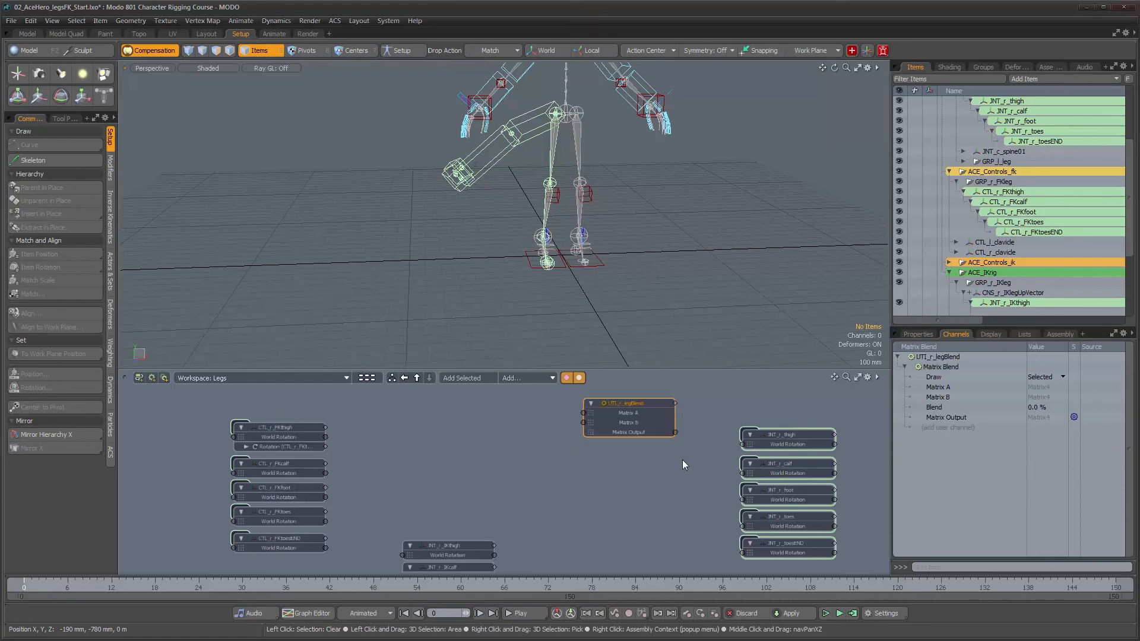
Duplicate the UTI_r_legBlend node four times and stack the copies in a column below the original
key("ctrl+d")
left_click_drag(604, 497, 651, 448)
key("ctrl+d")
left_click_drag(550, 458, 605, 490)
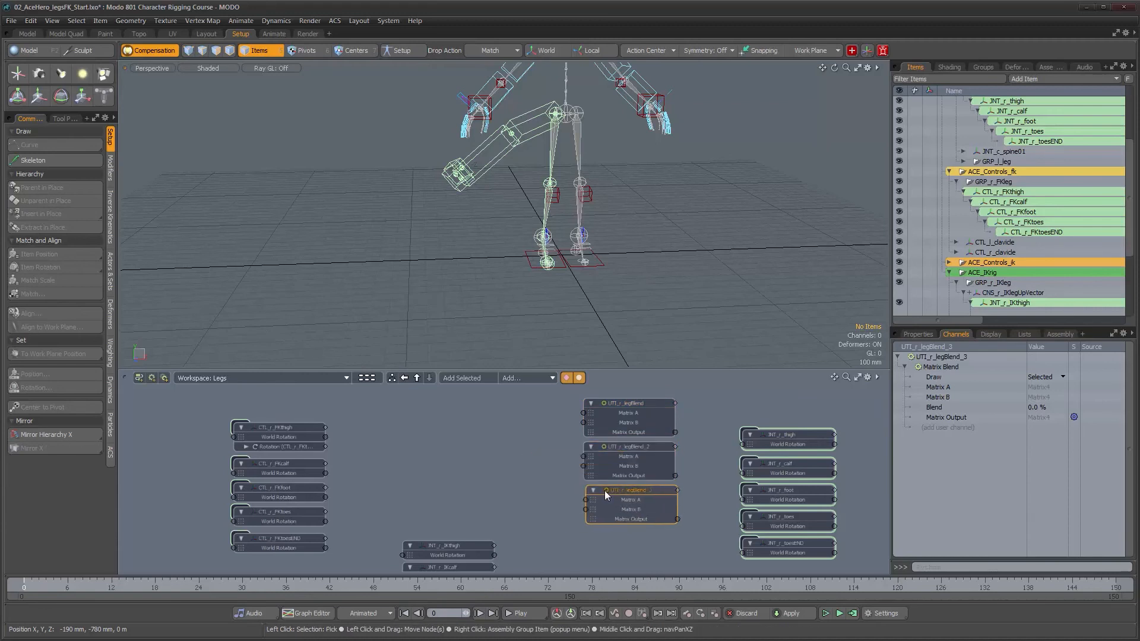
key("ctrl+d")
left_click_drag(528, 496, 642, 530)
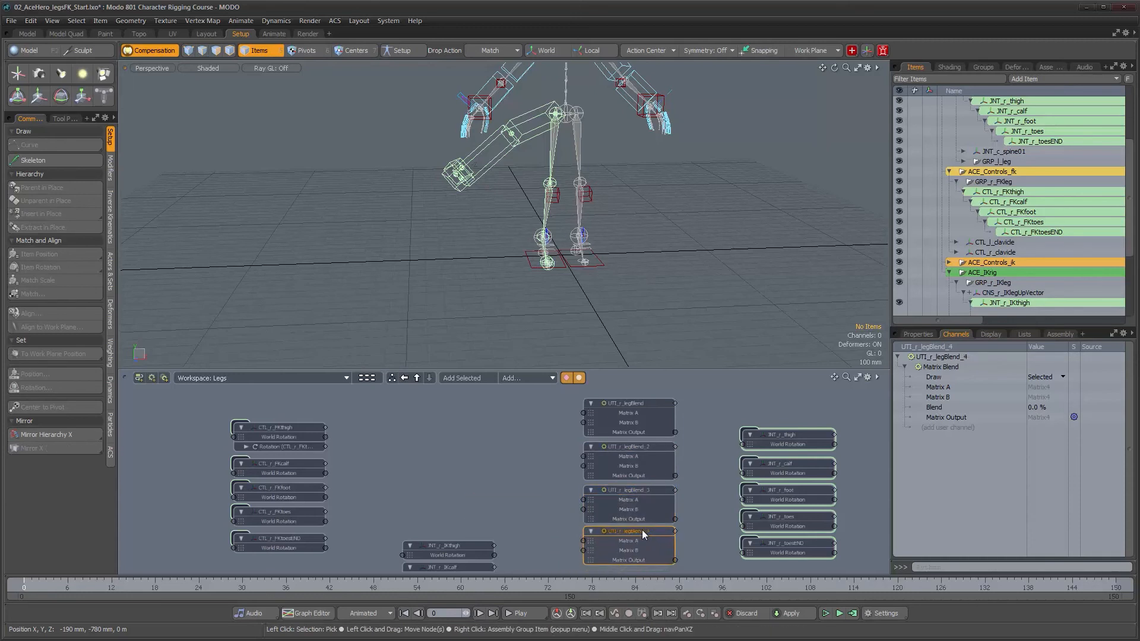
key("ctrl+d")
middle_click_drag(584, 470, 585, 428)
left_click_drag(585, 429, 628, 533)
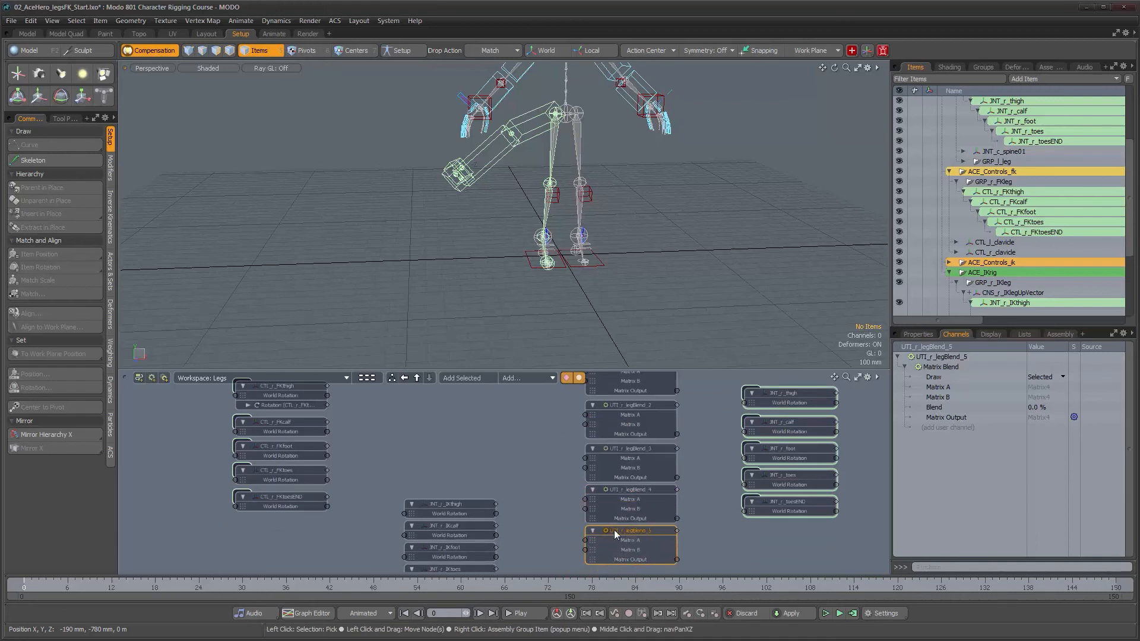
Connect the World Rotation of CTL_r_FKthigh and CTL_r_FKcalf to Matrix A of UTI_r_legBlend and UTI_r_legBlend_2 respectively
scroll(694, 436, "up", 5)
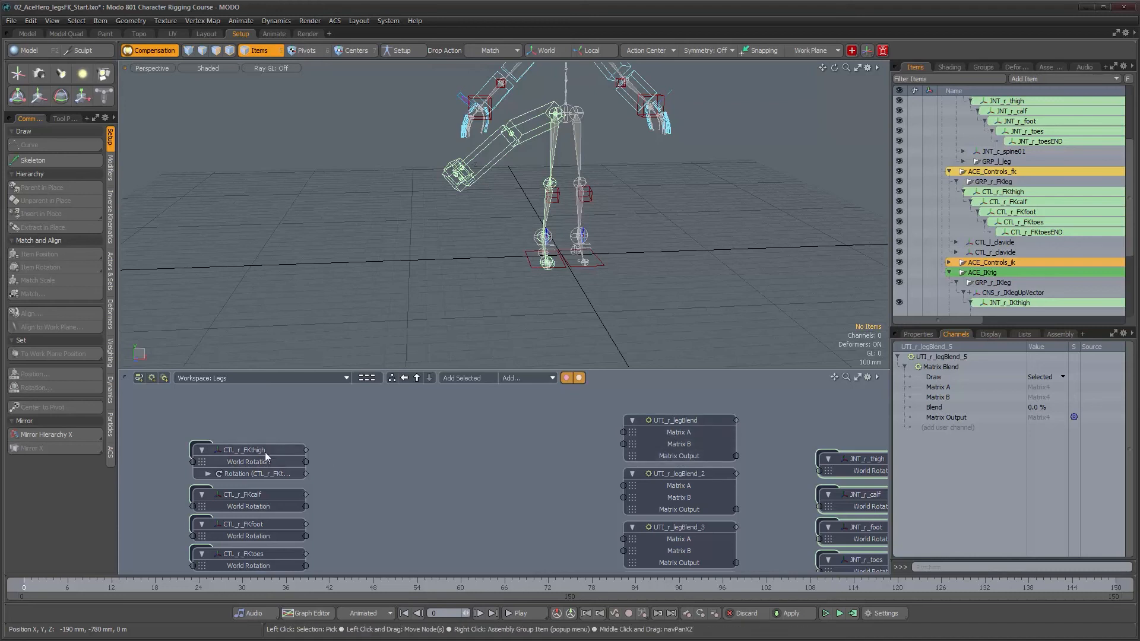
scroll(436, 504, "down", 1)
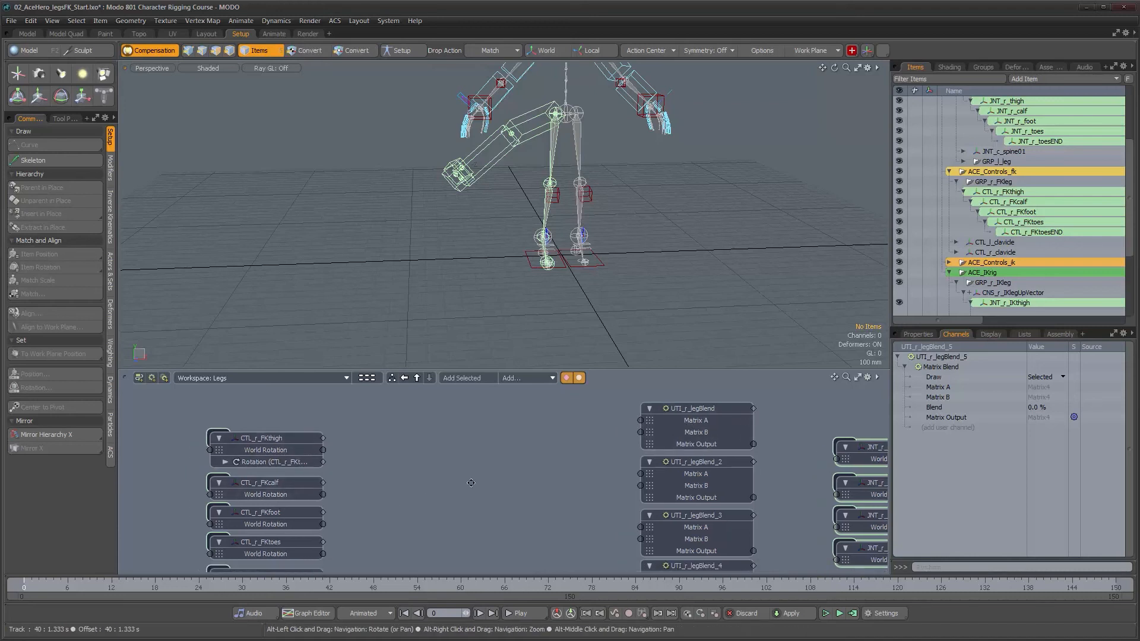
middle_click_drag(436, 503, 480, 468)
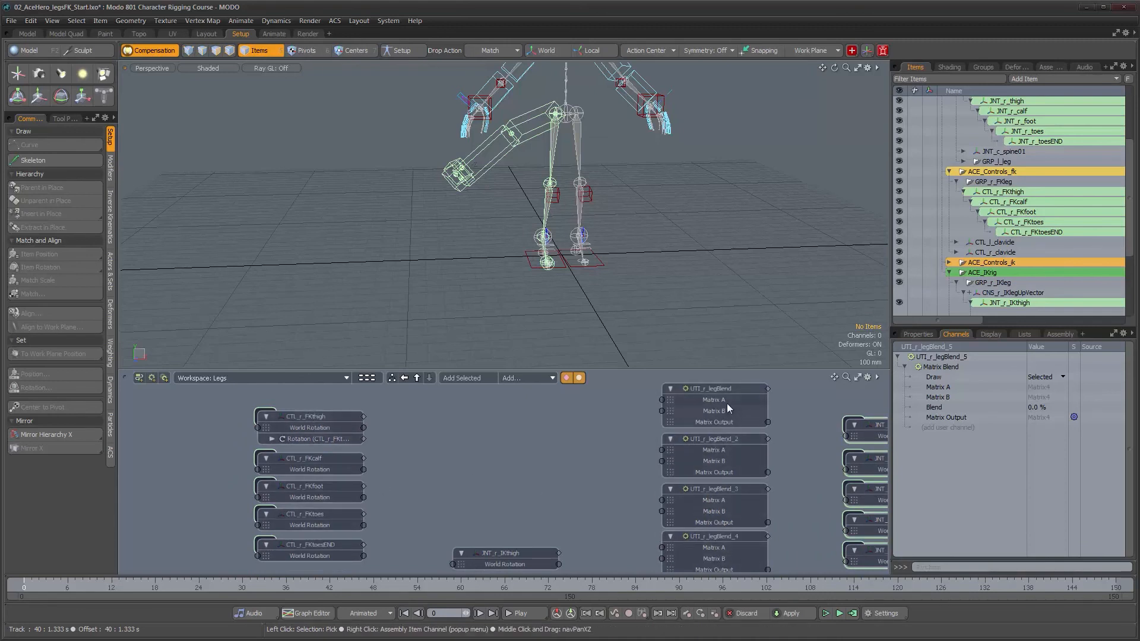
mouse_move(583, 507)
left_mouse_down("alt")
mouse_move(566, 401)
mouse_move(584, 507)
left_mouse_up("alt")
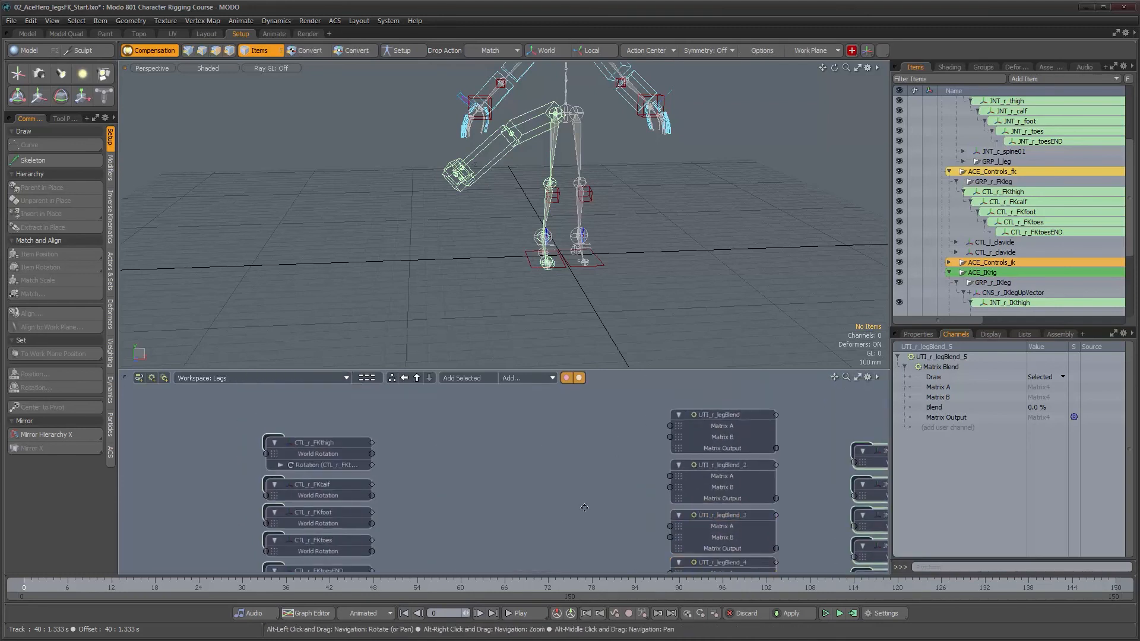
left_click_drag(372, 448, 670, 421)
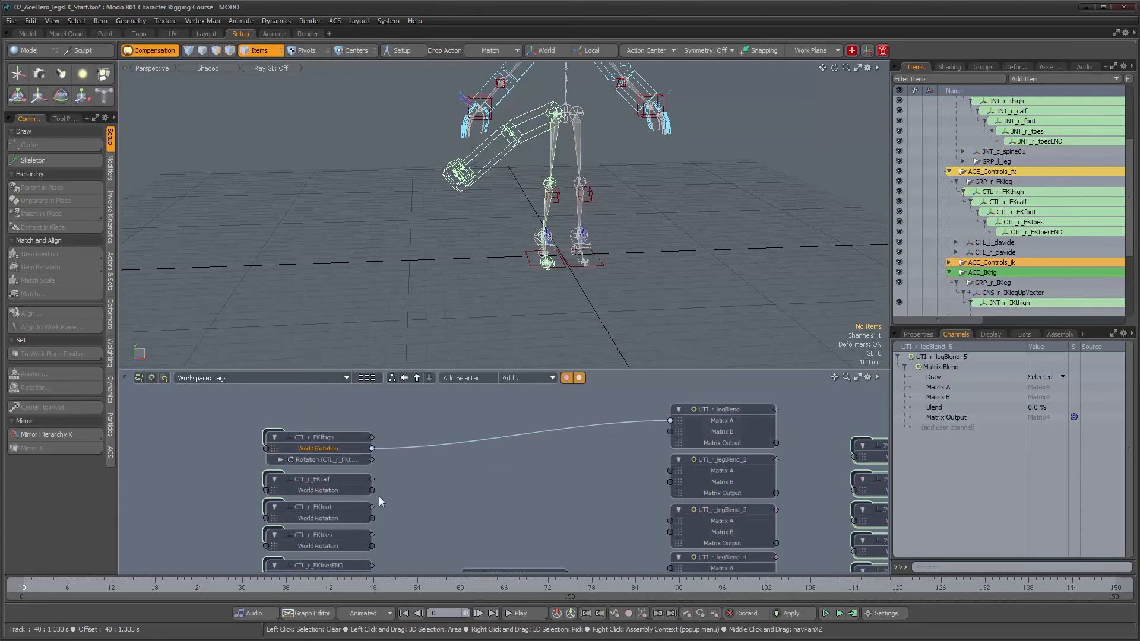
left_click_drag(372, 491, 670, 471)
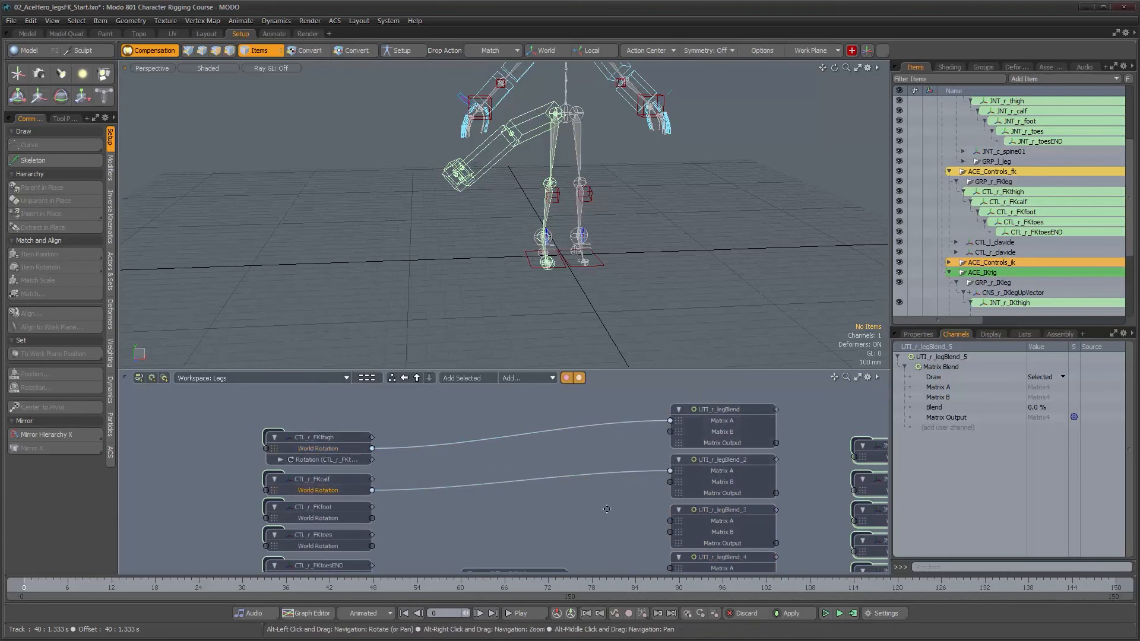
Connect the World Rotation of the FK foot, toes and toesEND controls to Matrix A of UTI_r_legBlend_3, _4 and _5 respectively
scroll(607, 509, "down", 3)
left_click_drag(369, 457, 667, 460)
left_click_drag(369, 485, 668, 508)
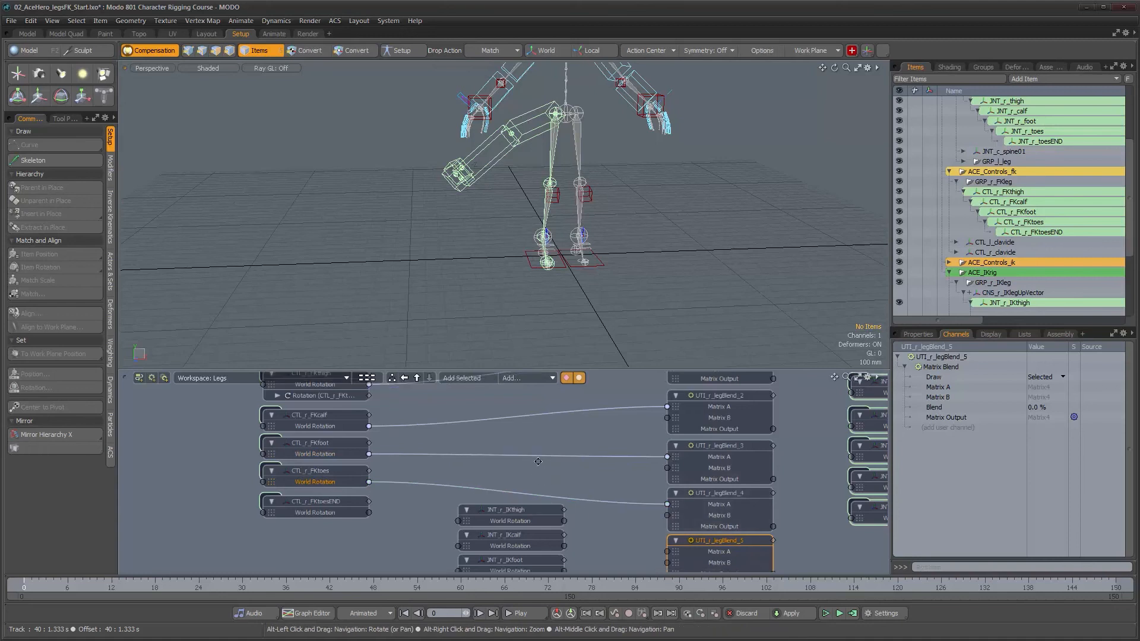
scroll(538, 462, "down", 2)
left_click_drag(366, 481, 666, 520)
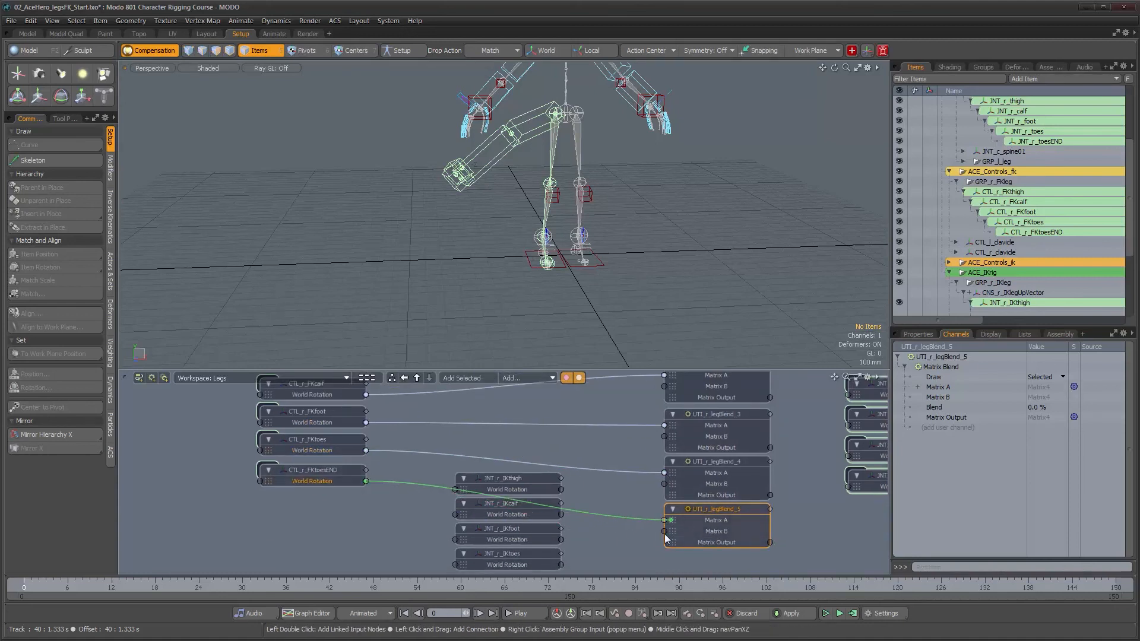
Select the five IK joint nodes and move them up together between the FK control and blend node columns
scroll(592, 446, "down", 3)
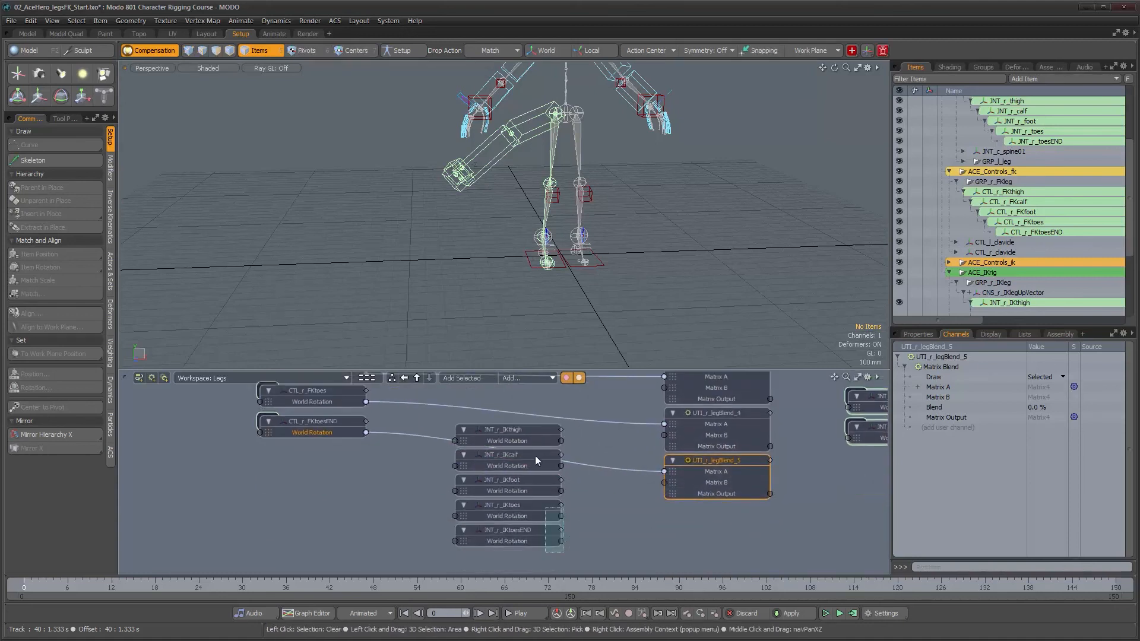
left_click_drag(536, 455, 537, 425)
scroll(537, 426, "up", 6)
left_click_drag(552, 520, 539, 437)
left_click_drag(499, 520, 498, 396)
left_click_drag(572, 441, 557, 482, "alt")
left_click_drag(512, 439, 509, 445)
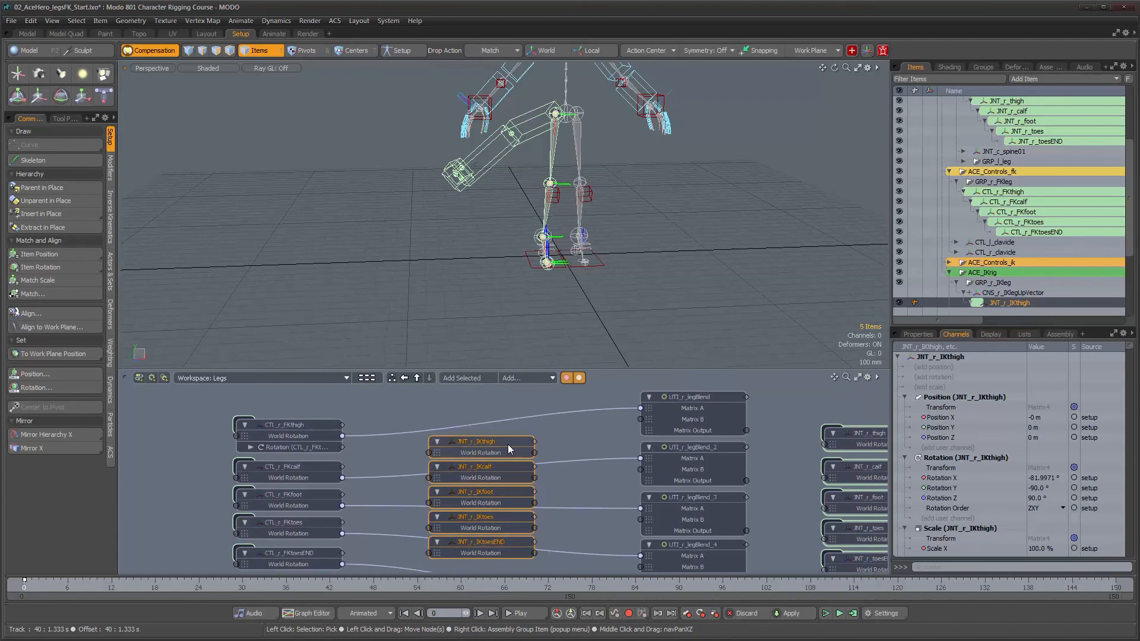
Connect the World Rotation of the five IK joints, from JNT_r_IKthigh to JNT_r_IKtoesEND, to Matrix B of the matching UTI_r_legBlend nodes
left_click_drag(566, 499, 555, 475, "alt")
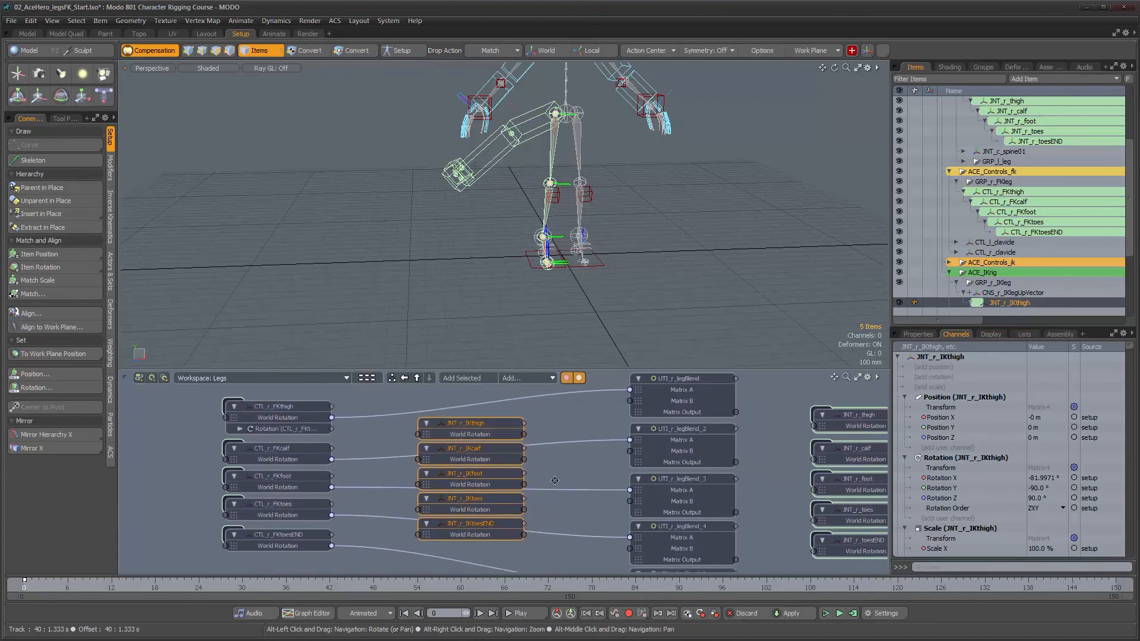
left_click(547, 432)
left_click_drag(523, 434, 630, 402)
left_click_drag(523, 459, 630, 451)
left_click_drag(523, 484, 630, 501)
left_click_drag(524, 512, 613, 507, "alt")
left_click_drag(508, 493, 614, 554)
left_click_drag(708, 546, 565, 565, "alt")
right_click_drag(564, 565, 554, 484, "alt")
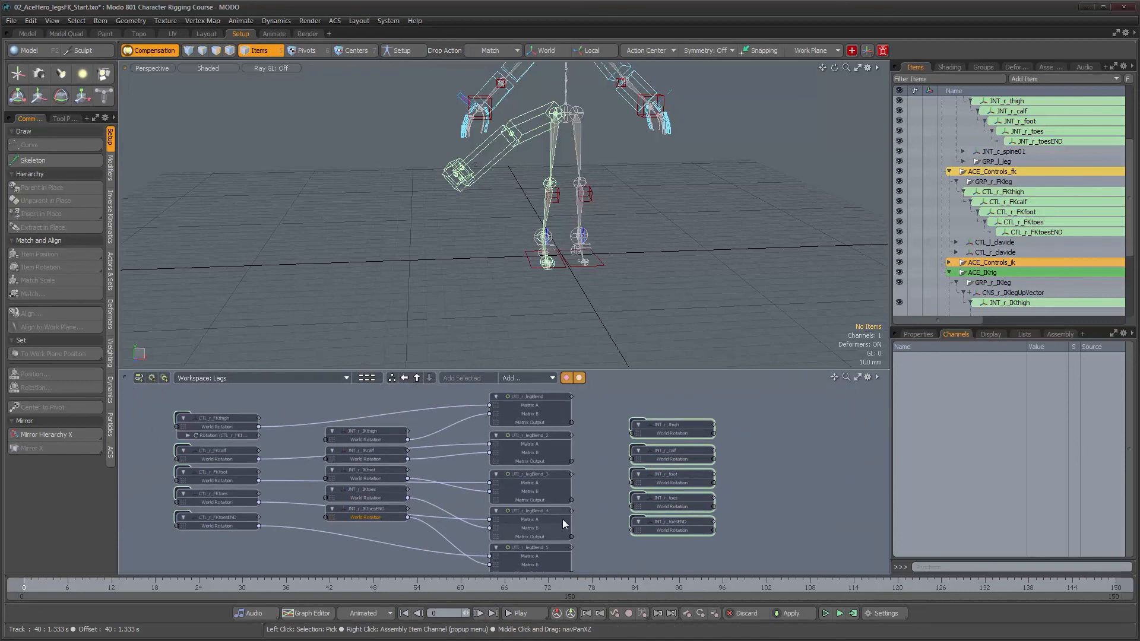
Connect the Matrix Output of each UTI_r_legBlend node to the World Rotation of its matching main joint, from JNT_r_thigh to JNT_r_toesEND
left_click_drag(614, 476, 583, 496, "alt")
right_click_drag(585, 496, 617, 501, "alt")
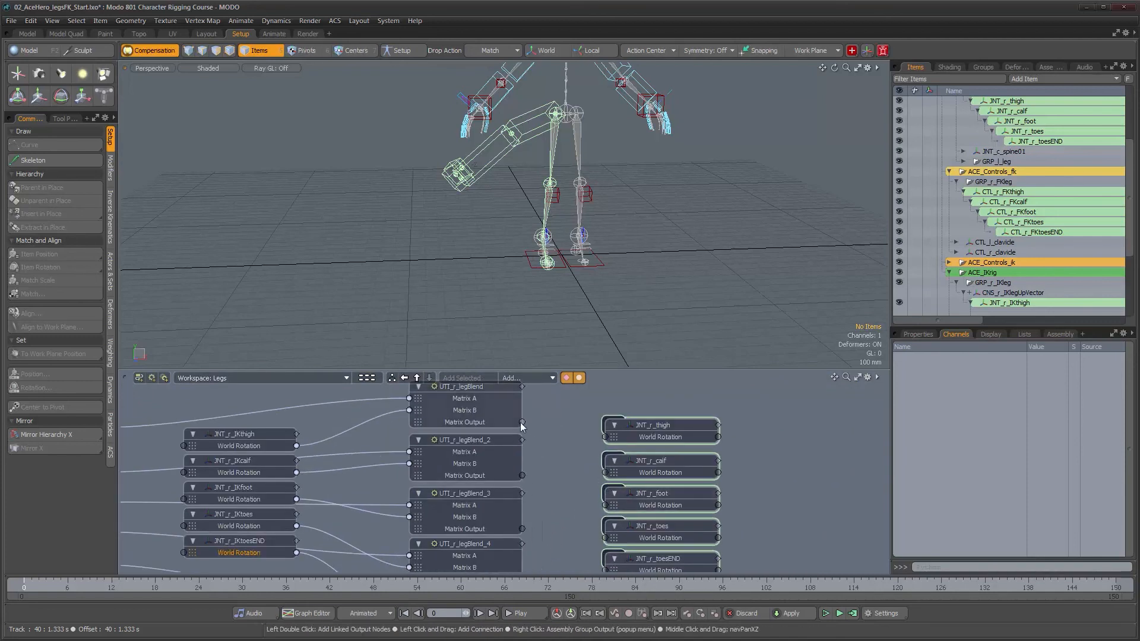
left_click_drag(542, 492, 778, 487, "alt")
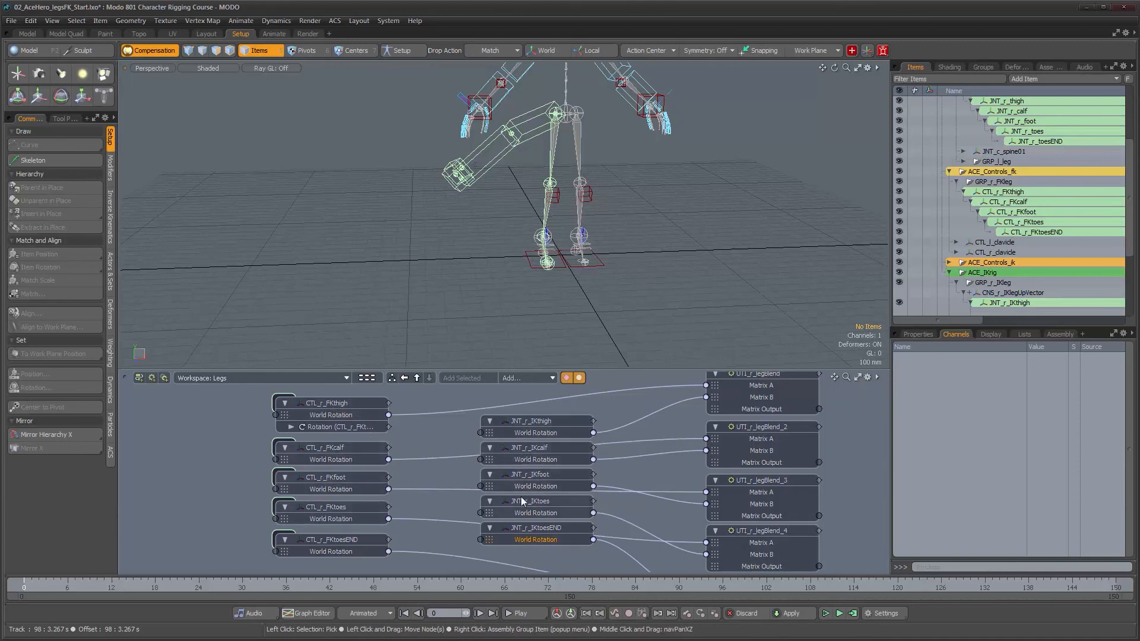
left_click_drag(665, 498, 335, 502, "alt")
left_click_drag(575, 459, 551, 464, "alt")
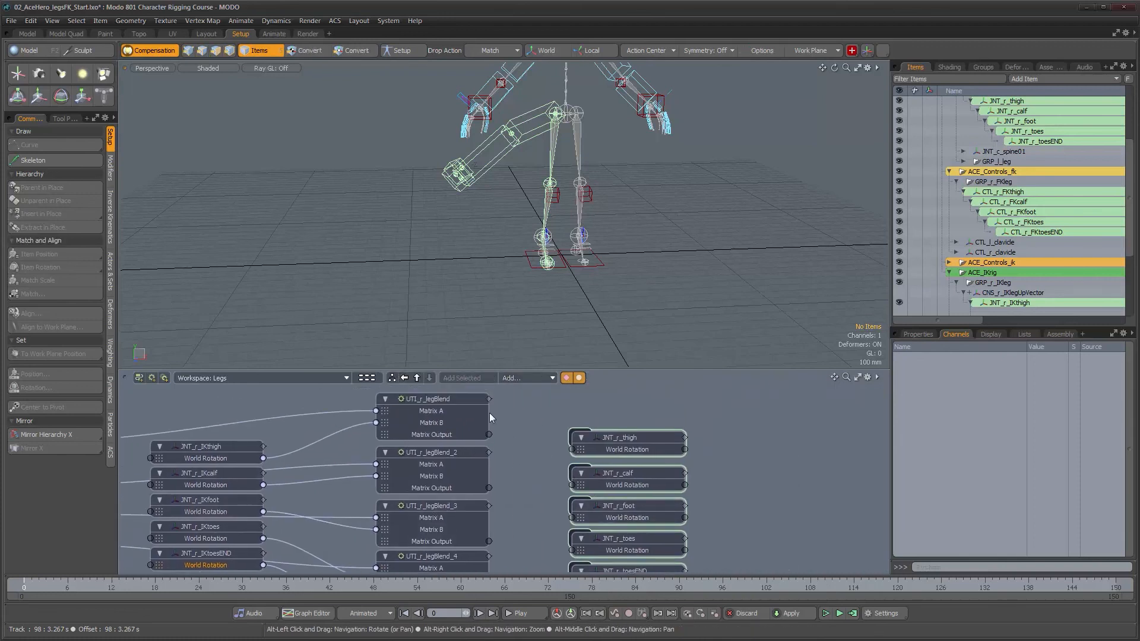
left_click_drag(489, 435, 574, 451)
left_click_drag(536, 486, 581, 457, "alt")
left_click_drag(498, 513, 581, 491)
left_click_drag(559, 510, 566, 469, "alt")
left_click_drag(507, 522, 595, 447)
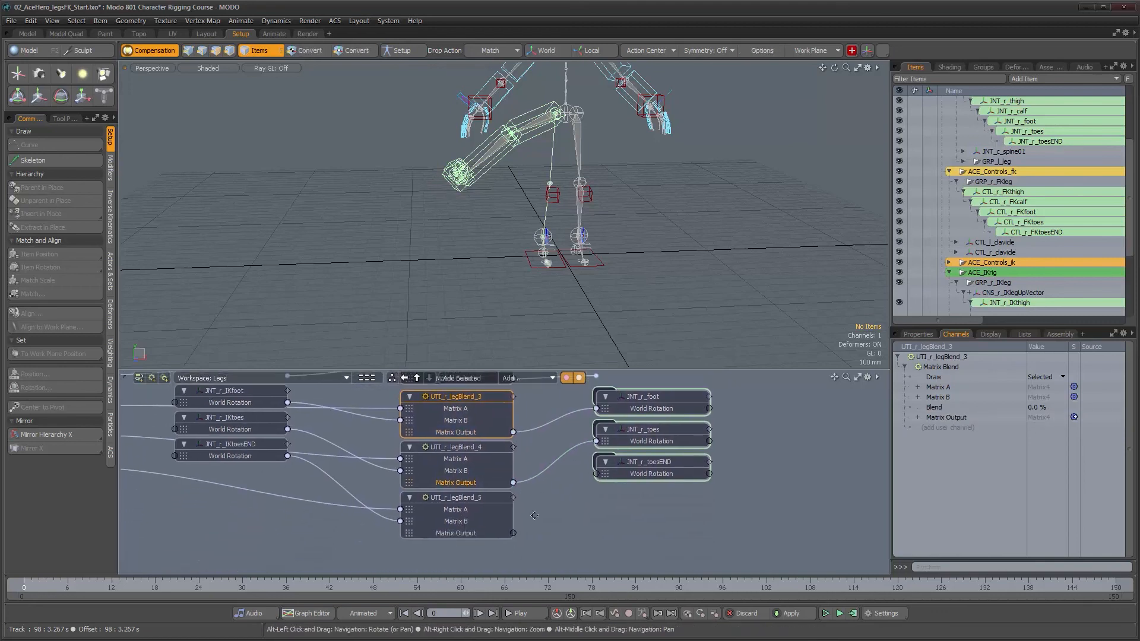
left_click_drag(513, 534, 596, 475)
left_click_drag(642, 250, 547, 254, "alt")
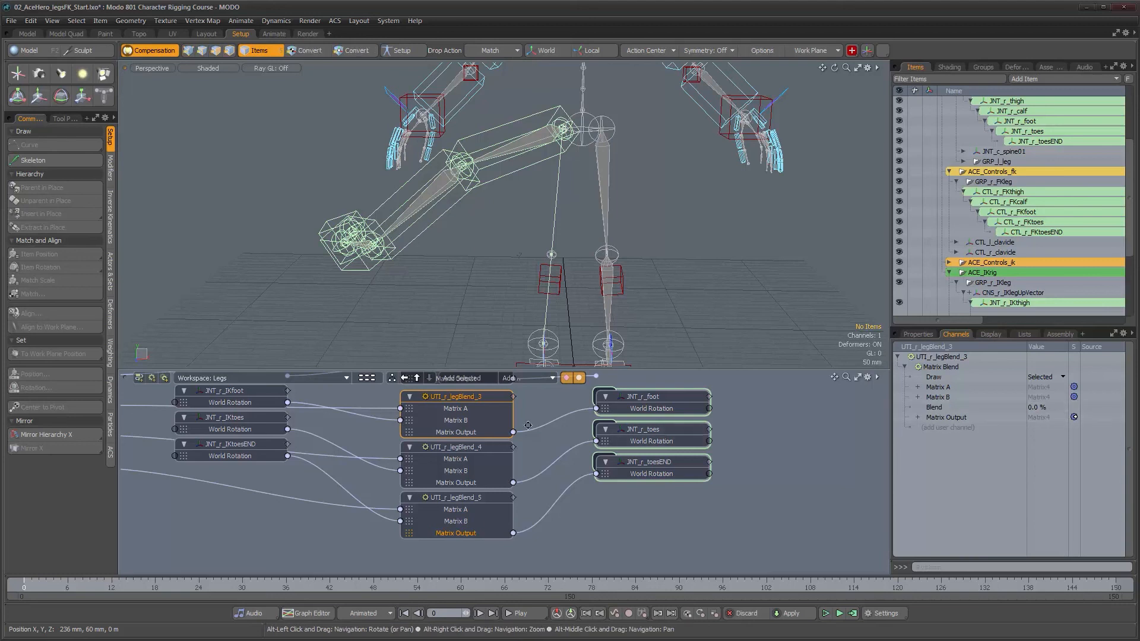
Add a Basic Math channel modifier to the Legs schematic and place it beside the FK control column, opposite the IK joints
left_click_drag(448, 412, 518, 483, "alt")
left_click_drag(407, 477, 578, 489, "alt")
right_click_drag(578, 489, 603, 494, "alt")
left_click_drag(603, 494, 599, 472, "alt")
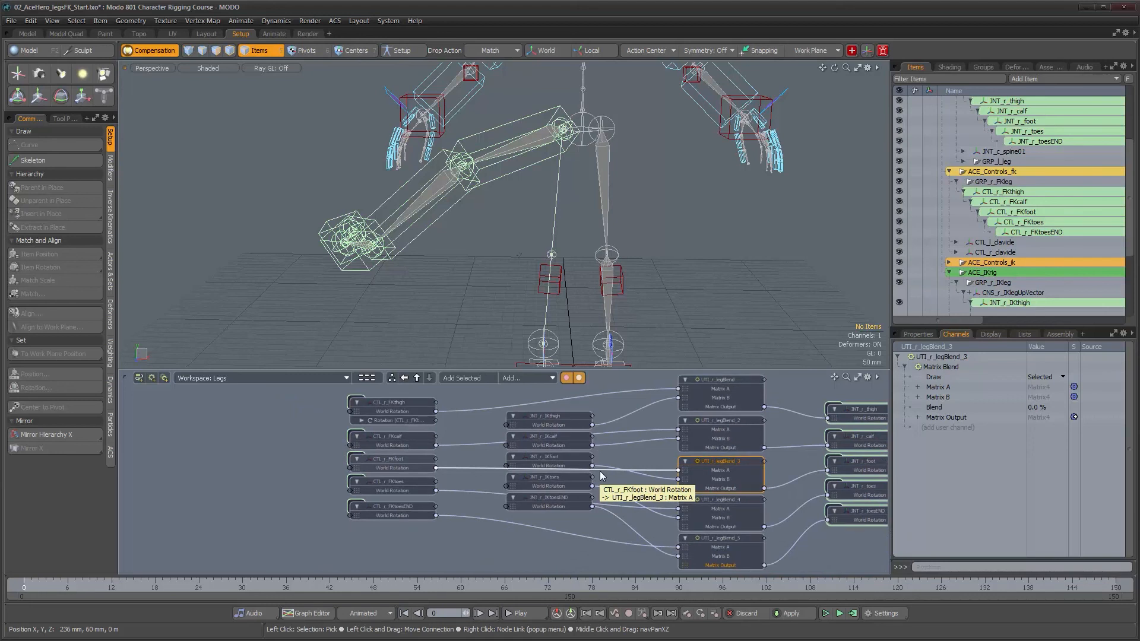
left_click(551, 547)
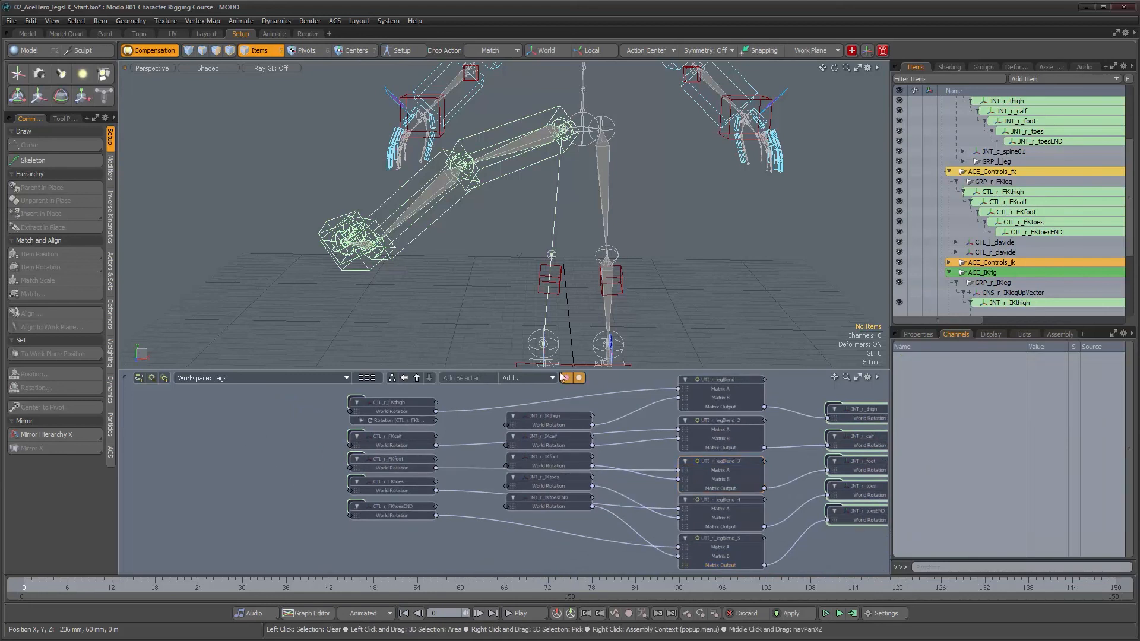
left_click(532, 377)
mouse_move(532, 376)
mouse_move(615, 390)
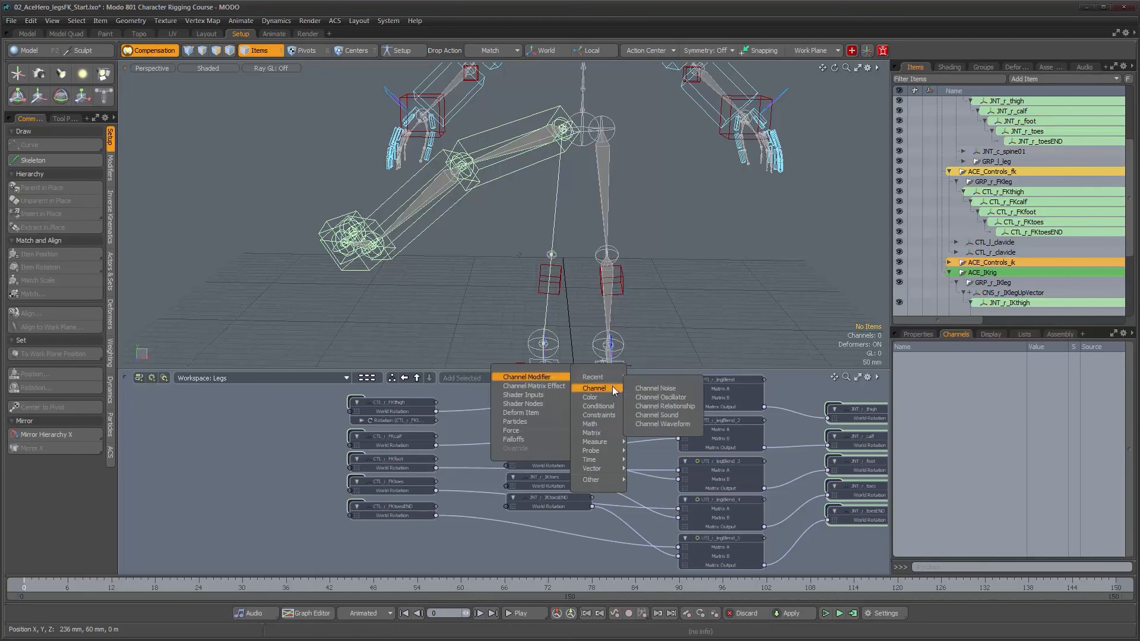
mouse_move(608, 426)
left_click(664, 425)
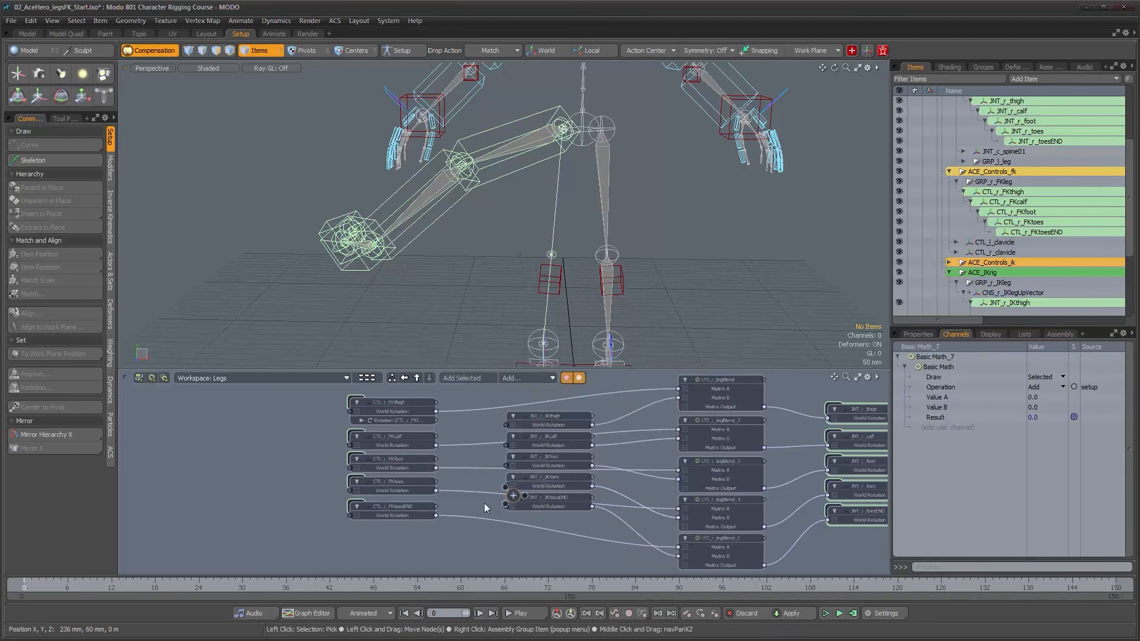
middle_click_drag(222, 466, 272, 474)
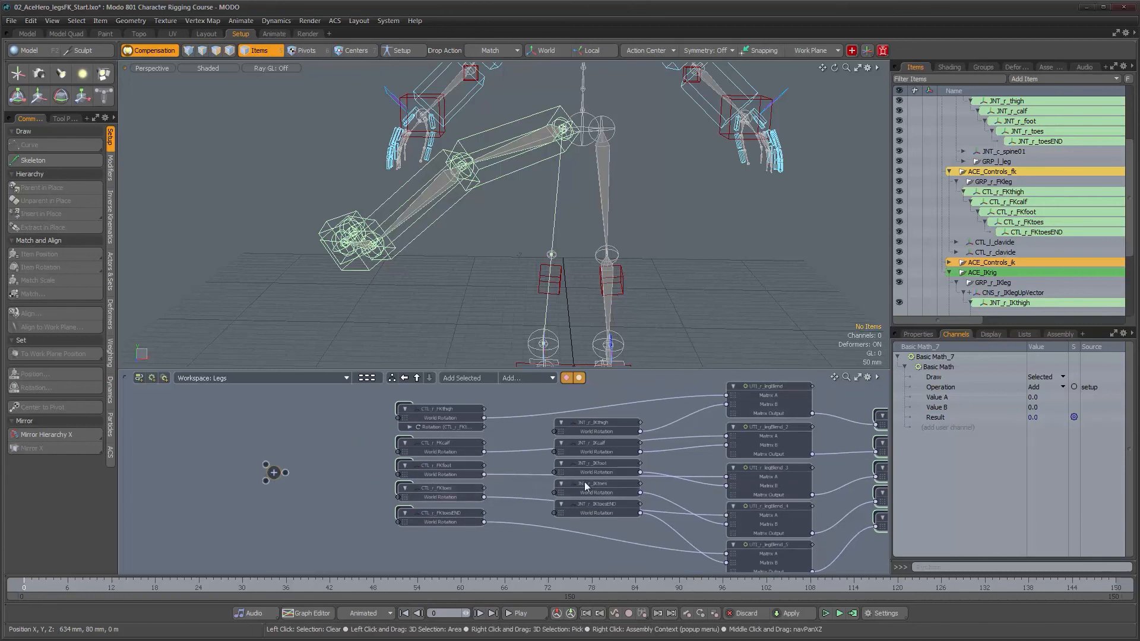
Space the UTI_r_legBlend nodes further apart vertically in their column
left_click_drag(696, 468, 592, 436, "alt")
left_click_drag(673, 513, 674, 529)
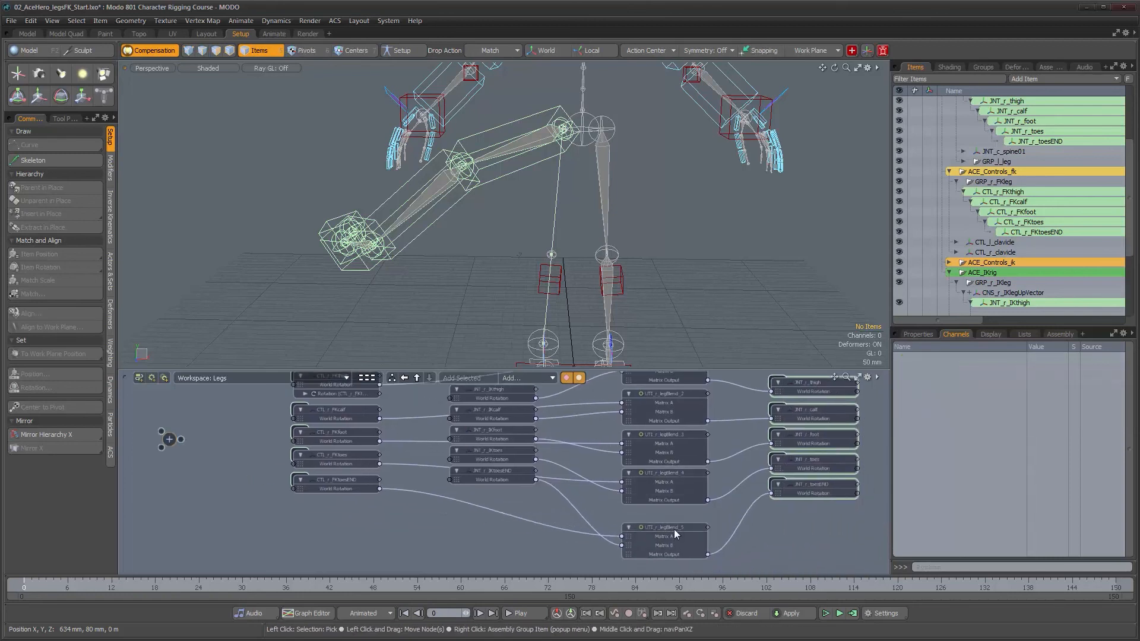
left_click_drag(675, 472, 686, 532)
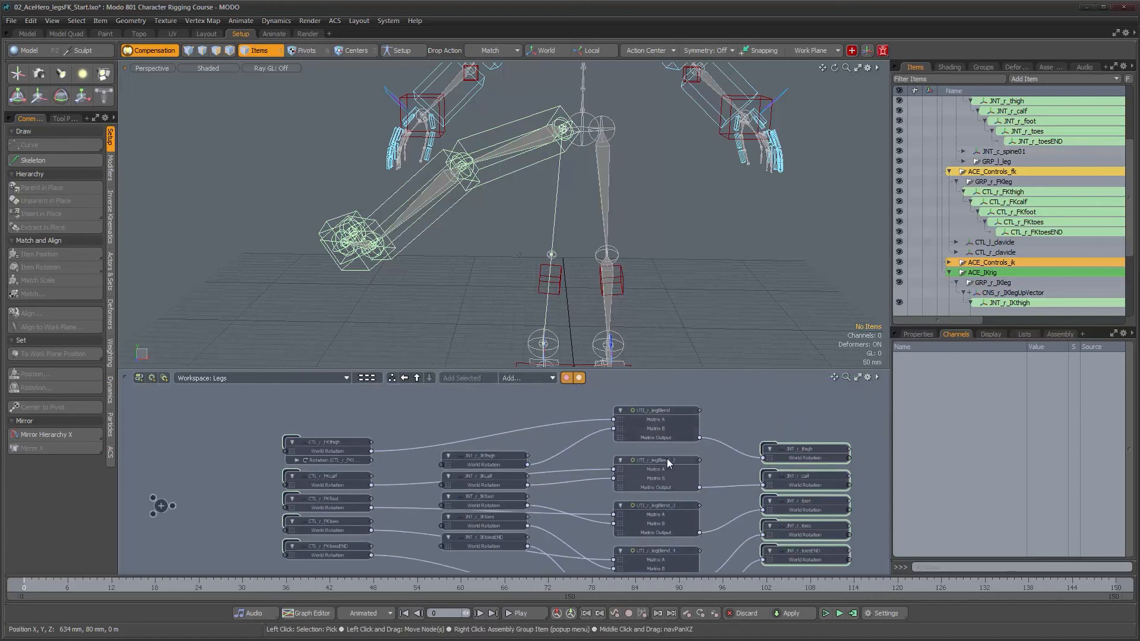
Expose the Blend channel on all five UTI_r_legBlend nodes at once
scroll(667, 458, "down", 3)
left_click_drag(689, 481, 660, 447, "alt")
scroll(671, 437, "down", 1)
left_click_drag(652, 538, 643, 392)
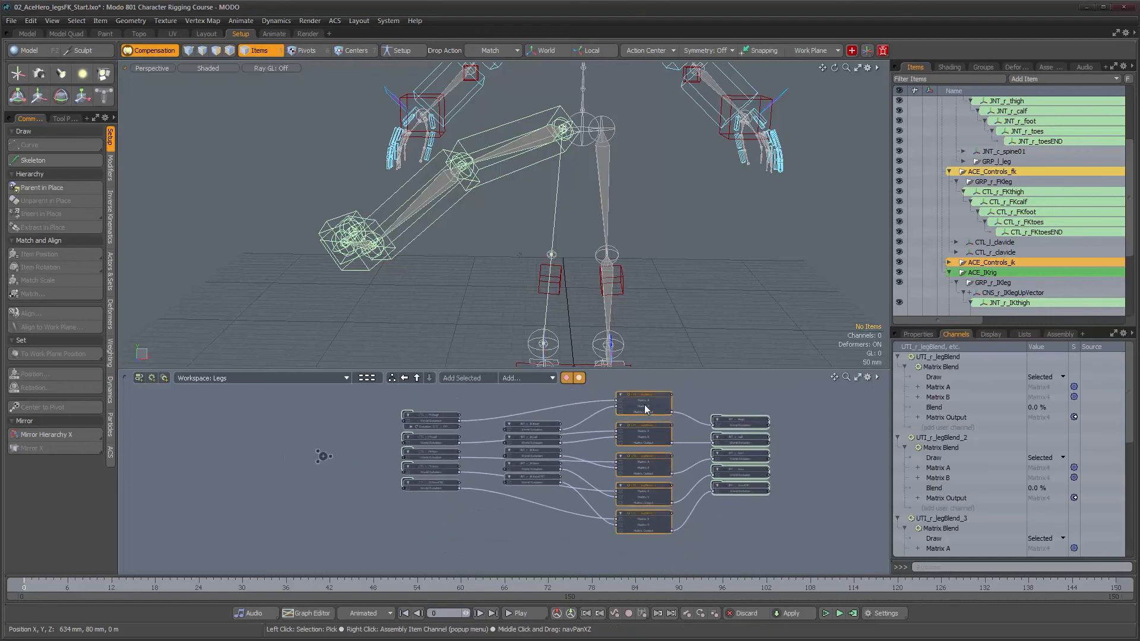
right_click(640, 398)
mouse_move(647, 439)
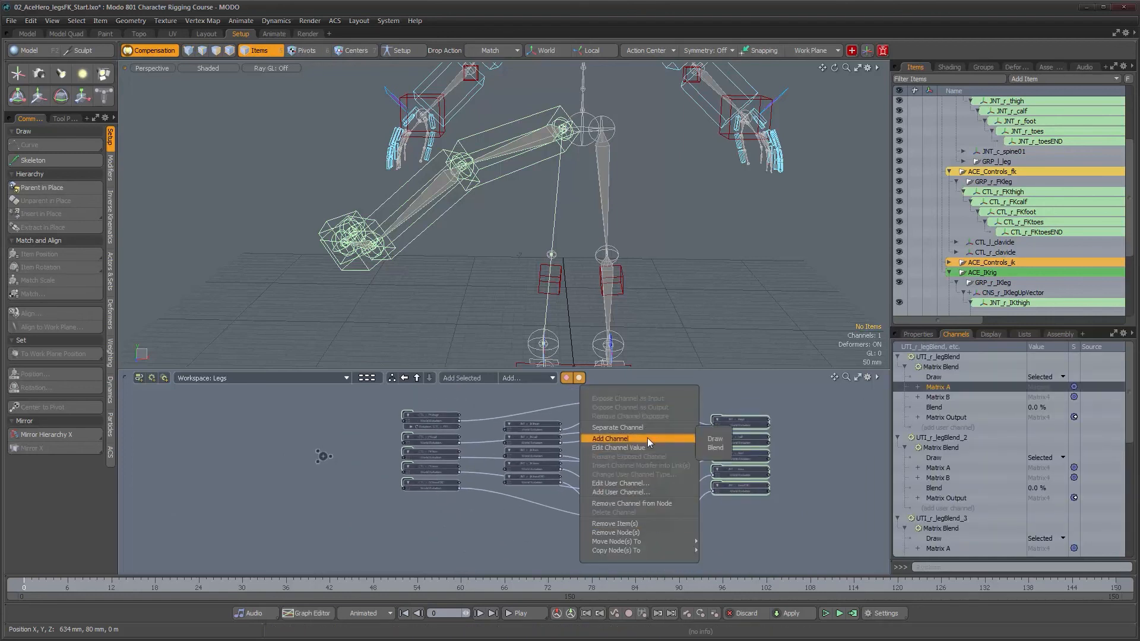
left_click(711, 440)
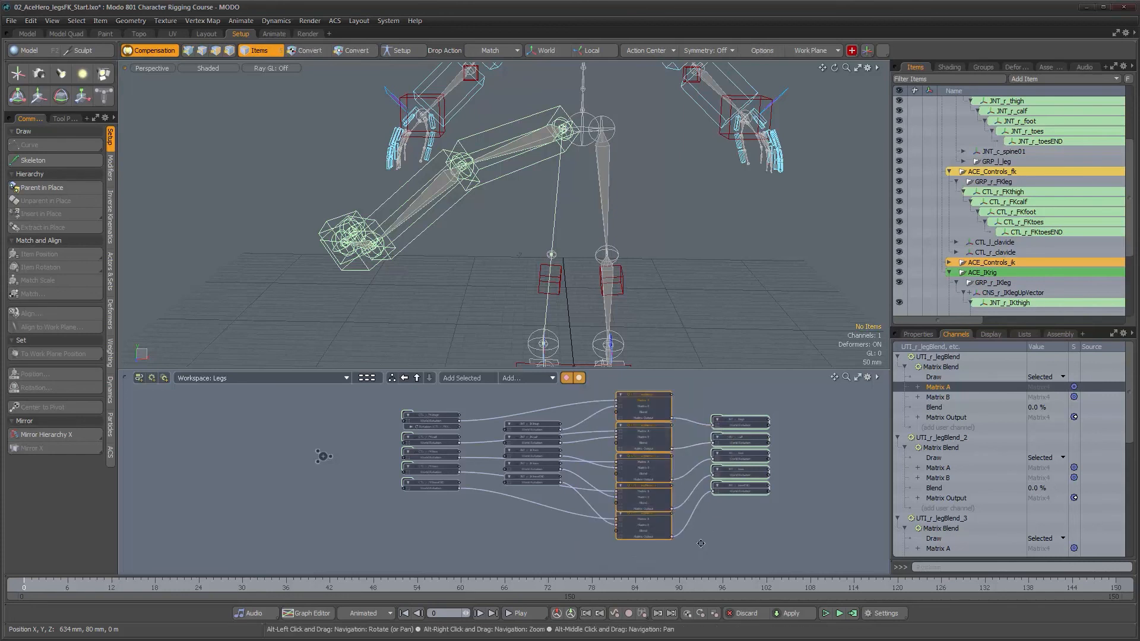
left_click(680, 561)
Select the Blend channels of all five UTI_r_legBlend nodes together and connect the Basic Math node's Result to them
scroll(650, 510, "up", 2)
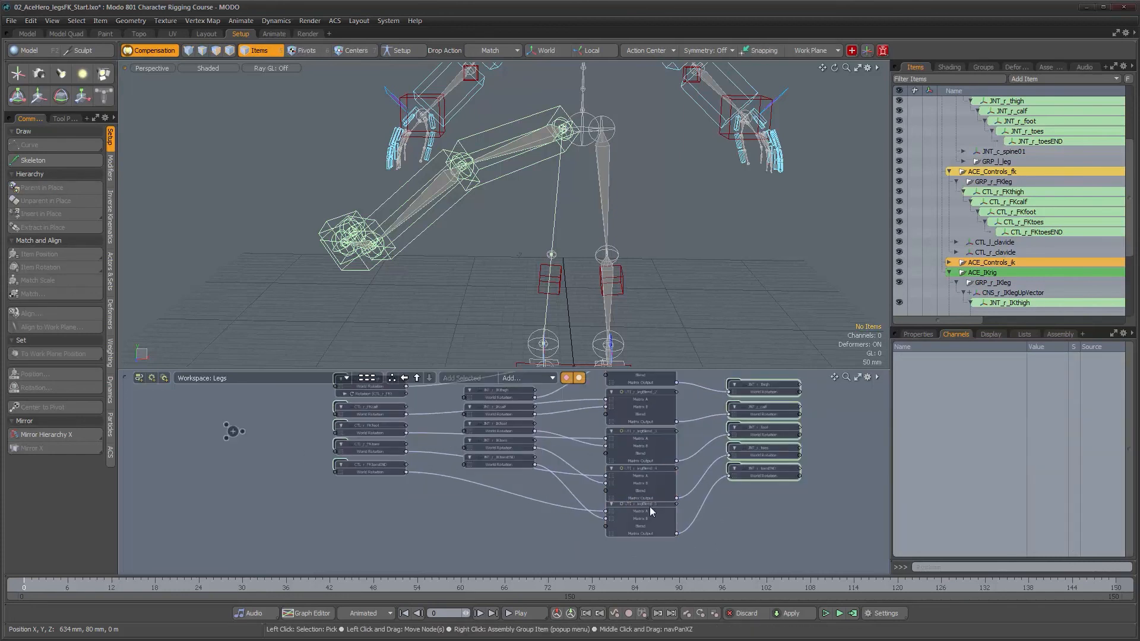
scroll(653, 516, "up", 1)
left_click(640, 536)
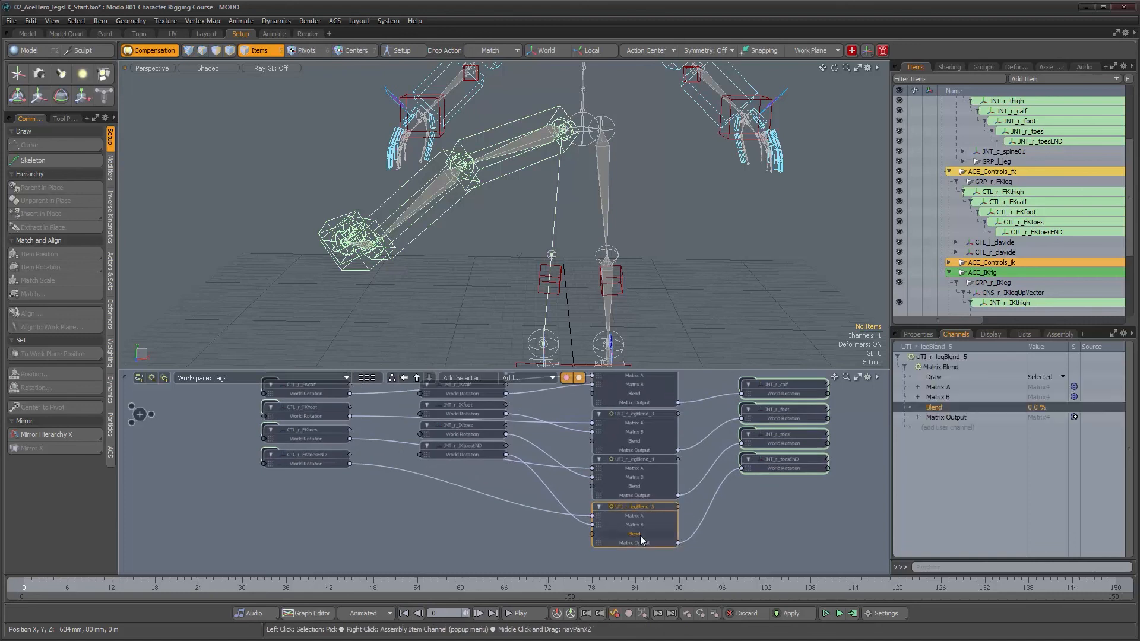
left_click(633, 487, "shift")
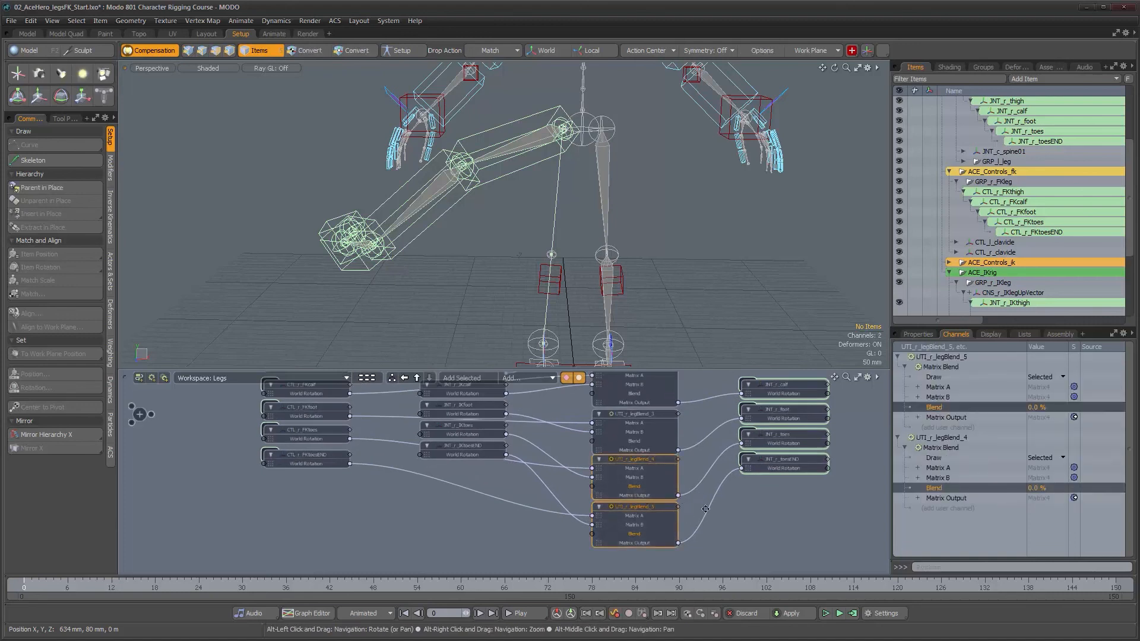
left_click_drag(694, 486, 713, 528, "alt")
left_click(651, 482, "shift")
left_click_drag(657, 438, 317, 476, "alt")
left_click(673, 487, "shift")
left_click(674, 441, "shift")
left_click_drag(593, 488, 505, 473, "alt")
scroll(457, 443, "down", 3)
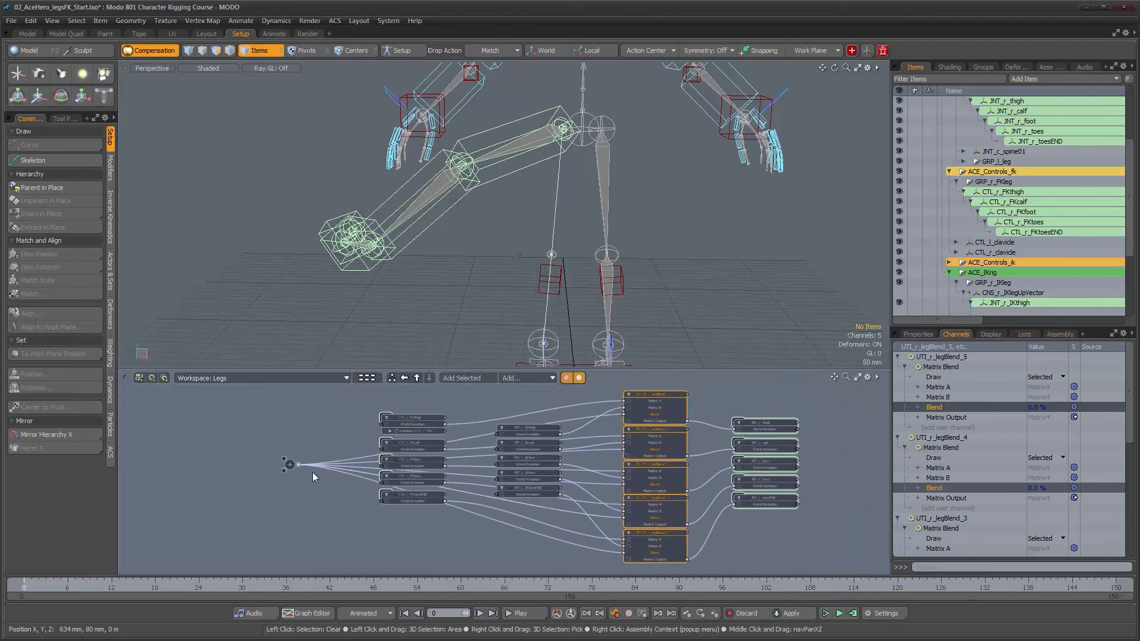
Move the Basic Math node below the FK control column and rename it UTI_r_legBlendValue
left_click_drag(291, 463, 526, 494)
scroll(506, 466, "up", 3, "alt")
right_click(468, 508)
left_click(468, 506)
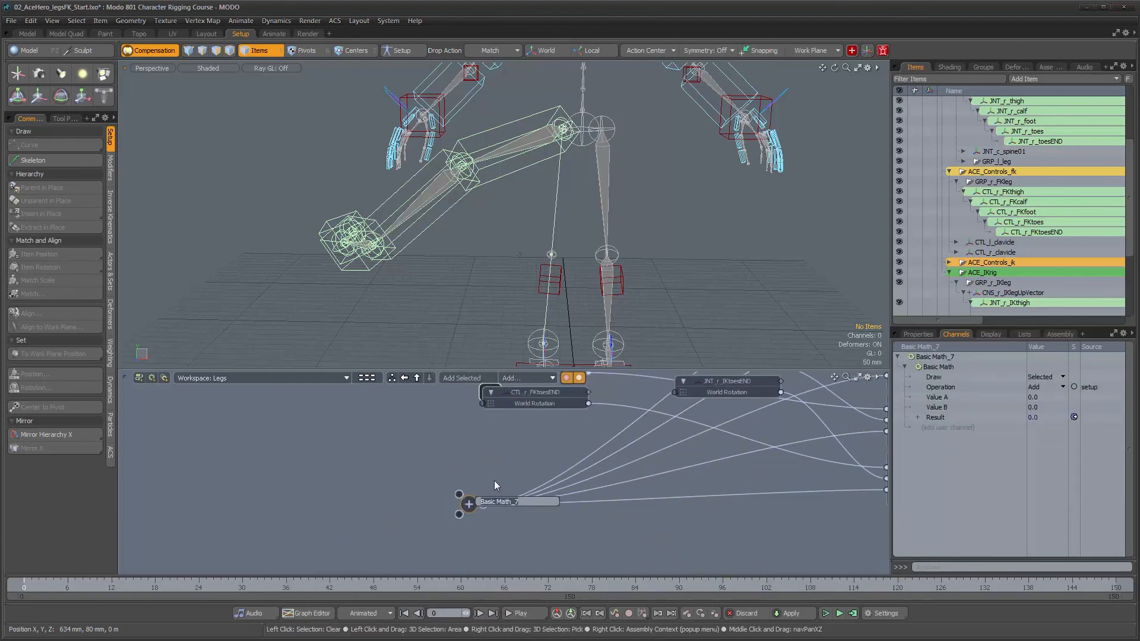
type("UTI_r_legBlendValue")
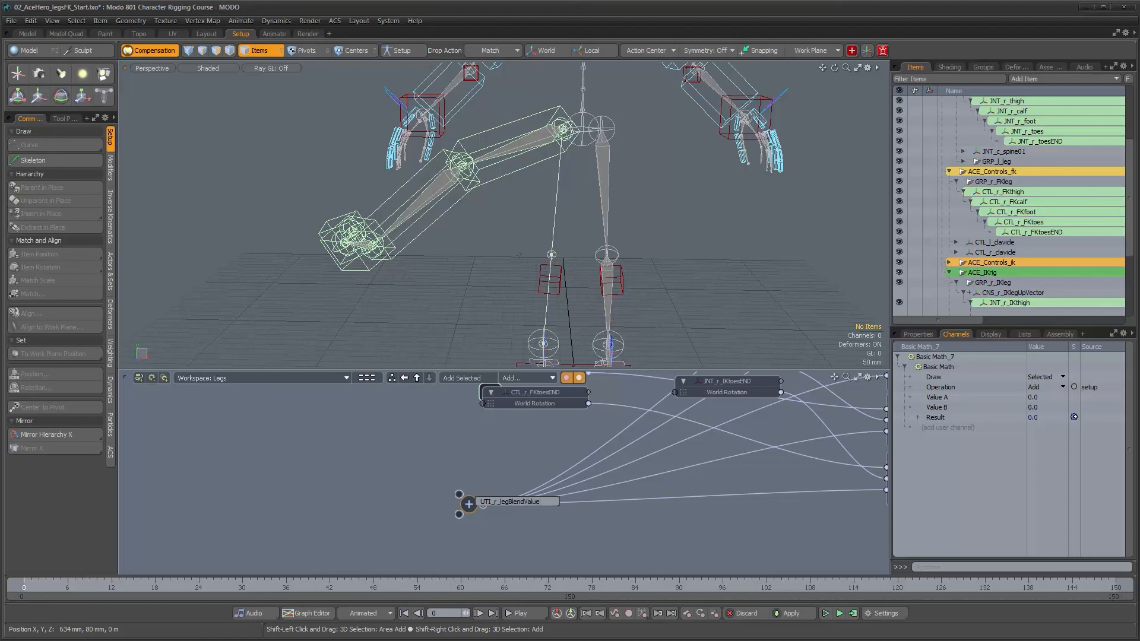
key("Return")
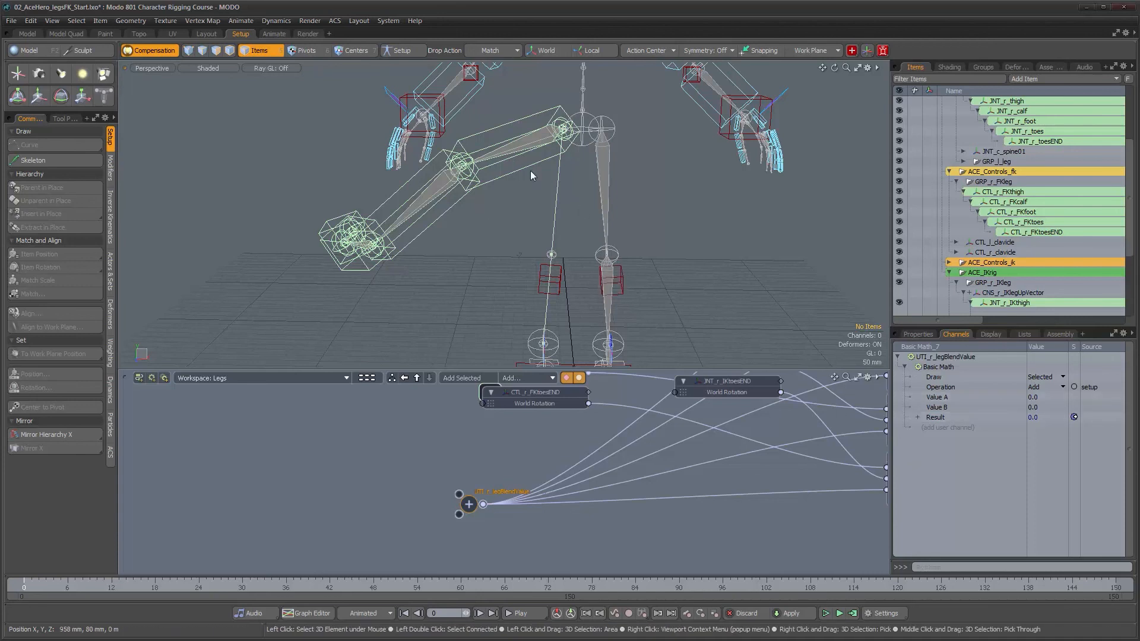
Test the right leg's FK/IK blend by varying Value A of UTI_r_legBlendValue to about 0.987, -0.746 and 0.73
mouse_move(548, 222)
left_mouse_down("alt")
mouse_move(545, 205)
mouse_move(594, 241)
mouse_move(554, 223)
left_mouse_up("alt")
left_click(918, 335)
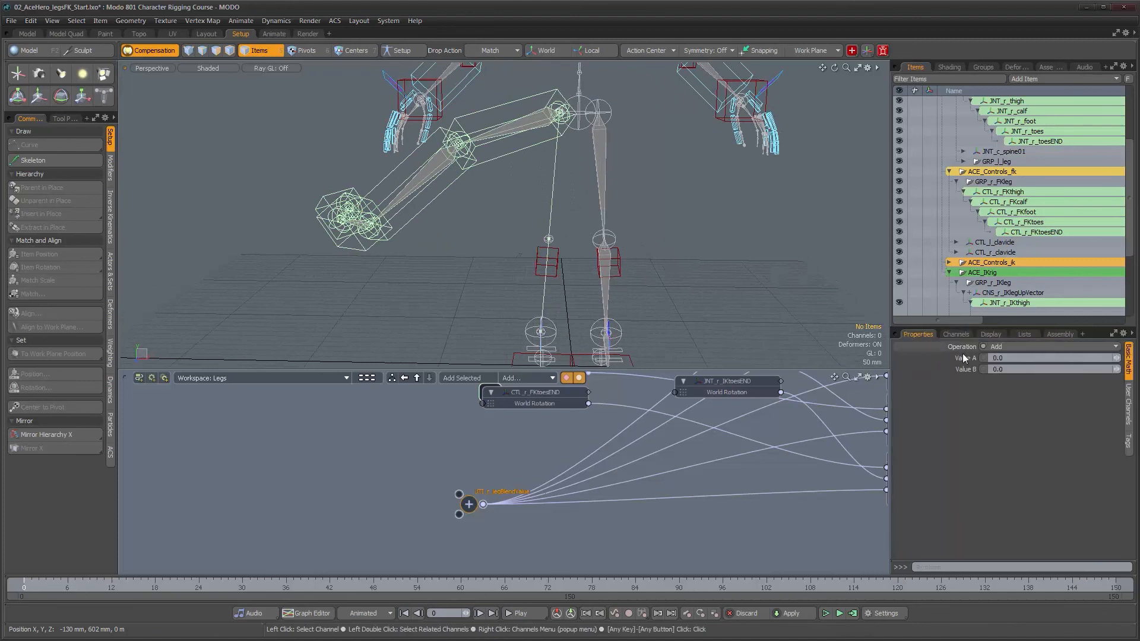
left_click_drag(1117, 358, 1139, 358)
left_click_drag(513, 256, 485, 241, "alt")
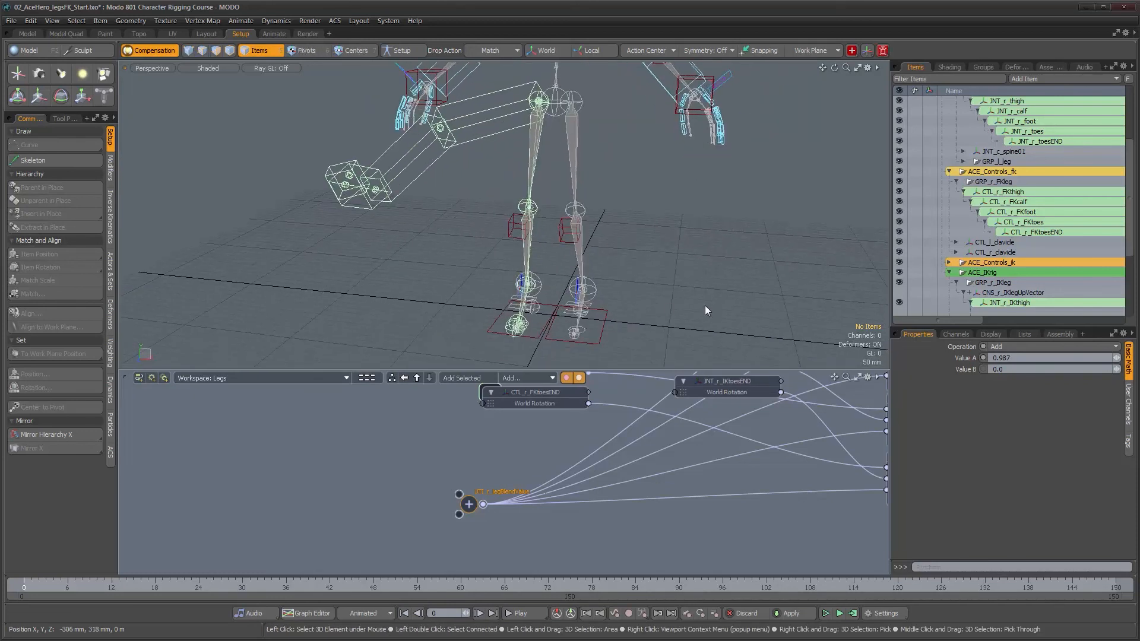
left_click_drag(1116, 360, 1084, 360)
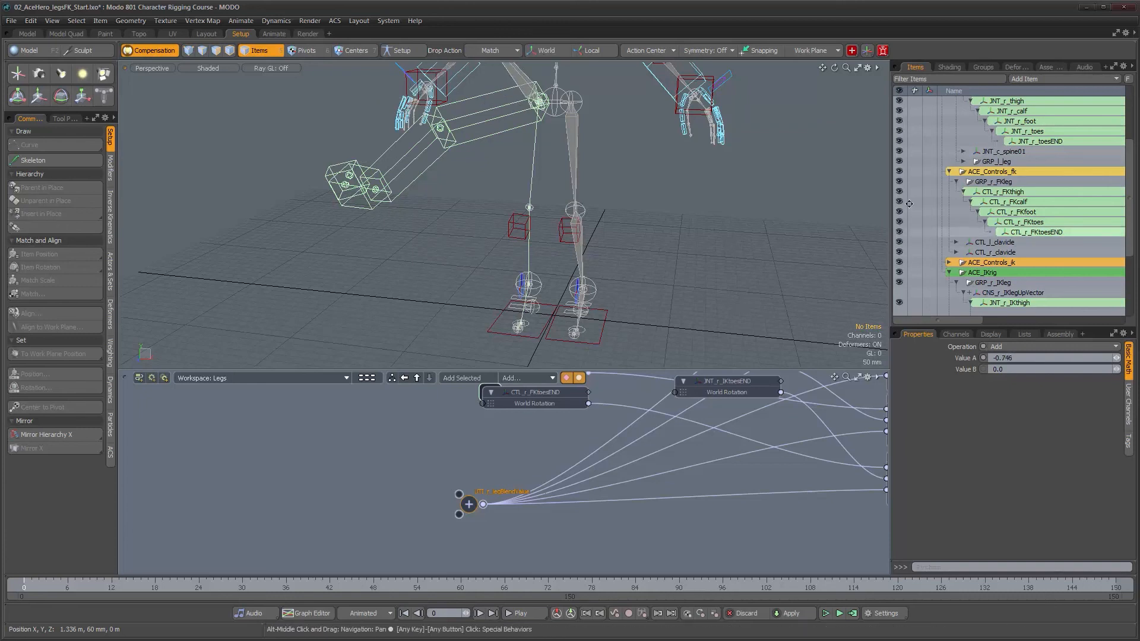
left_click_drag(621, 207, 699, 269, "alt")
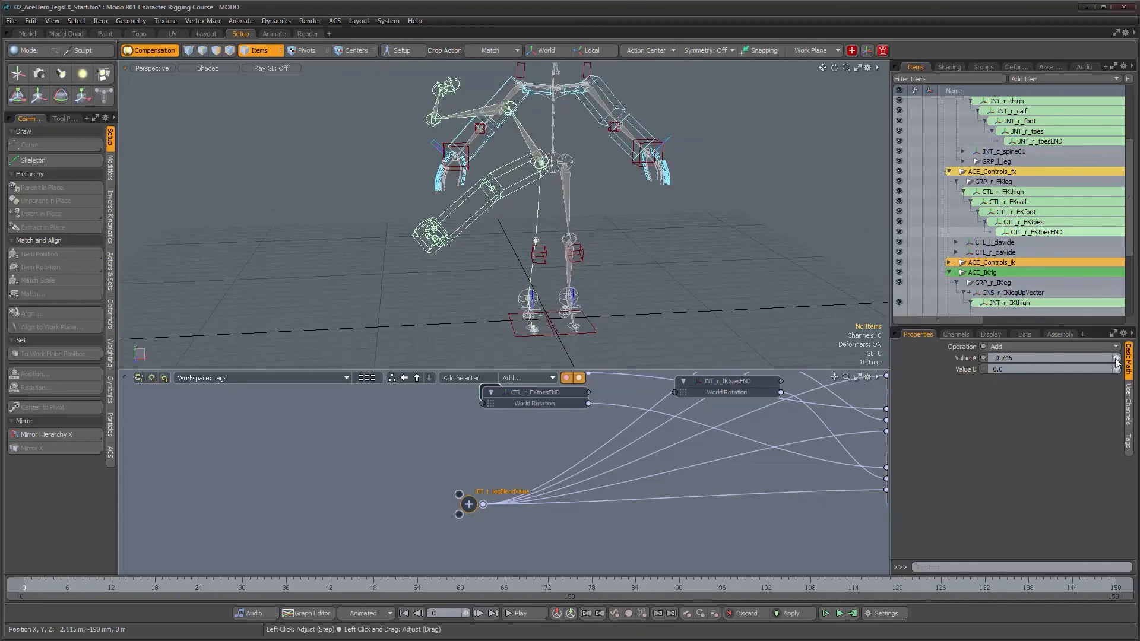
left_click_drag(1117, 358, 1139, 358)
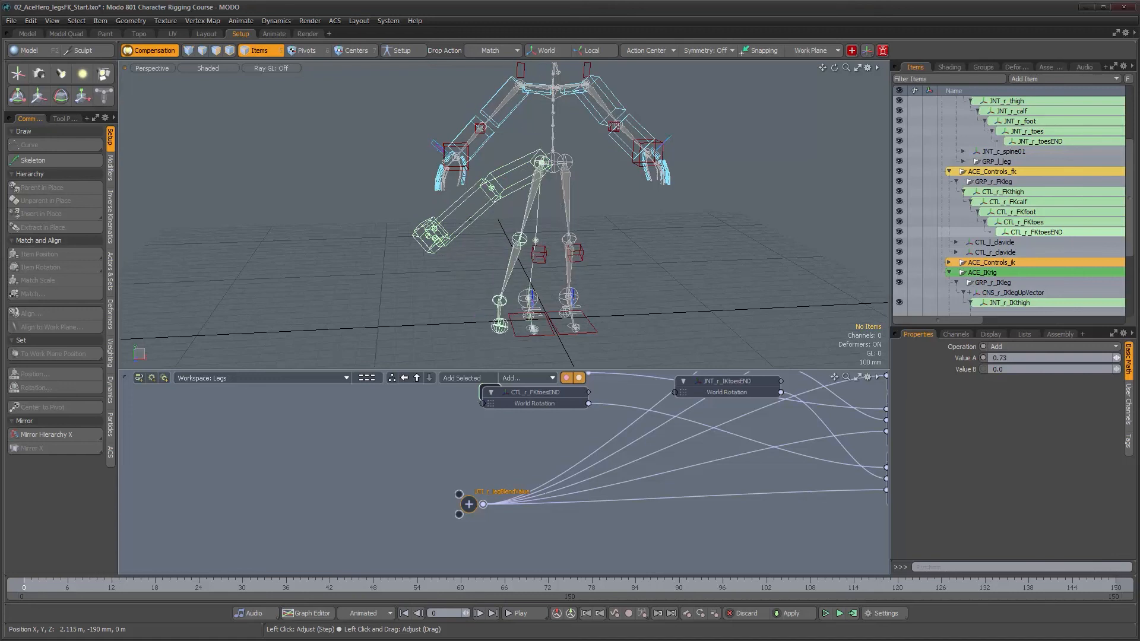
Set Value A of UTI_r_legBlendValue to 0
left_click_drag(1011, 360, 957, 355)
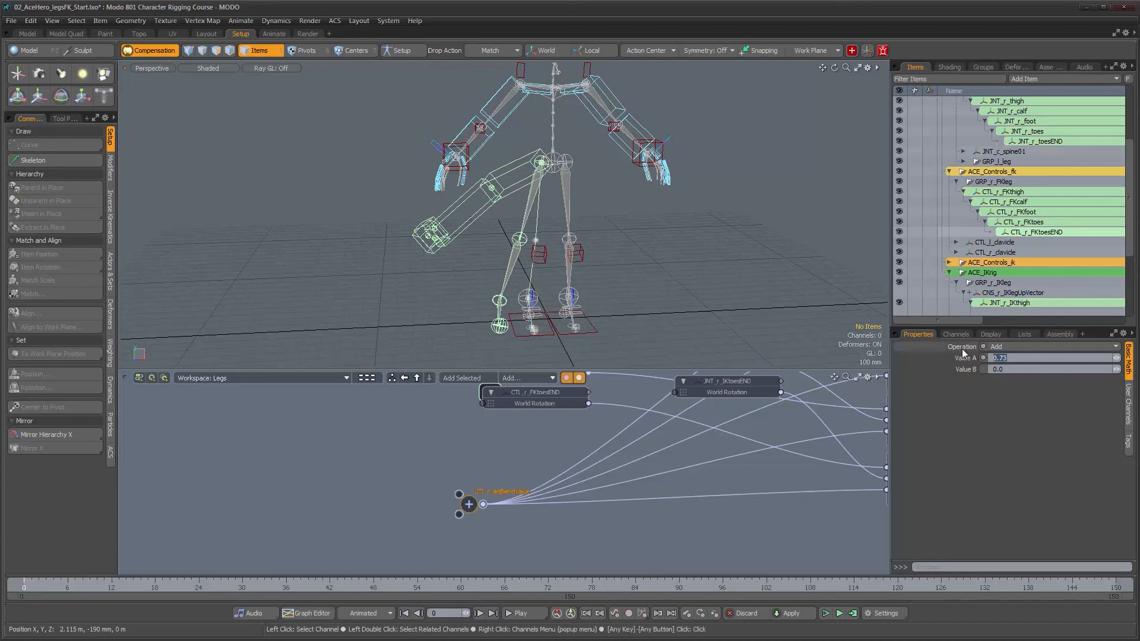
type("0")
key("Return")
left_click_drag(820, 330, 745, 326, "alt")
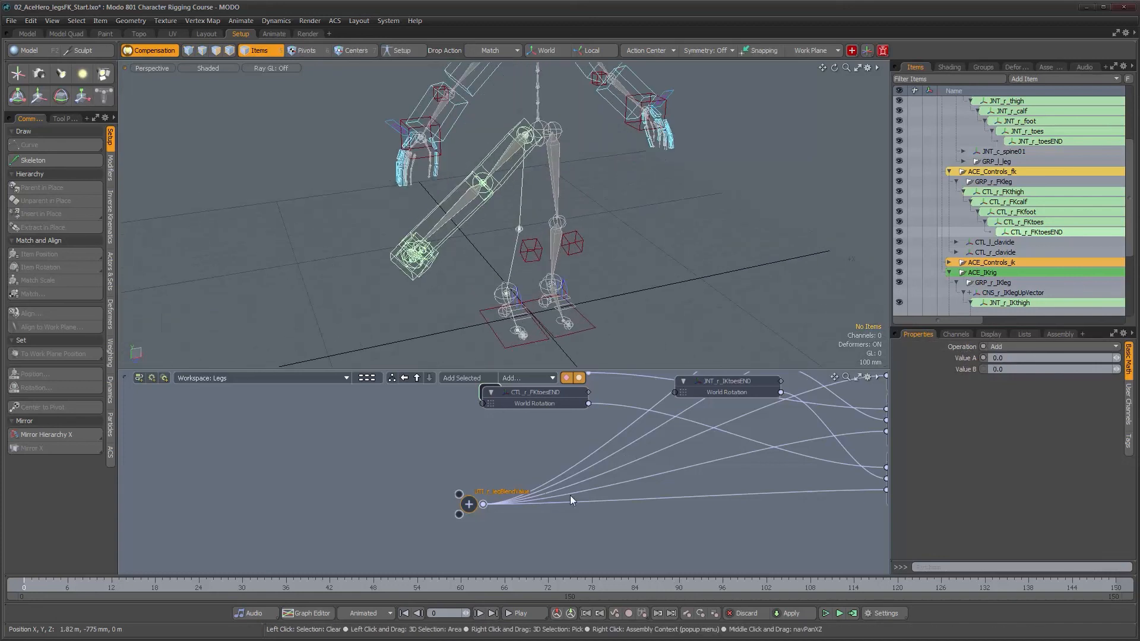
Examine the complete Legs schematic network and the character's leg rig in the 3D view
left_click_drag(489, 502, 468, 487, "alt")
mouse_move(468, 487)
right_mouse_down("alt")
mouse_move(491, 488)
mouse_move(456, 488)
mouse_move(468, 488)
right_mouse_up("alt")
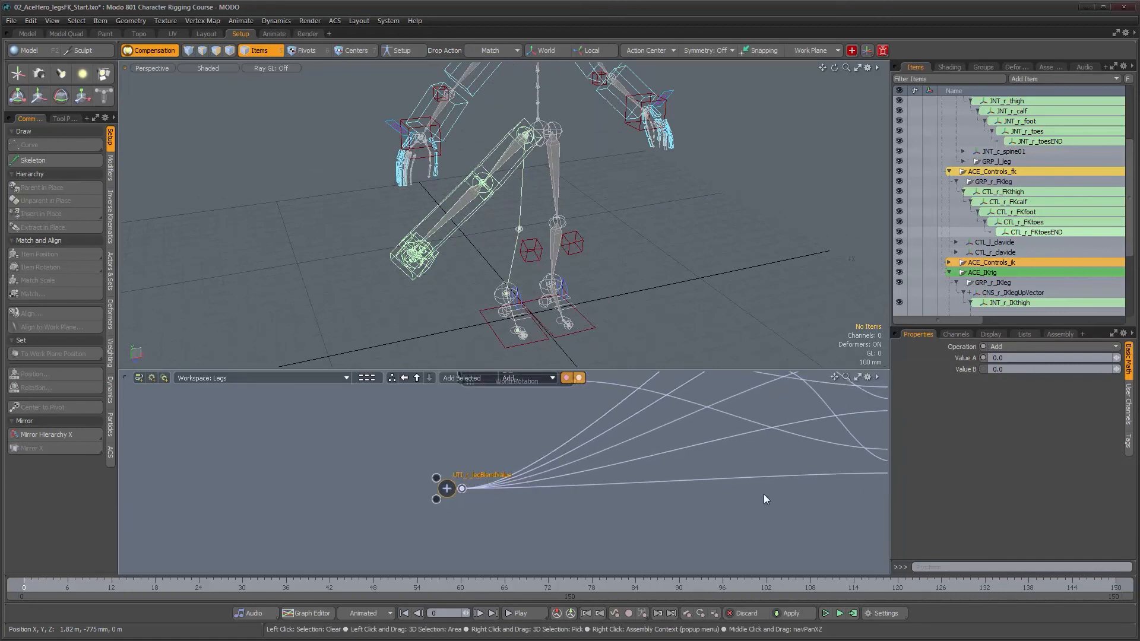
left_click_drag(785, 434, 520, 509, "alt")
scroll(596, 488, "down", 2, "alt")
right_click_drag(641, 487, 611, 488, "alt")
left_click_drag(647, 475, 580, 499, "alt")
right_click_drag(581, 498, 585, 498, "alt")
mouse_move(590, 492)
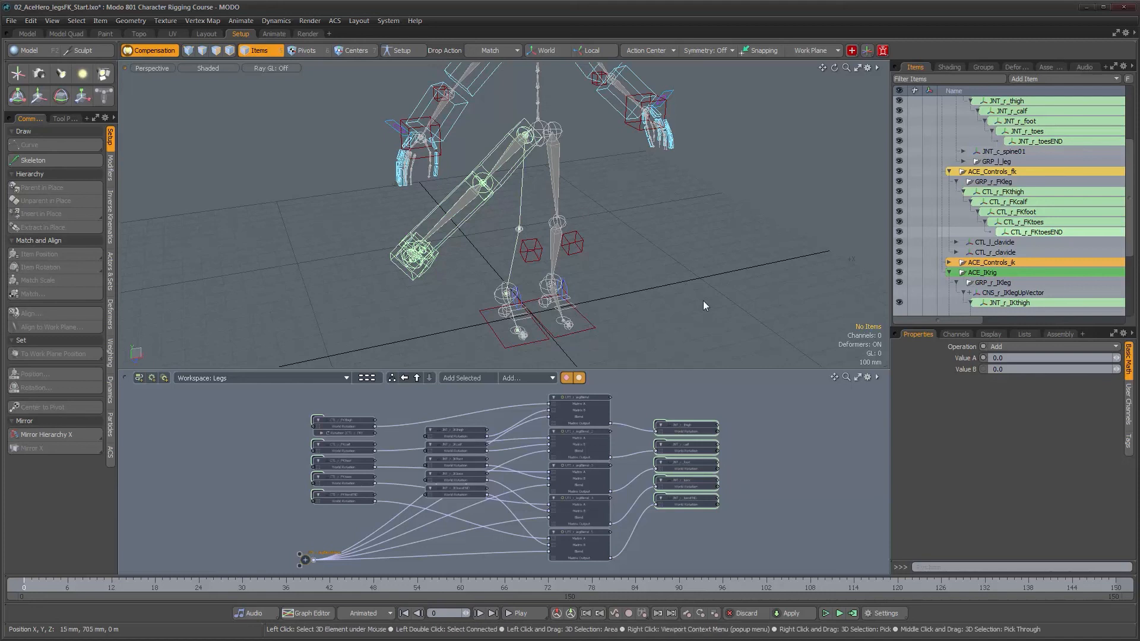
left_click_drag(704, 301, 600, 282, "alt")
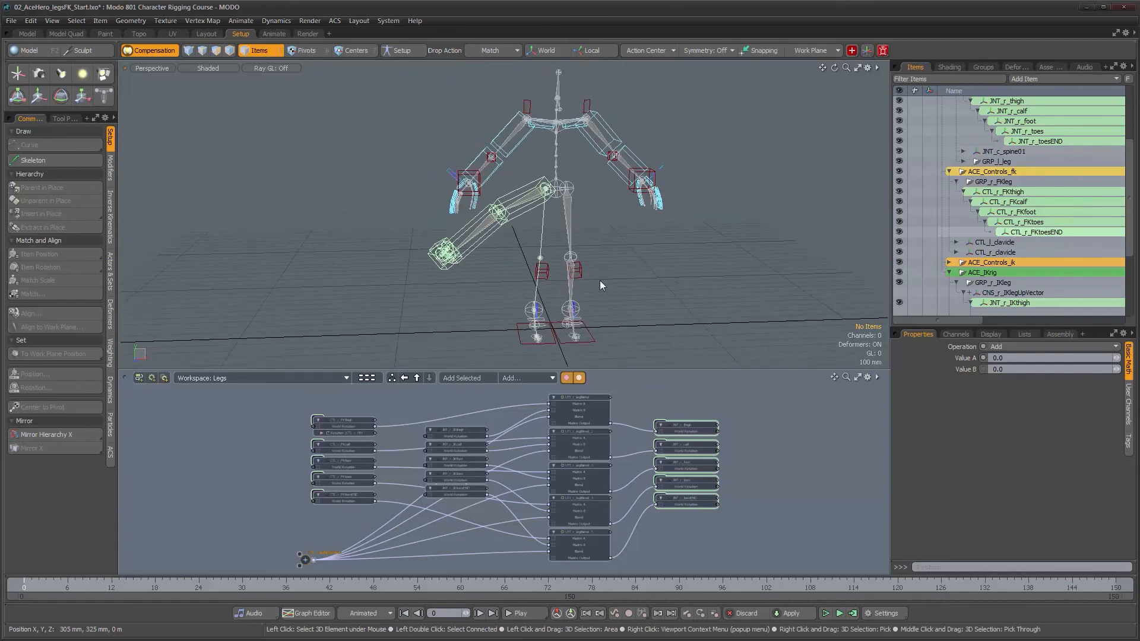
left_click_drag(599, 280, 602, 285, "alt")
middle_click_drag(603, 285, 593, 289, "alt")
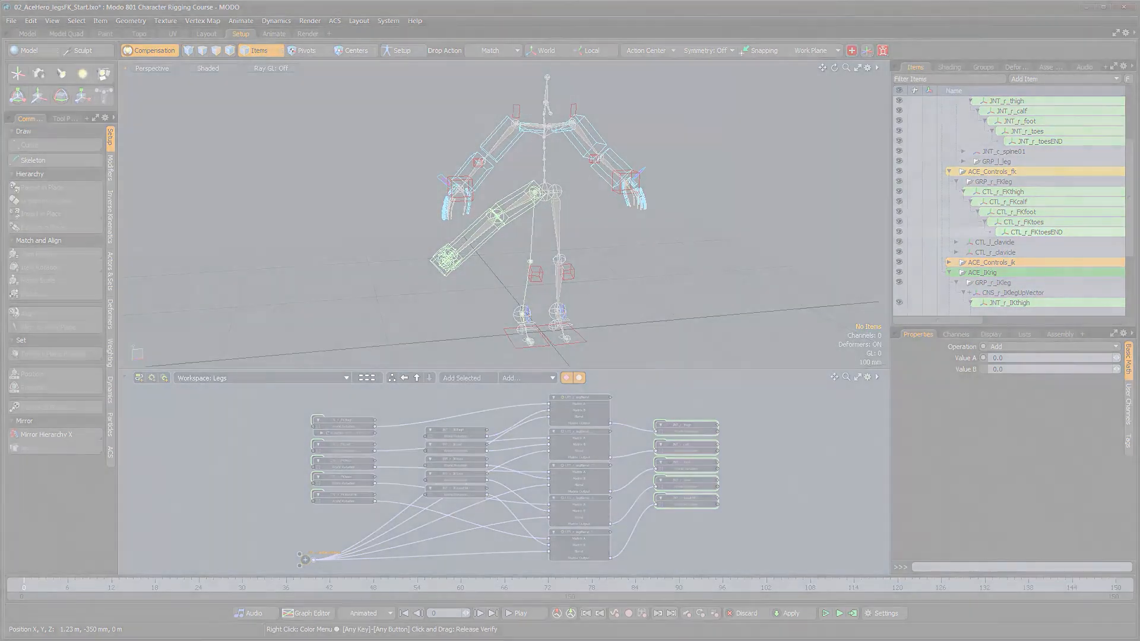